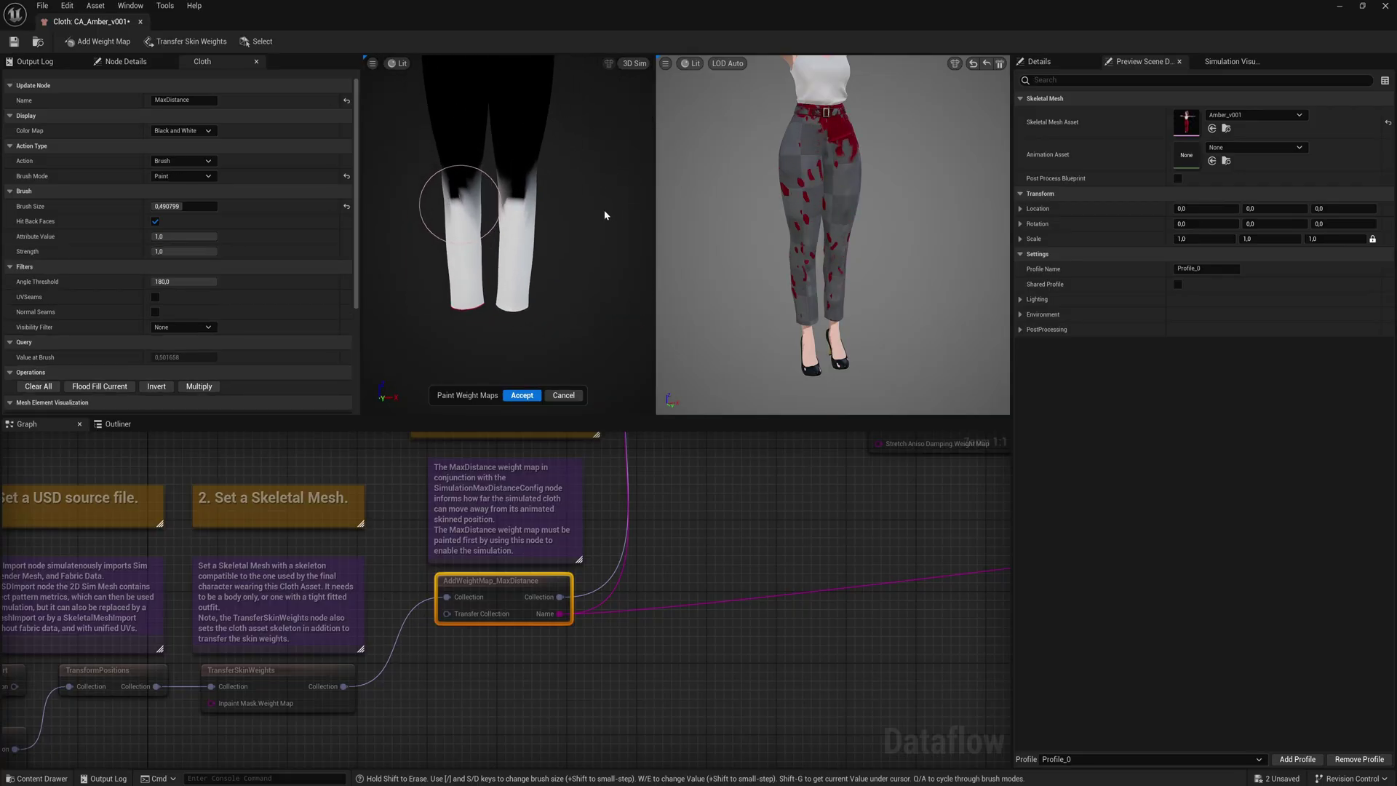
Step: Smooth the MaxDistance weight map and clear the leg face selection
key("a")
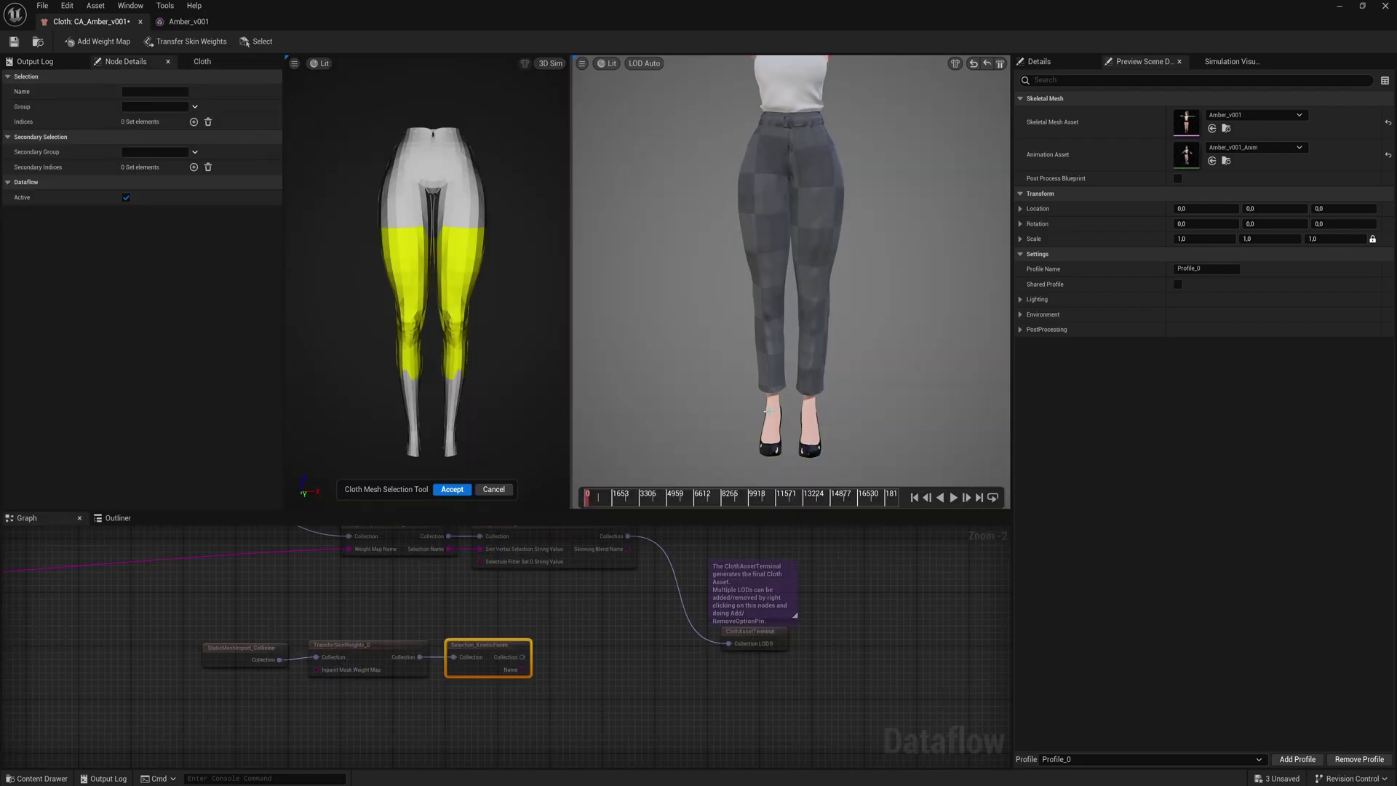
left_click(379, 355)
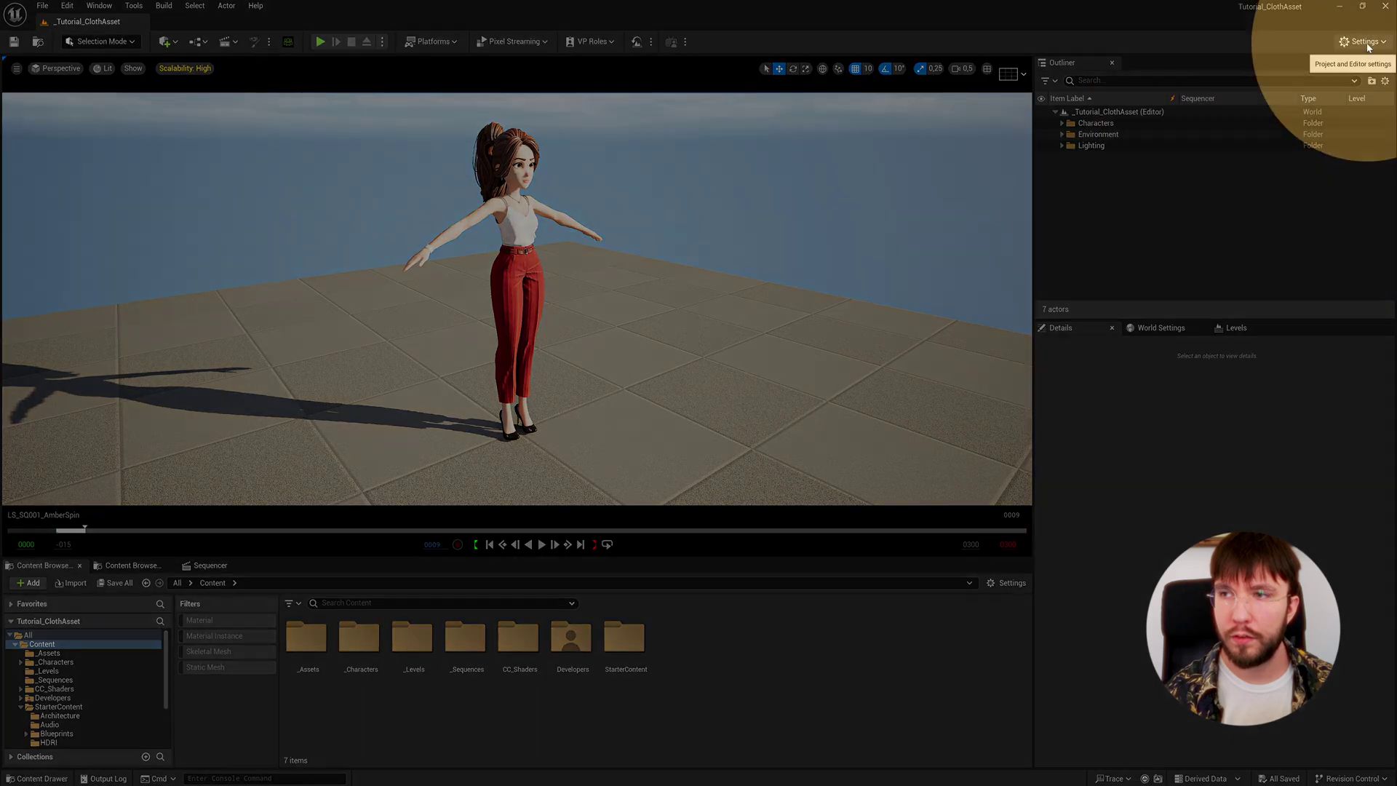
Step: Enable the beta Chaos Cloth Asset and Chaos Cloth Asset Editor plugins, accepting both warnings
left_click(1364, 42)
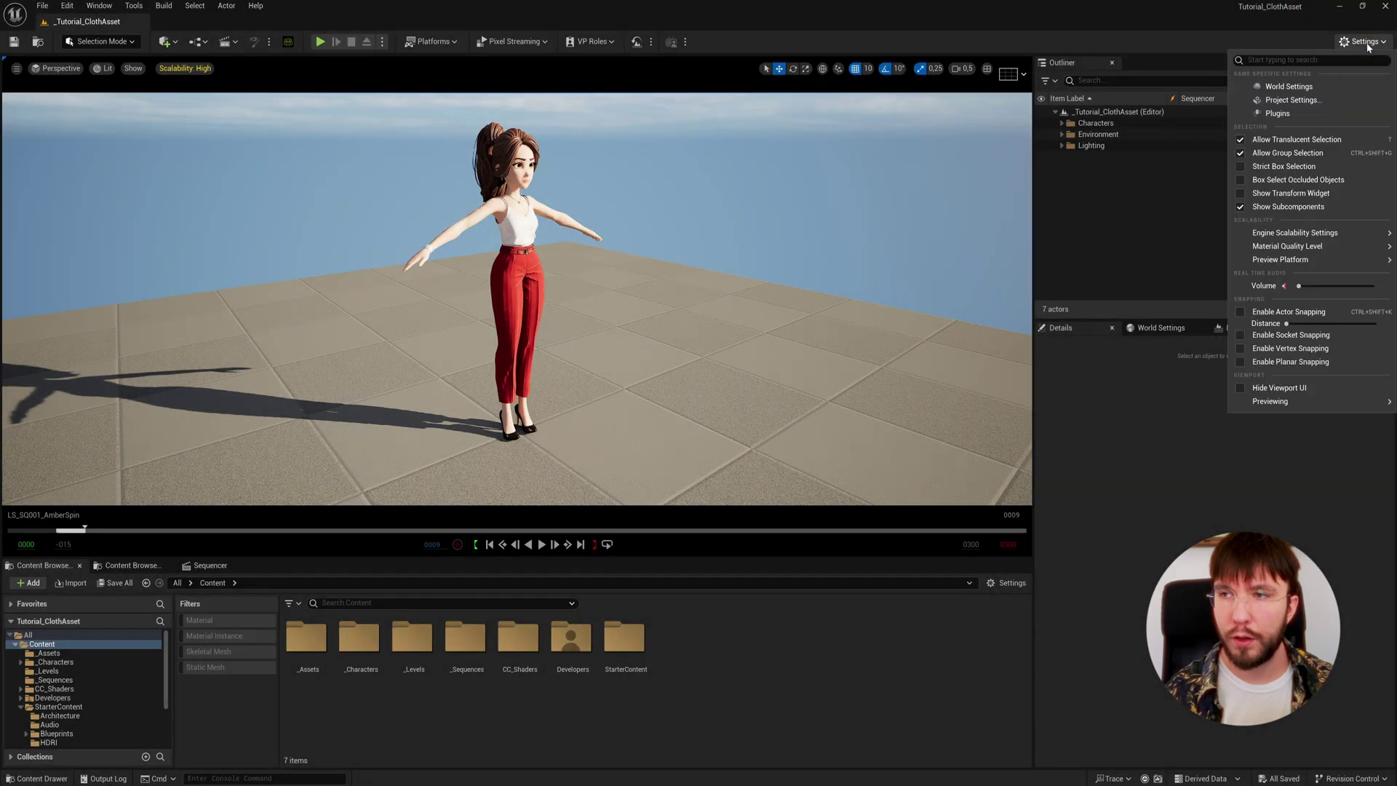
left_click(1281, 115)
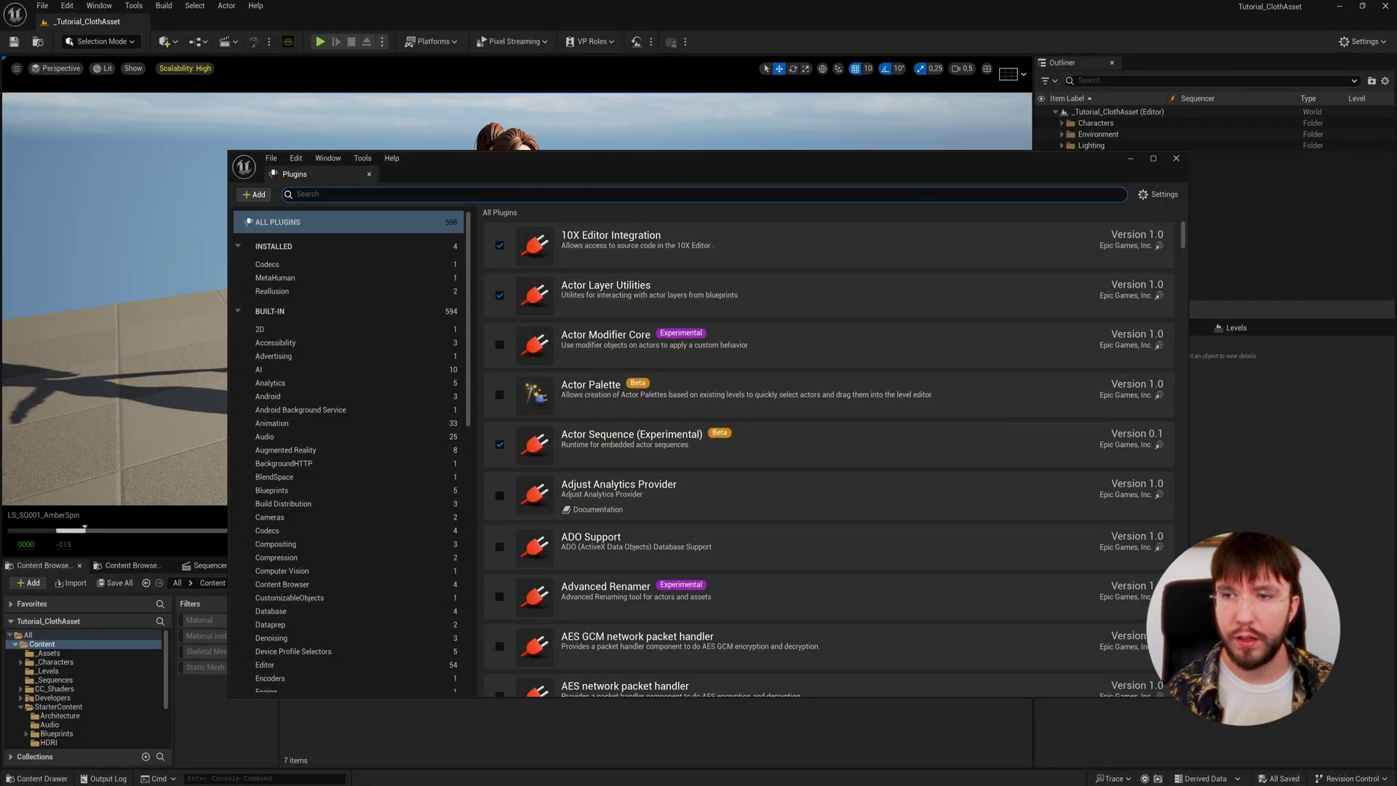
type("ch")
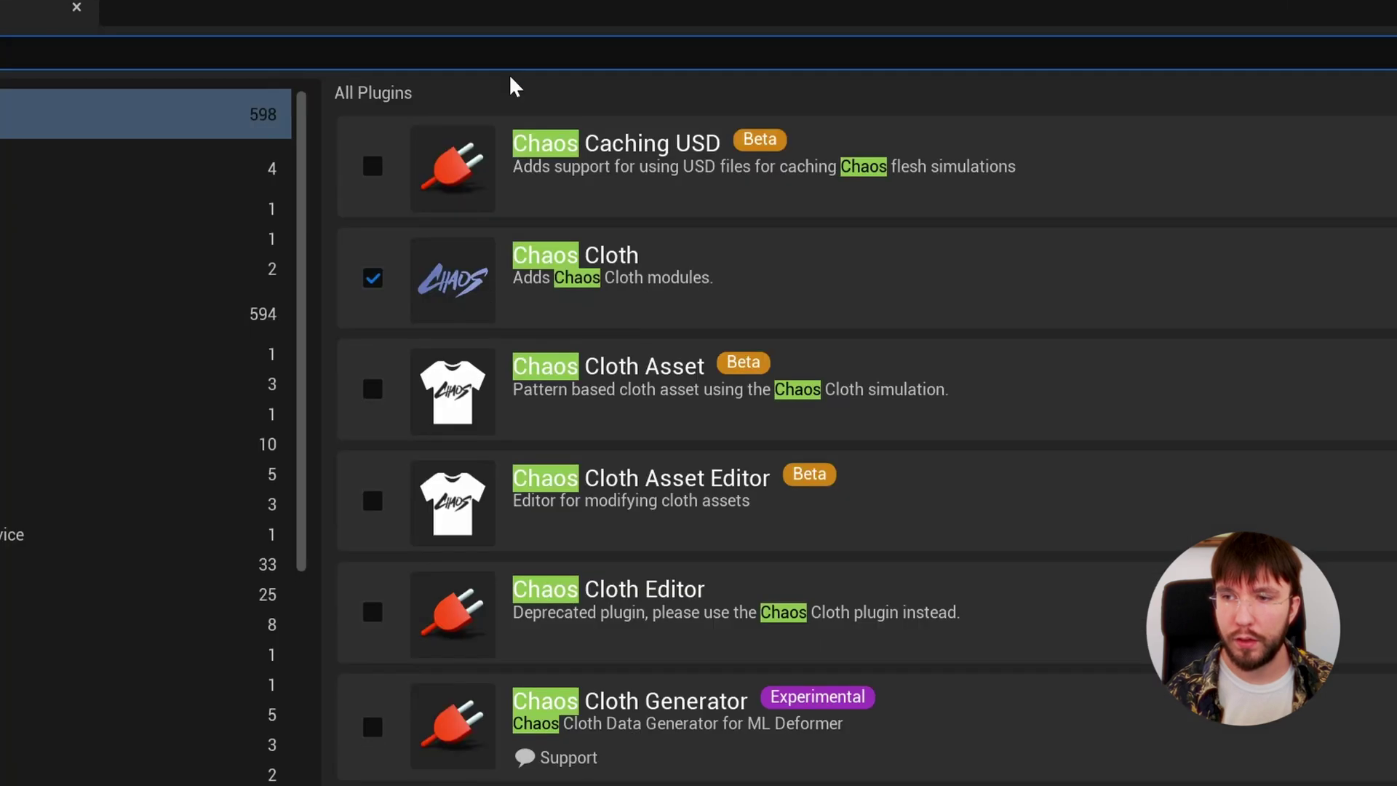
left_click(372, 389)
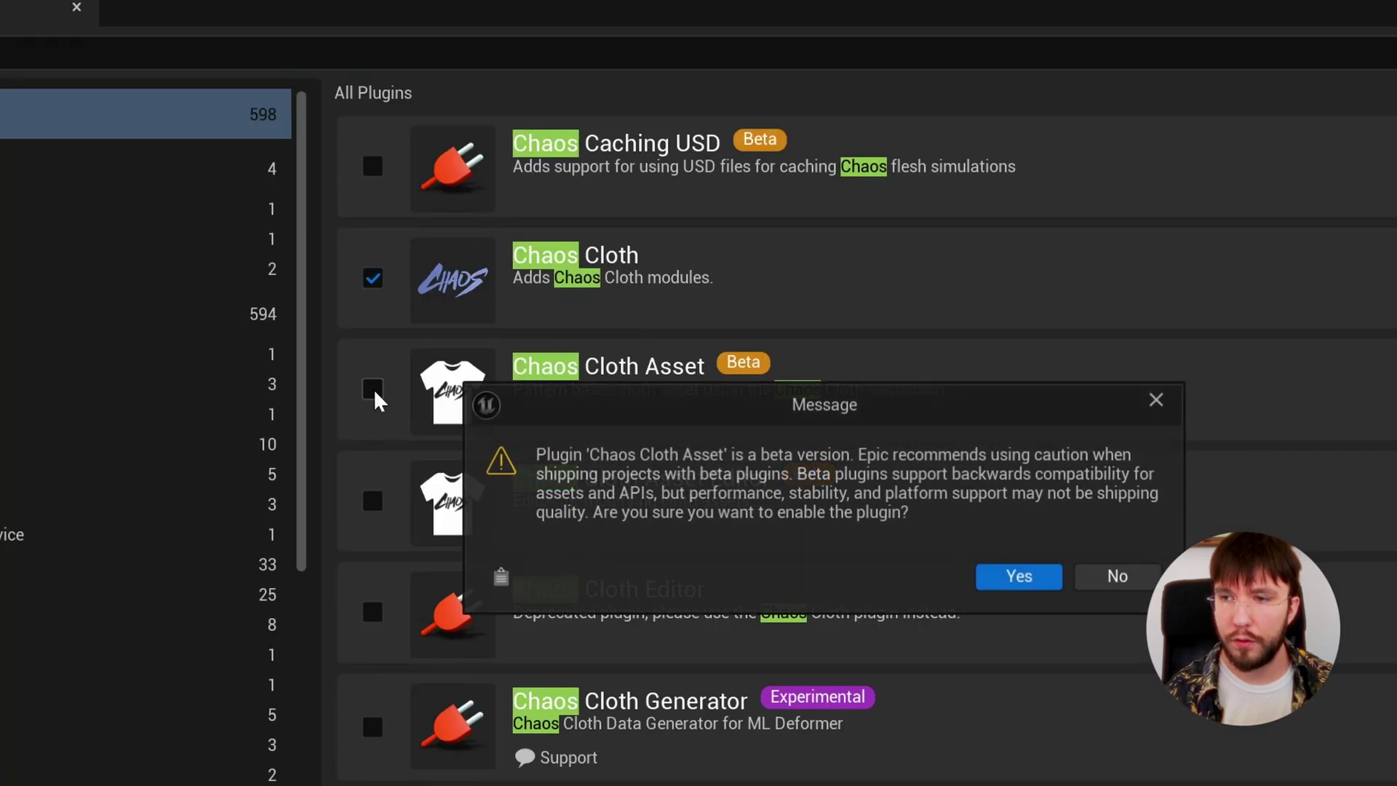
left_click(1008, 580)
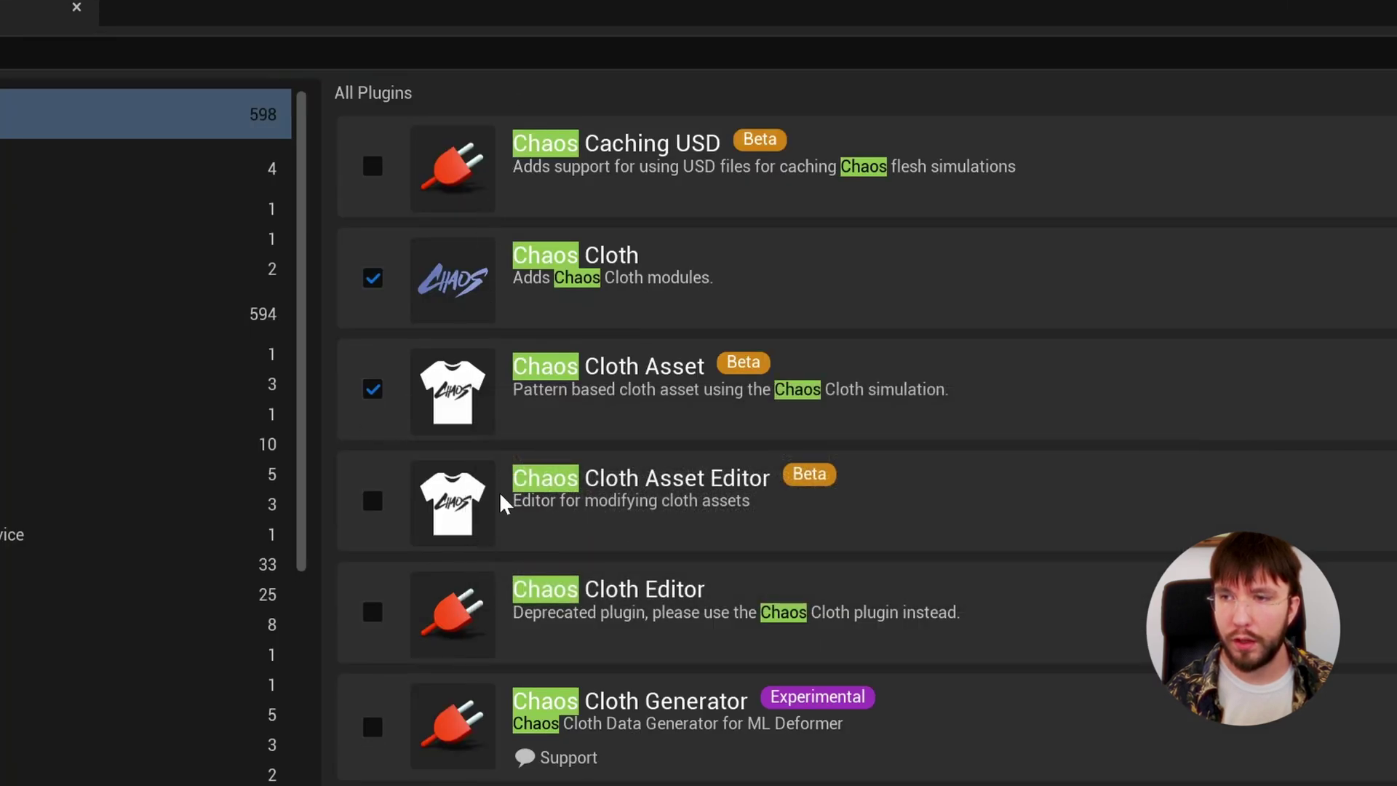
left_click(373, 501)
left_click(1030, 579)
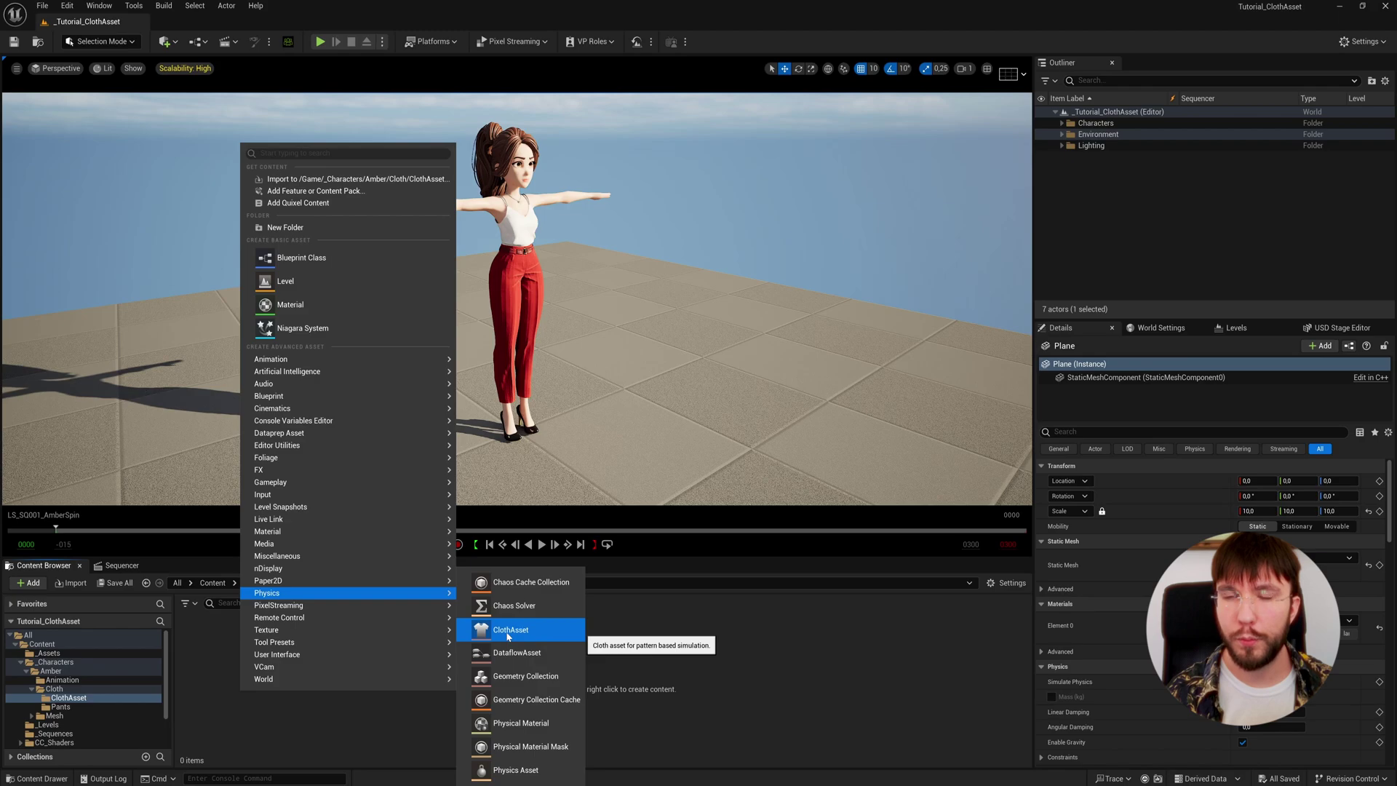
Step: Create a new cloth asset named CA_Amber_v001
left_click(961, 326)
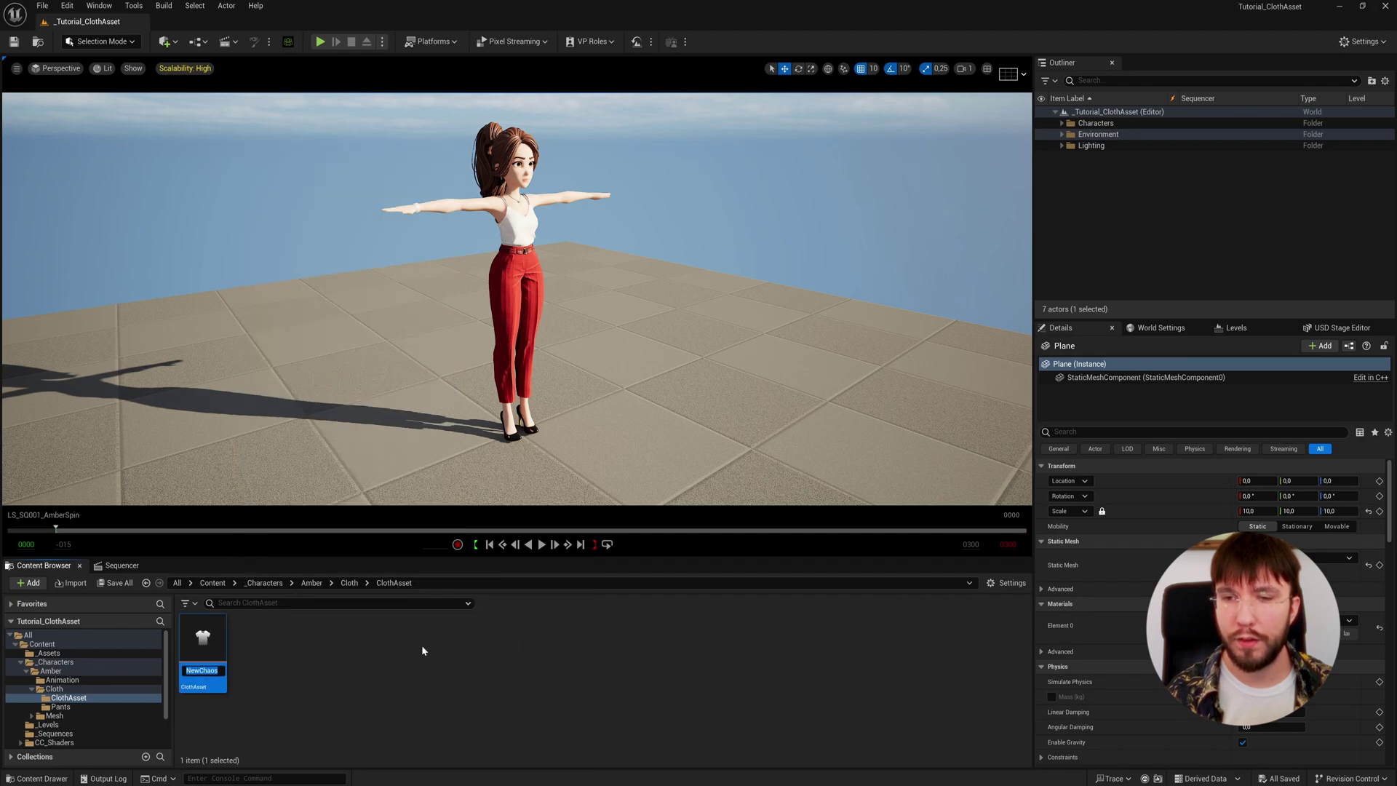
key("ctrl+v")
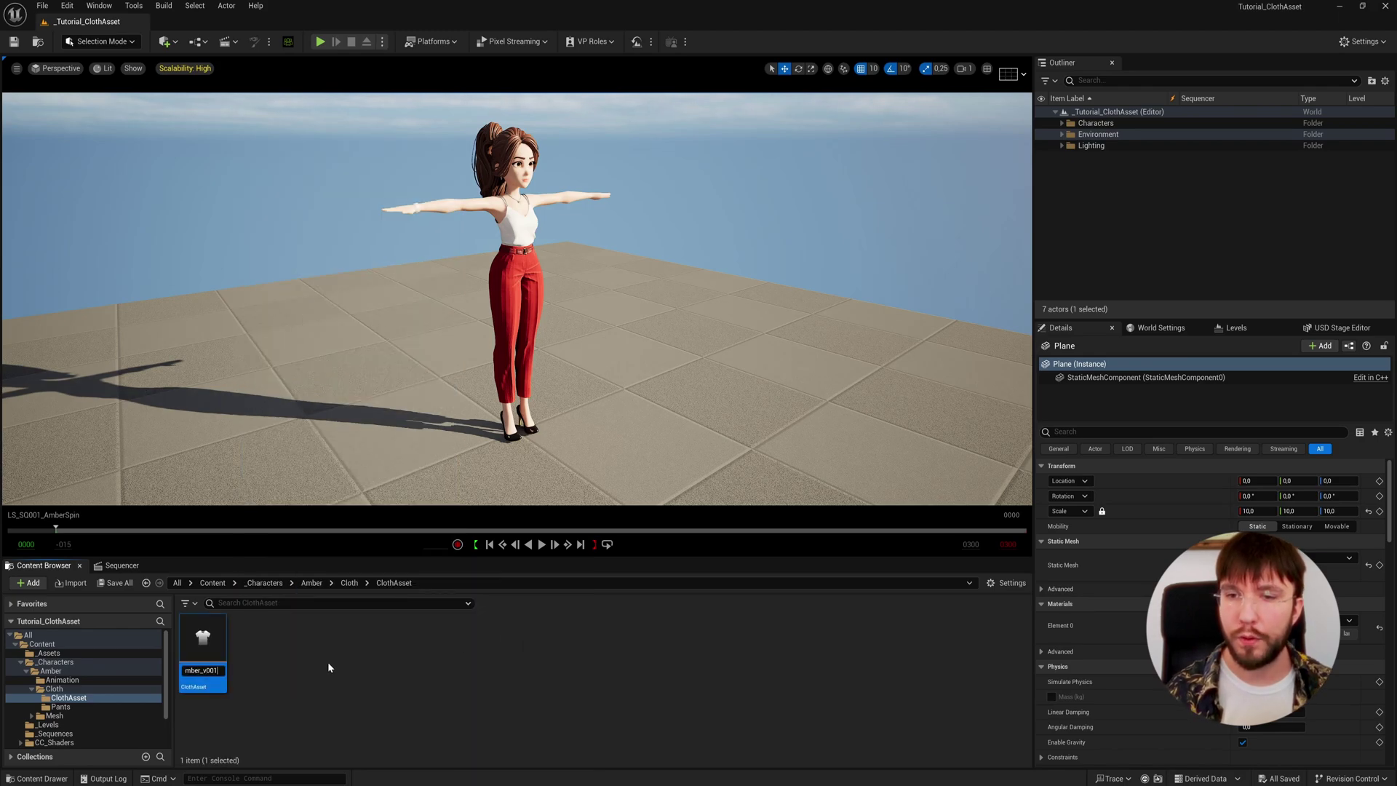
key("Return")
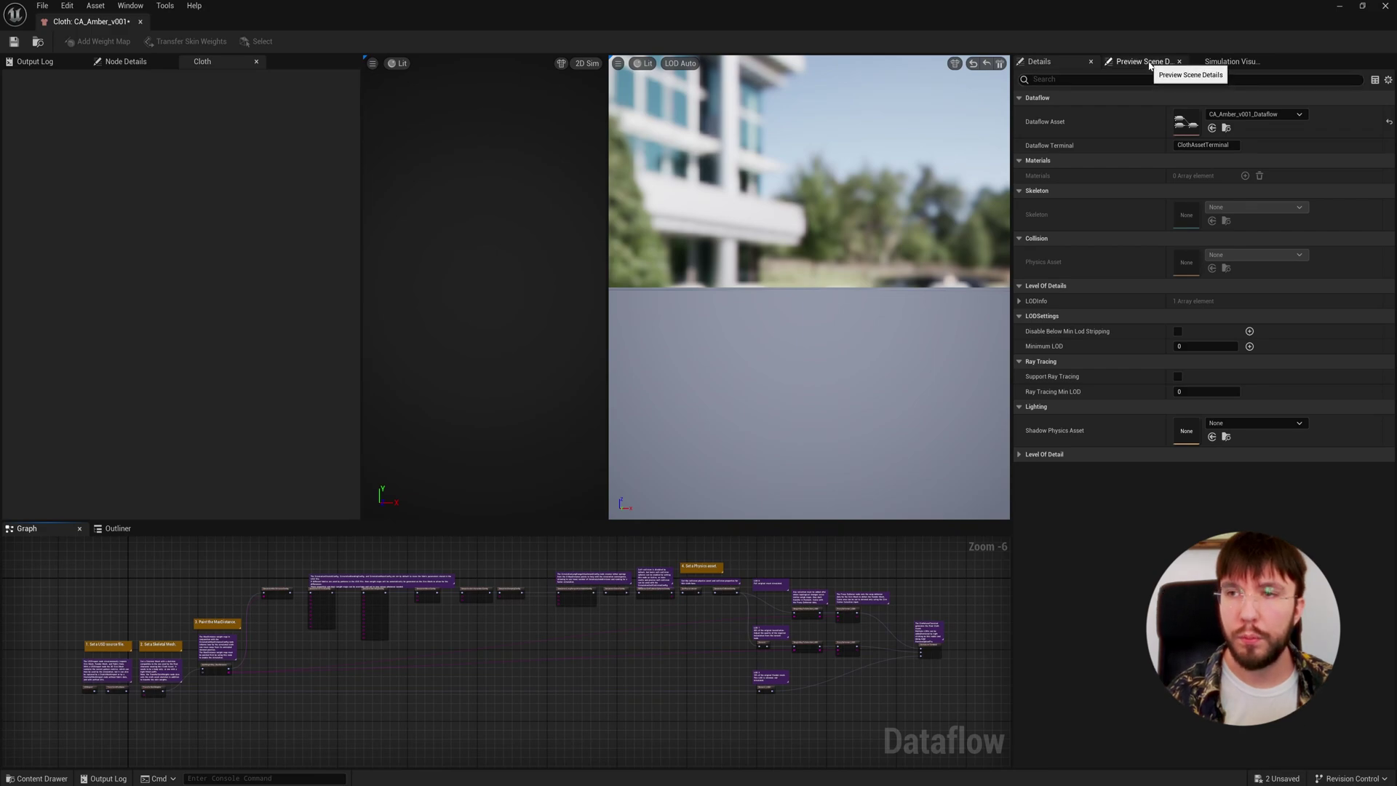
Step: Set the preview scene's skeletal mesh to Amber_v001
left_click(1147, 64)
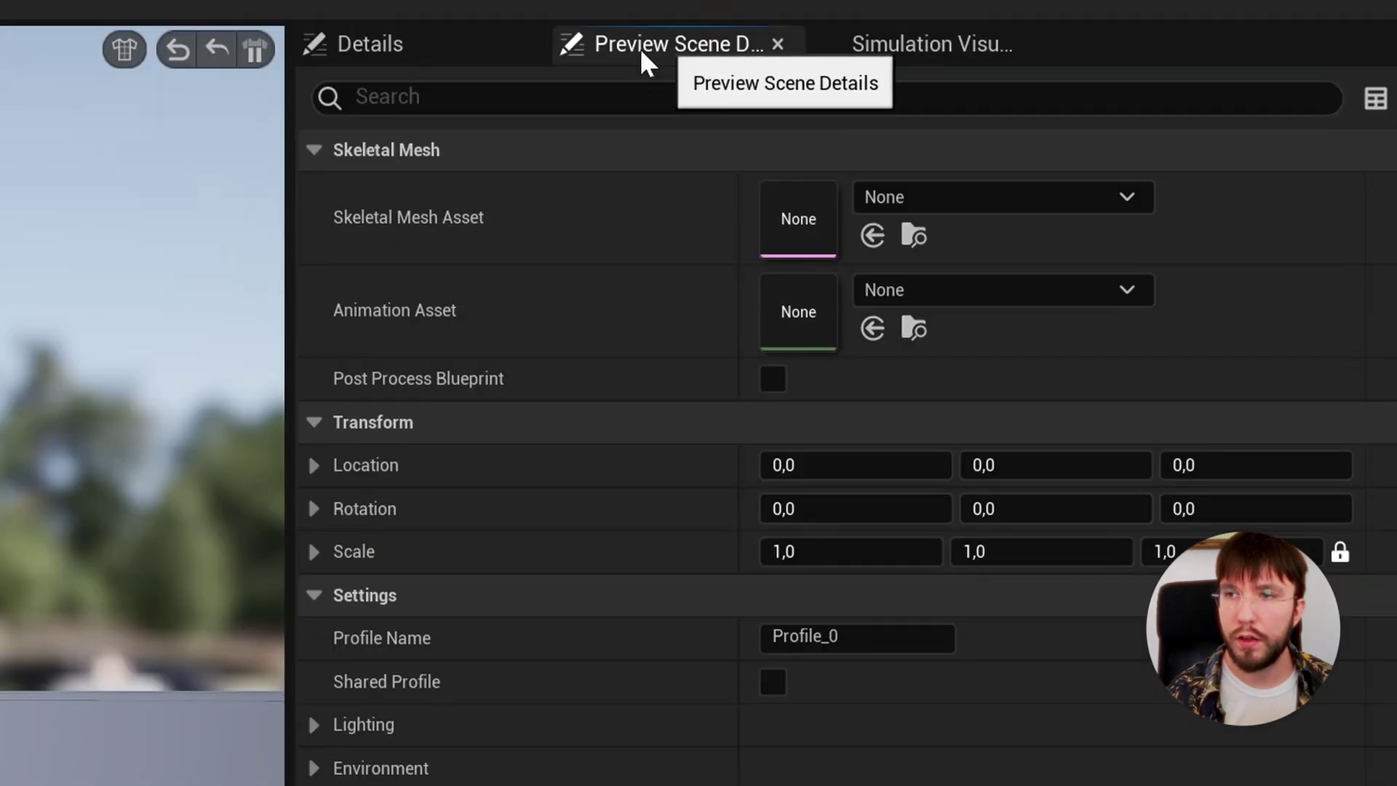
left_click(977, 207)
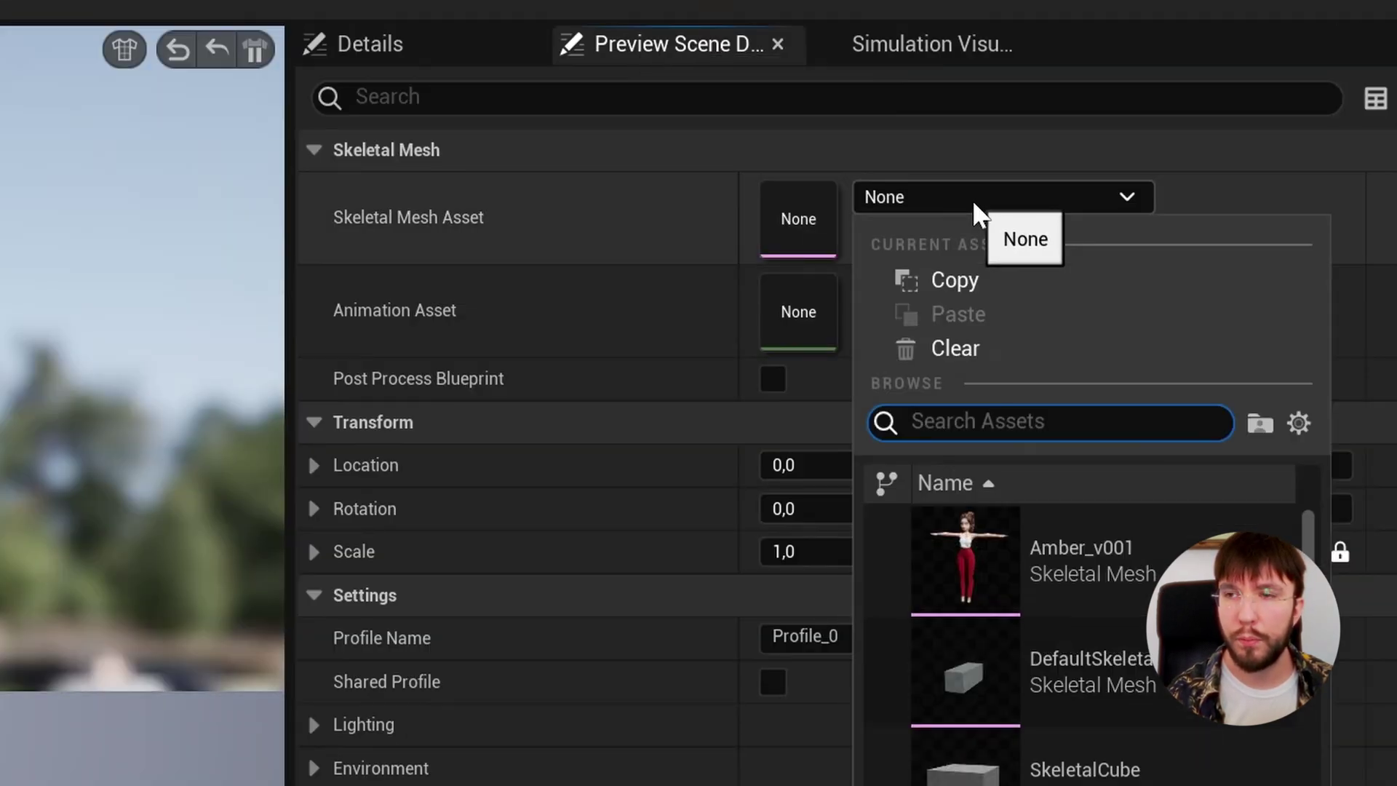
left_click(1082, 571)
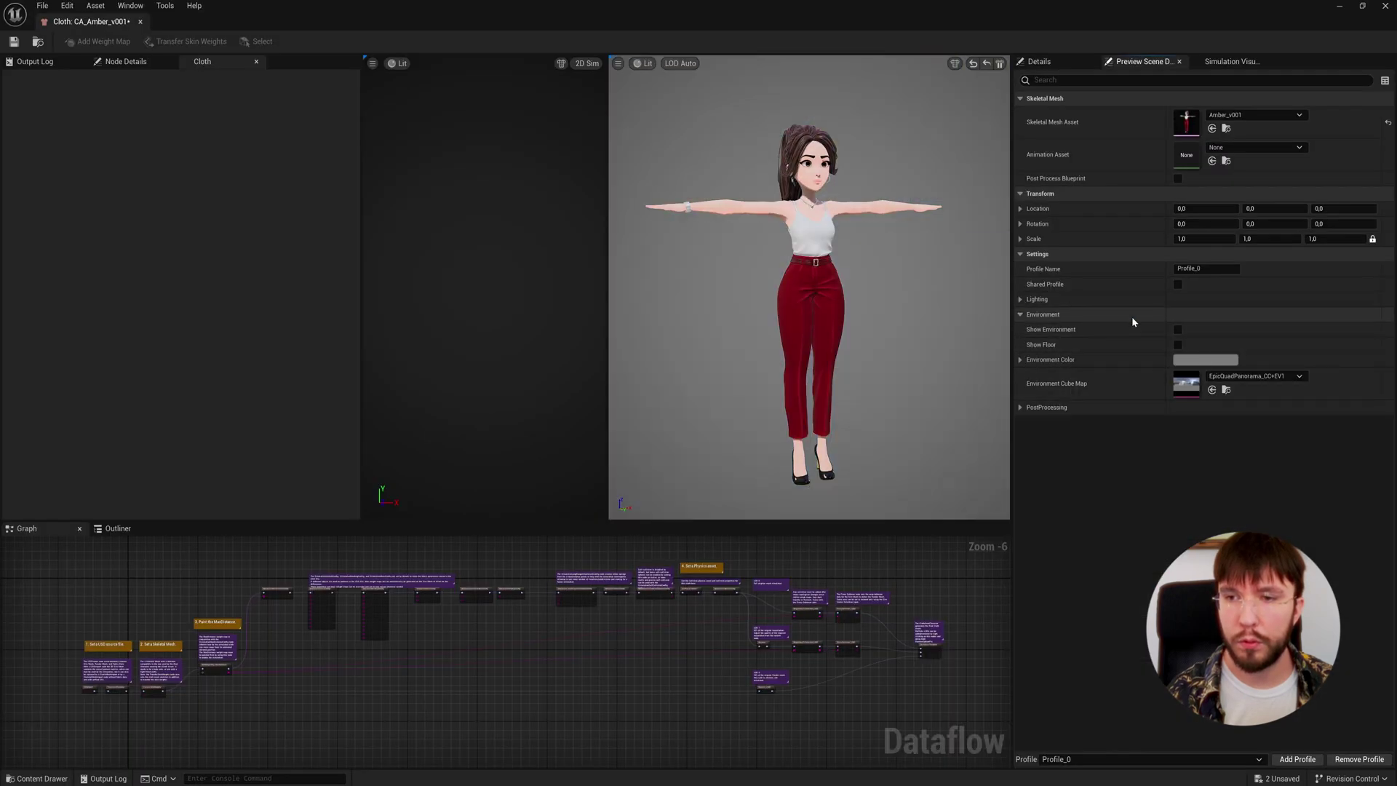
Step: Lower the directional light intensity to 0,7 and rotate the lighting rig around Amber
left_click(1128, 299)
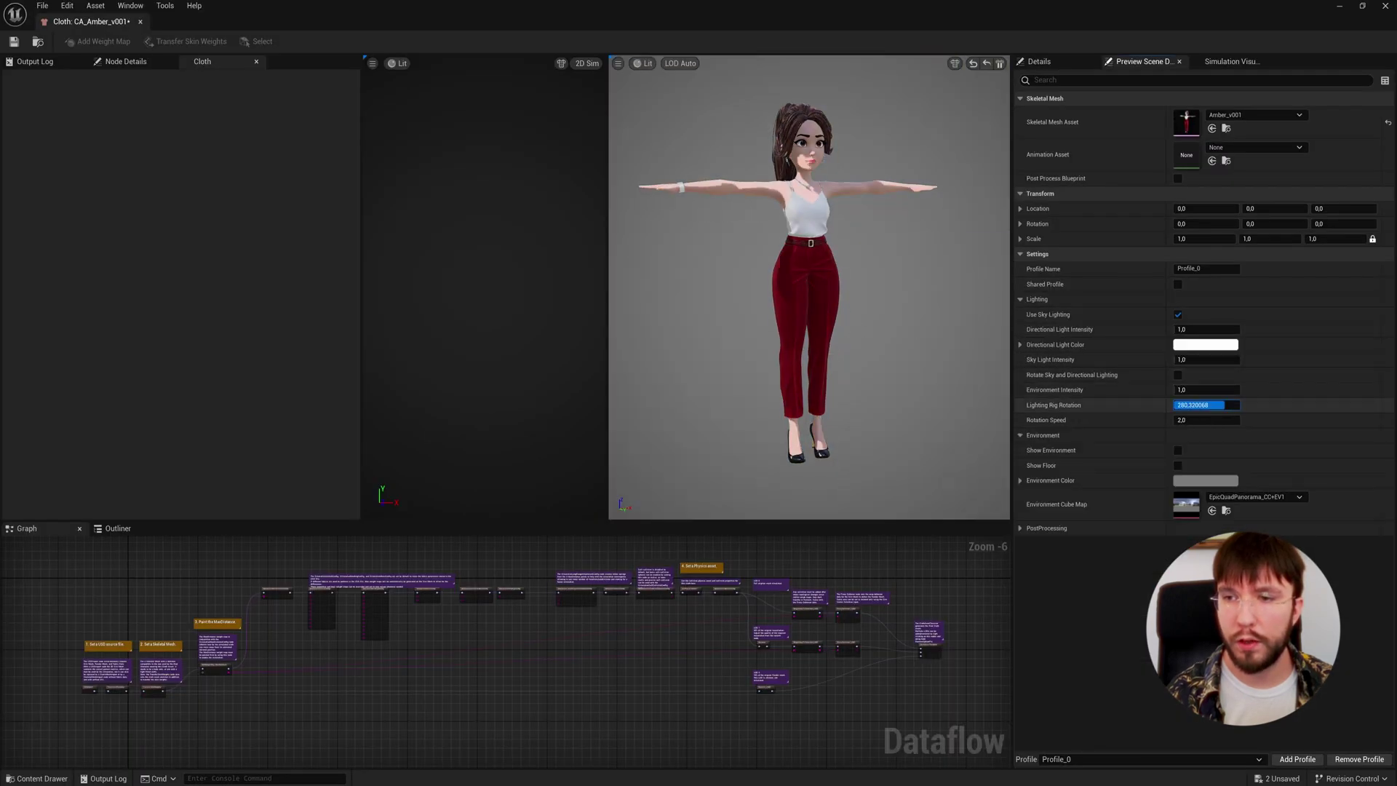
key("ctrl+z")
left_click(1201, 329)
type("0,7")
key("Return")
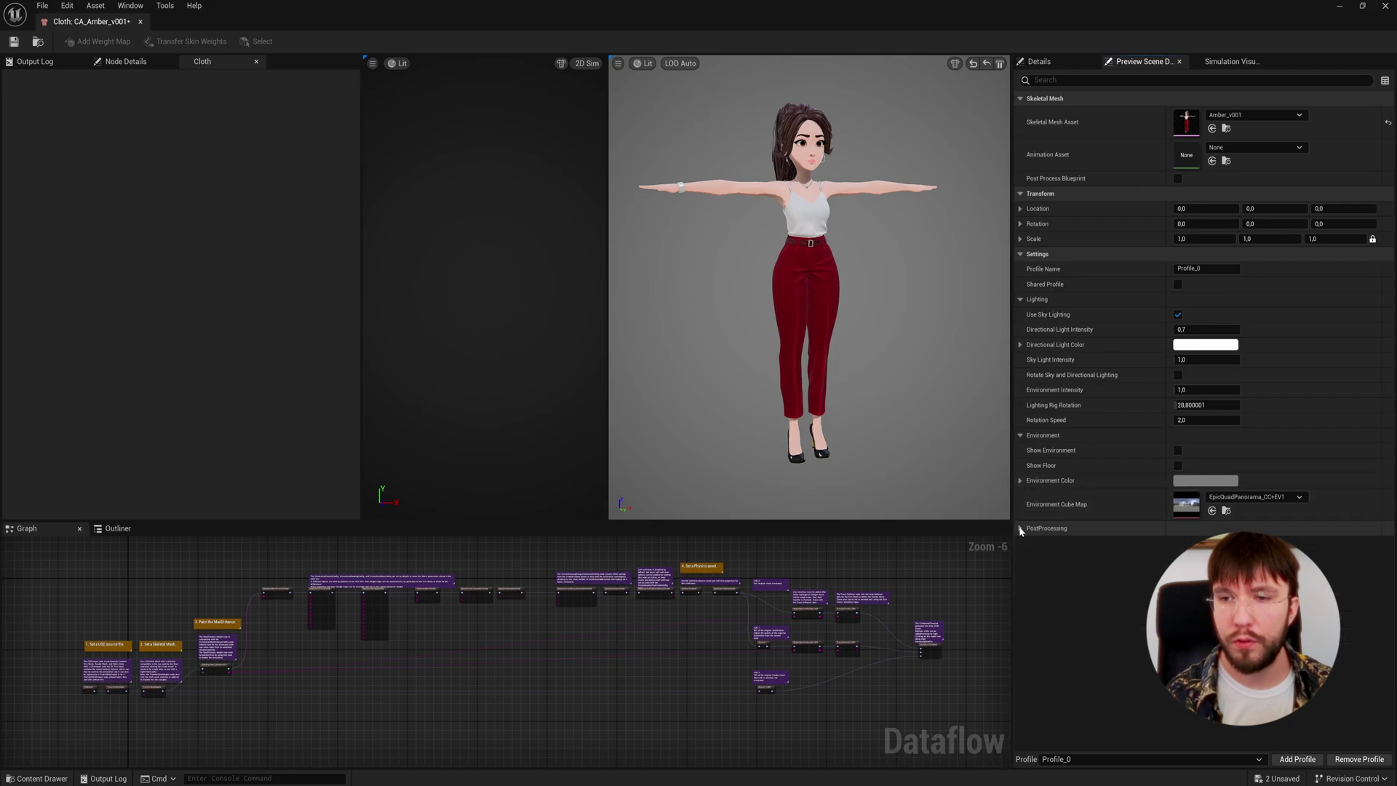
left_click(1043, 435)
left_click_drag(1200, 405, 1237, 405)
left_click(1038, 299)
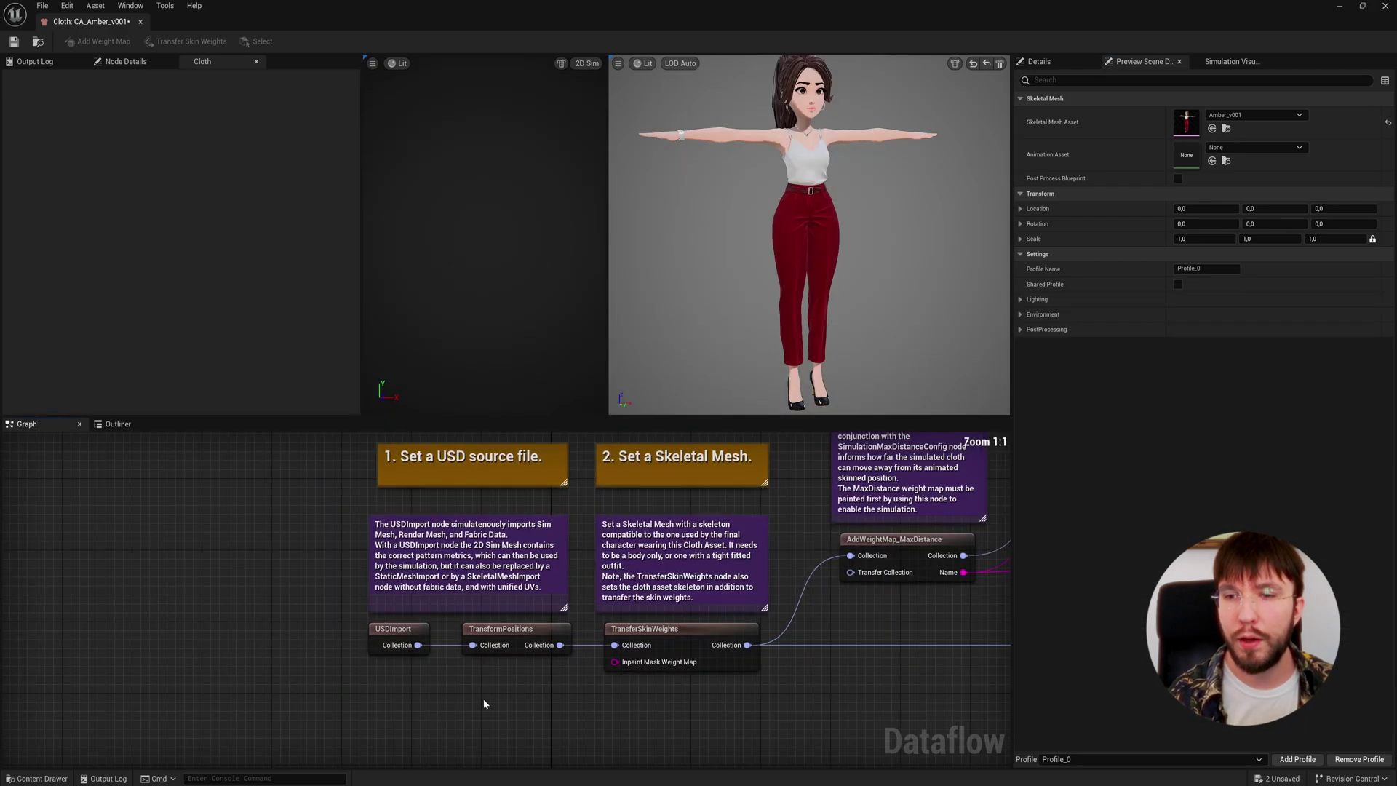
right_click_drag(483, 705, 505, 723)
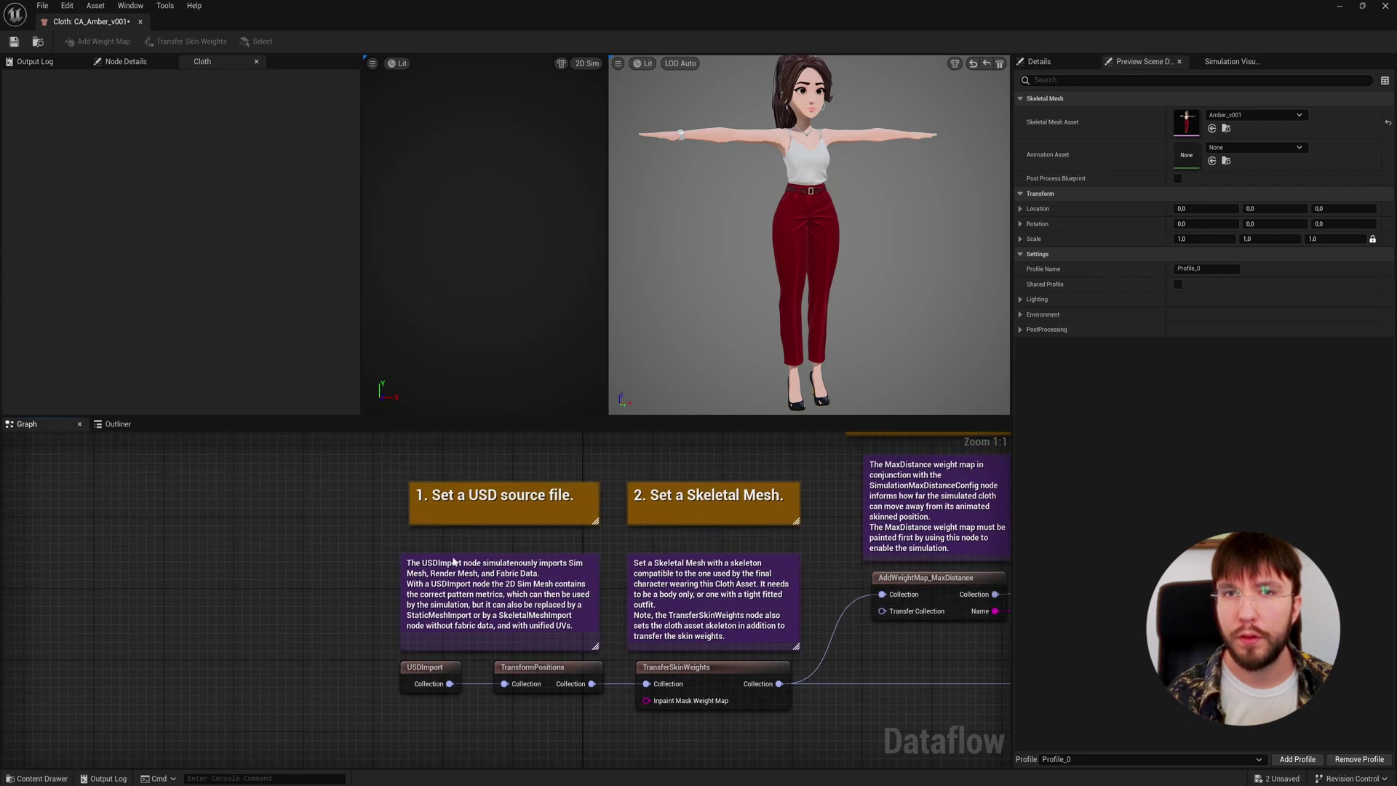
Step: Select the Dataflow graph's USDImport node, then send Amber from Character Creator to Blender
mouse_move(749, 649)
right_mouse_down()
mouse_move(577, 648)
mouse_move(267, 734)
mouse_move(437, 653)
mouse_move(665, 590)
mouse_move(743, 611)
right_mouse_up()
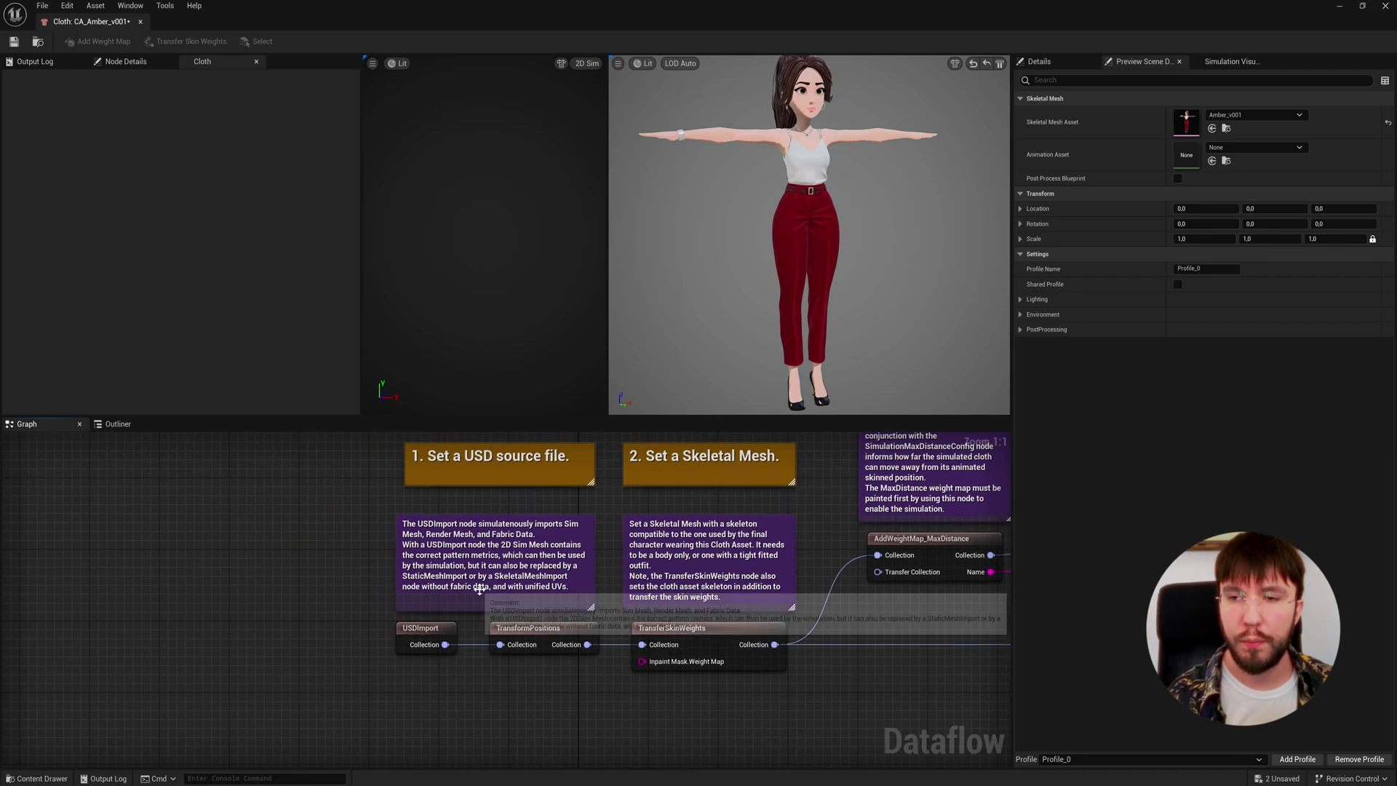
left_click(422, 630)
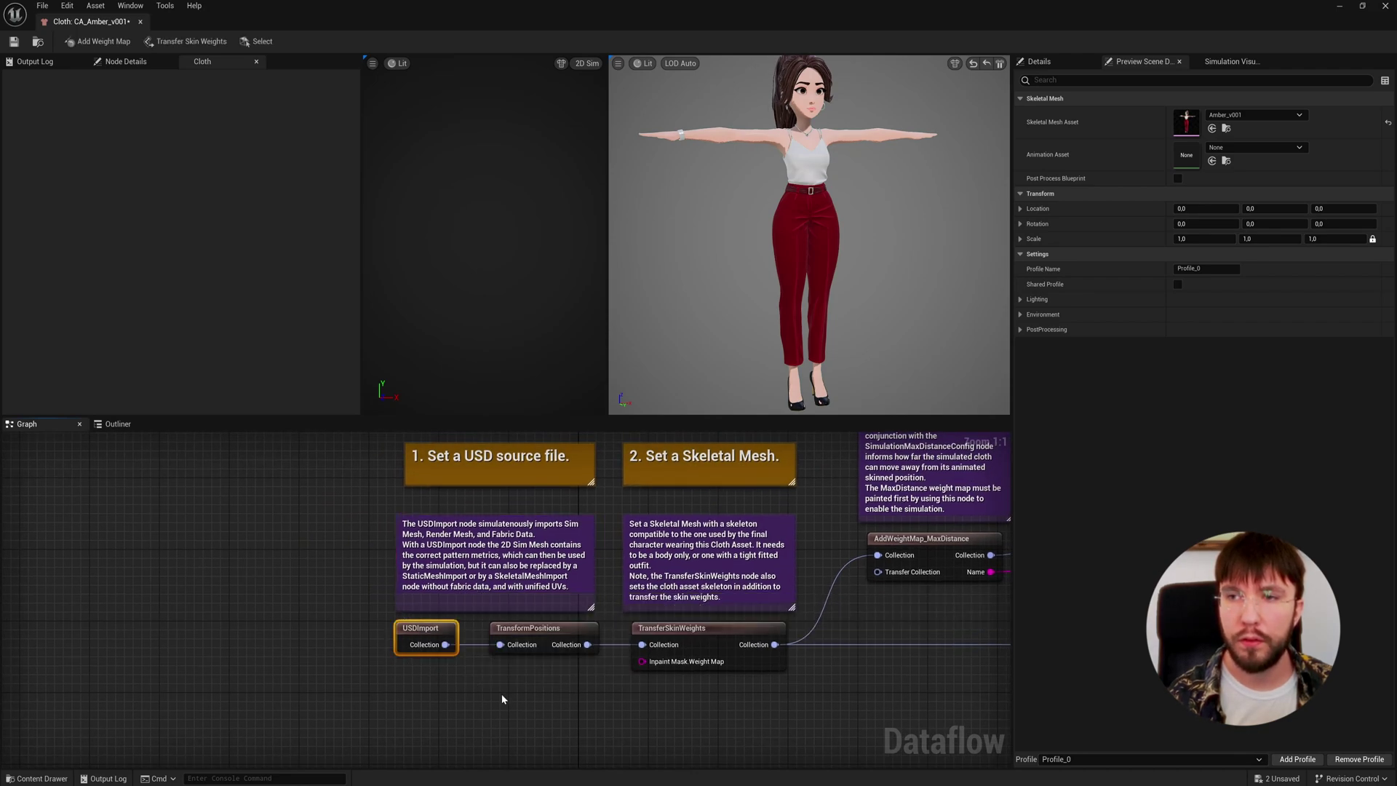
scroll(785, 311, "down", 3)
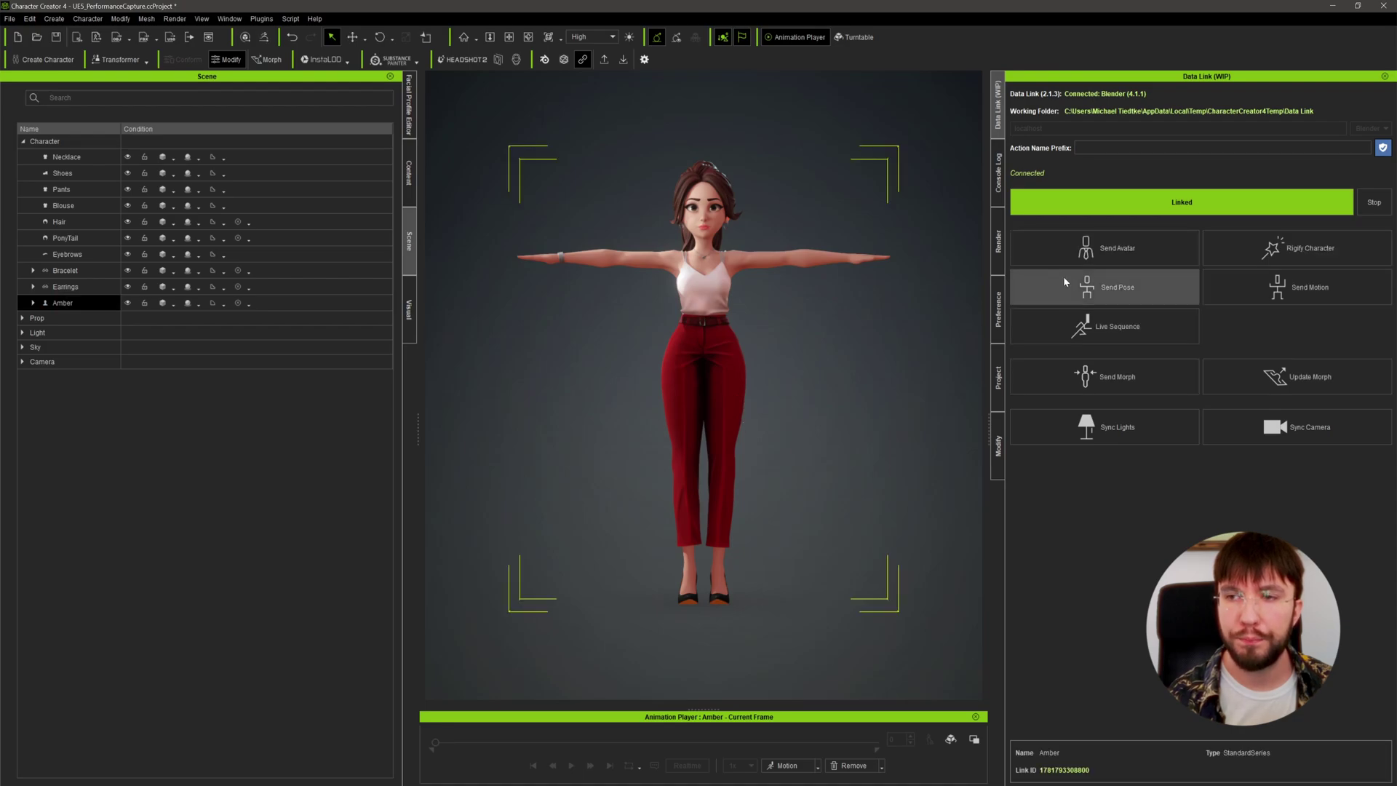
left_click(1097, 247)
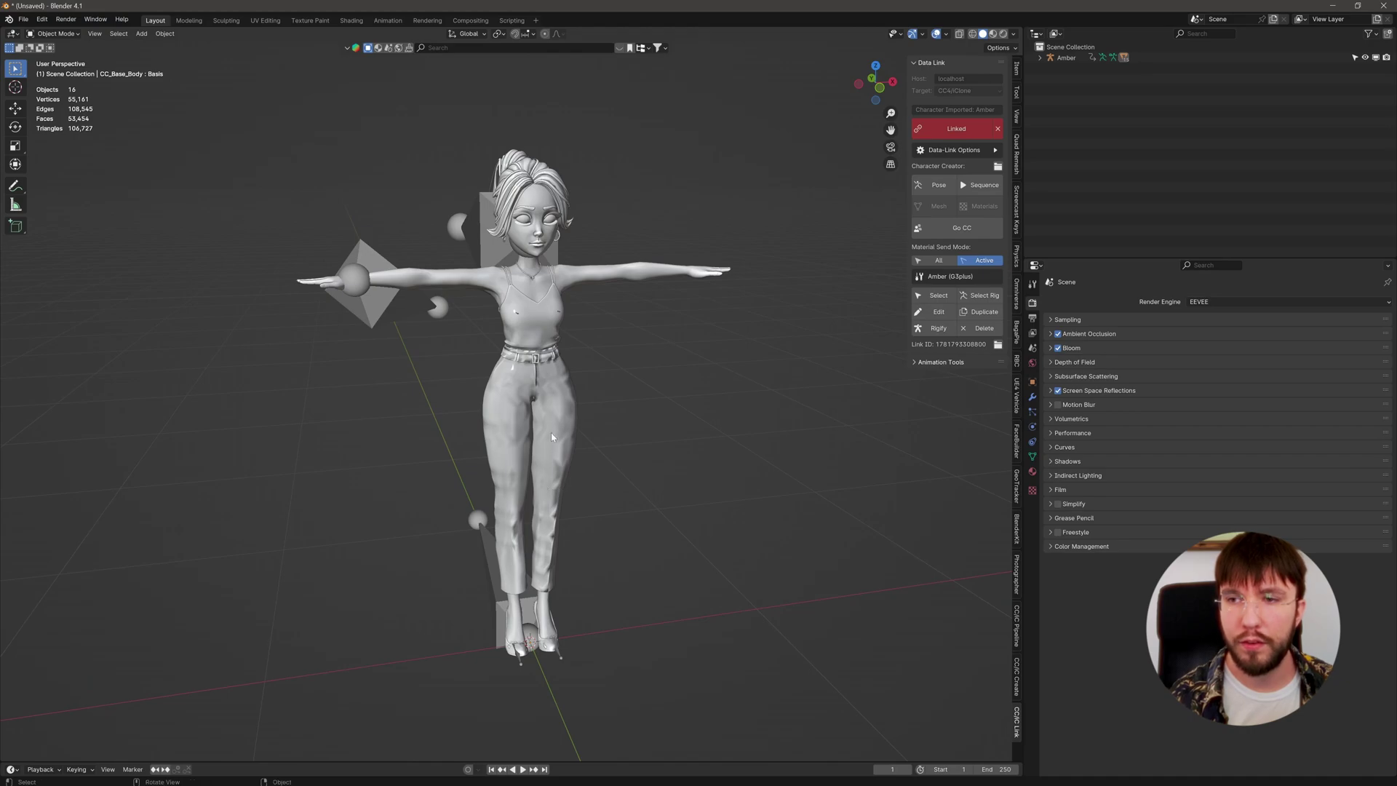
Step: Add a Subdivision Surface modifier with render level 1 to the pants and apply it
middle_click_drag(615, 420, 595, 401)
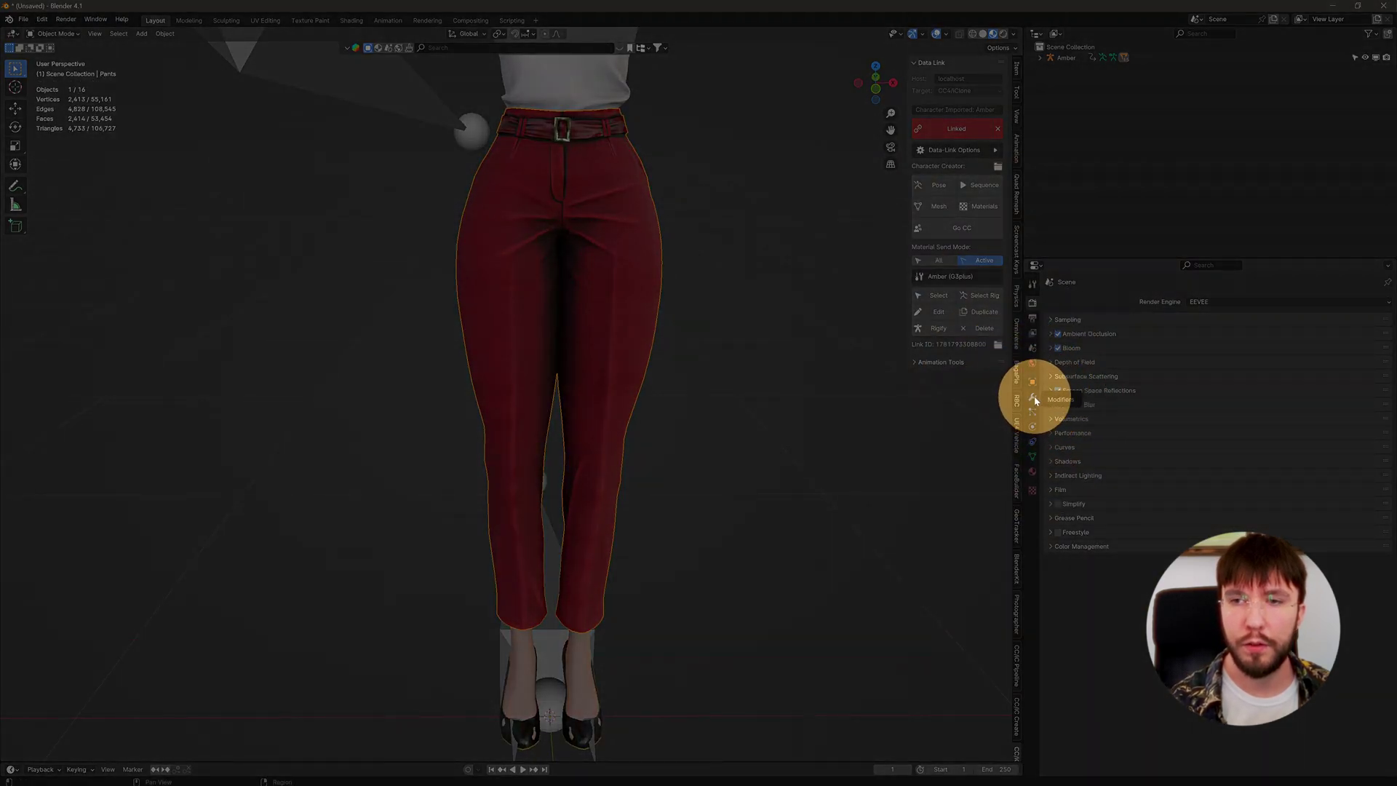
left_click(1033, 398)
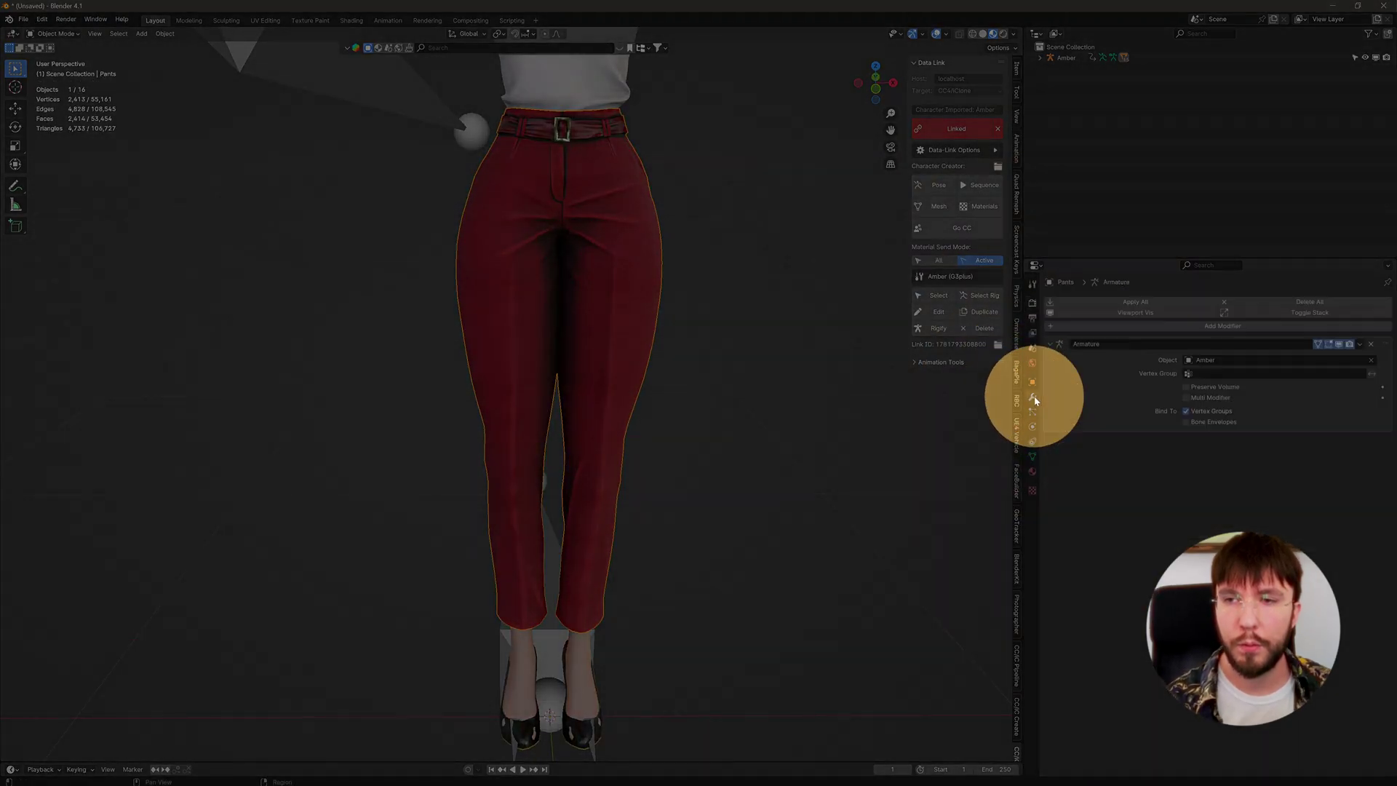
left_click(1123, 326)
mouse_move(1181, 328)
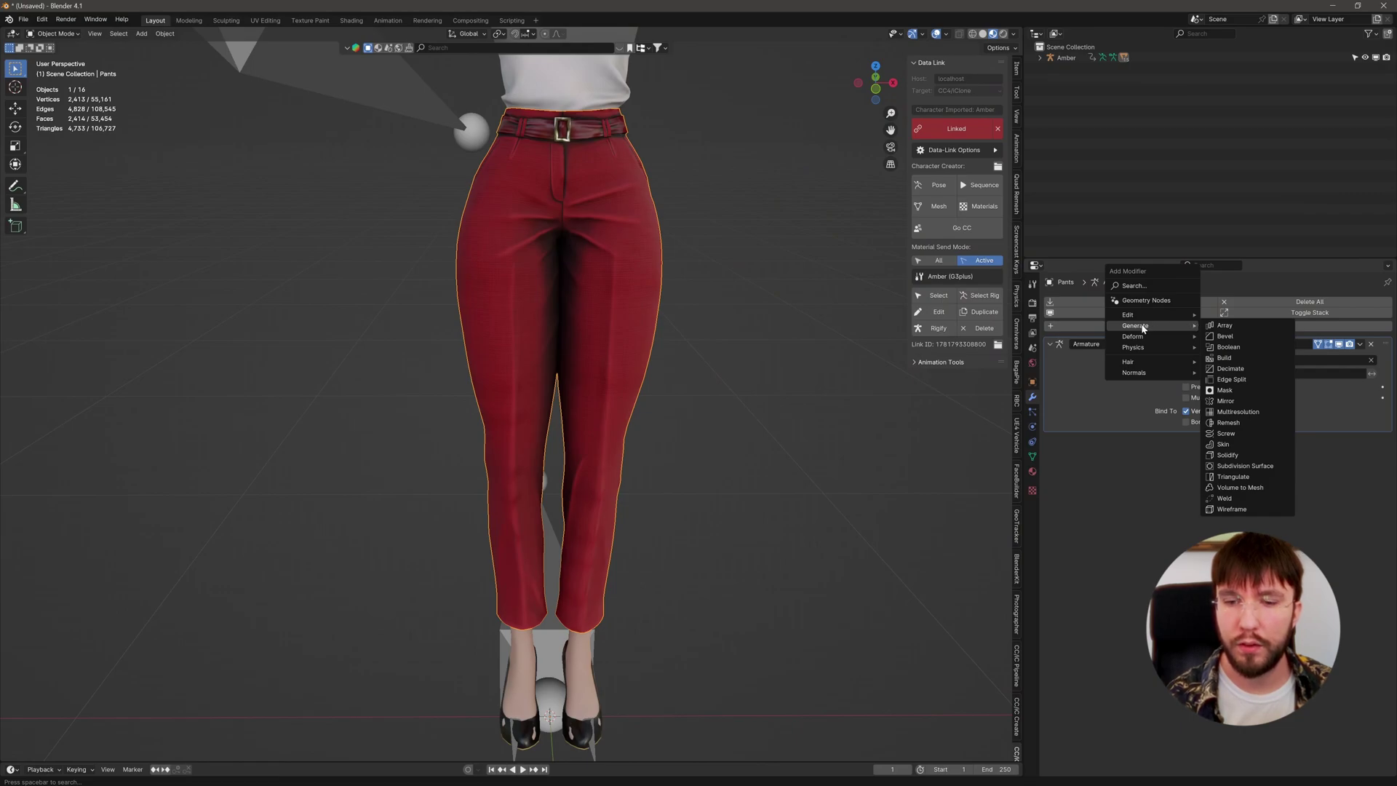
left_click(1232, 467)
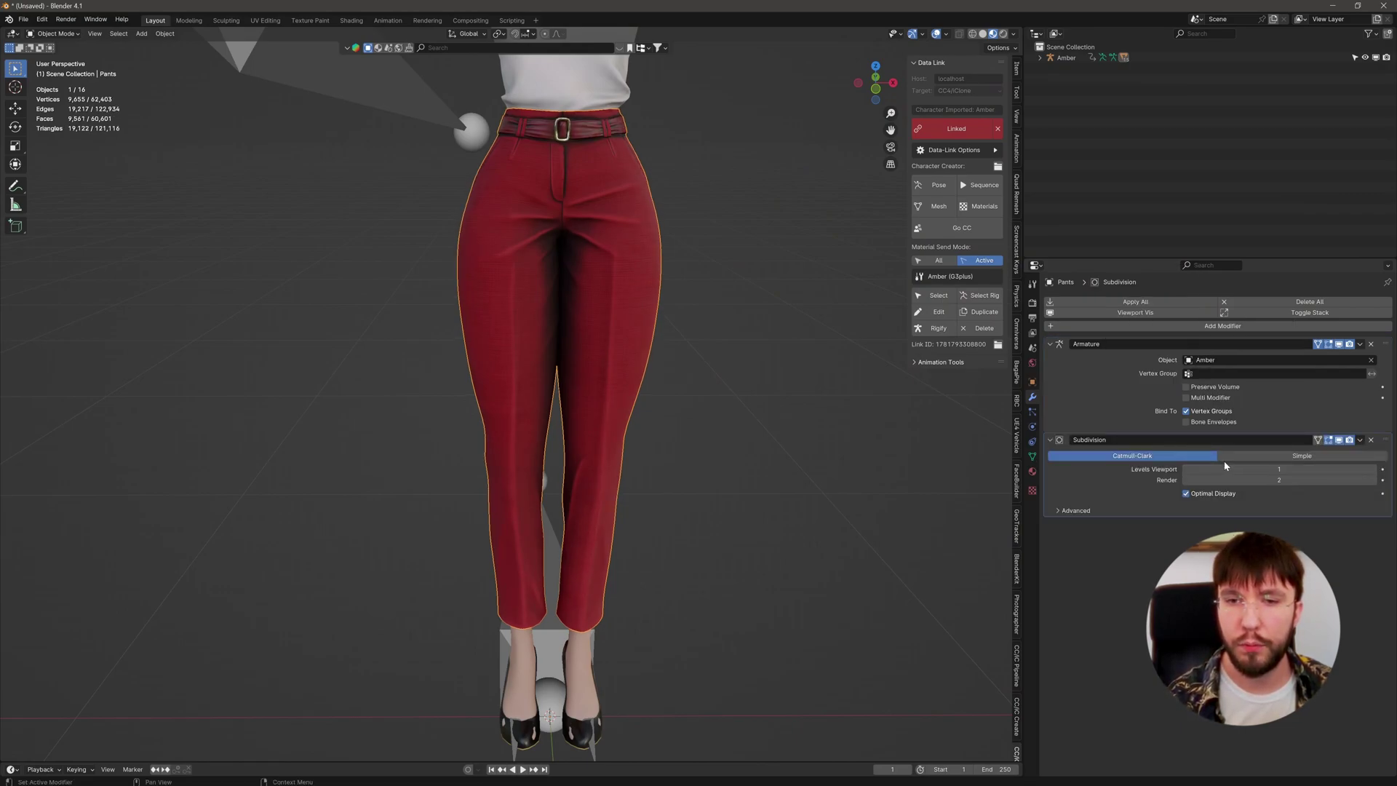
left_click(1186, 480)
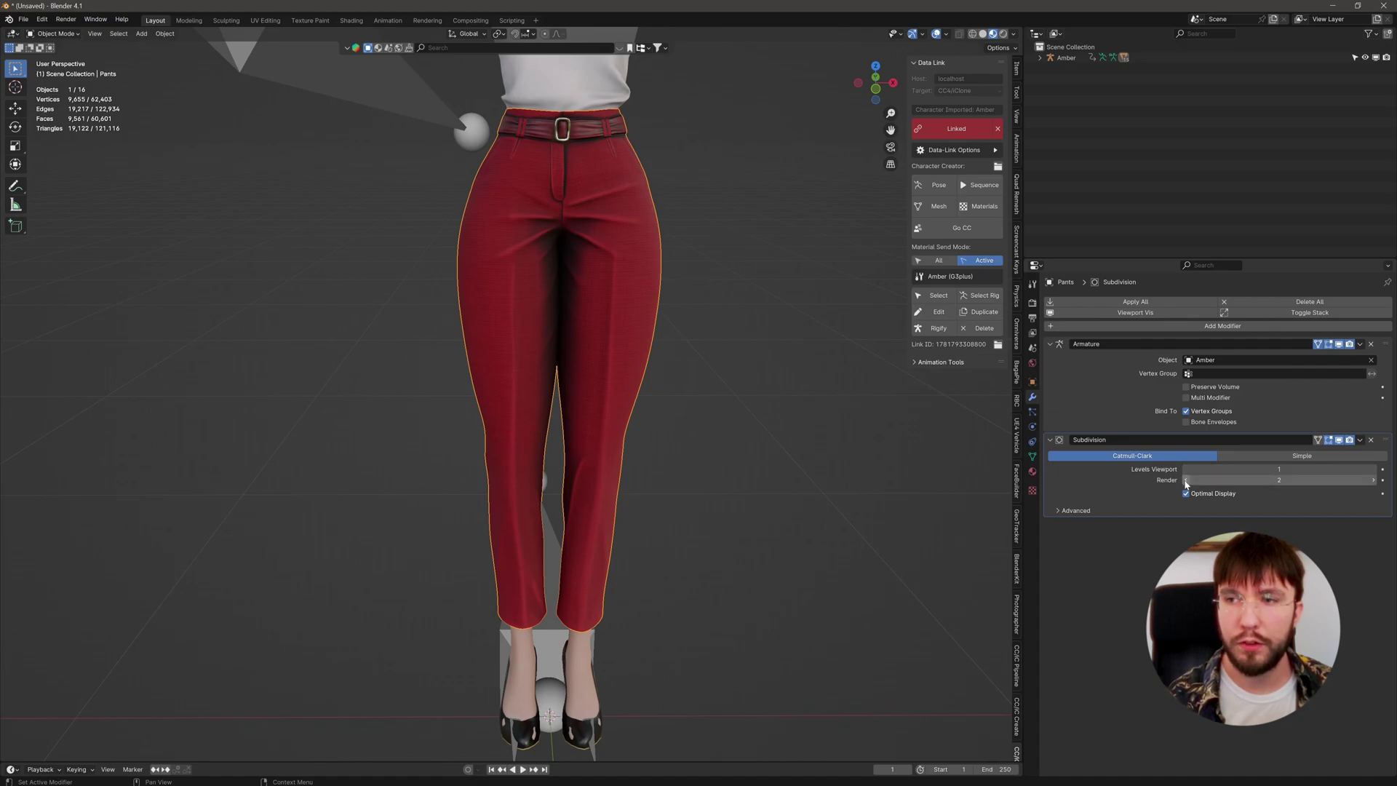
left_click(1359, 442)
left_click(1317, 460)
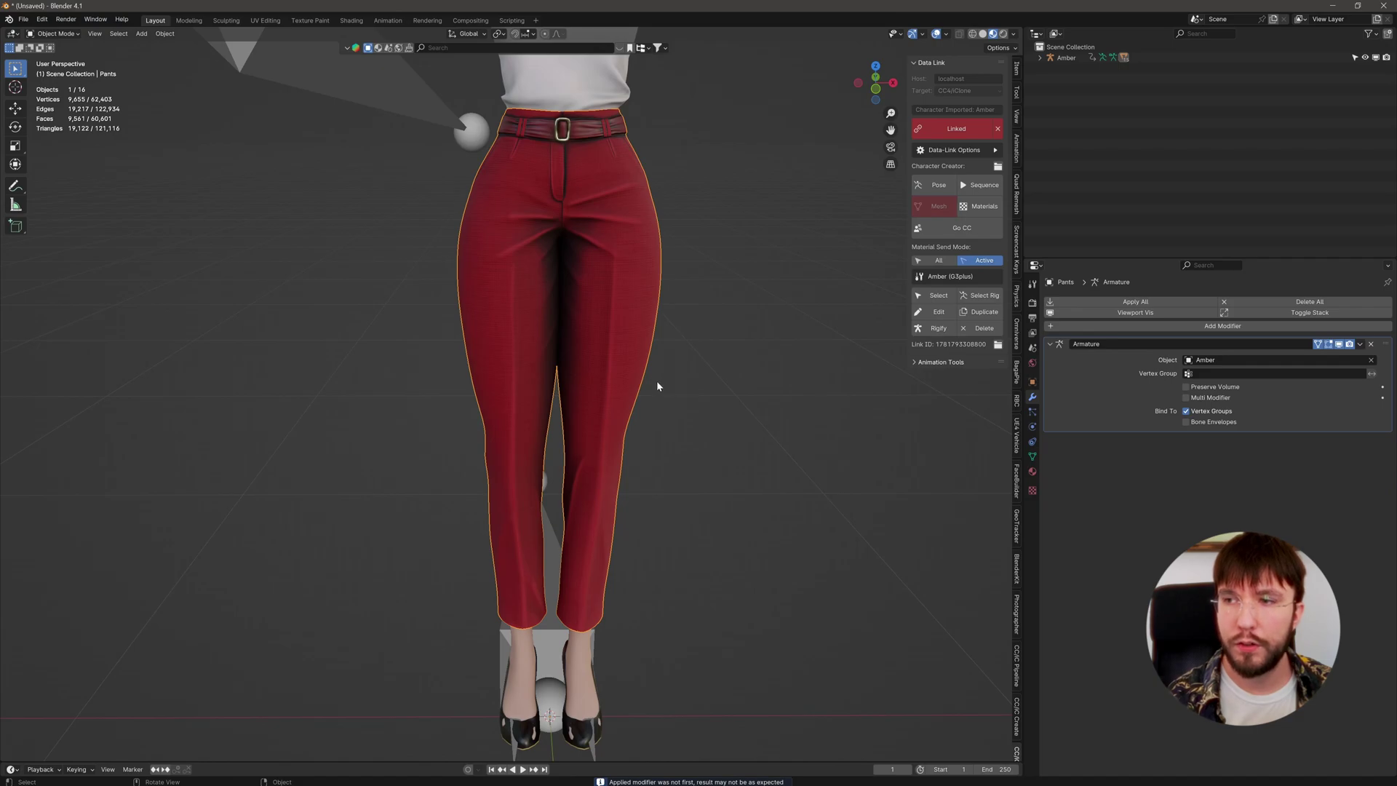
Step: Check the subdivided pants in Edit Mode, return to Object Mode, and bring up the export formats
key("Tab")
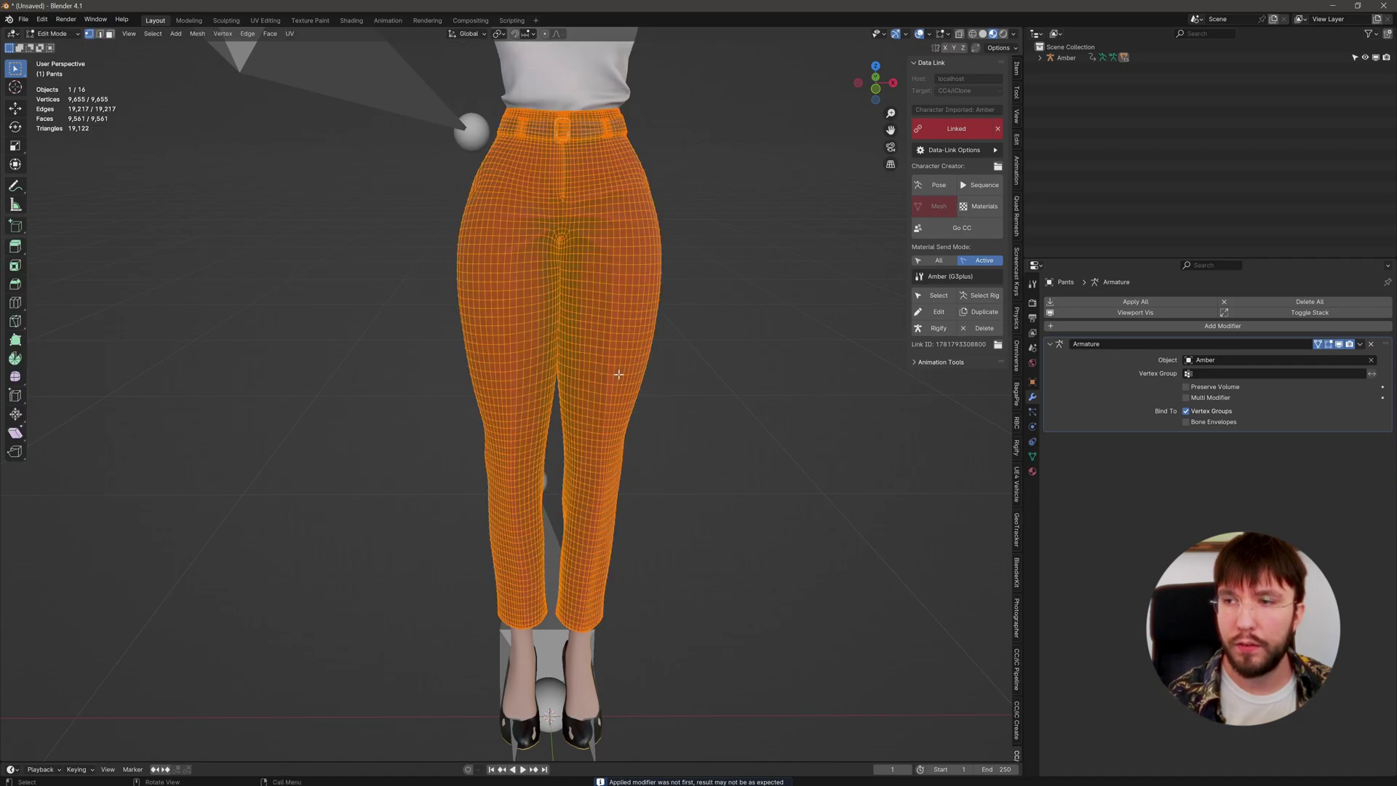
mouse_move(618, 374)
middle_mouse_down()
mouse_move(718, 378)
mouse_move(446, 368)
mouse_move(644, 370)
mouse_move(613, 369)
middle_mouse_up()
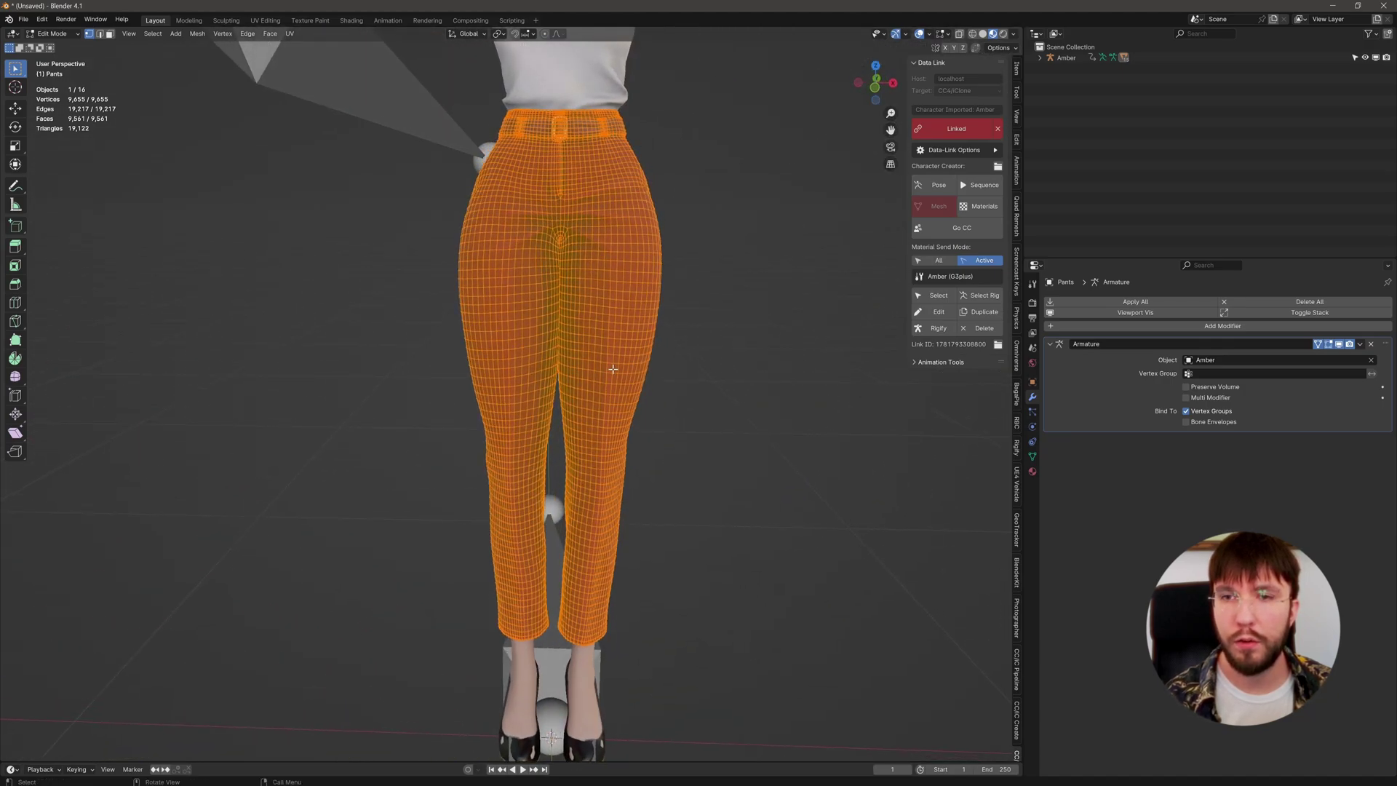
key("Tab")
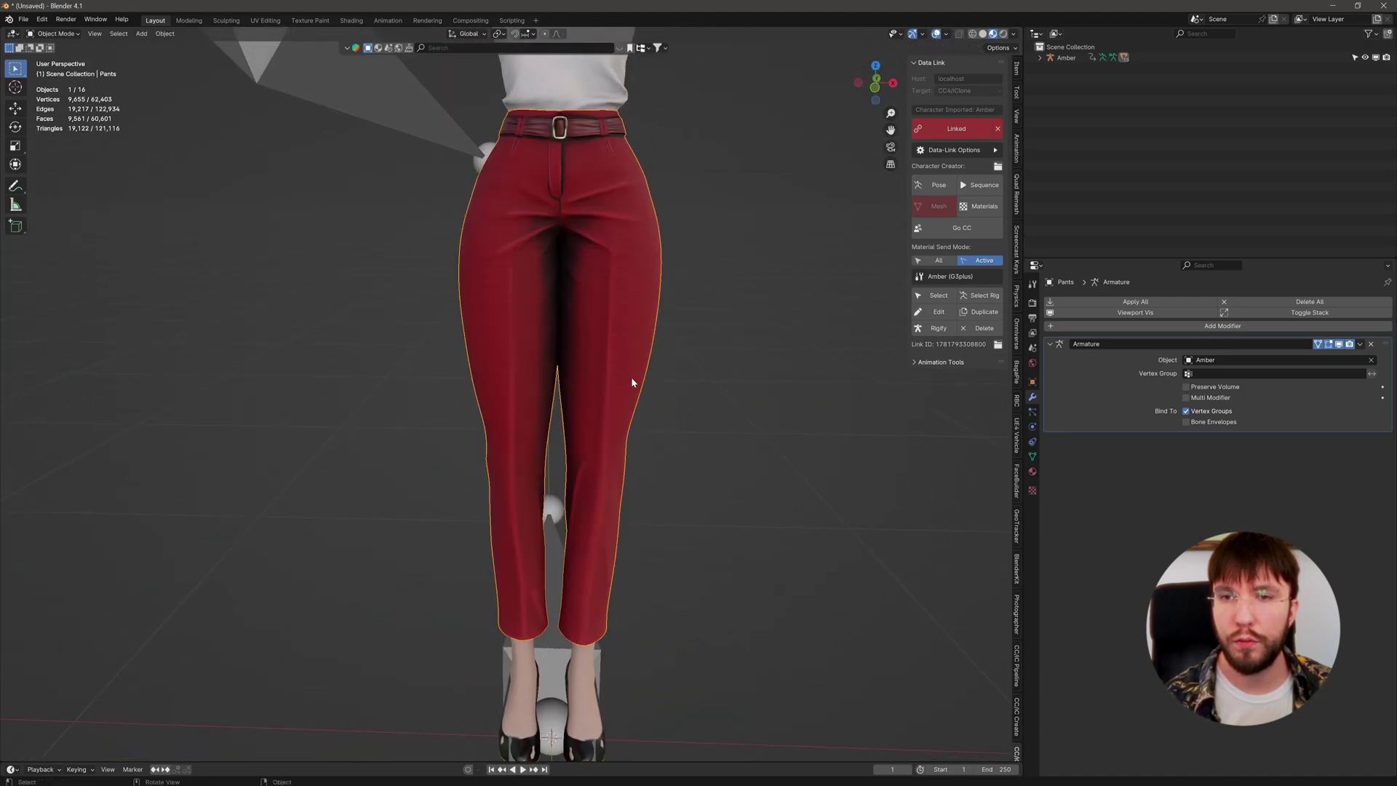
left_click(23, 19)
mouse_move(129, 186)
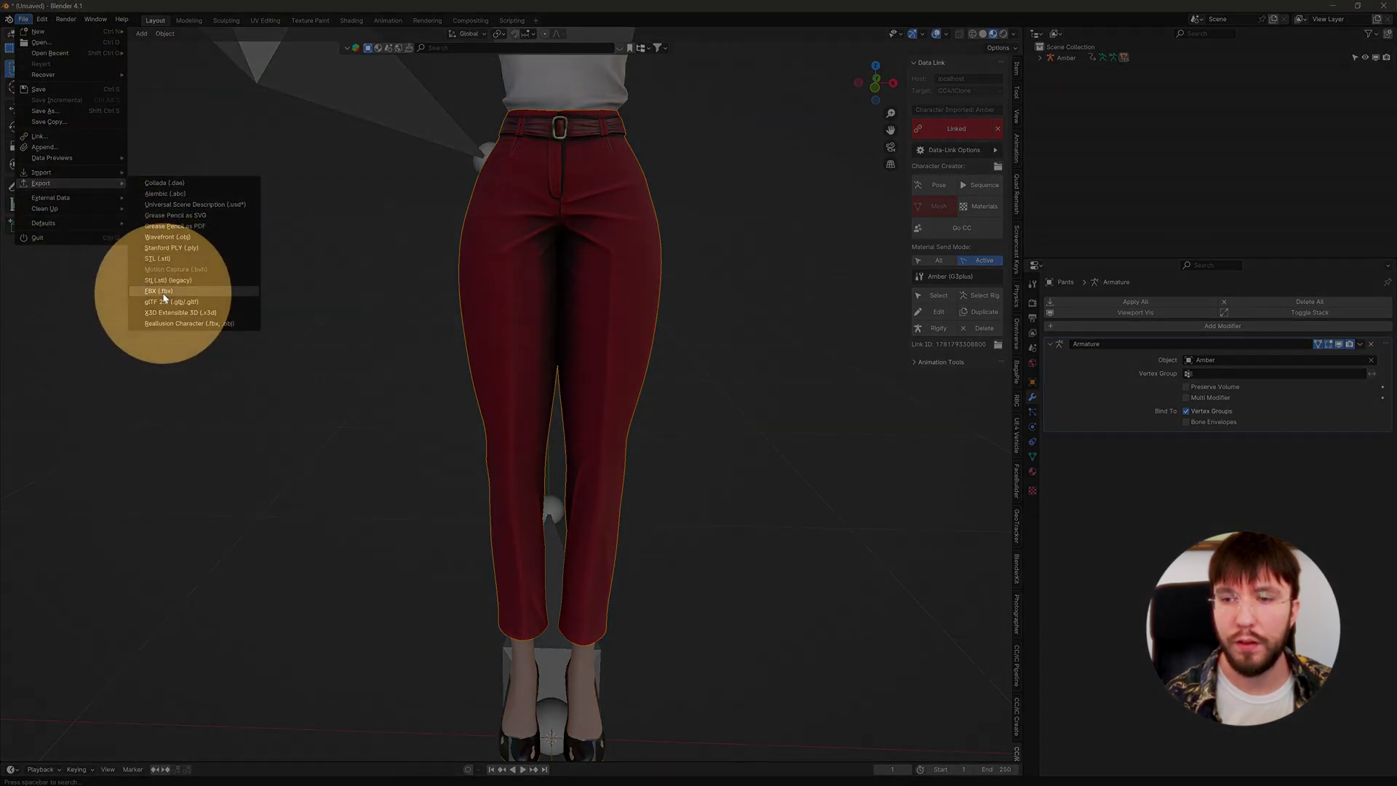
Step: Export the pants as FBX named Amber_Pants_Render_v001 with Geometry smoothing set to Face
left_click(158, 291)
type("Amber_Pants_Render_v001")
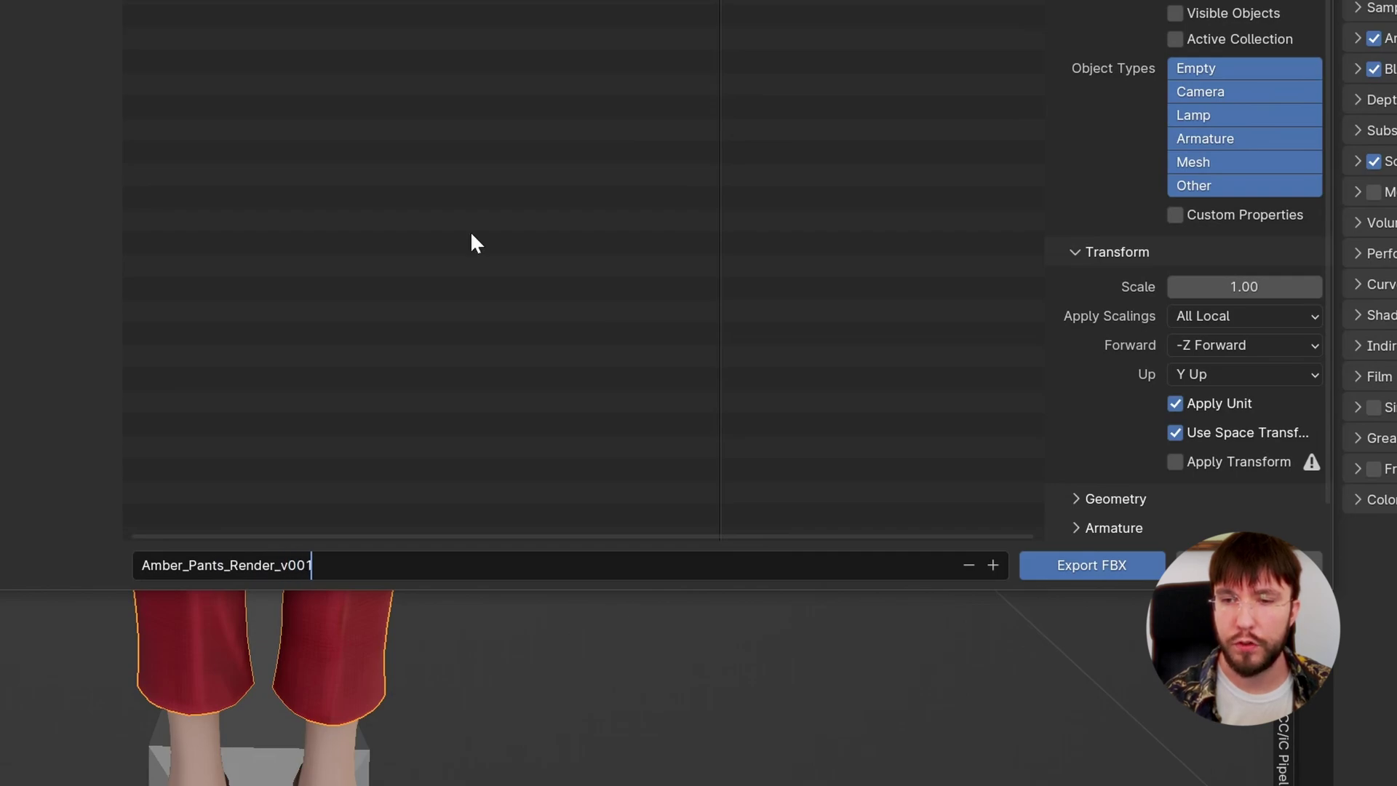
key("Return")
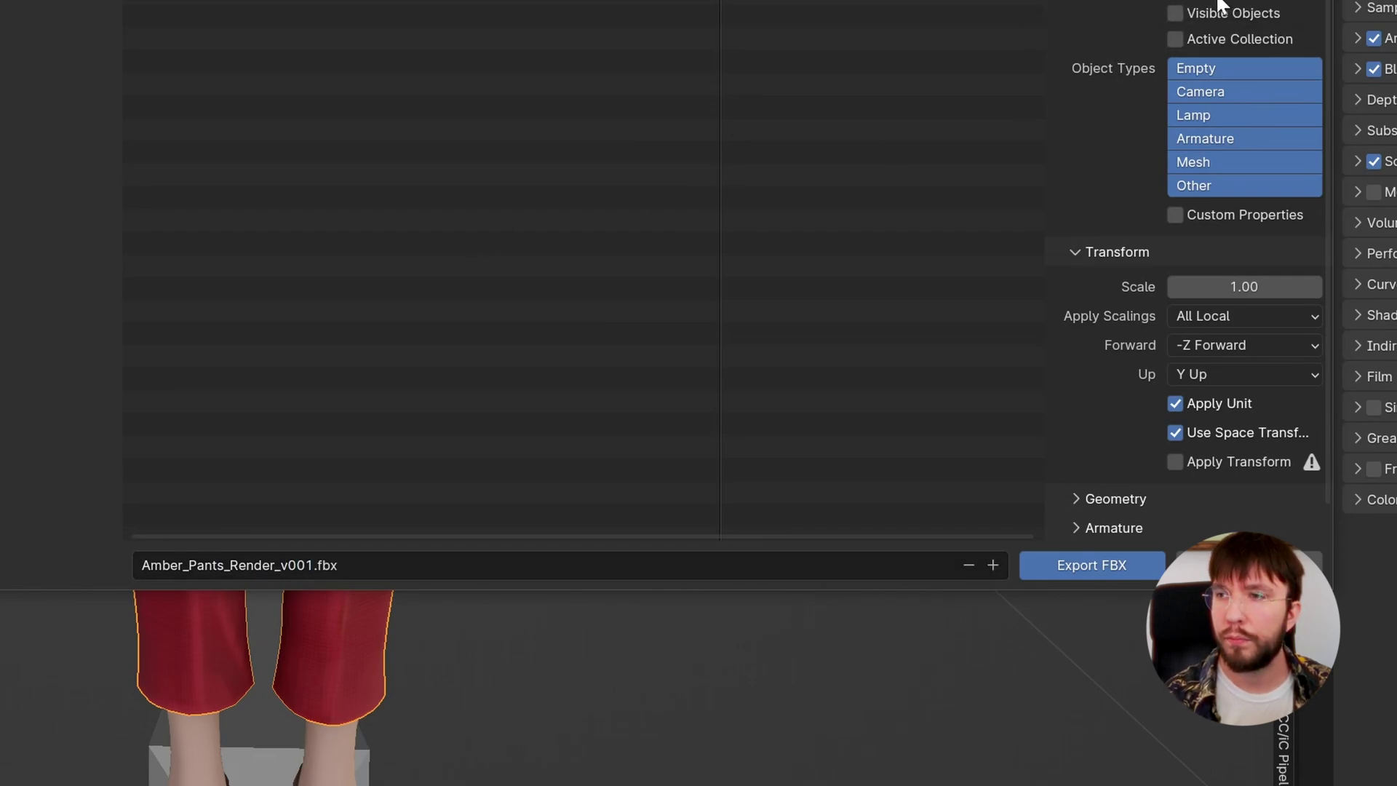
scroll(1103, 414, "down", 1)
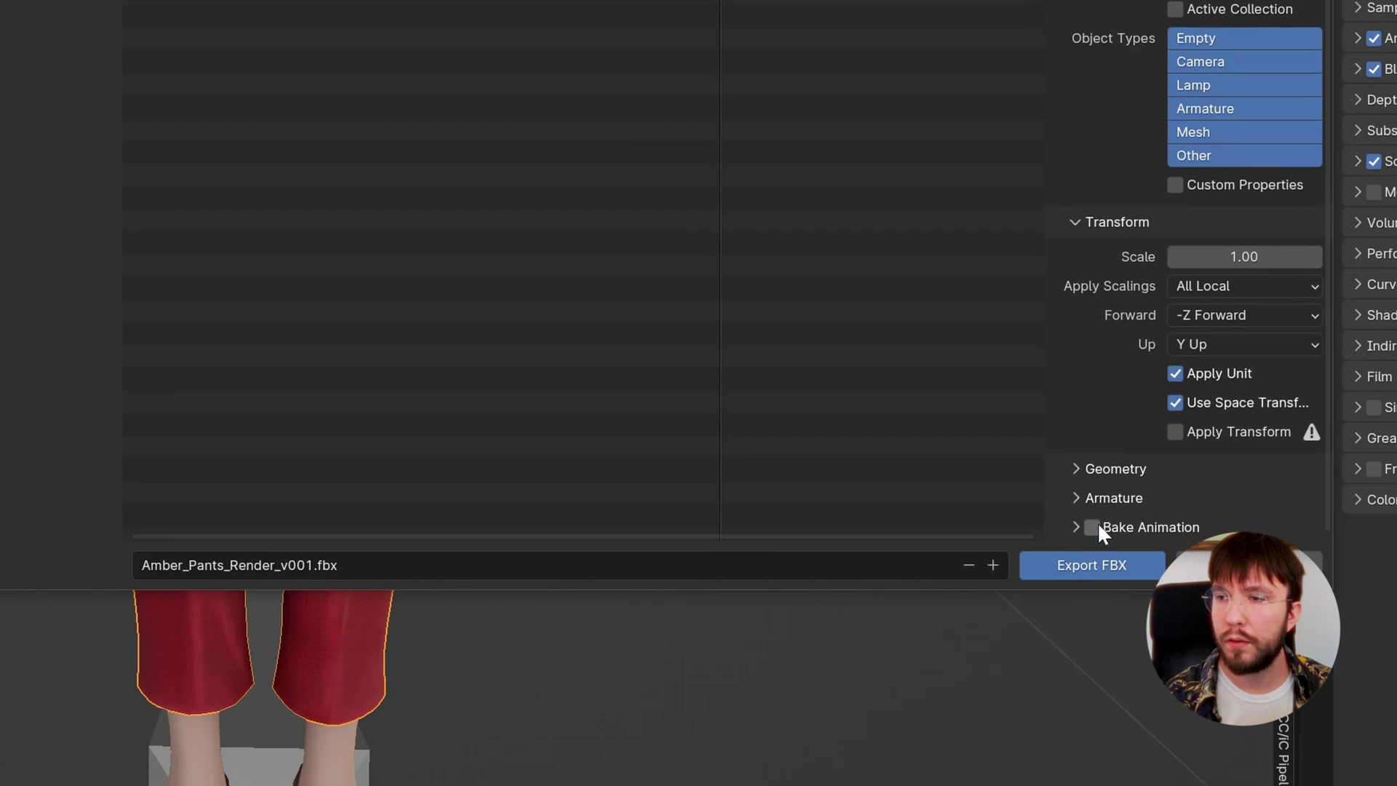
left_click(1079, 466)
scroll(1164, 473, "down", 2)
left_click(1241, 456)
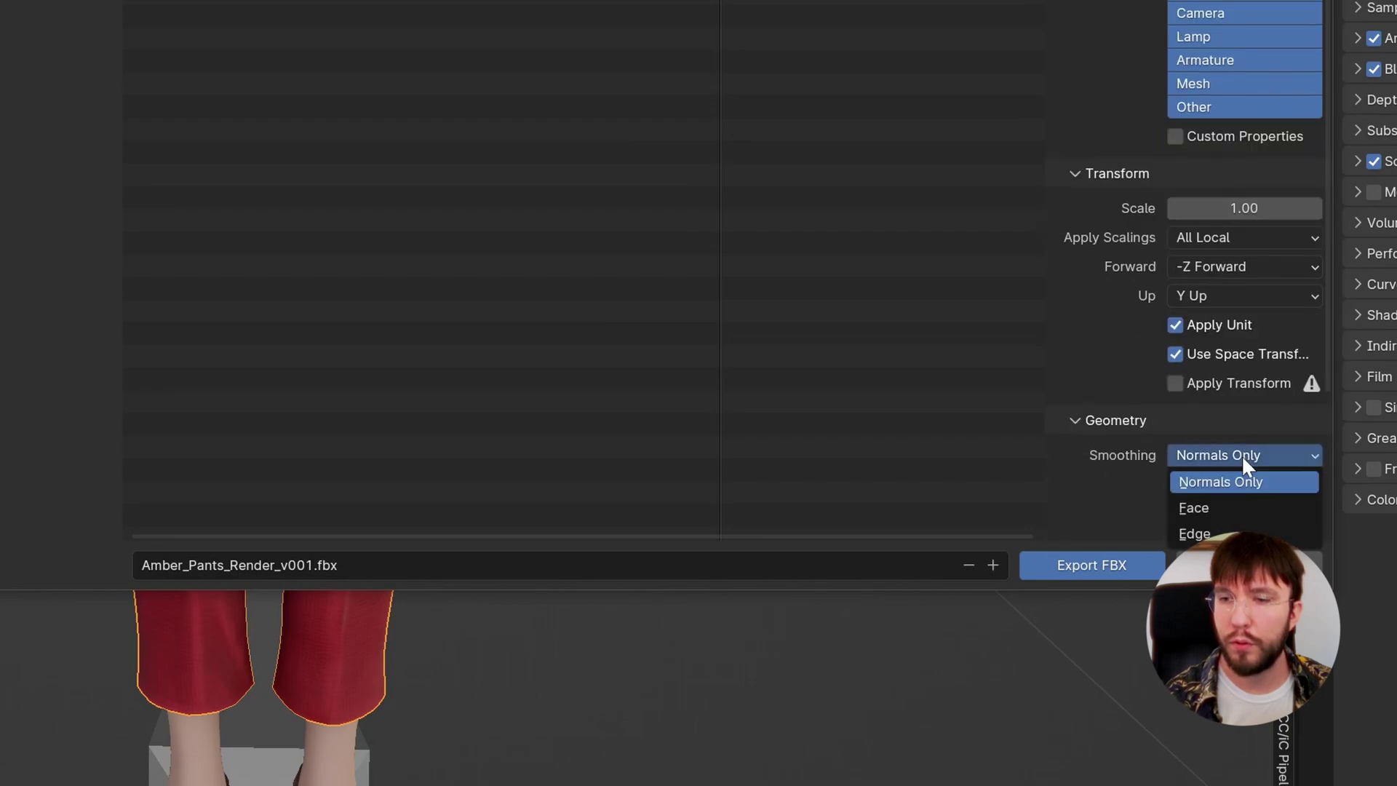
left_click(1201, 504)
scroll(1224, 460, "down", 5)
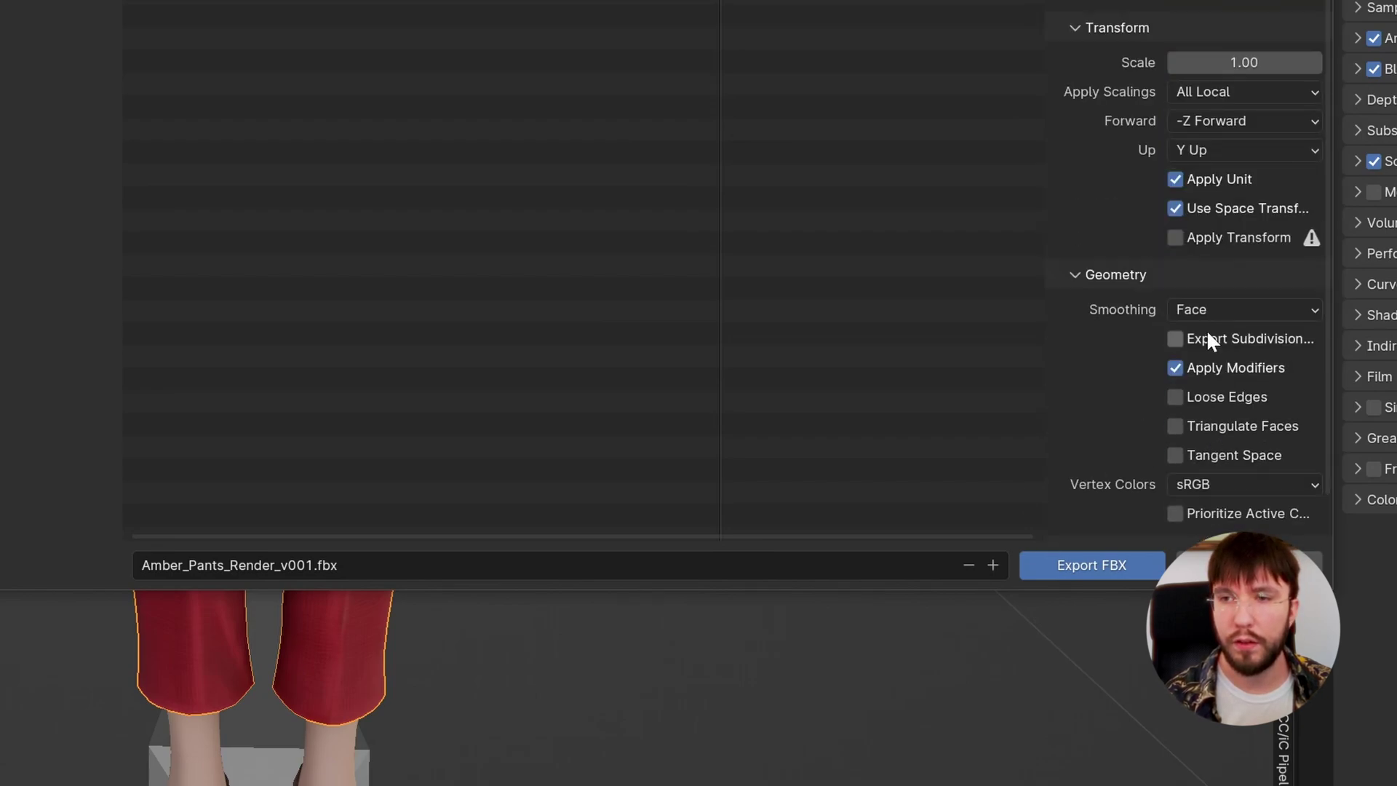
left_click(1088, 567)
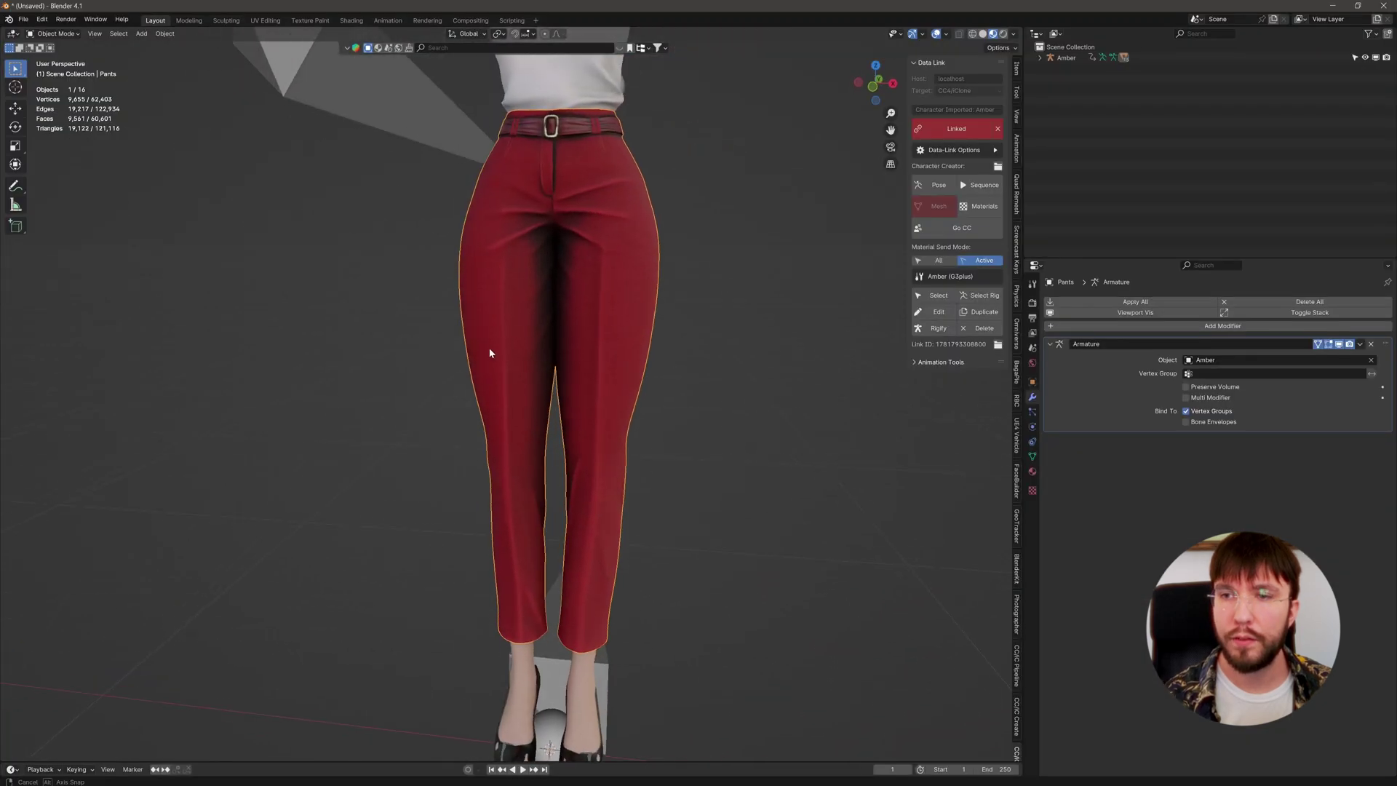
Step: Hide the pants and edit the body mesh in front view with X-Ray on
key("h")
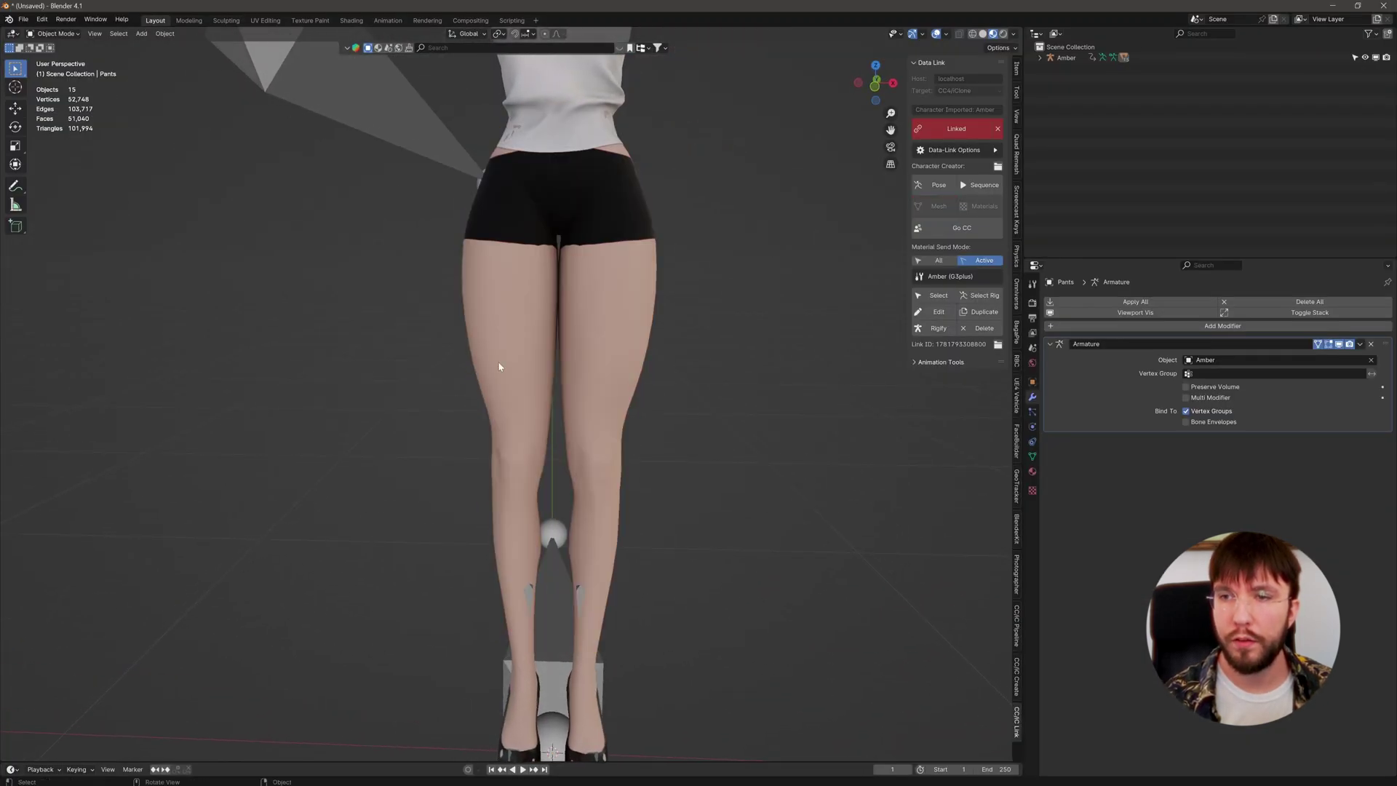
left_click(506, 342)
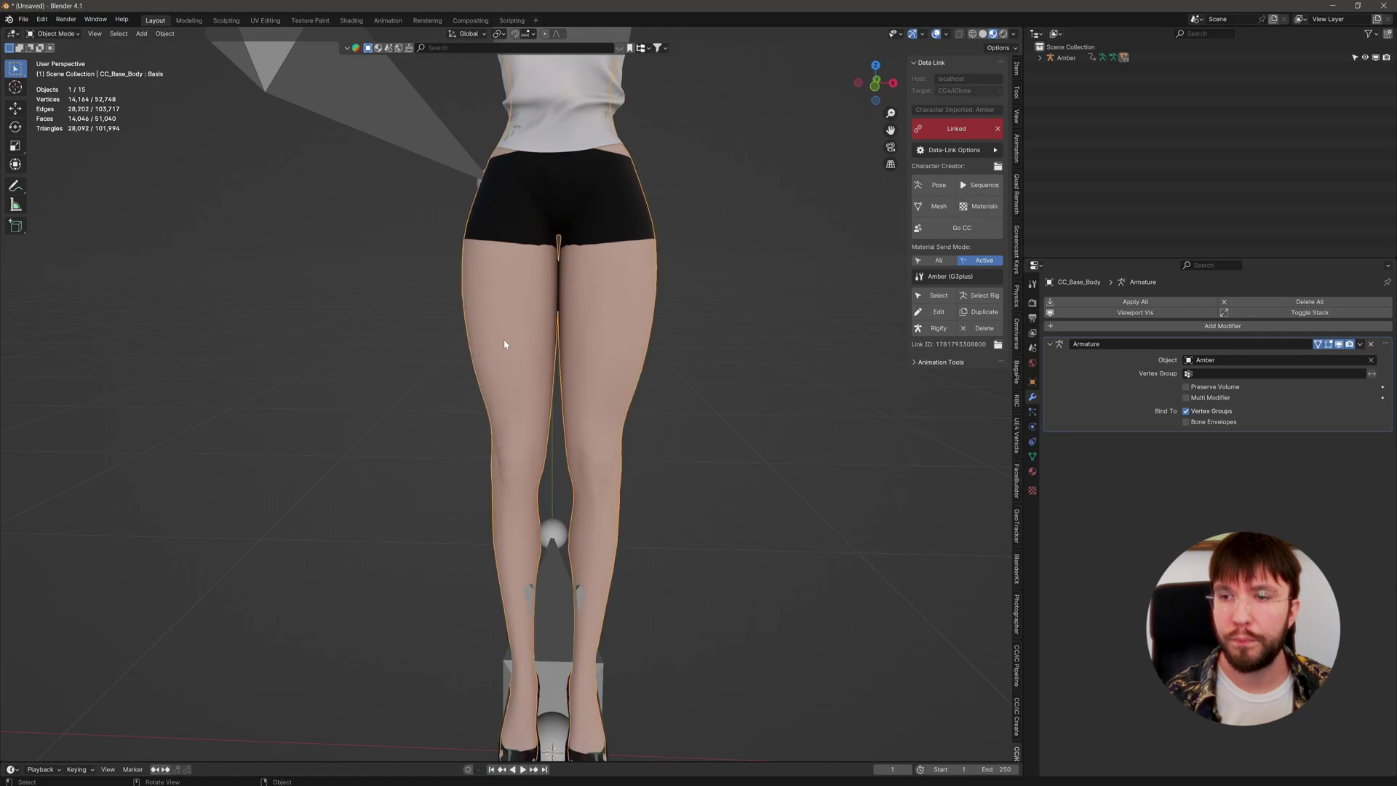
key("Tab")
key("KP_1")
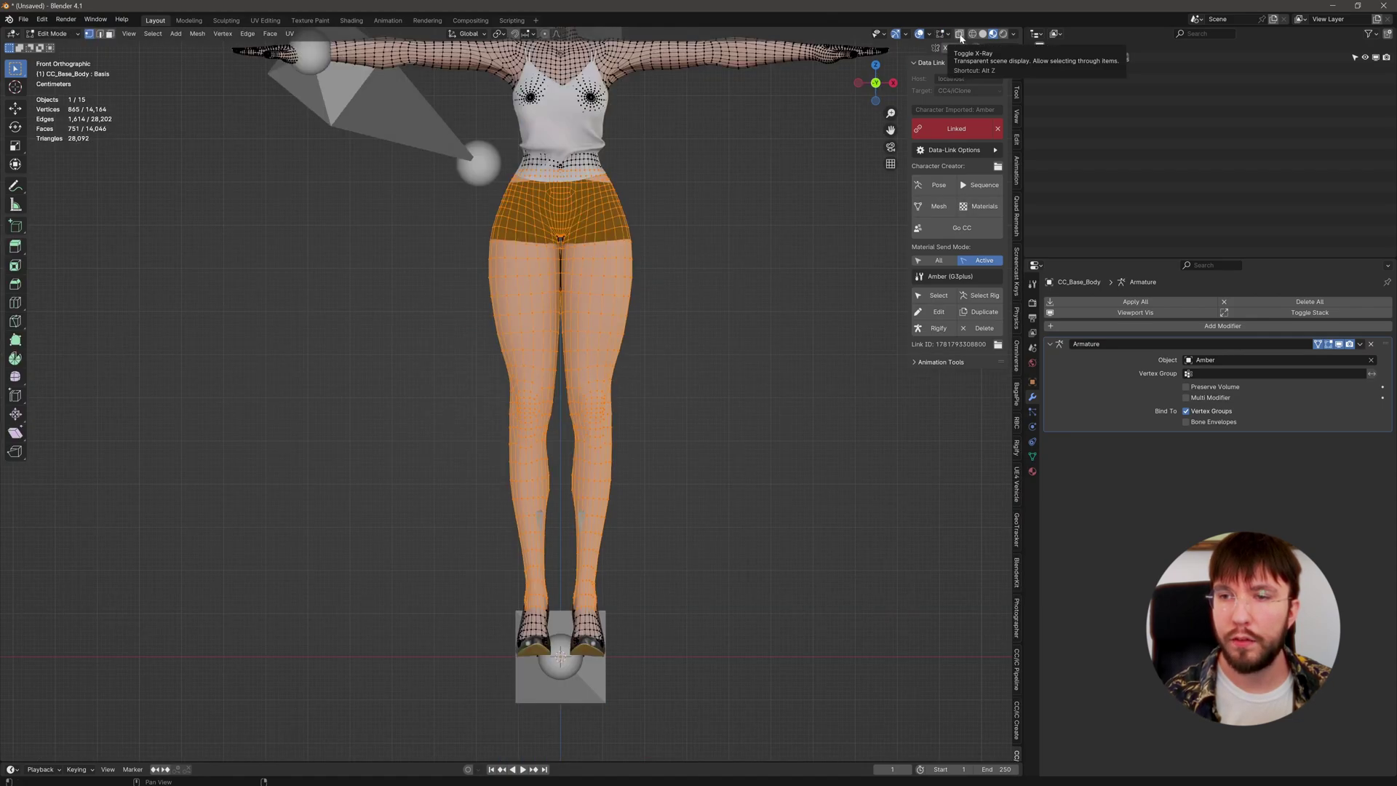
left_click(961, 34)
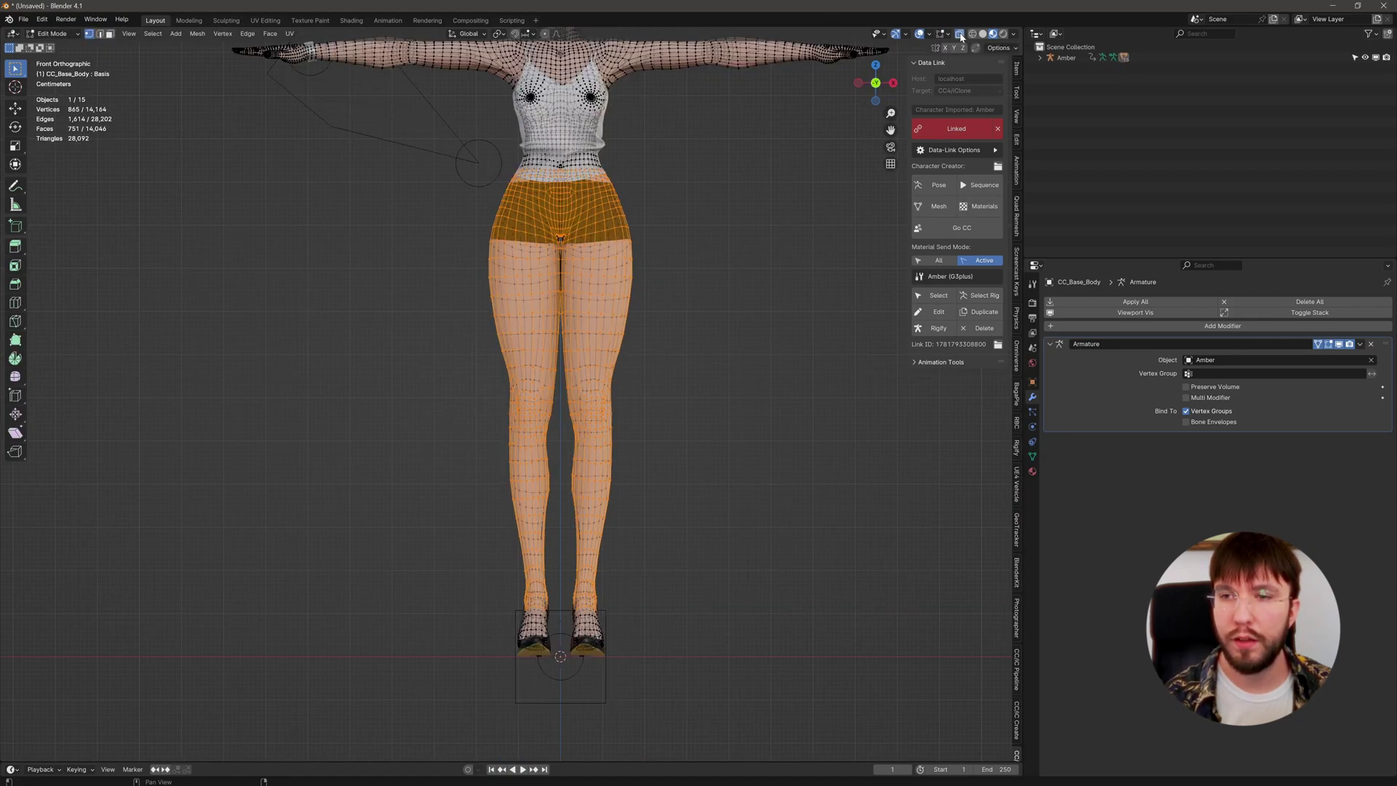
key("alt+a")
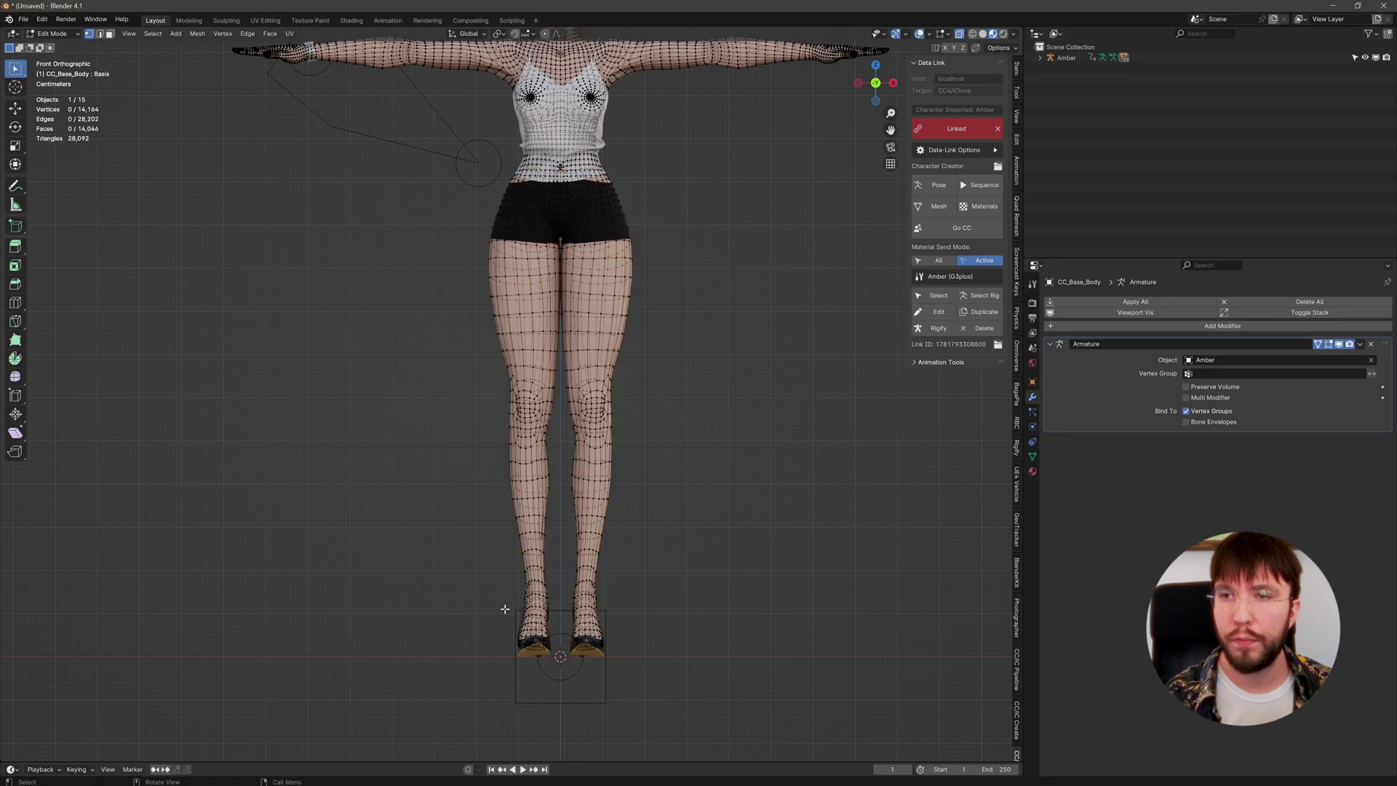
Step: Box-select the legs and shorts and separate them into a new object, CC_Base_Body.001
left_click_drag(502, 610, 622, 593)
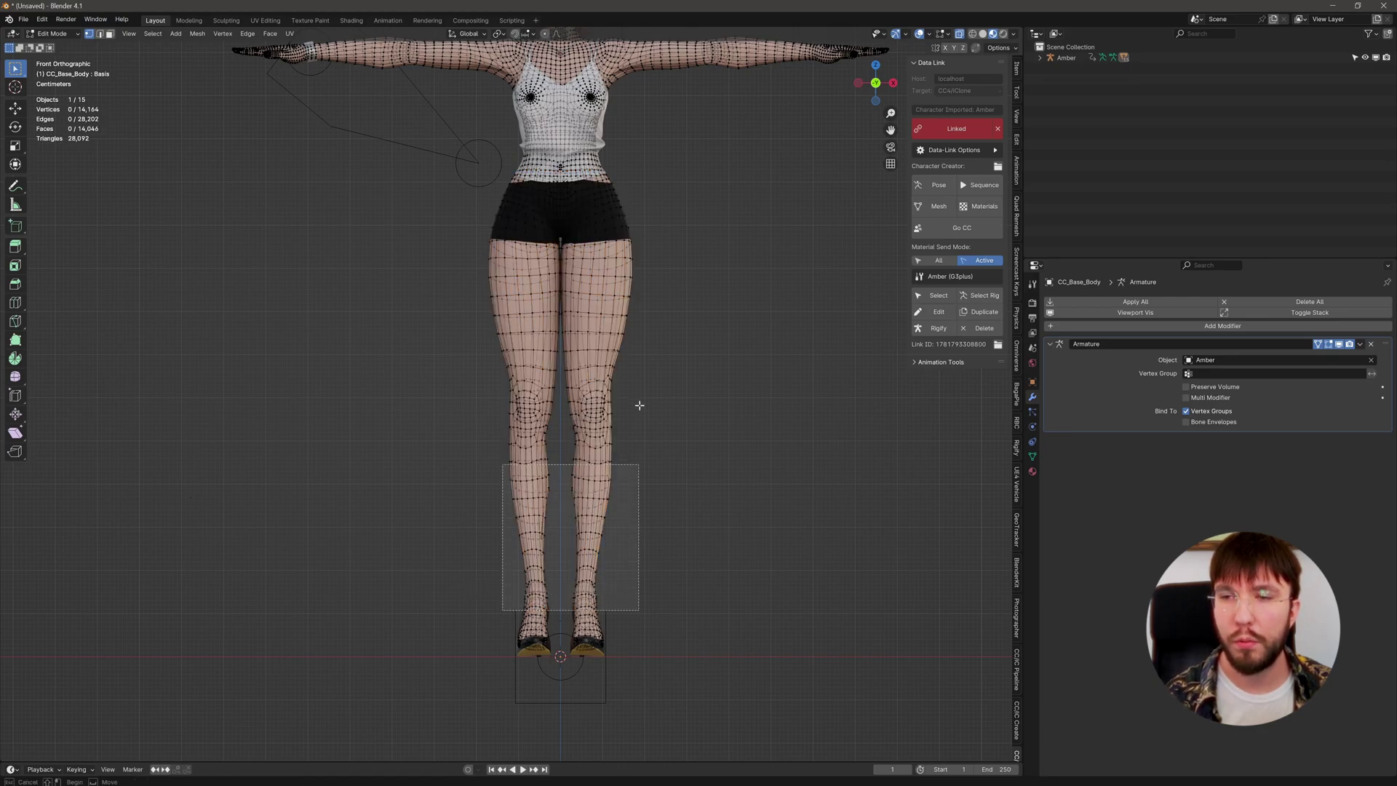
left_click_drag(639, 406, 646, 367)
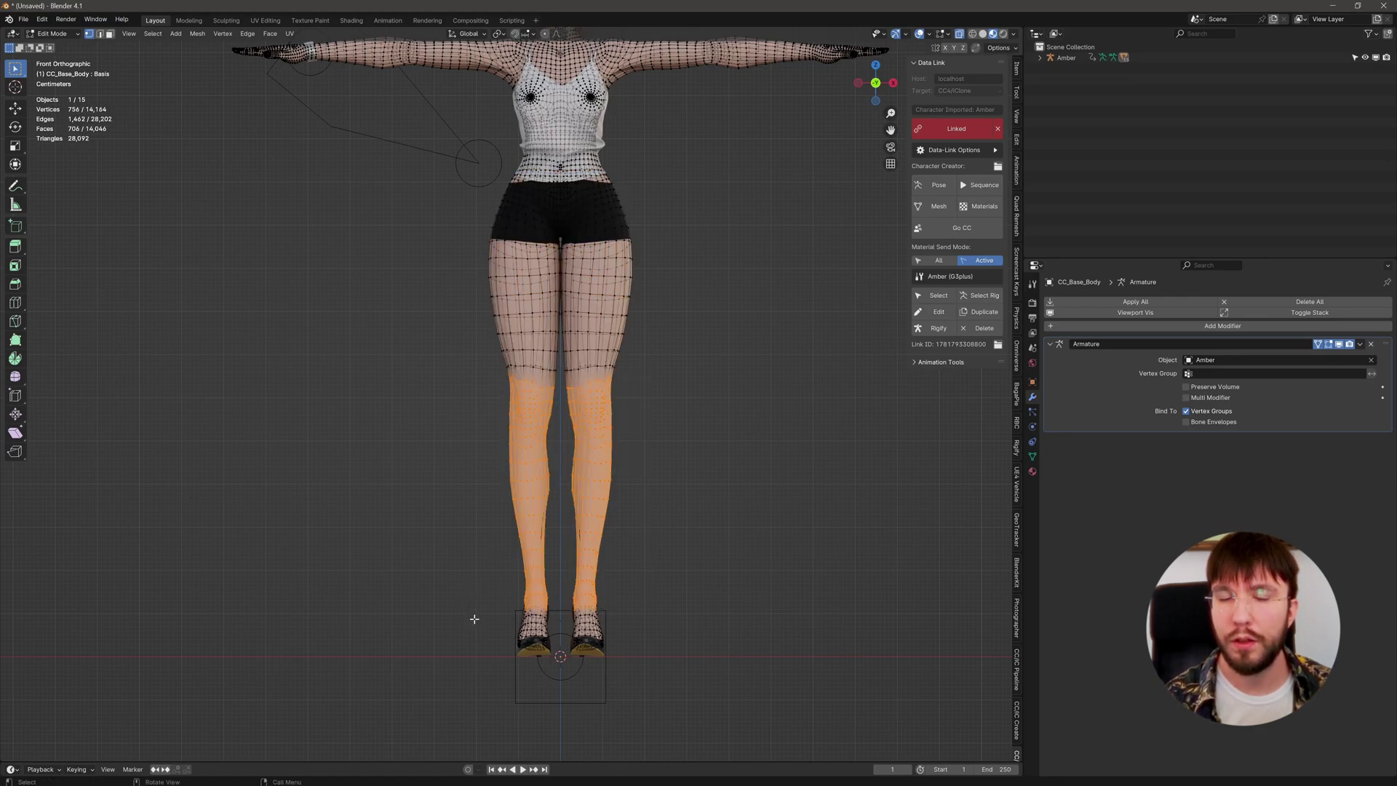
left_click_drag(475, 619, 641, 158)
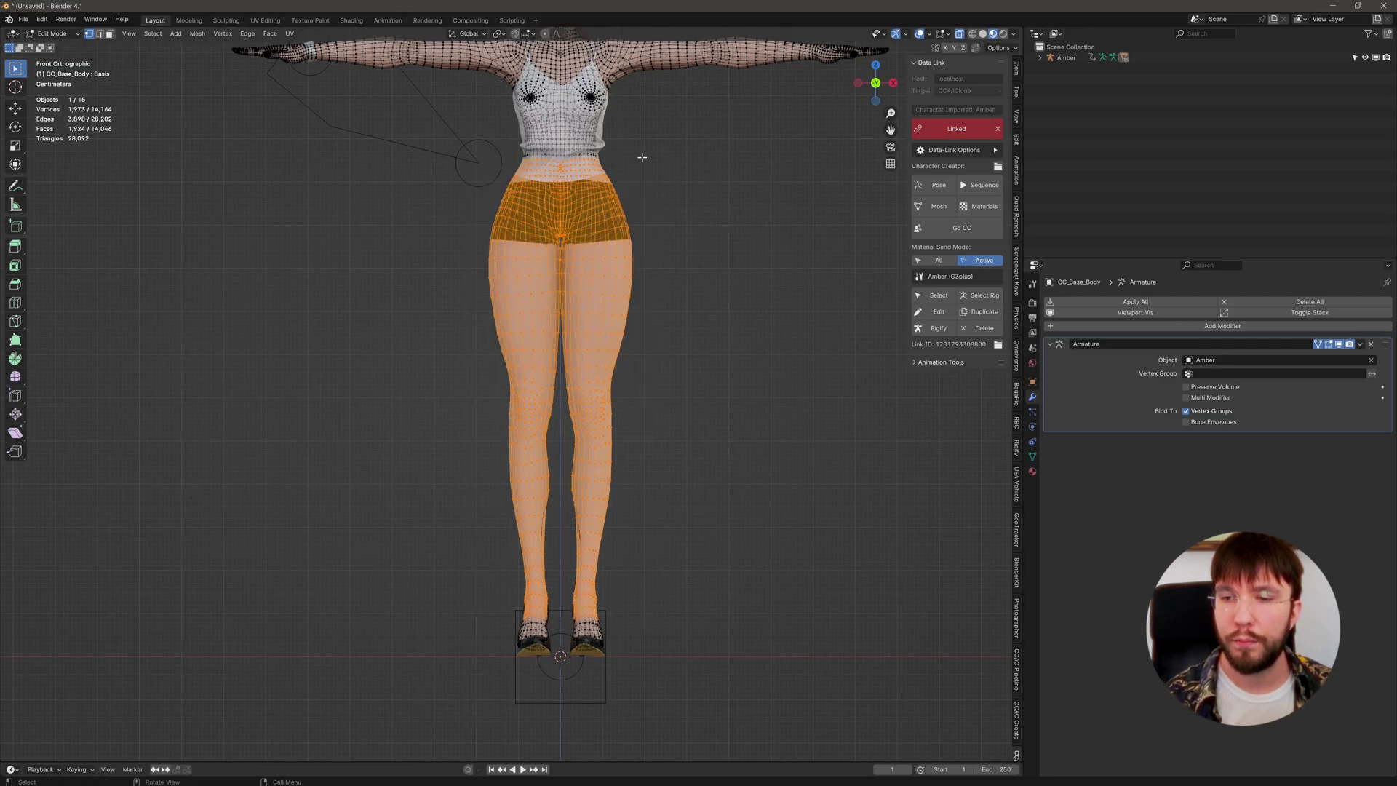
middle_click_drag(662, 221, 666, 340)
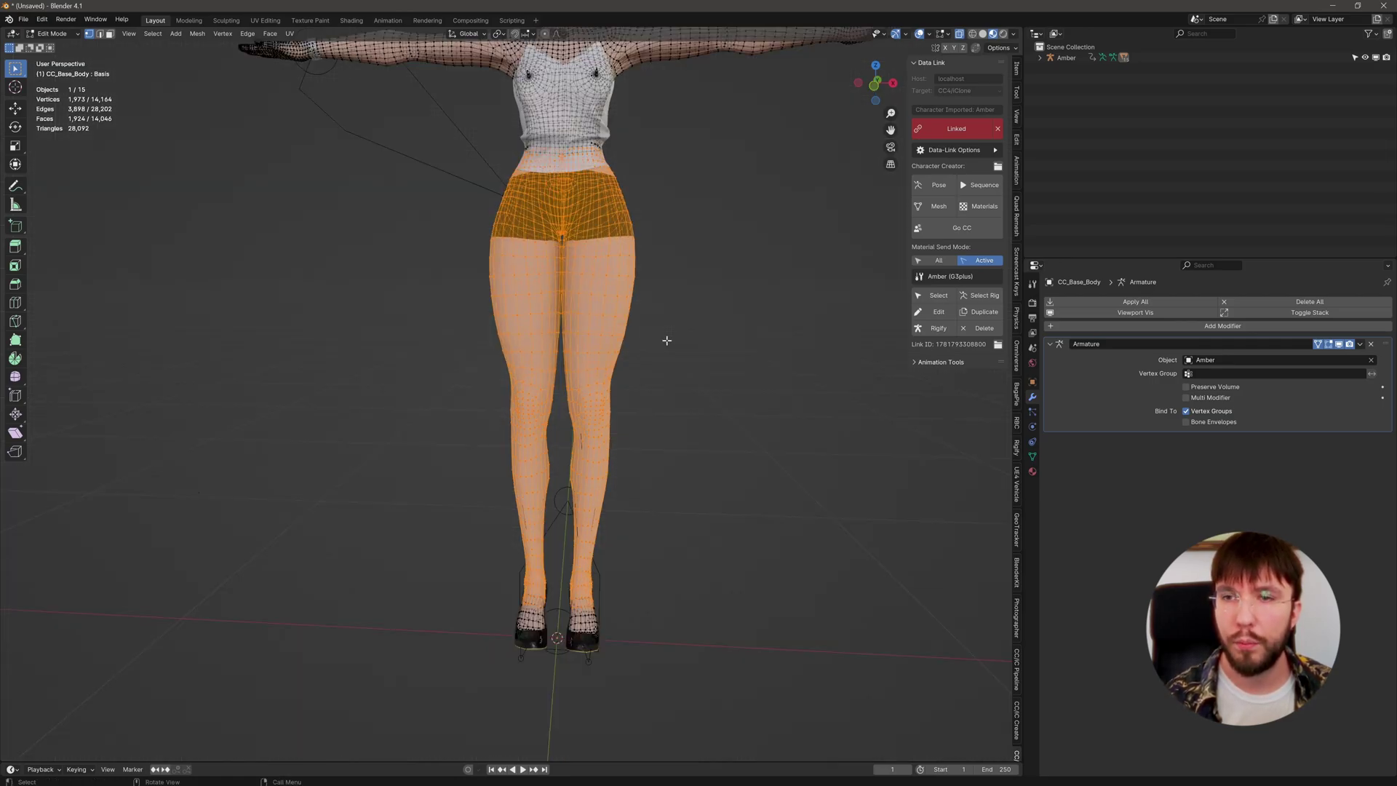
key("p")
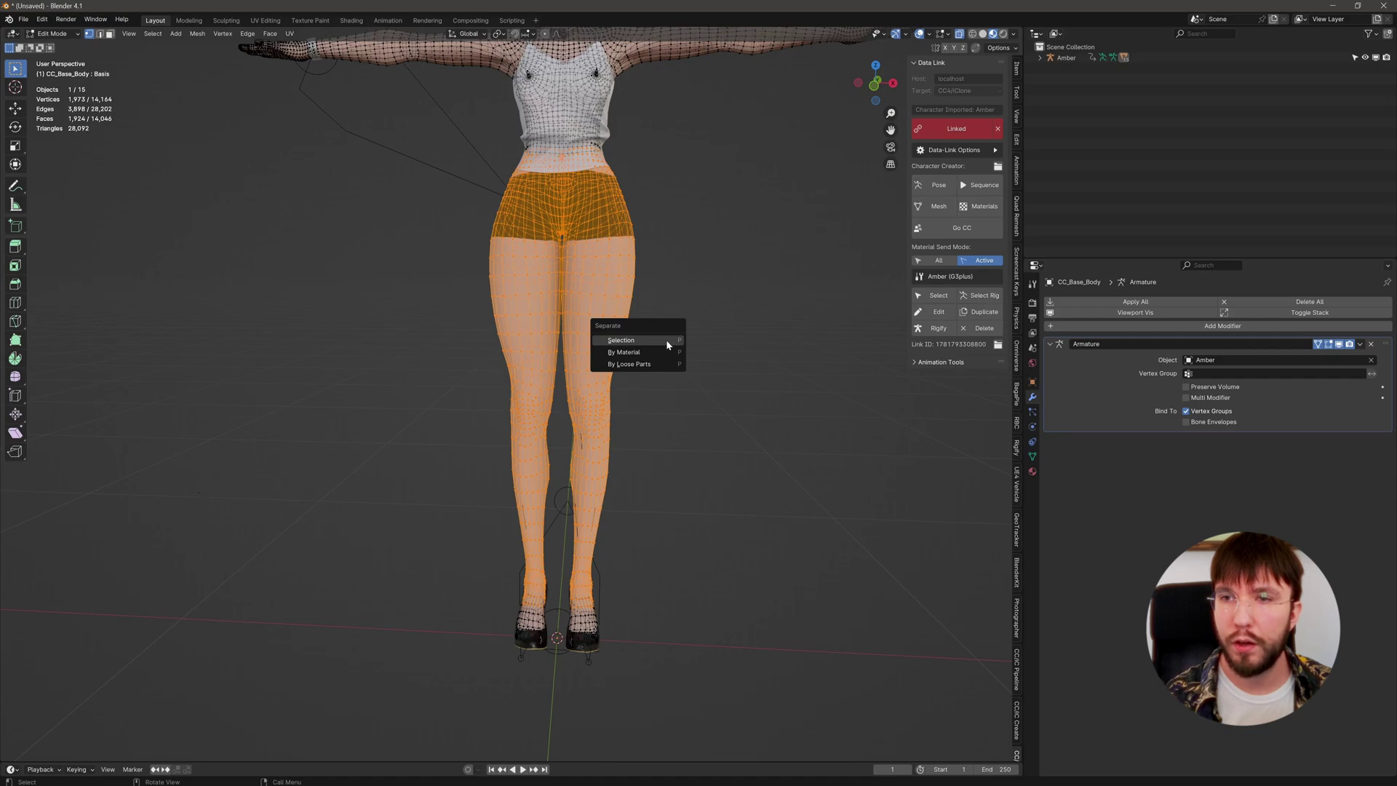
left_click(622, 341)
key("Tab")
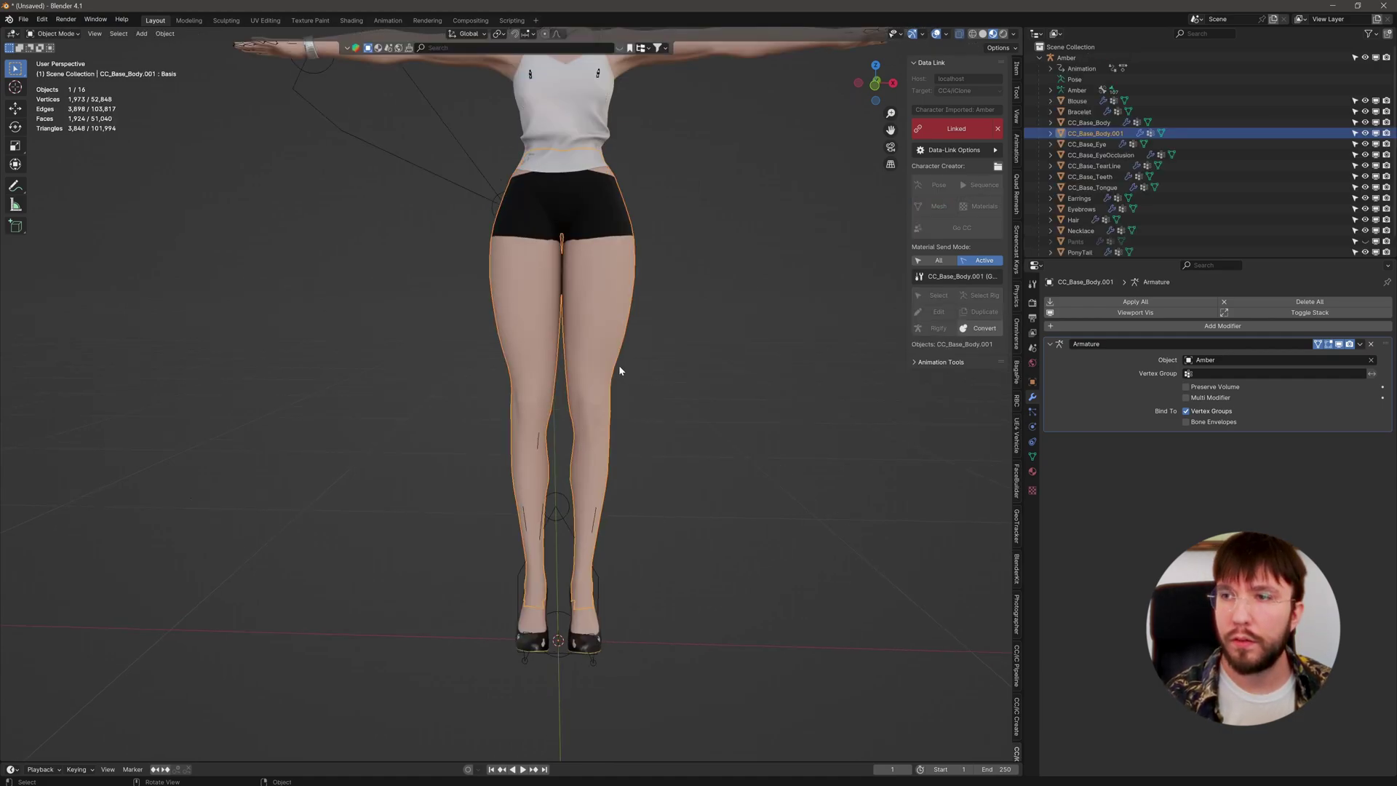
key("g")
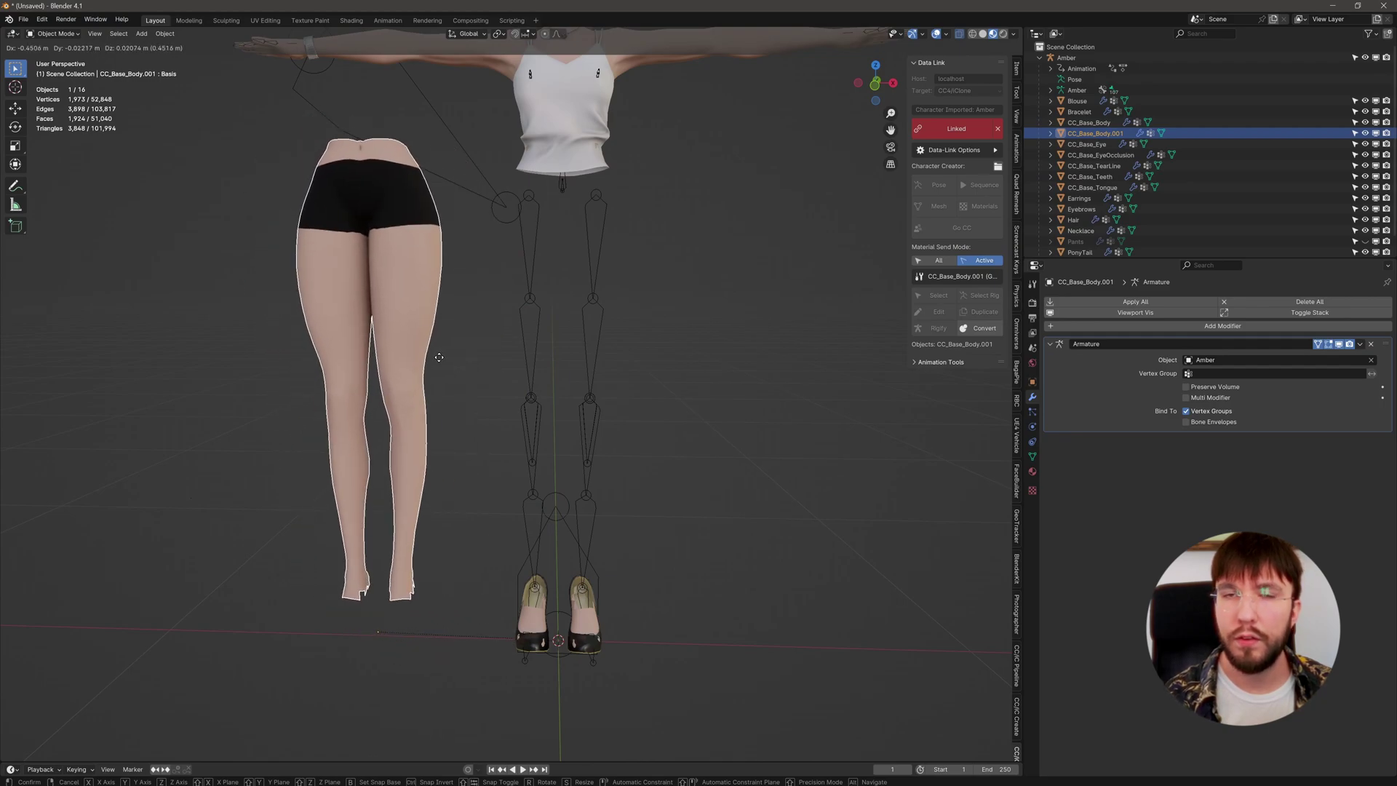
key("Escape")
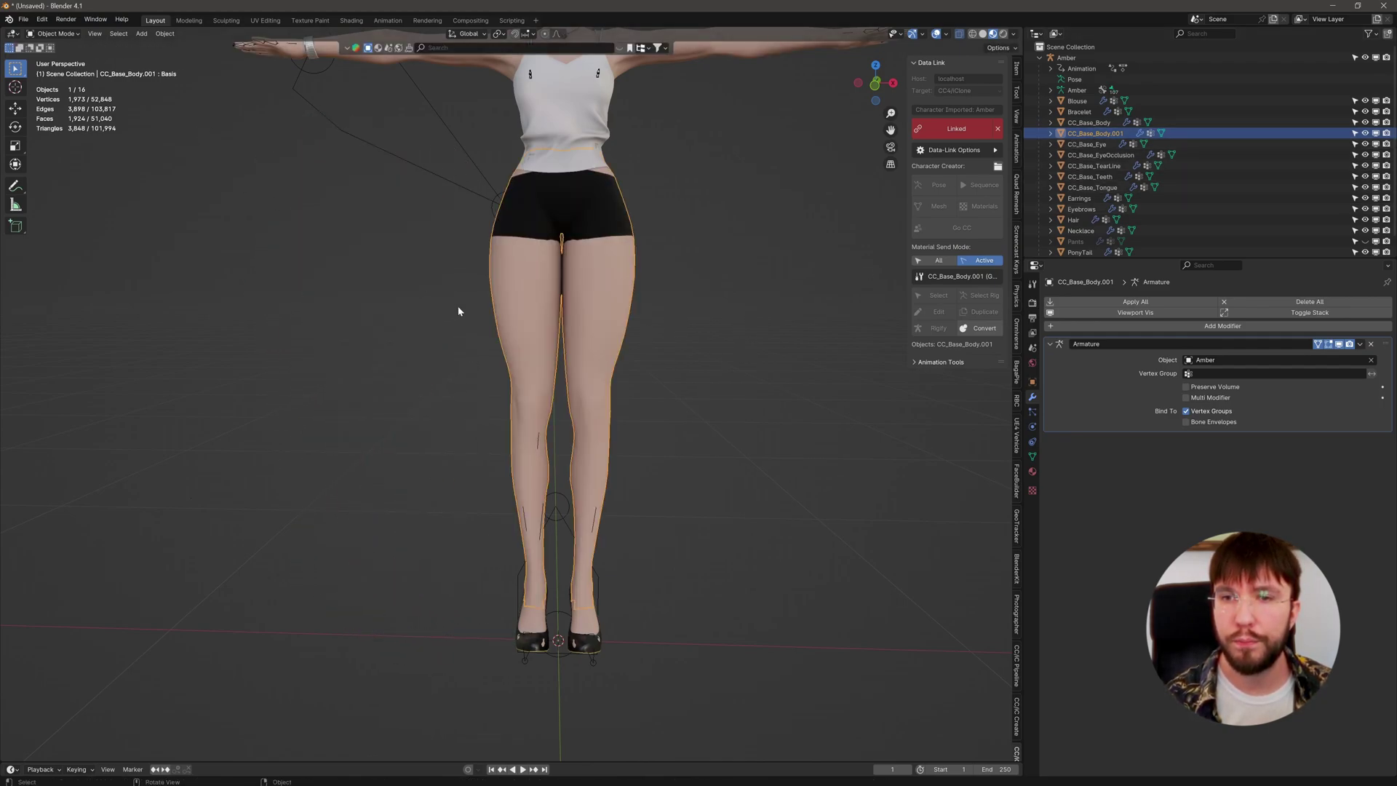
middle_click_drag(458, 311, 422, 298)
Step: Export the separated legs and shorts to the Pants folder as Amber_Pants_Collision_v001.fbx
left_click(24, 20)
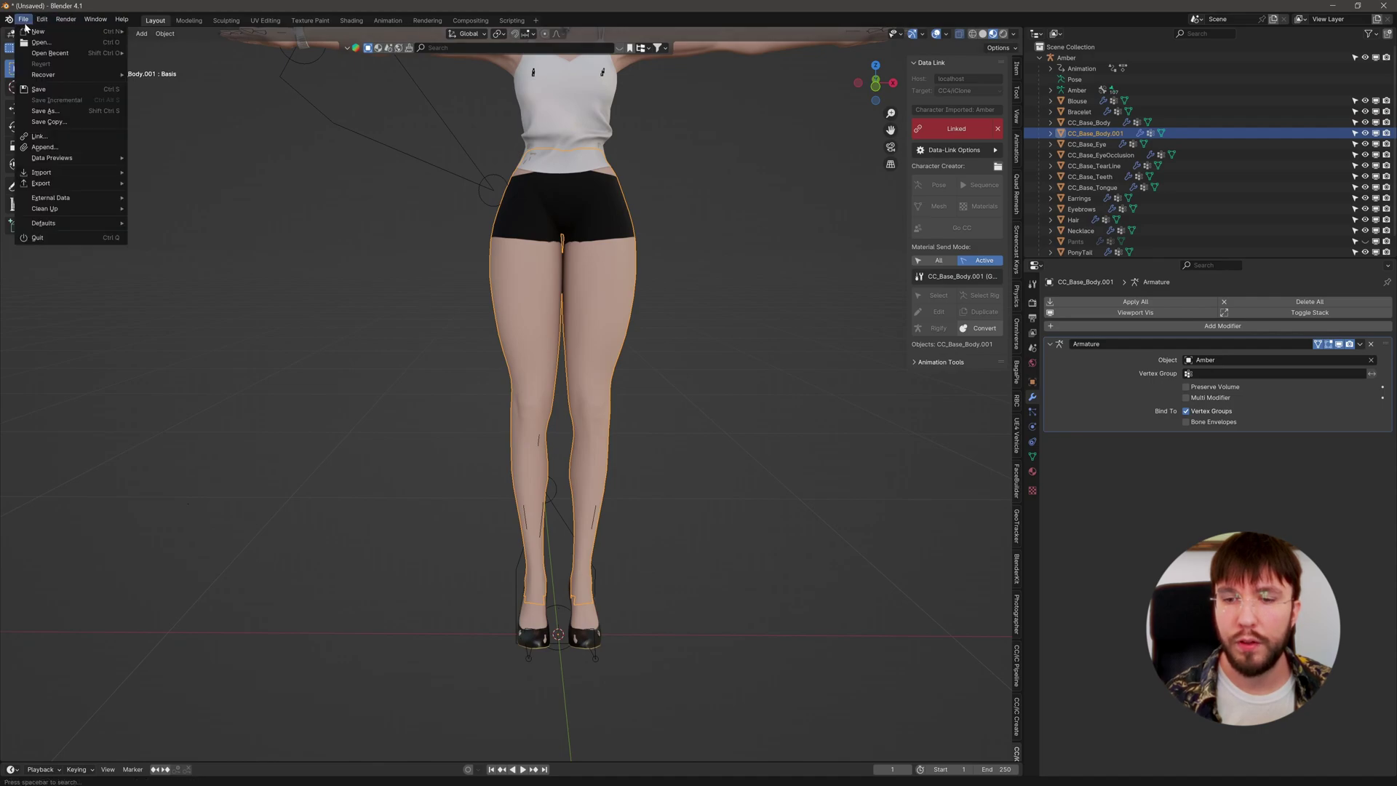
mouse_move(71, 187)
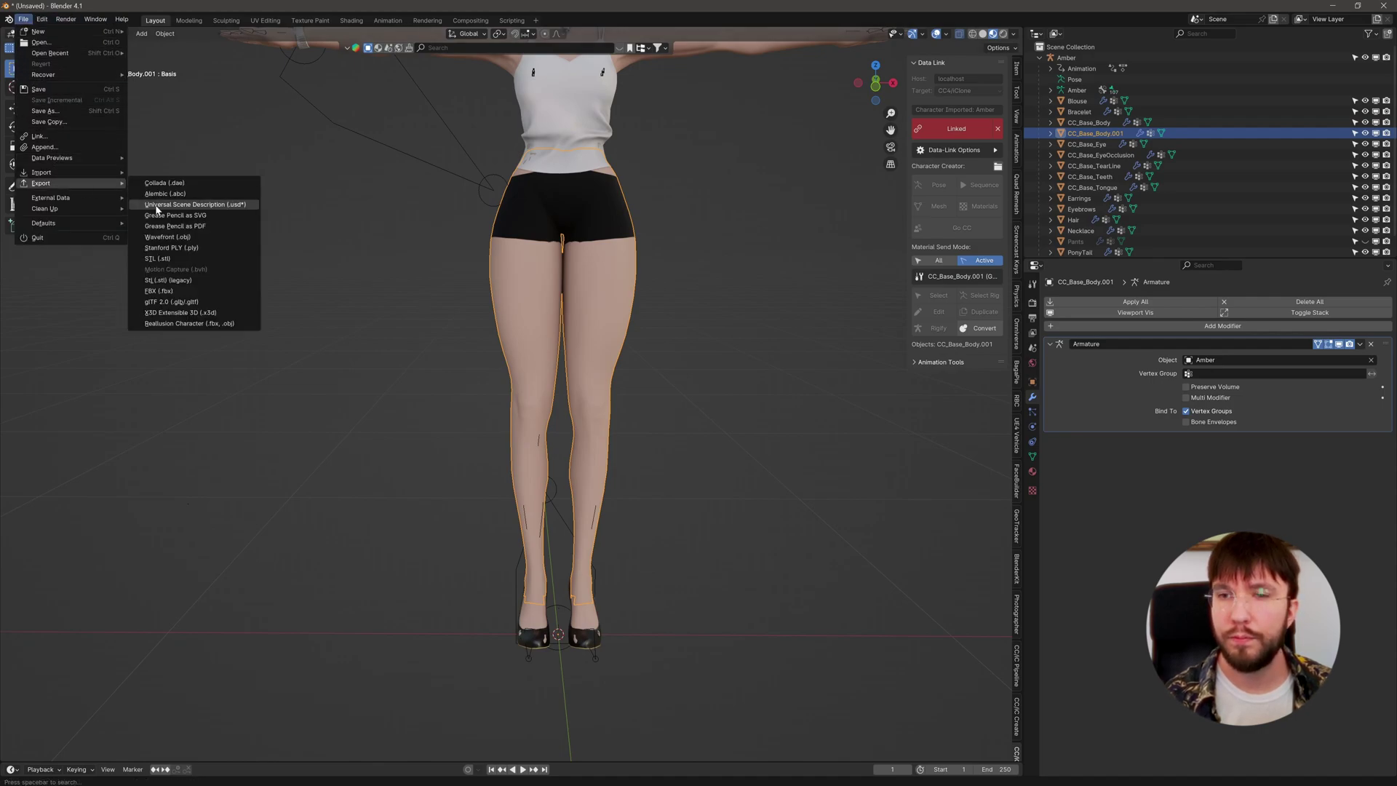
left_click(157, 291)
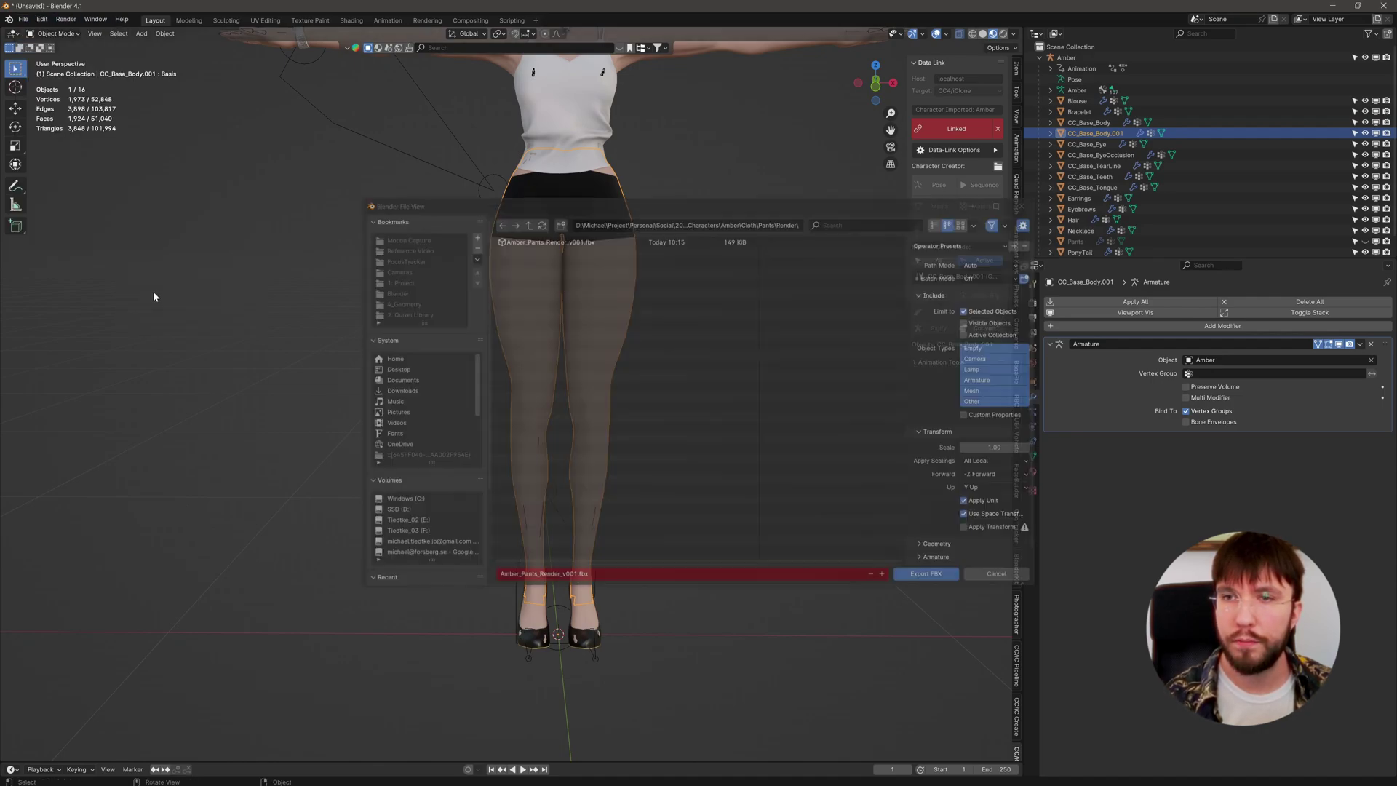
left_click(526, 222)
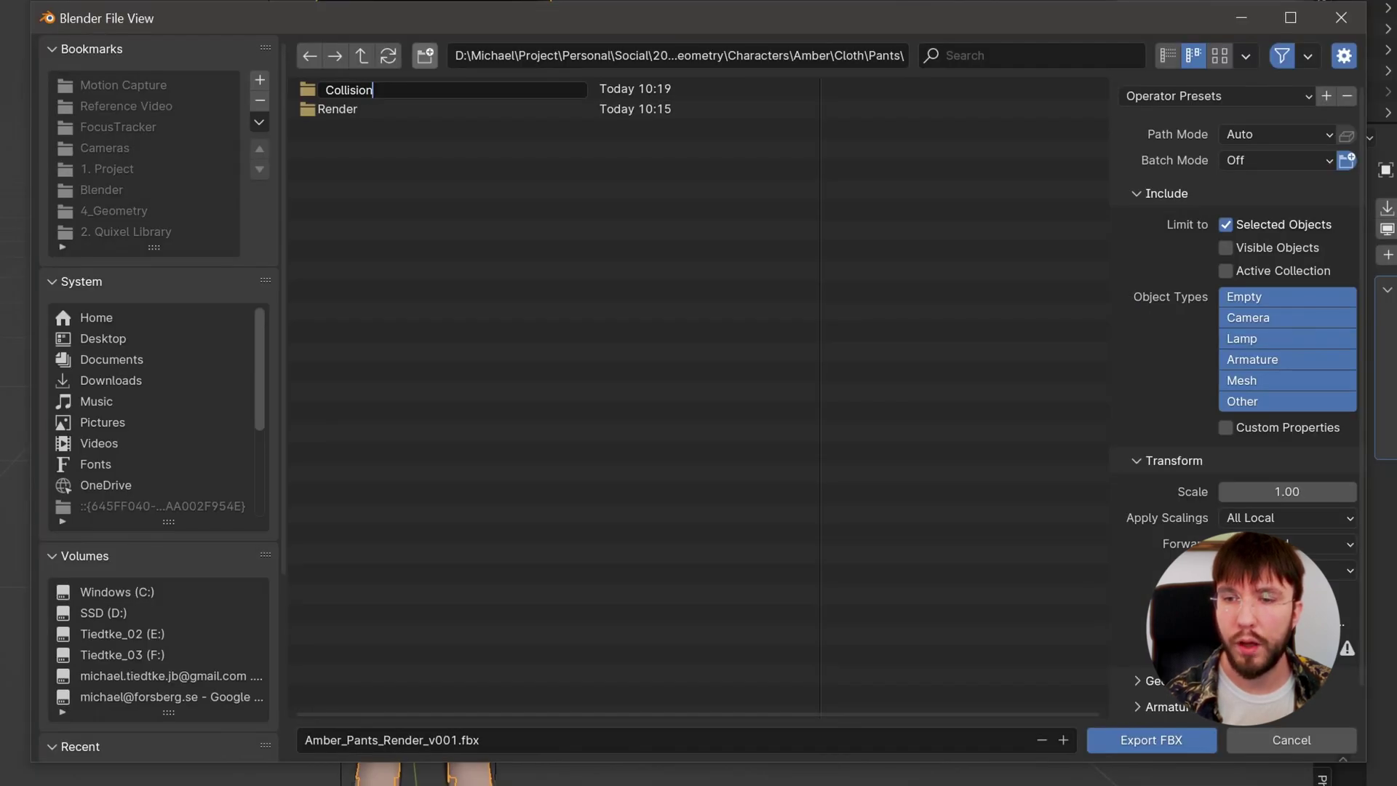
type("Collision")
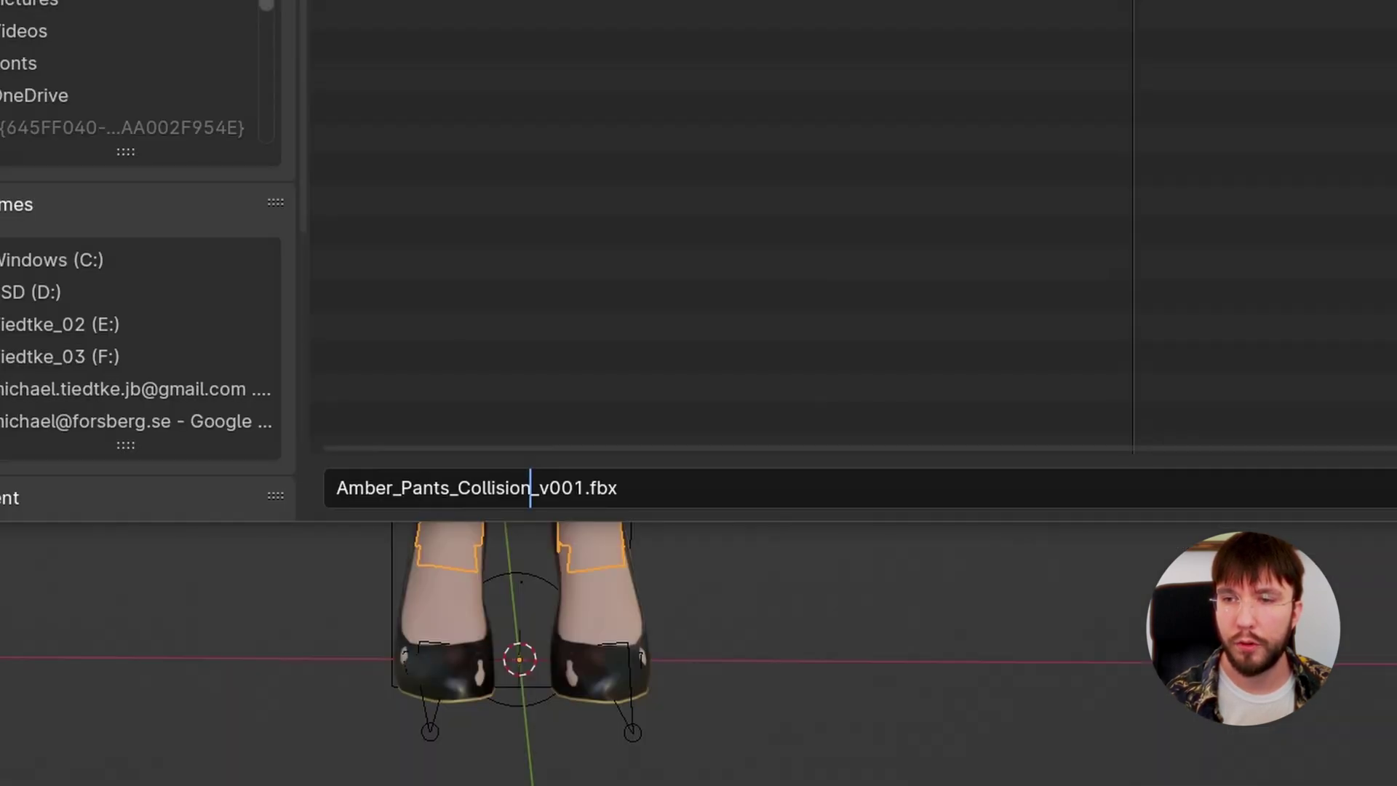
key("Return")
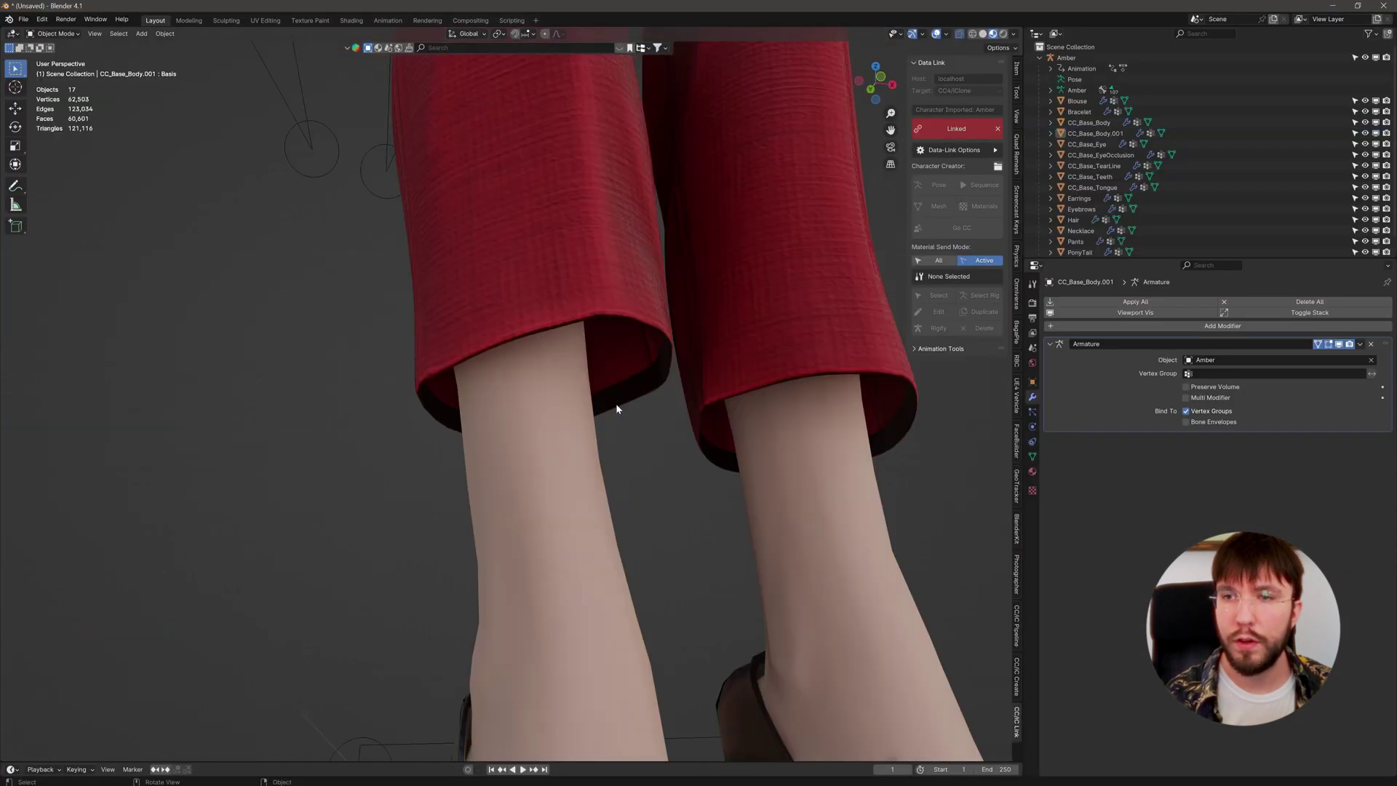
Step: Select the pants' waistband edge loop, grow it by two rings, and delete those vertices
left_click(618, 389)
key("Tab")
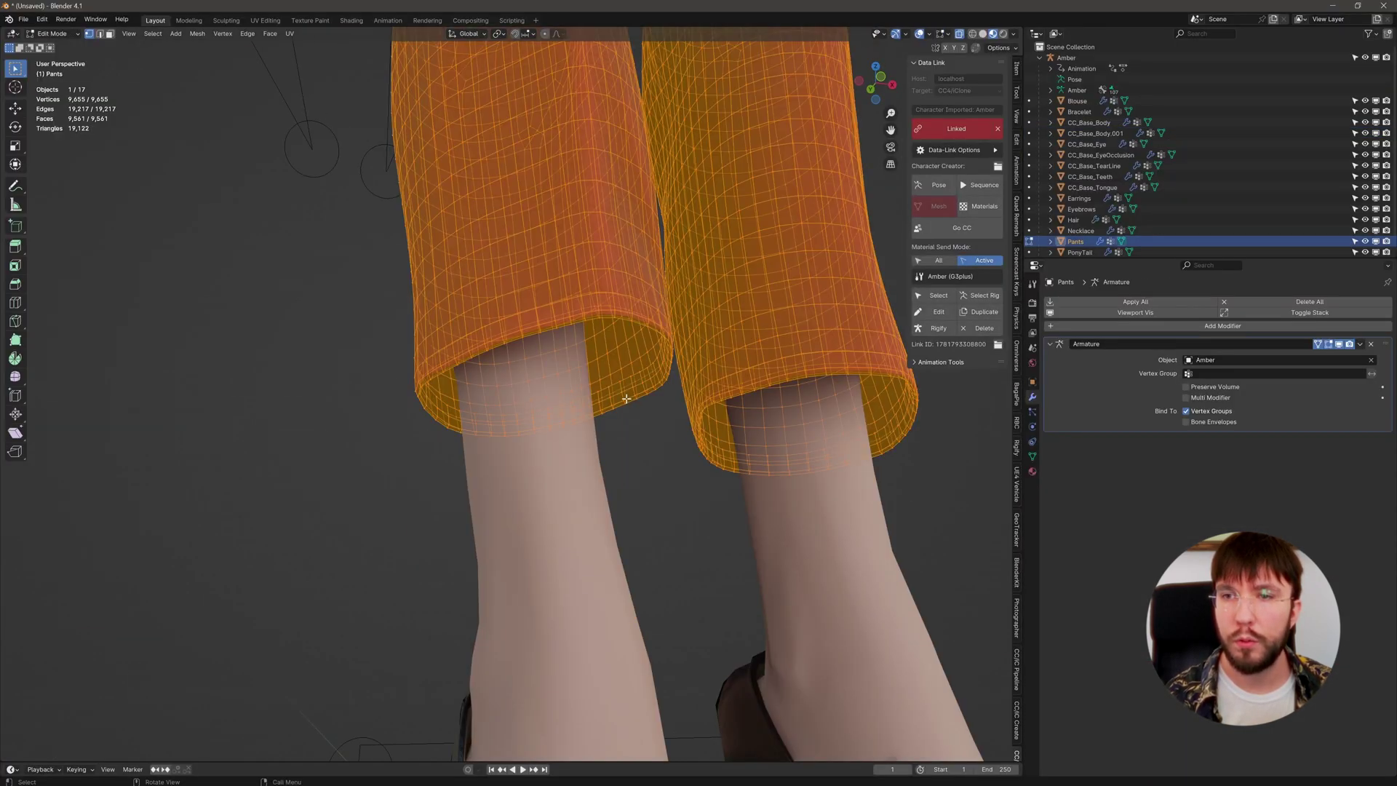
left_click(626, 380)
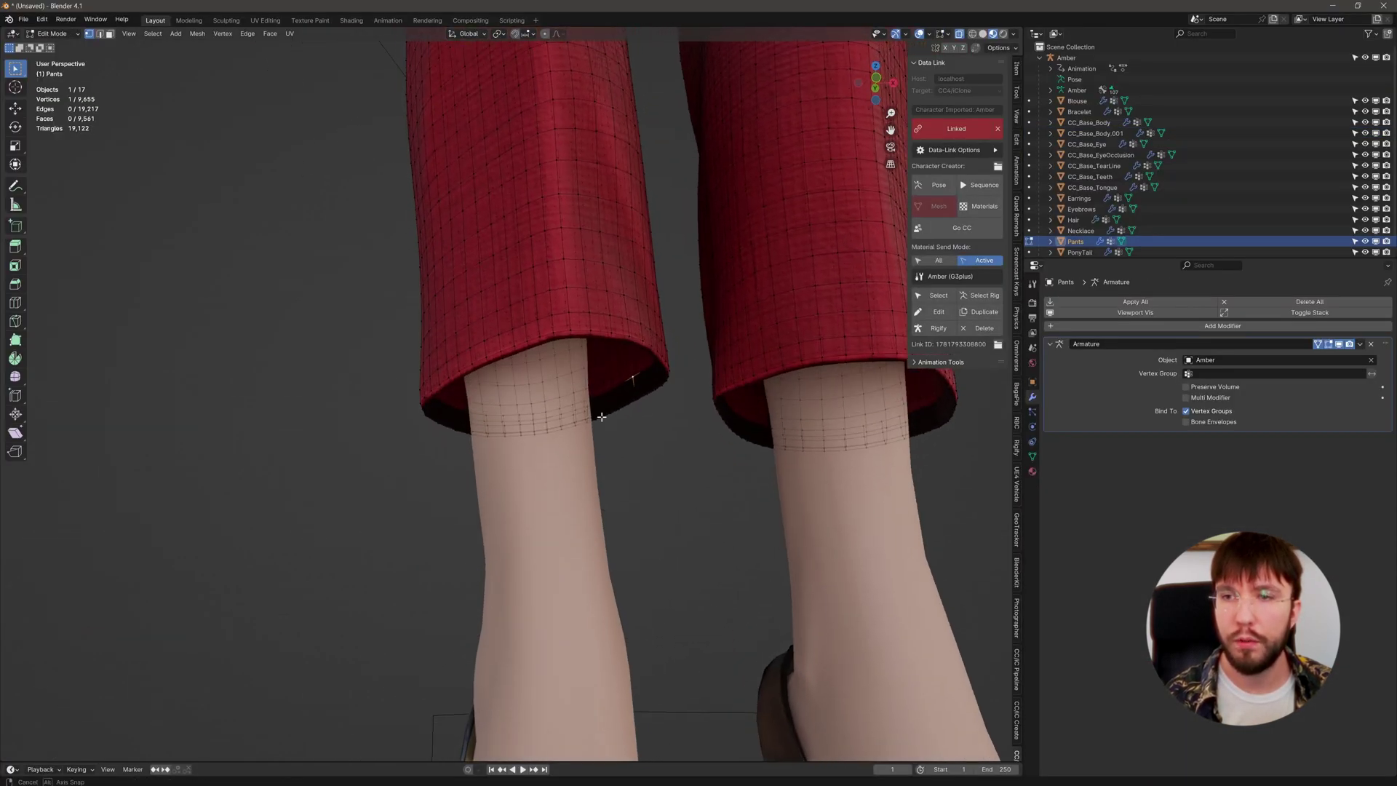
scroll(541, 217, "up", 6)
left_click(540, 217, "alt")
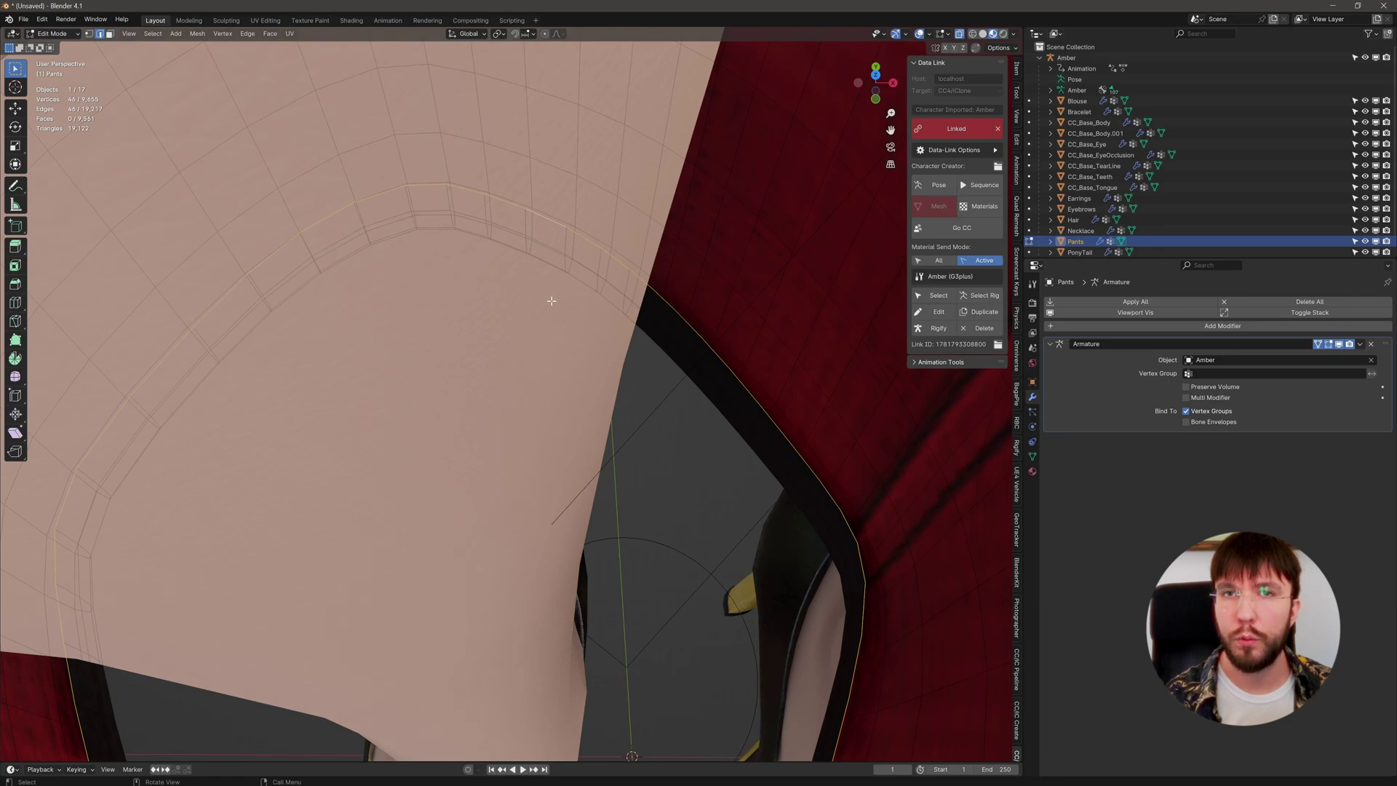
key("ctrl+KP_Add")
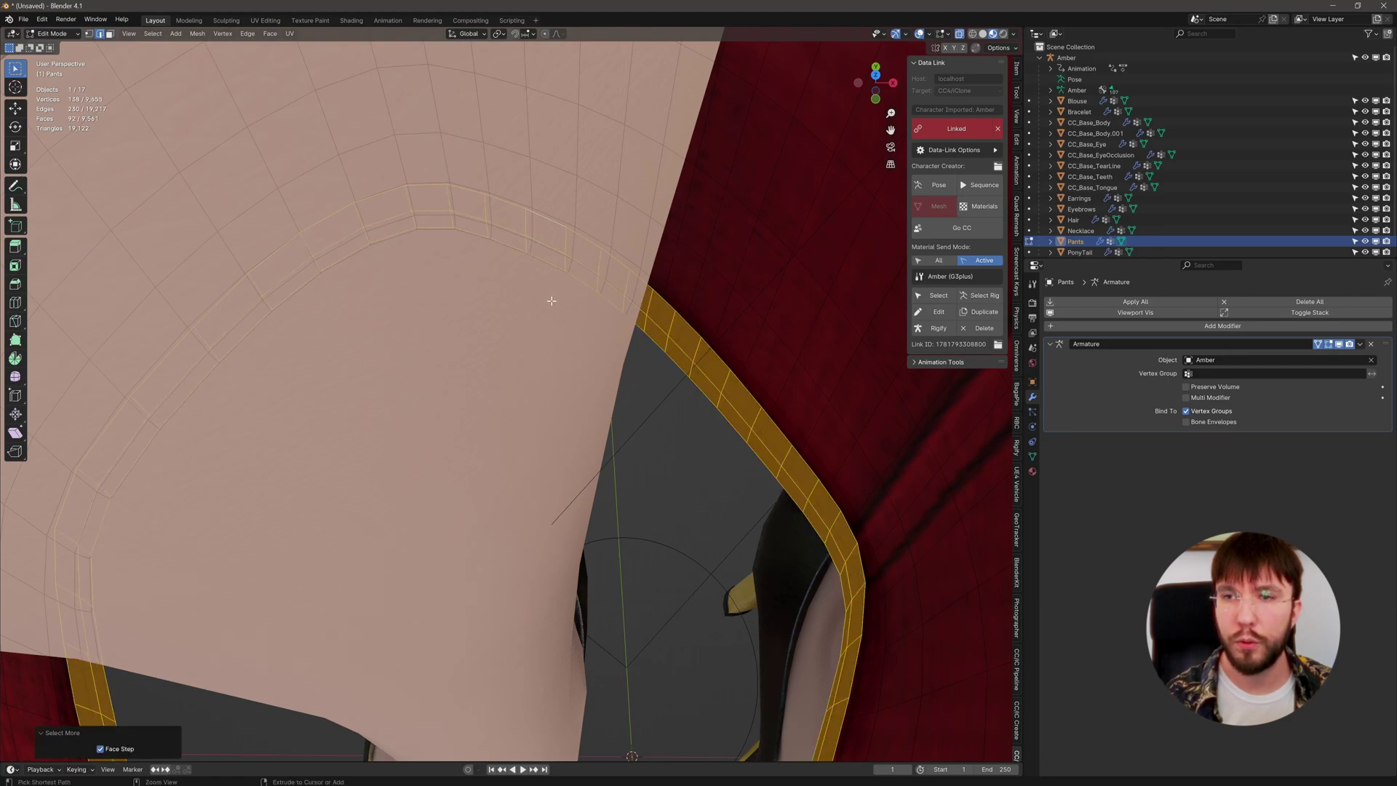
key("ctrl+KP_Add")
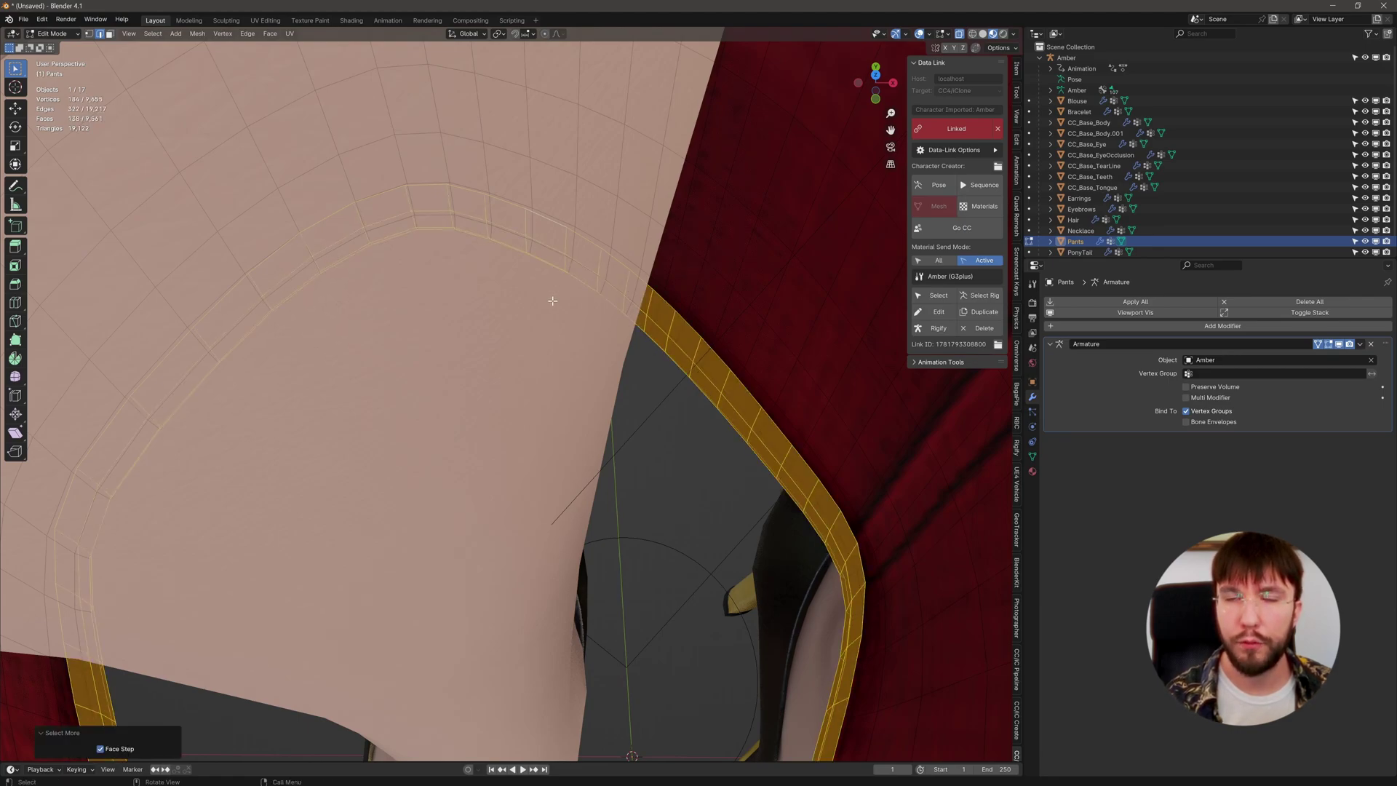
key("x")
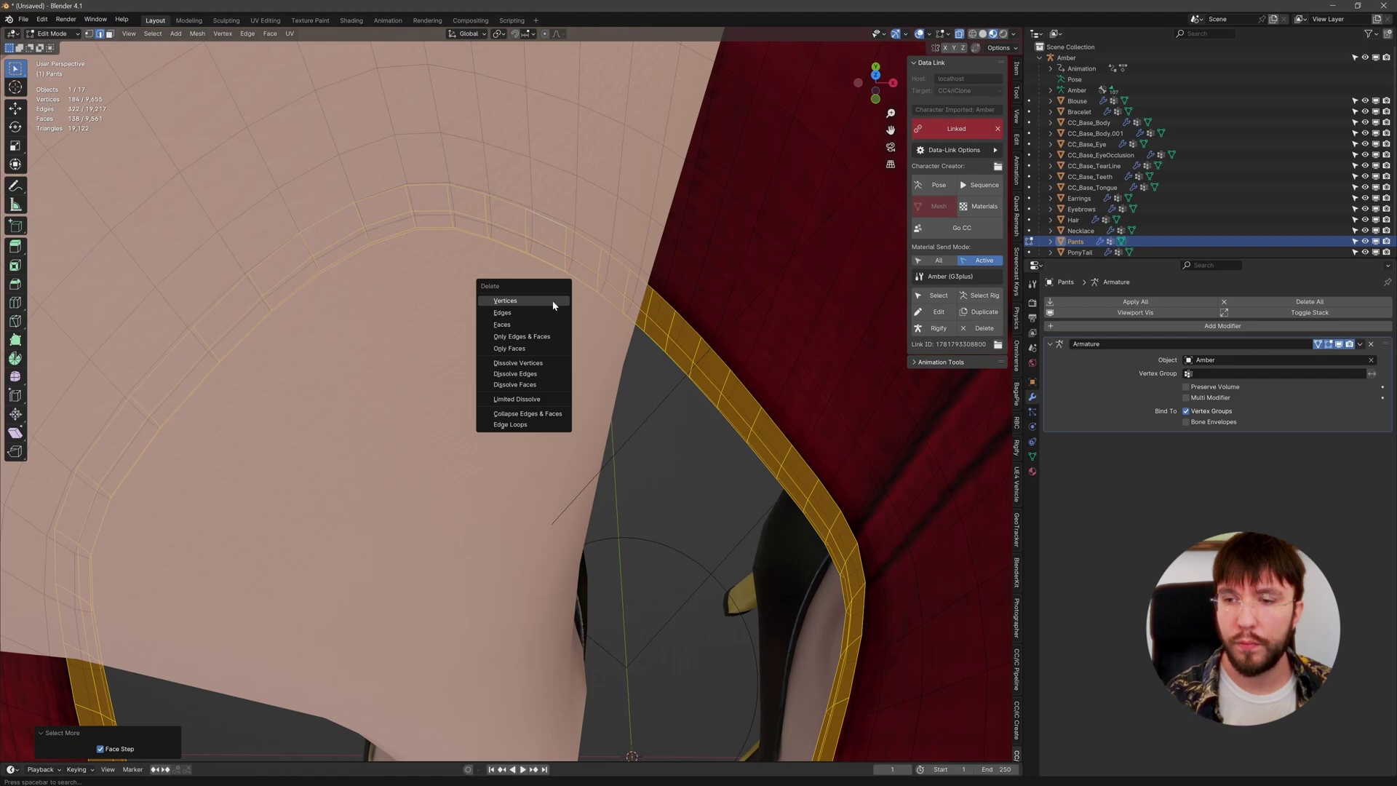
left_click(553, 301)
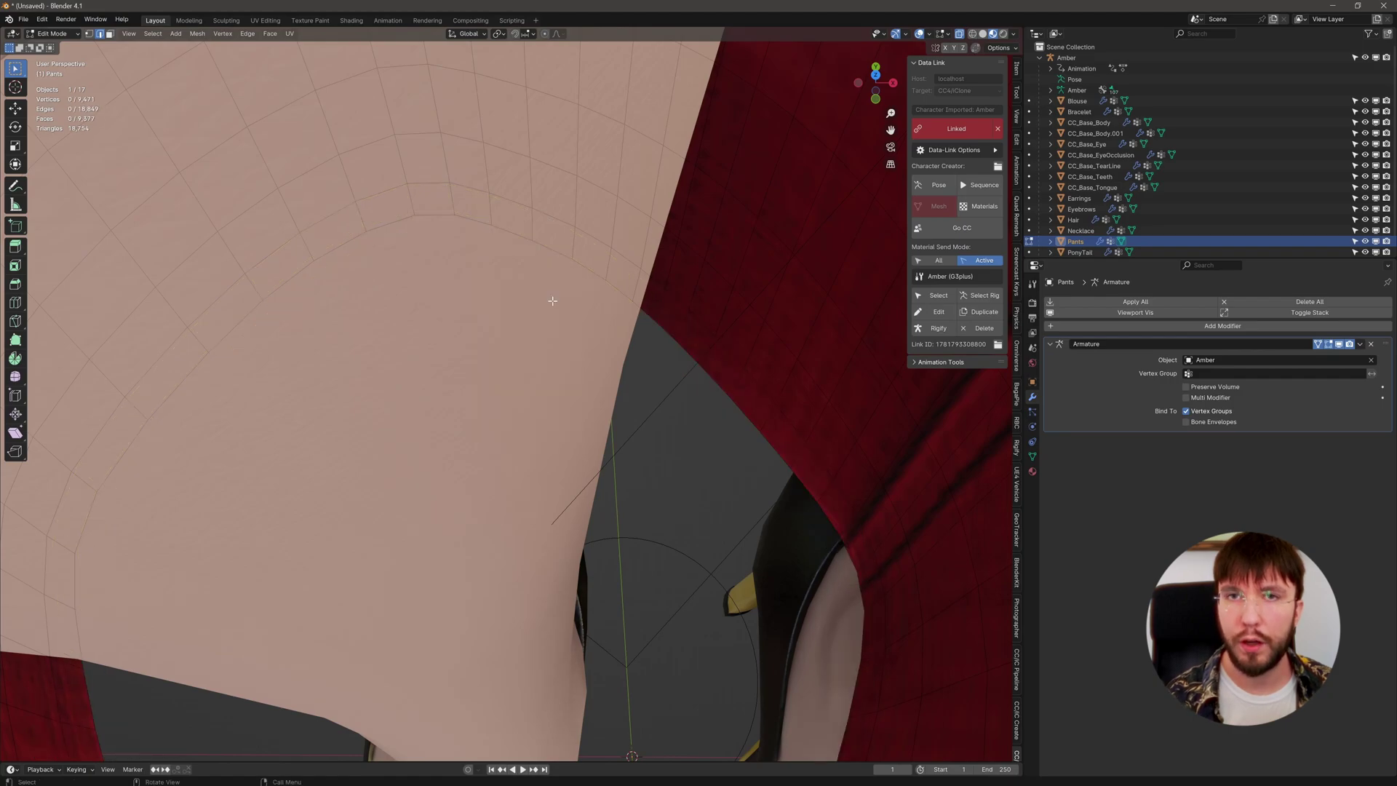
Step: Grow the remaining waist-edge loop by two rings and delete those vertices too
middle_click_drag(532, 222, 595, 248)
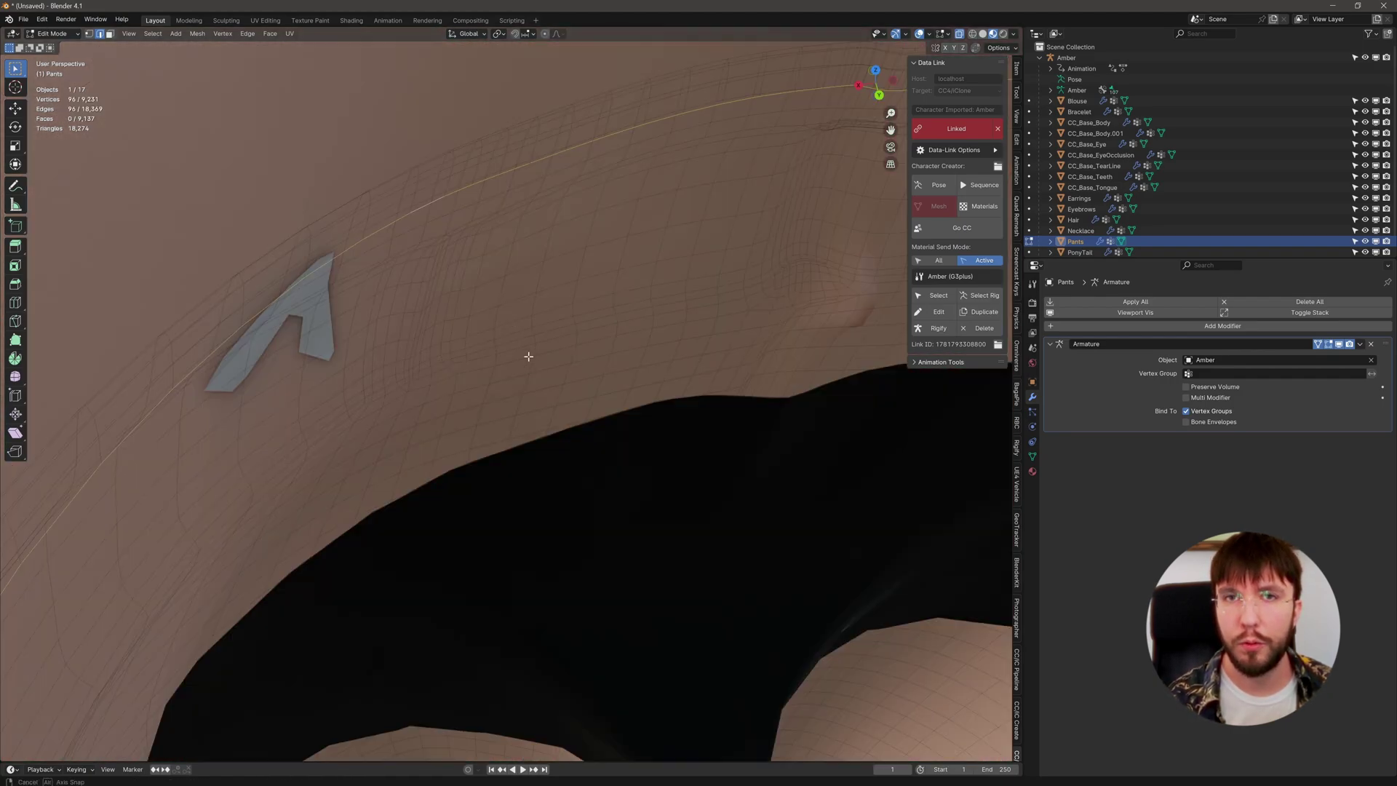
middle_click_drag(526, 359, 502, 257)
key("ctrl+KP_Add")
key("ctrl+KP_Add")
key("ctrl+KP_Add")
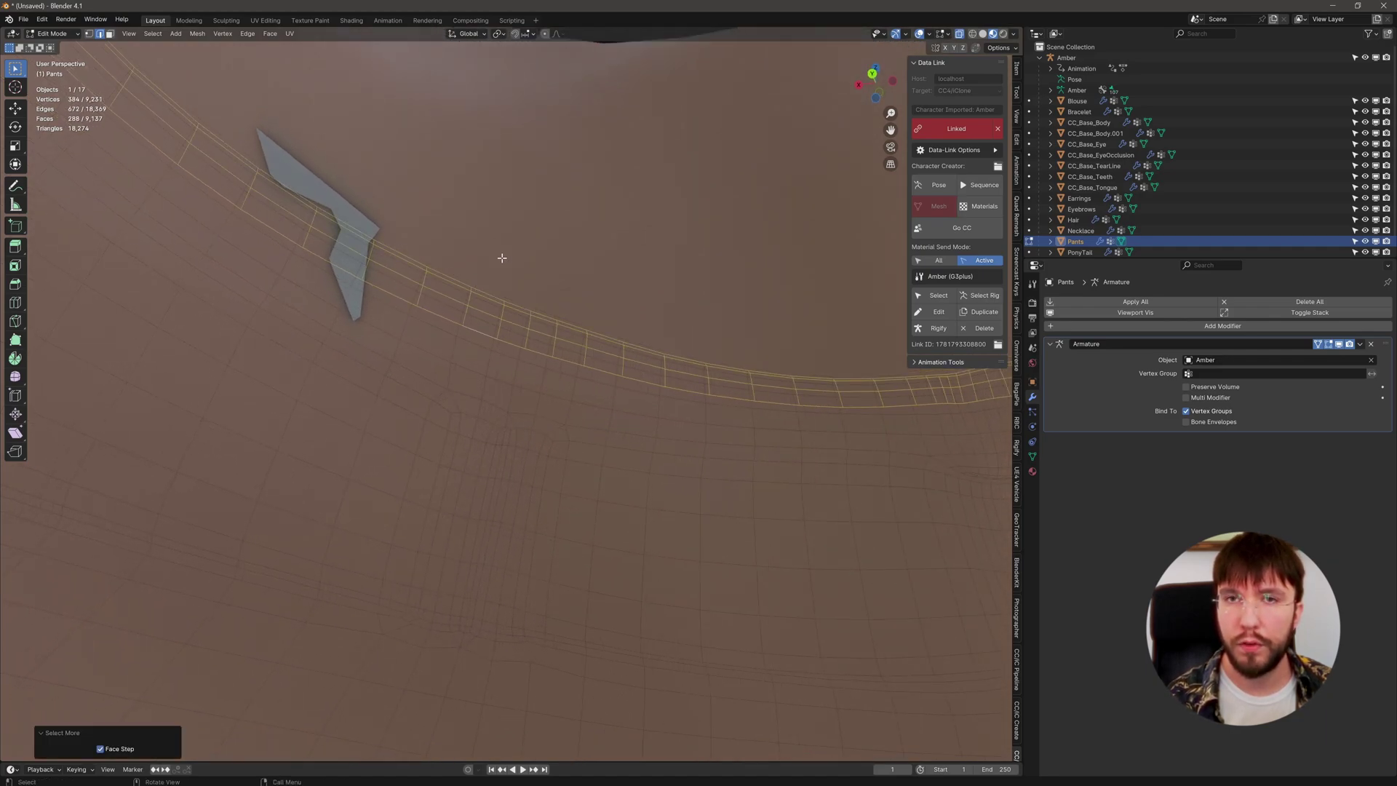
key("ctrl+KP_Add")
key("x")
left_click(502, 261)
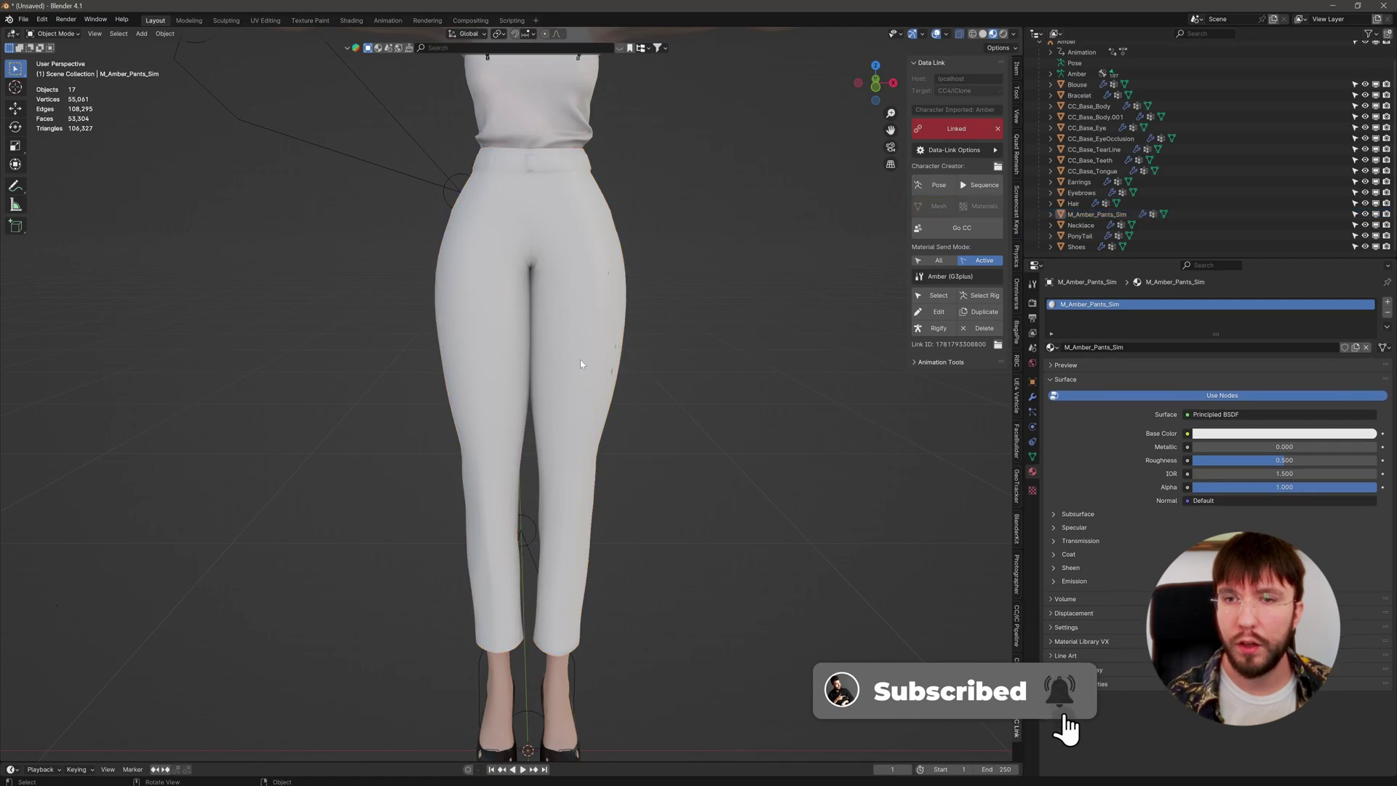
Step: Export the pants as FBX into a new Sim folder, naming it Amber_Pants_Sim_v001.fbx
left_click(23, 19)
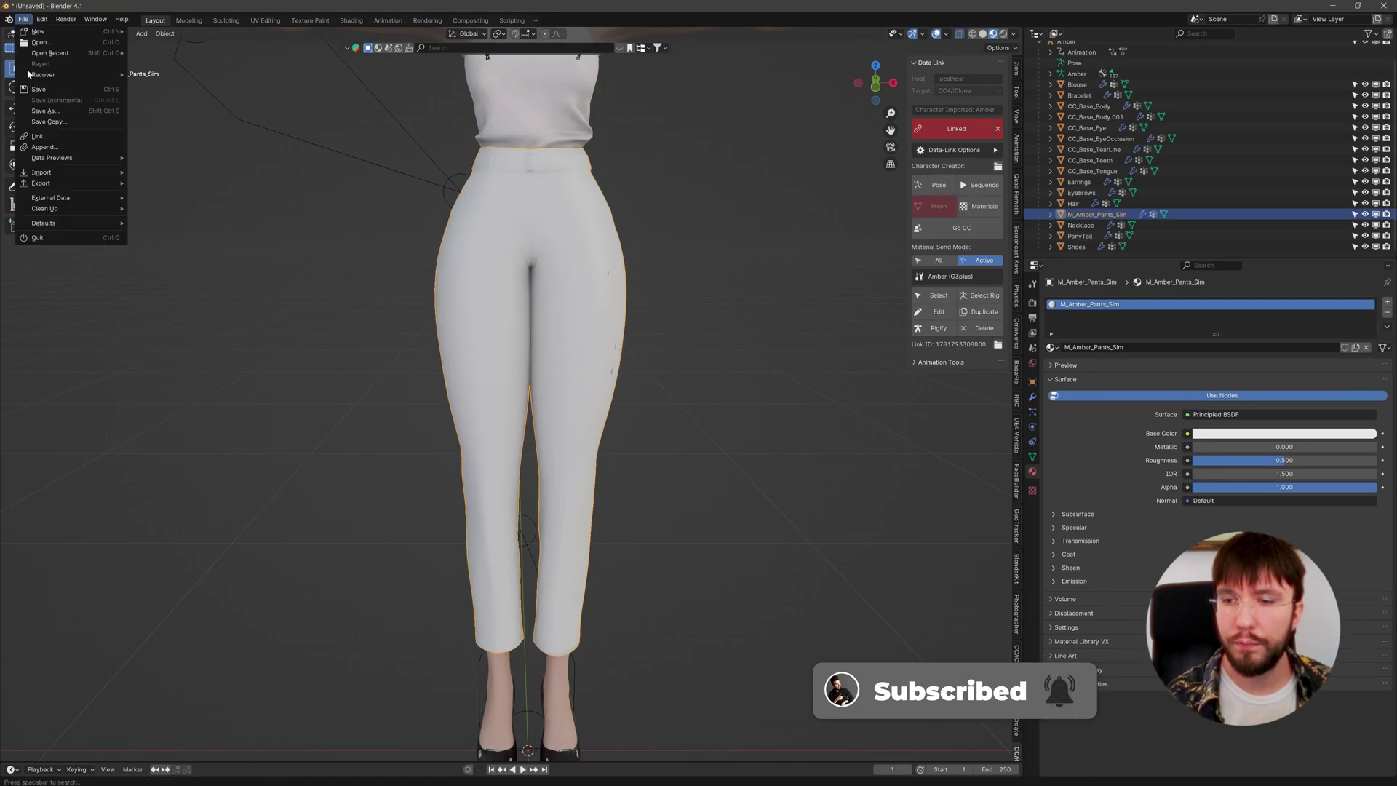
mouse_move(53, 188)
left_click(159, 291)
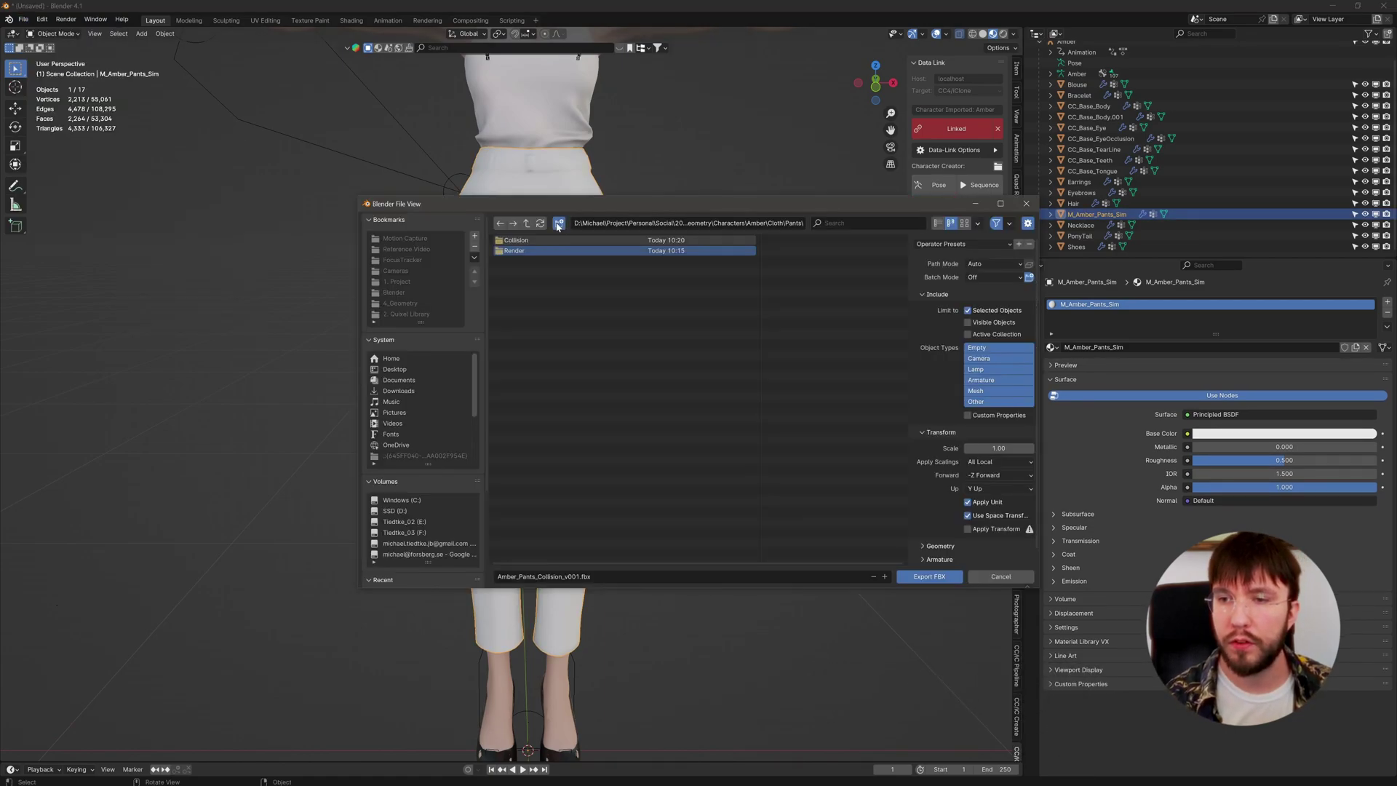
type("S")
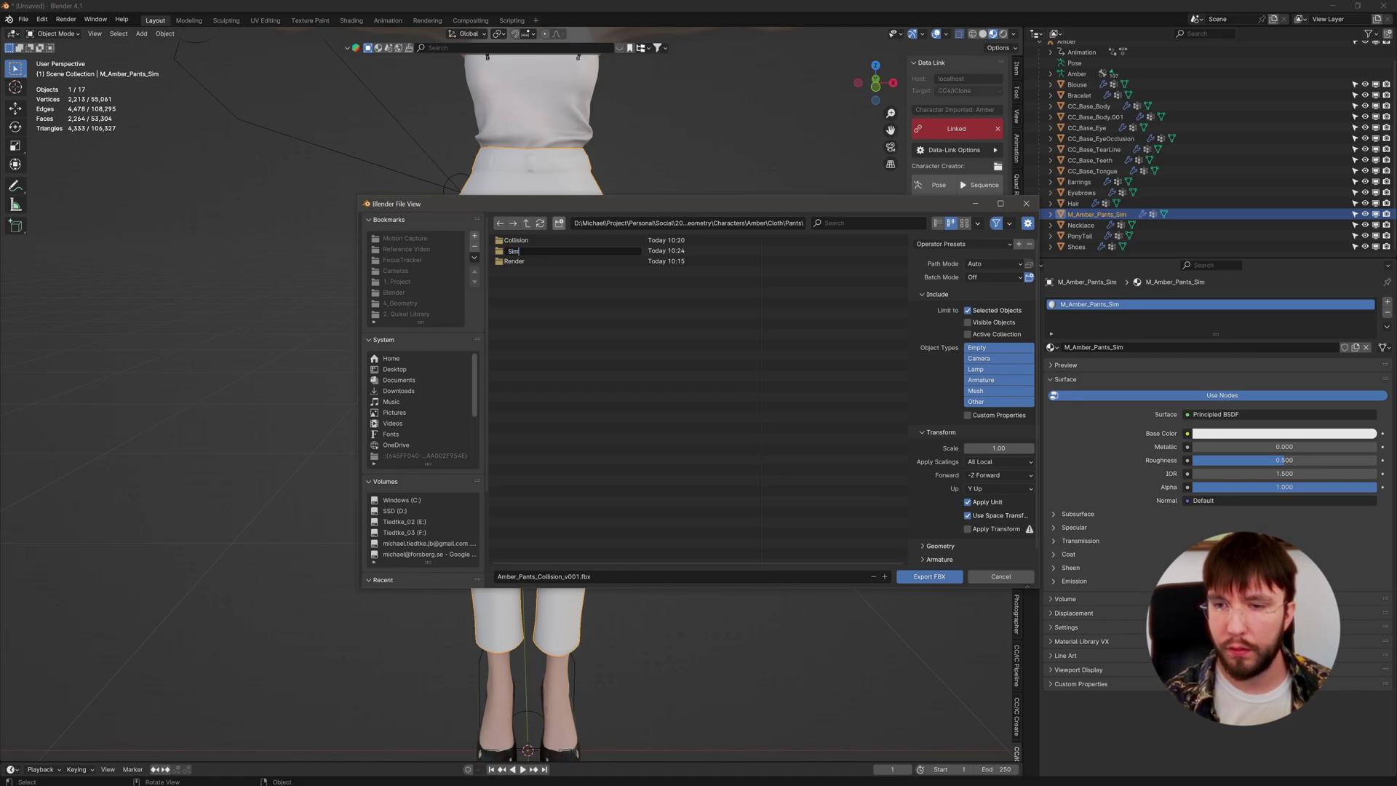
type("im")
key("Return")
double_click(543, 577)
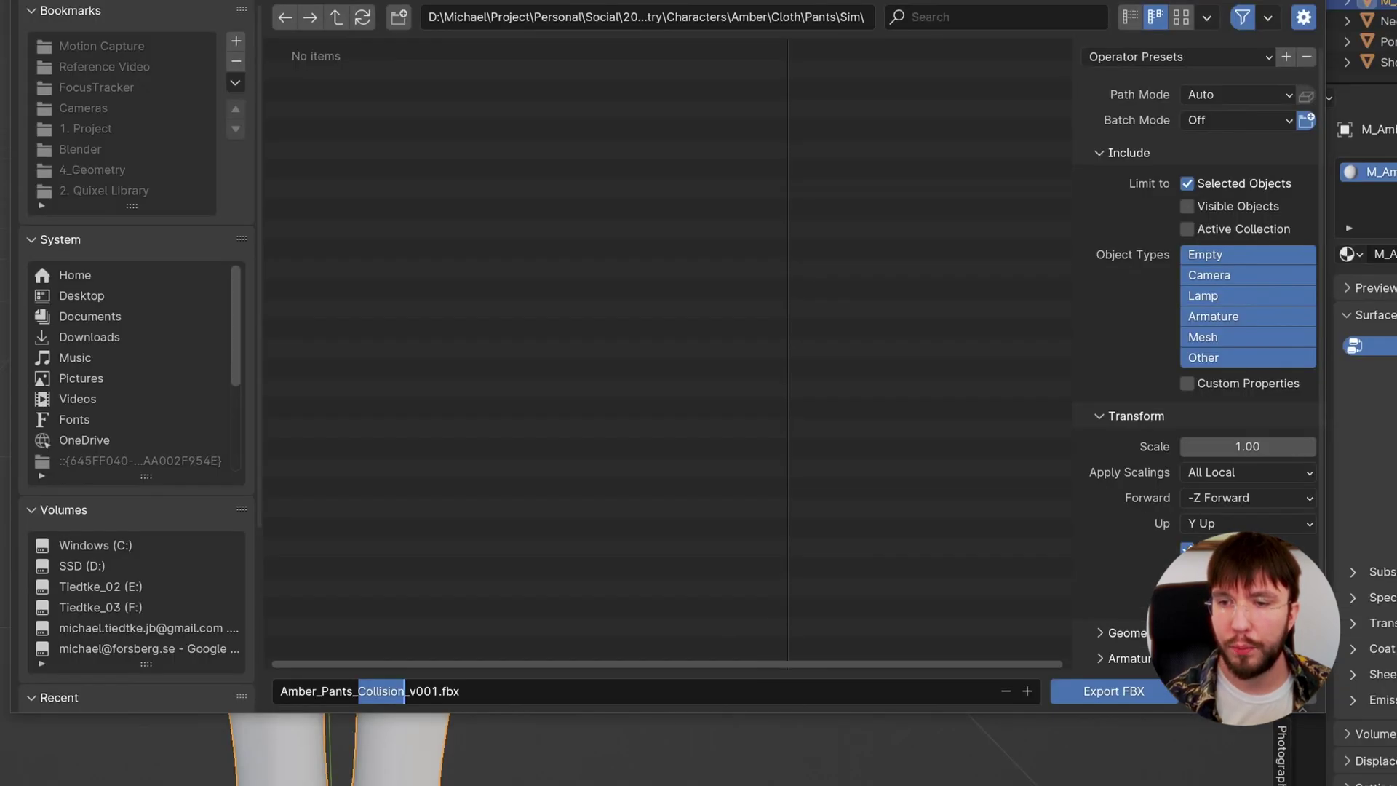
type("Sim")
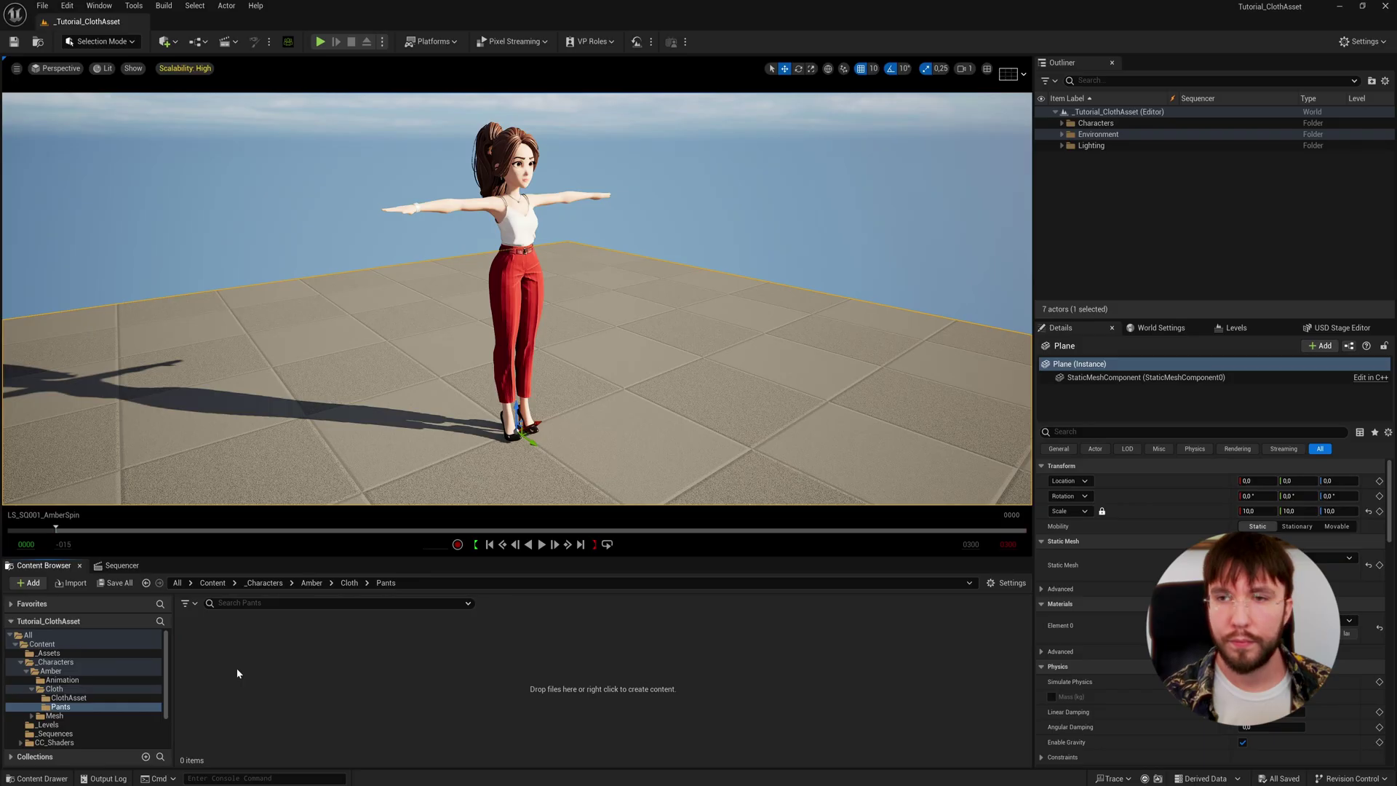
Step: Create Render and Collision subfolders inside the Pants content folder
right_click(235, 667)
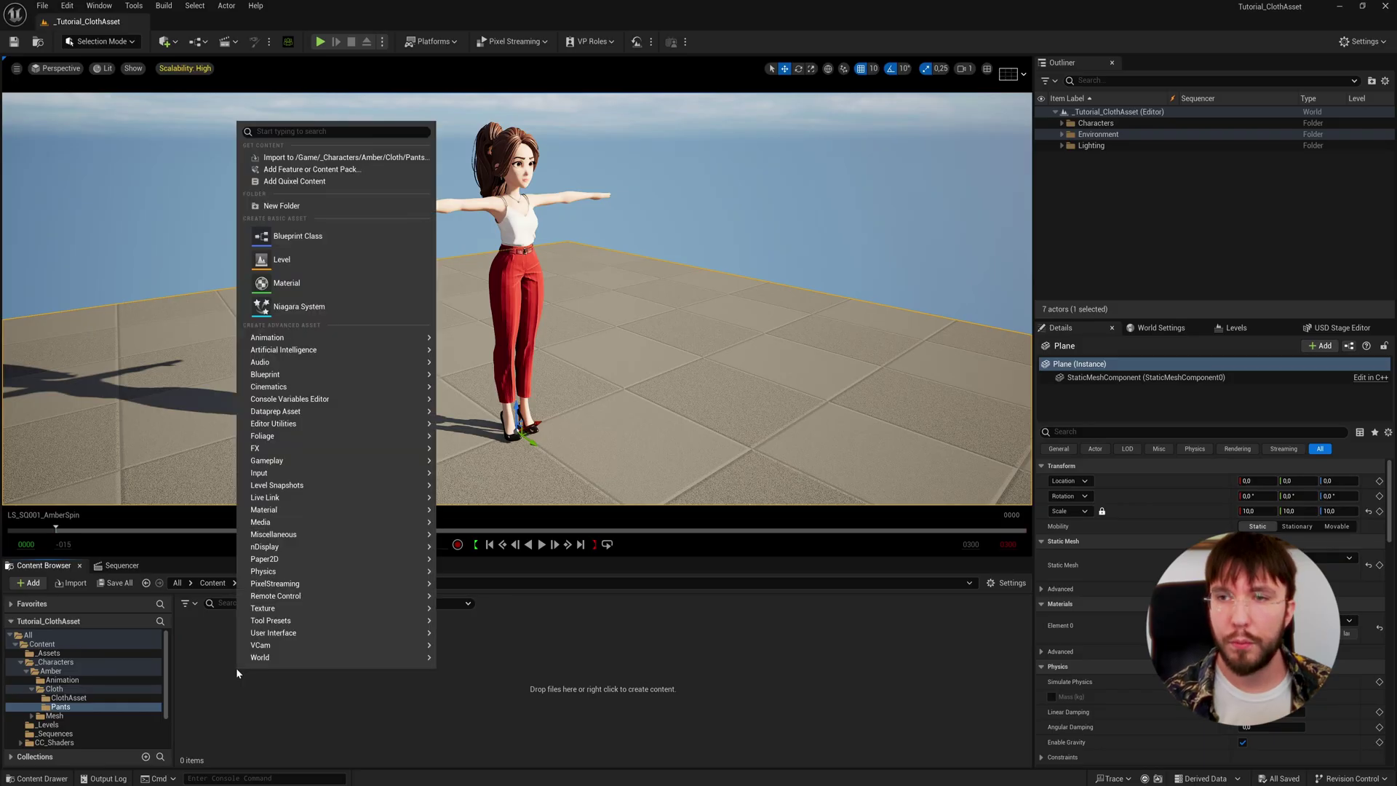
left_click(280, 206)
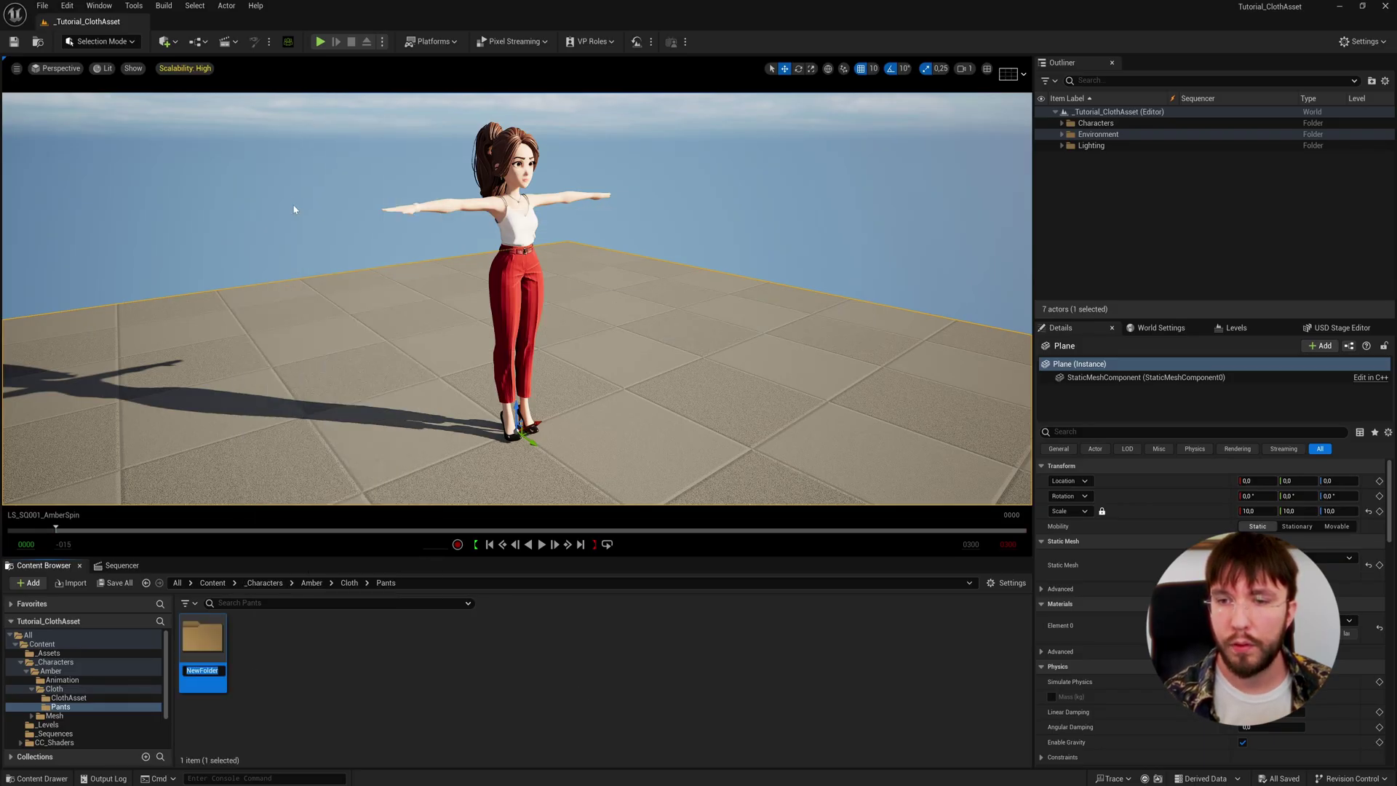
type("Render")
key("Return")
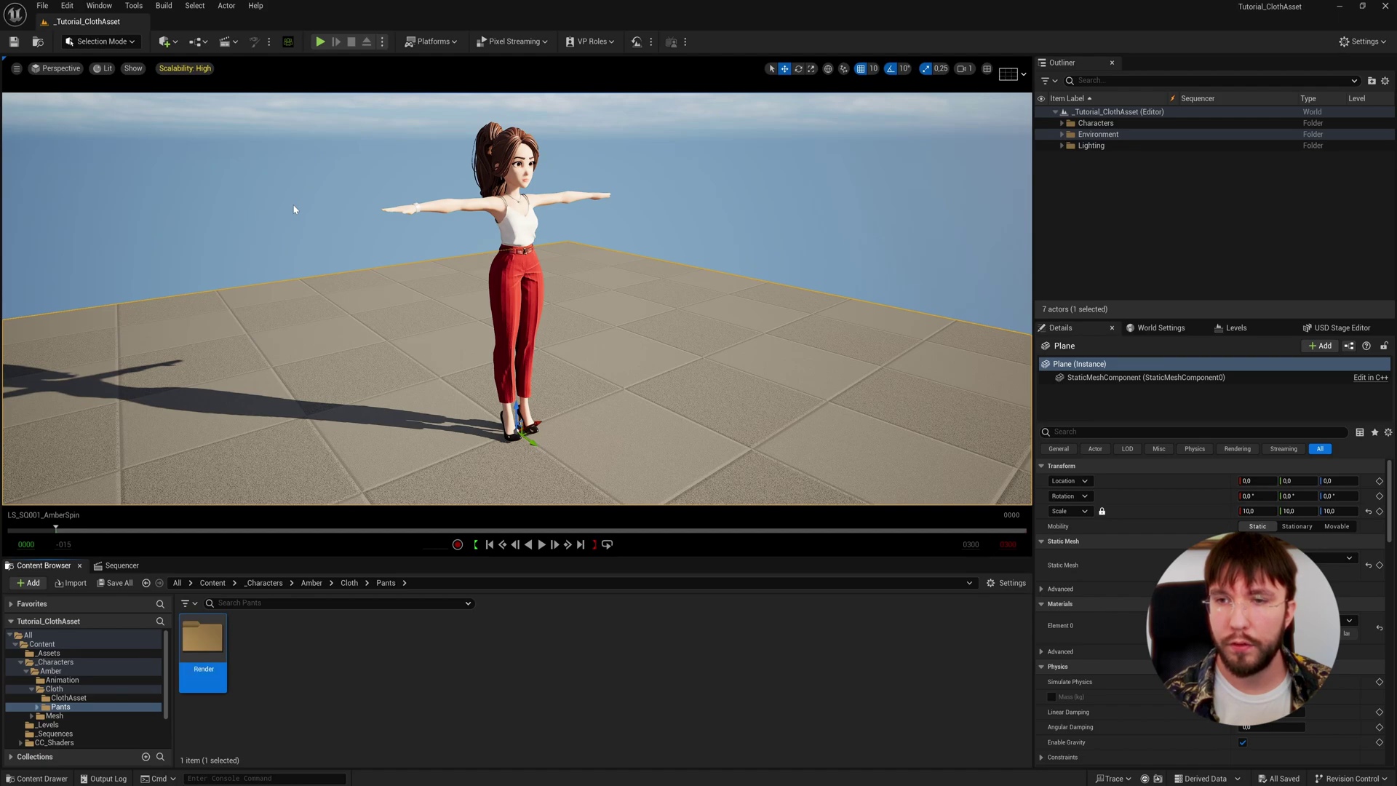
right_click(301, 627)
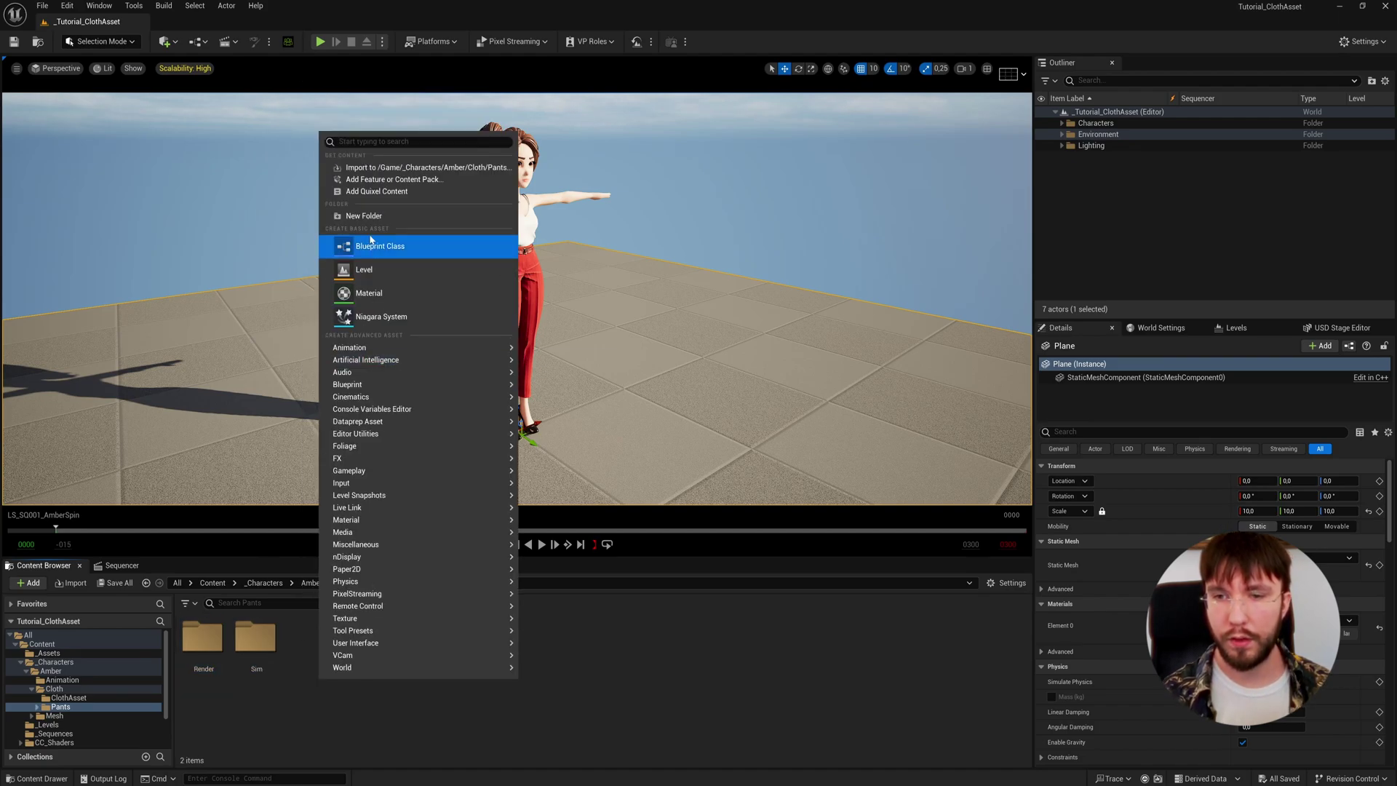
left_click(367, 215)
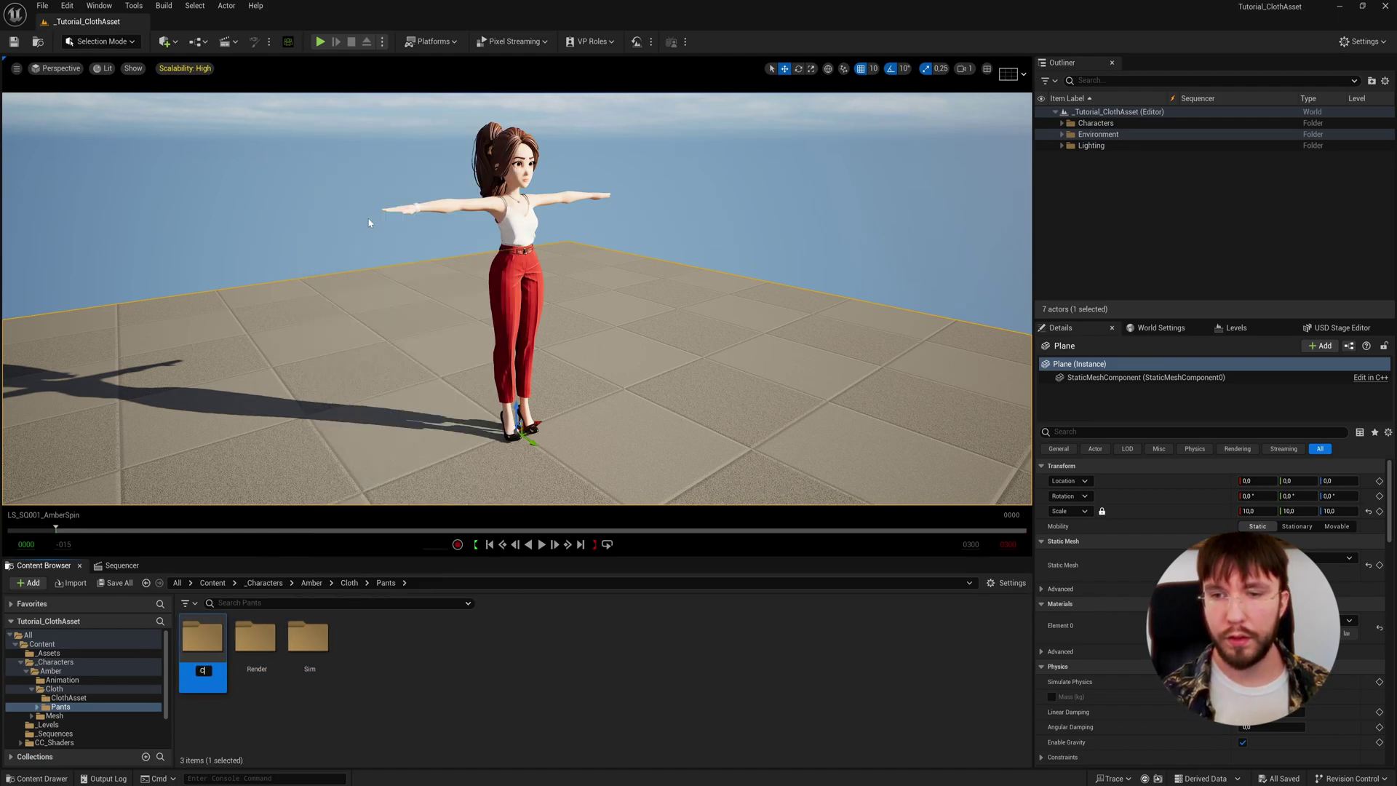
type("Collision")
key("Return")
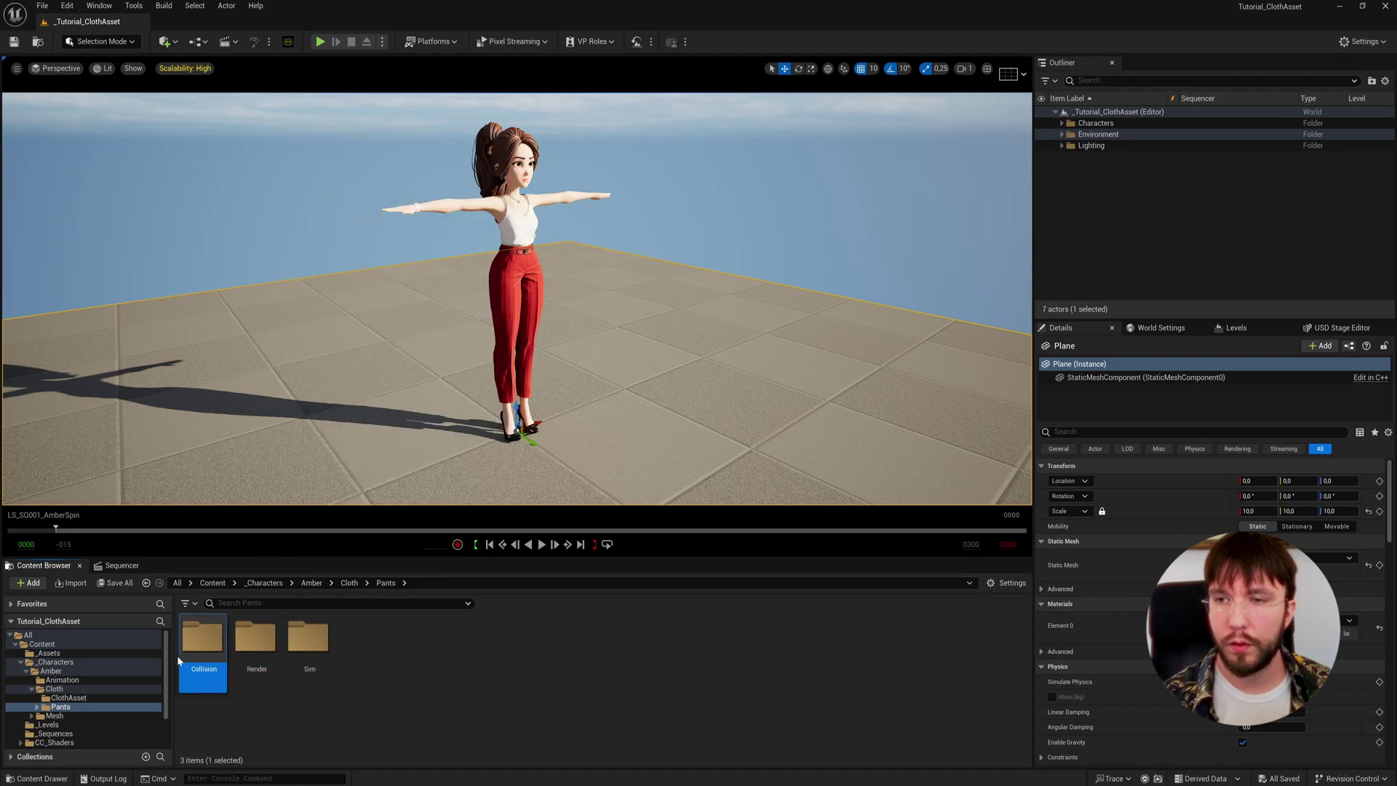
Step: Import the collision and sim pants FBX files with Material Import Method set to Do Not Create Material
double_click(206, 649)
key("alt+Tab")
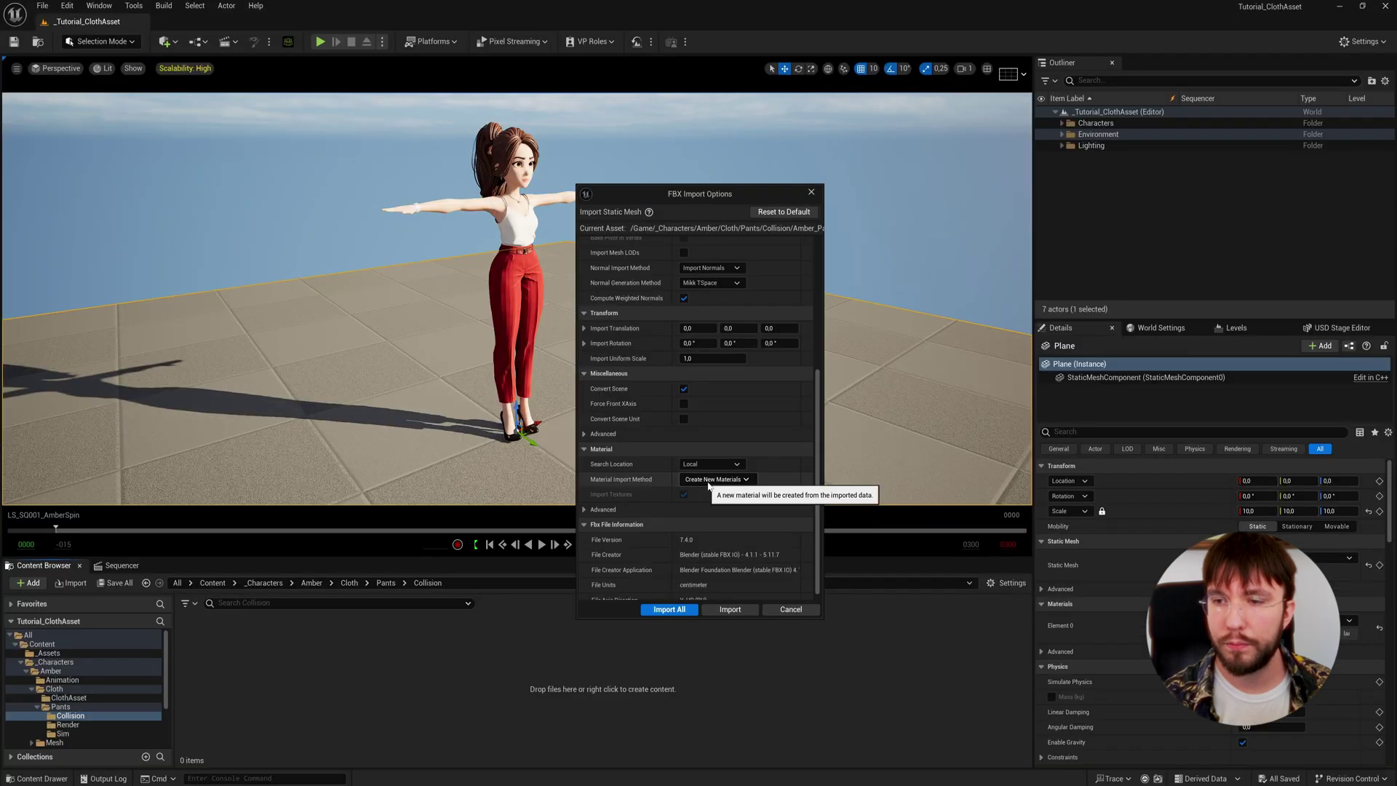
left_click(712, 479)
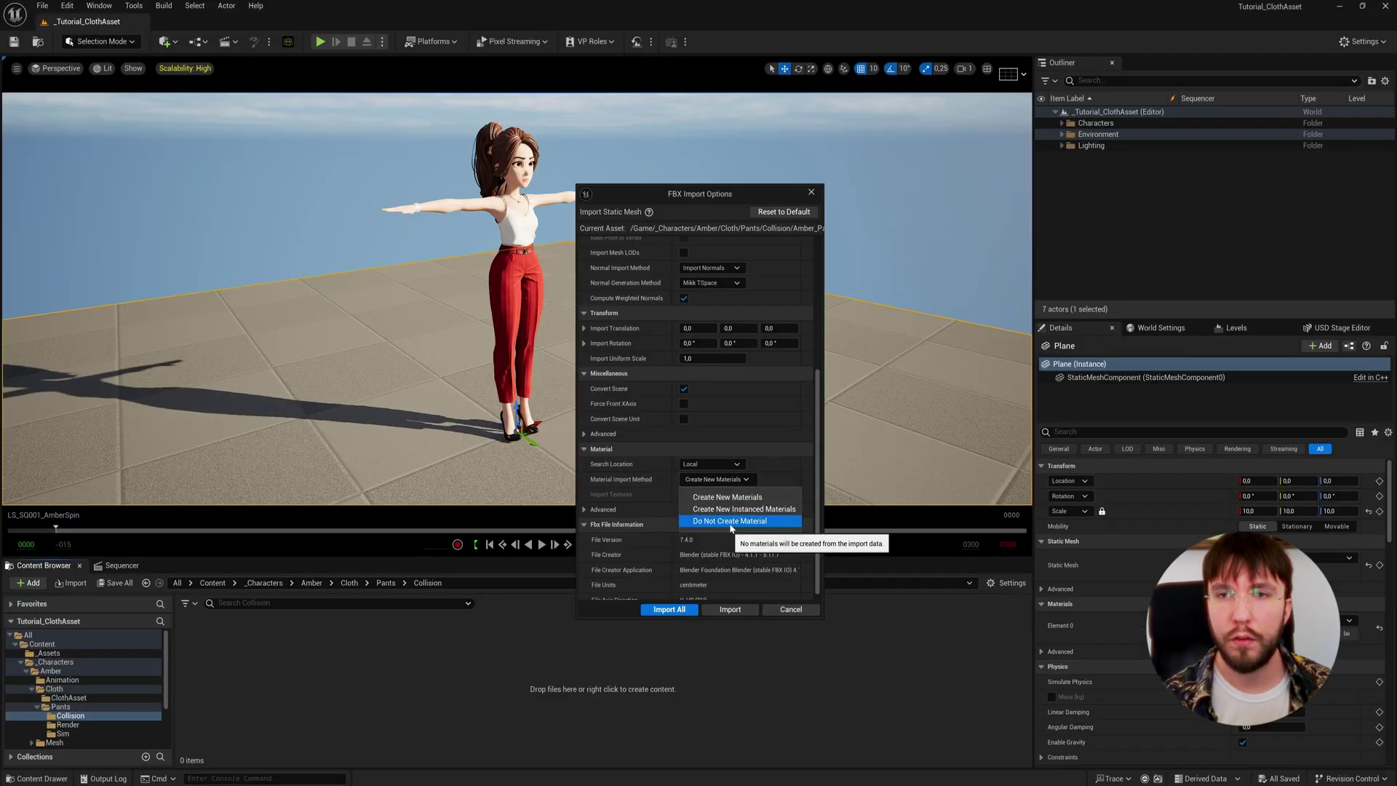
left_click(719, 515)
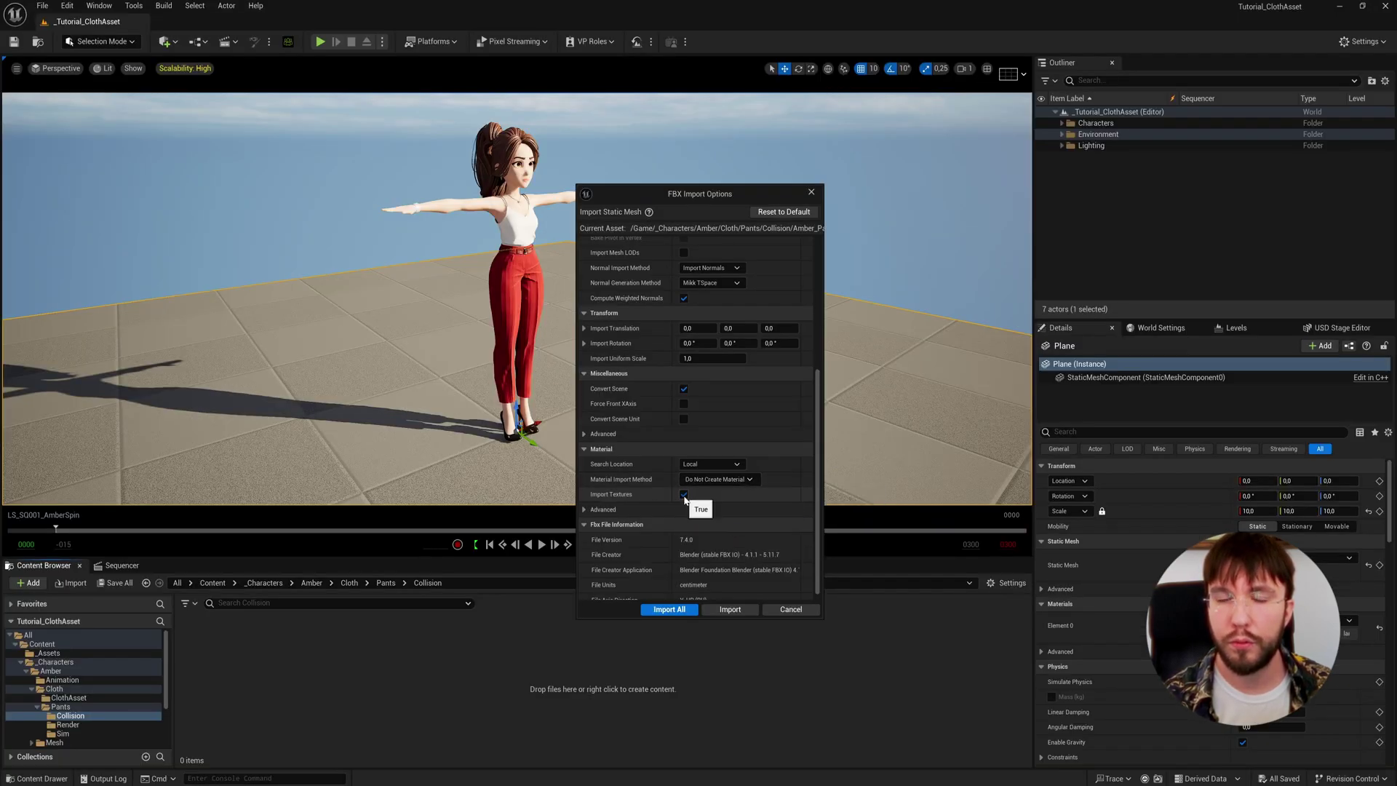
left_click(659, 609)
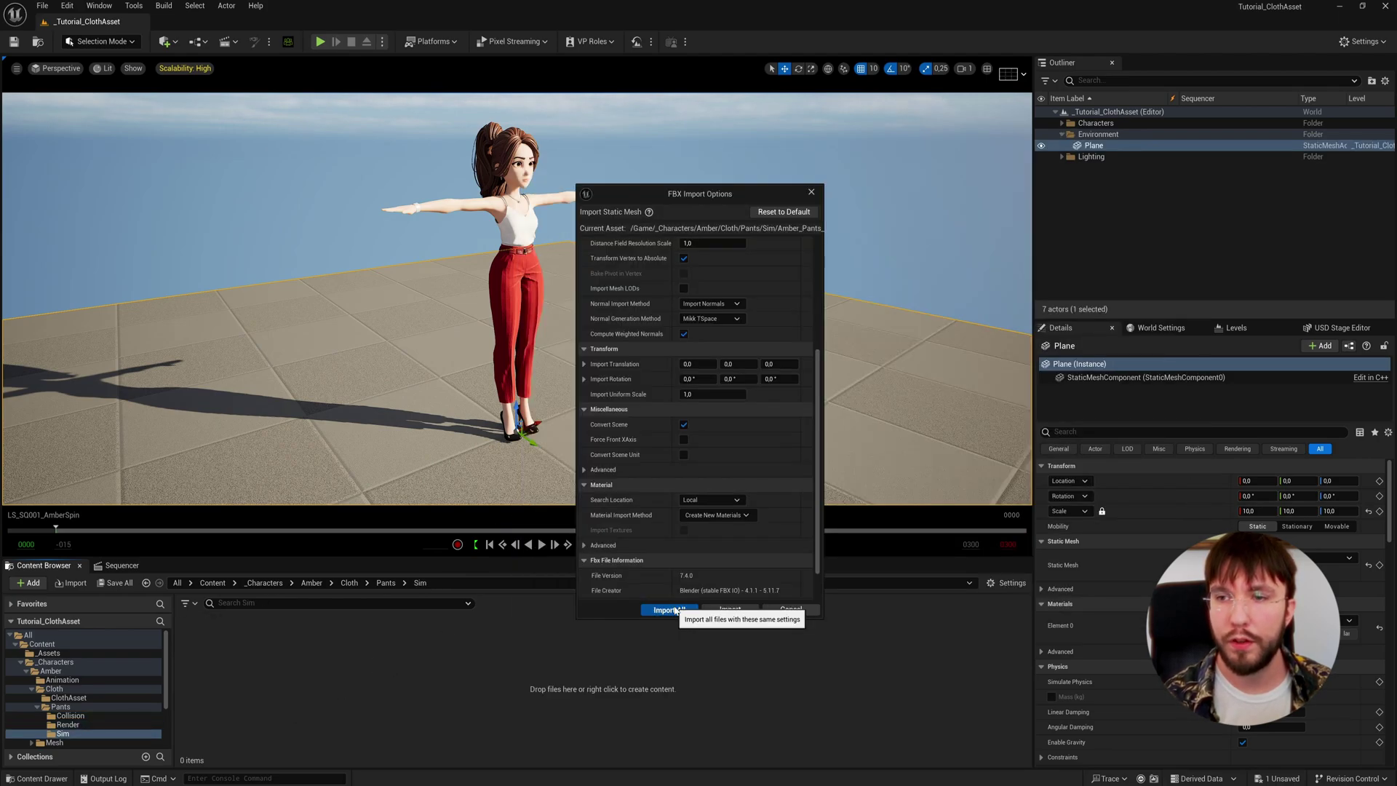
left_click(659, 609)
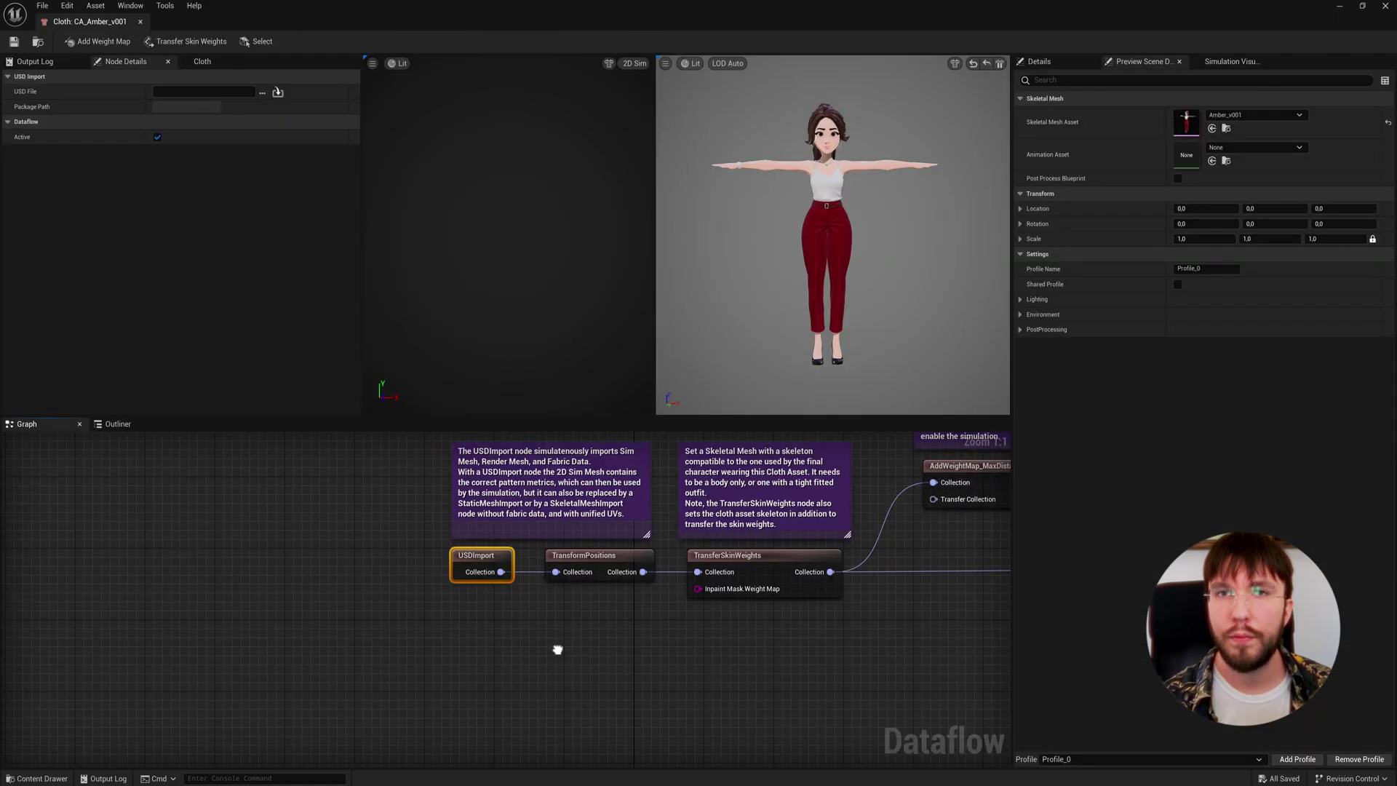
Step: Add two StaticMeshImport nodes named StaticMeshImport_Sim and StaticMeshImportRender
right_click(407, 636)
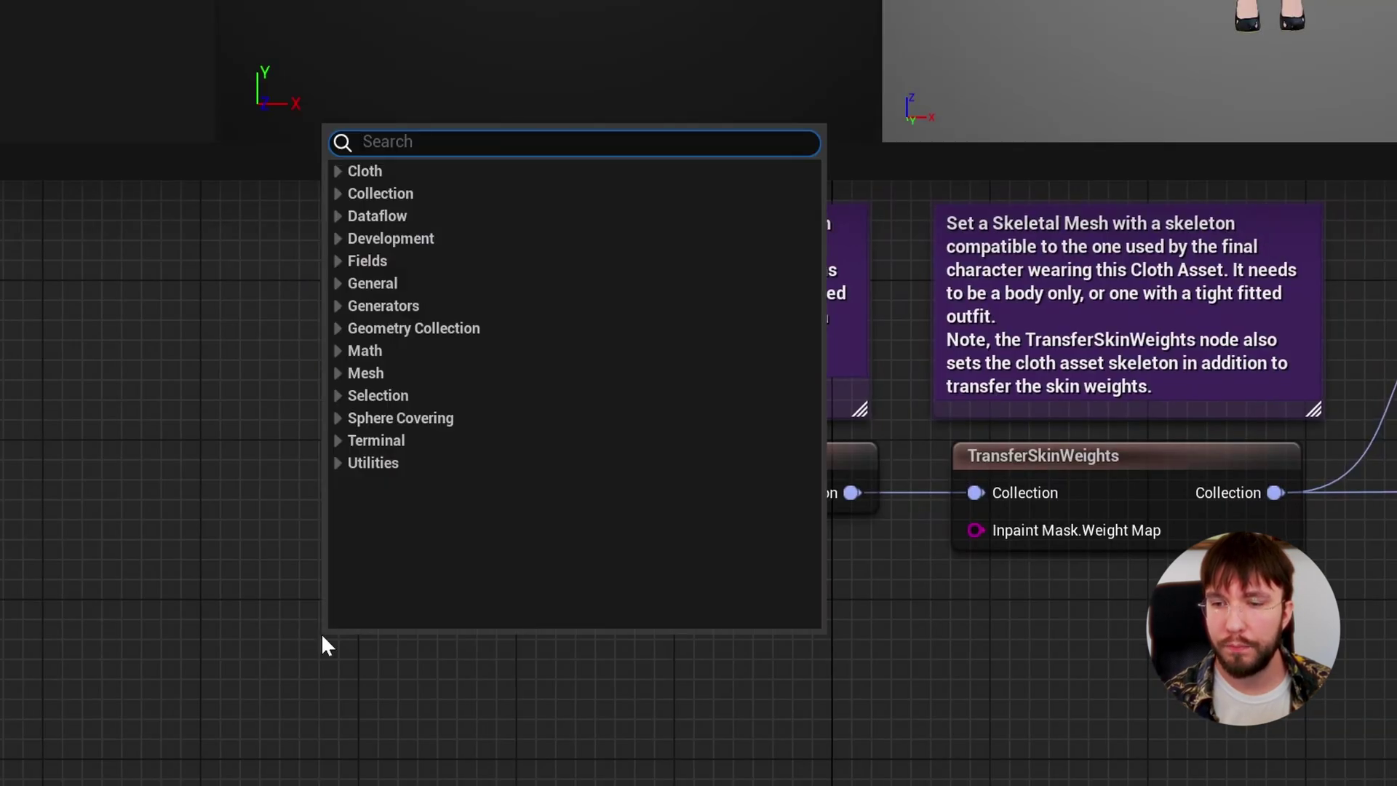
type("static")
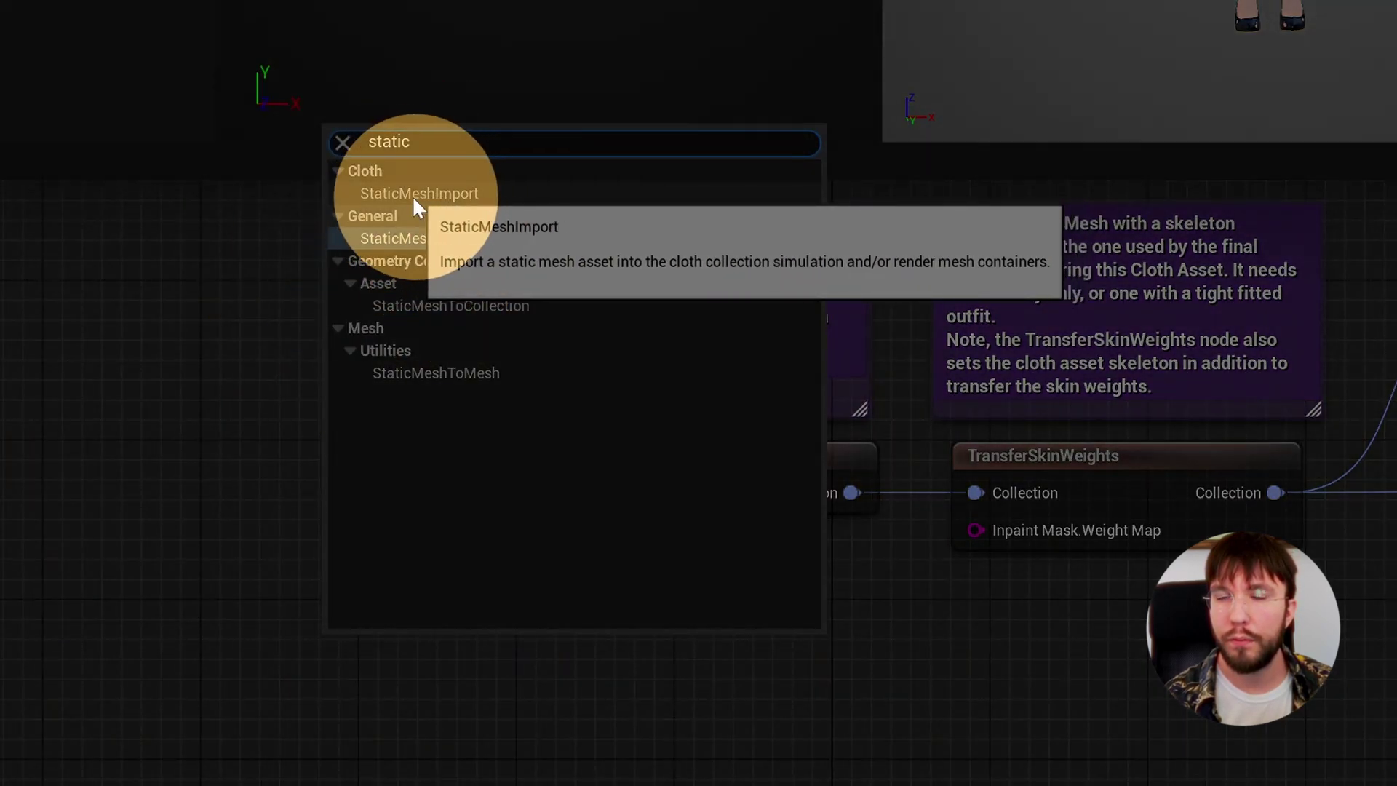
left_click(424, 199)
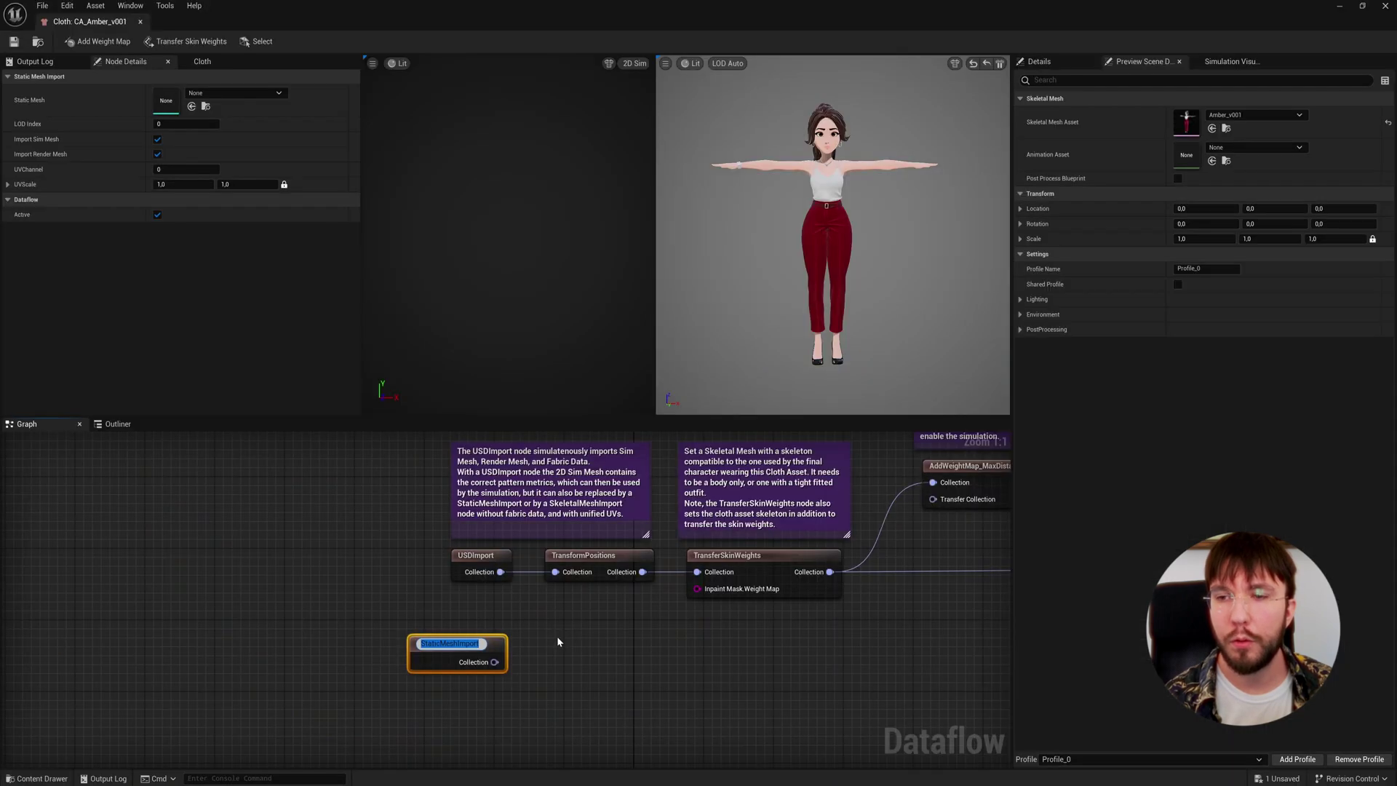
key("End")
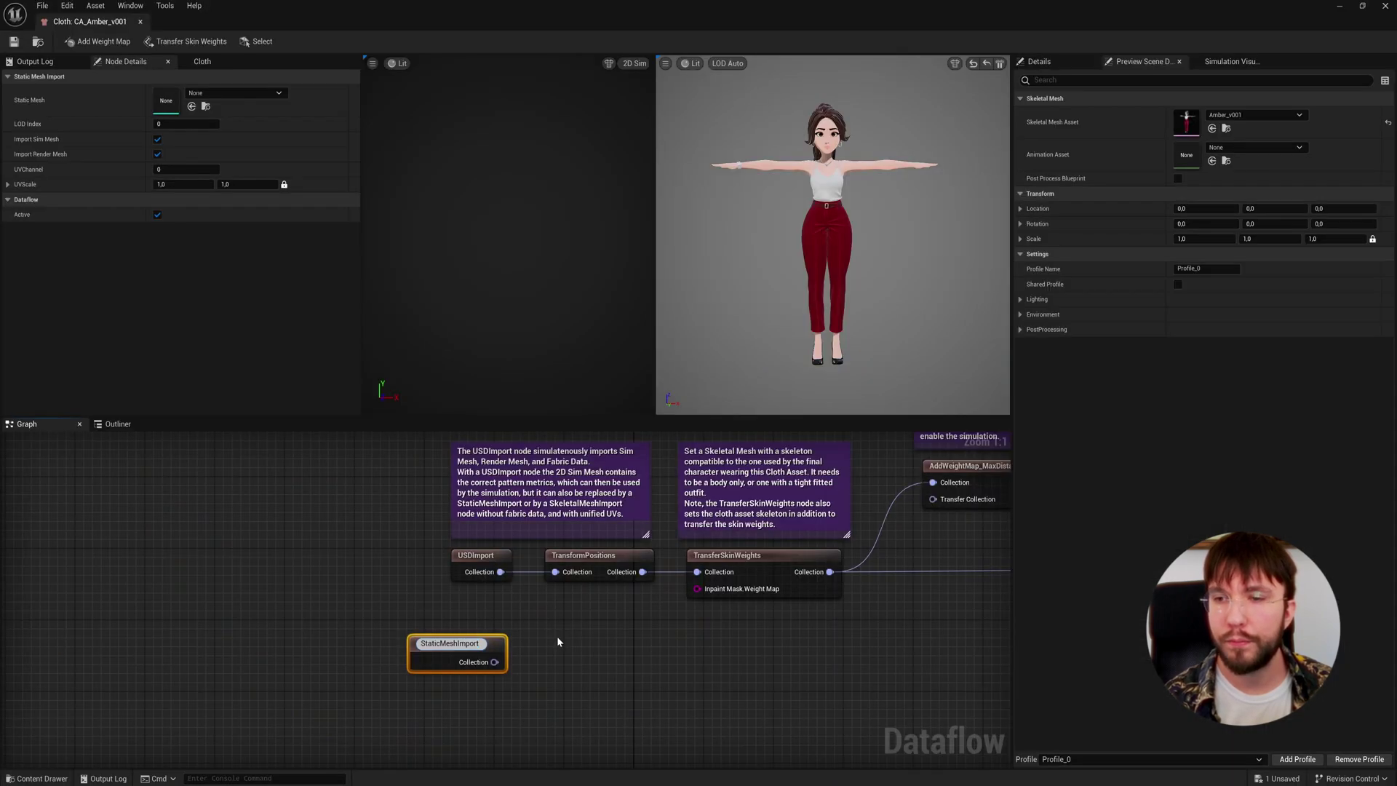
type("_Sim")
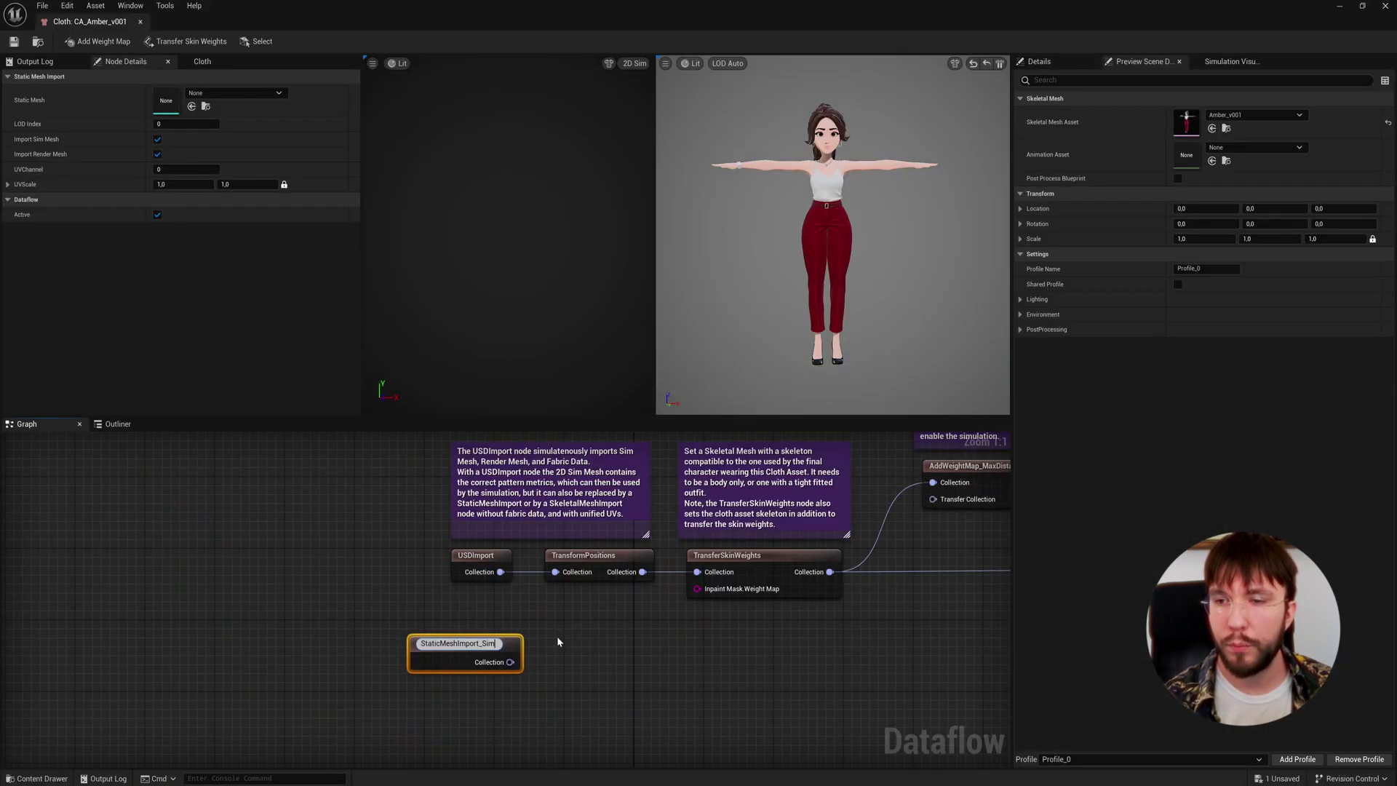
key("Return")
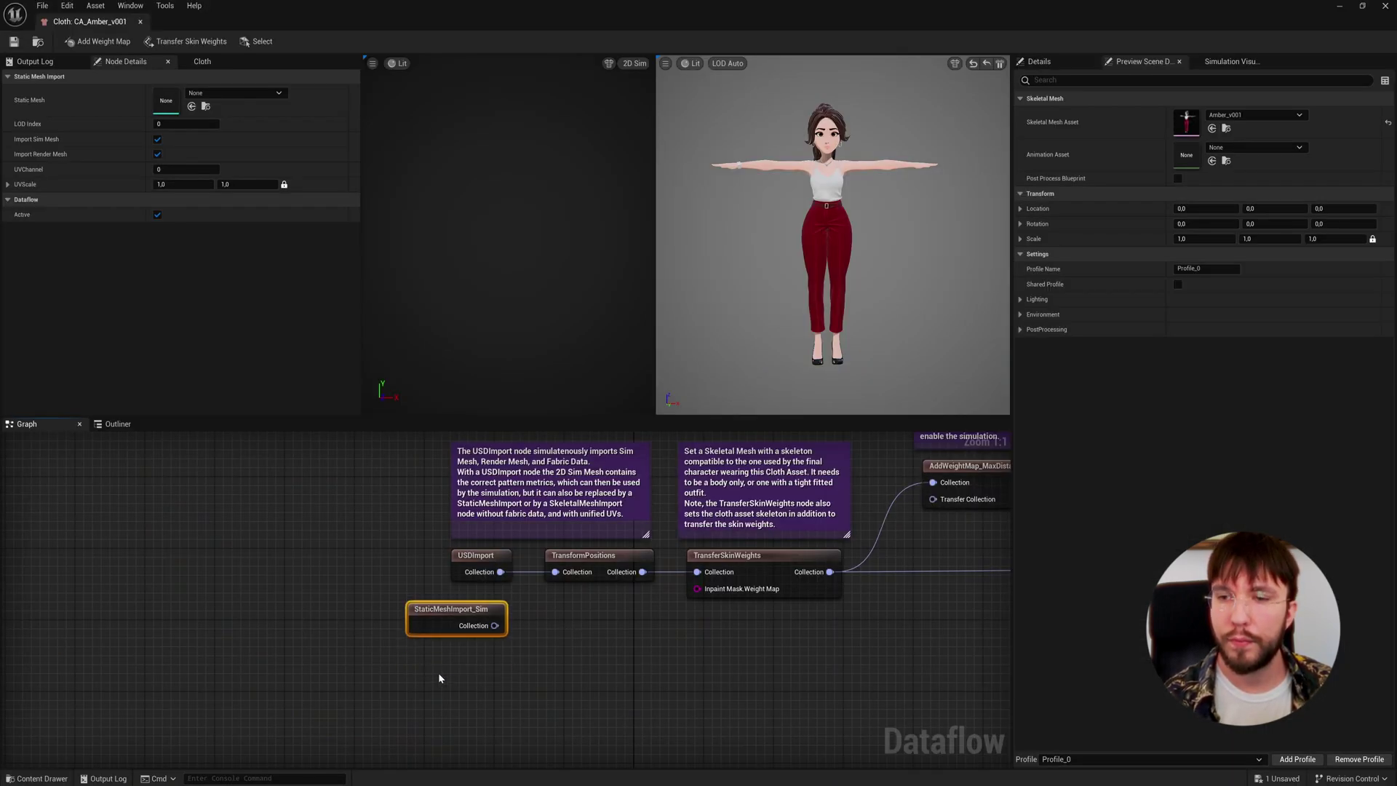
right_click(439, 679)
type("static")
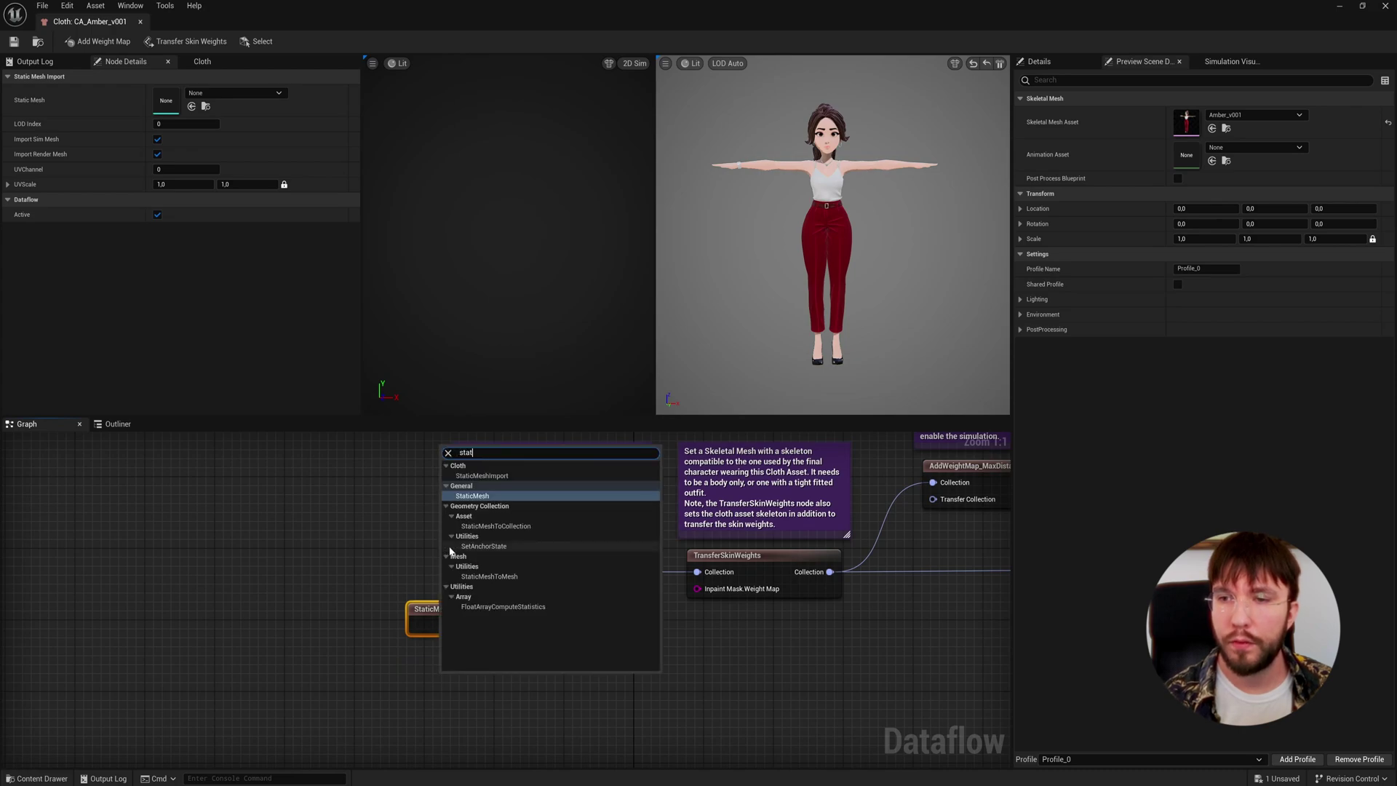
left_click(476, 477)
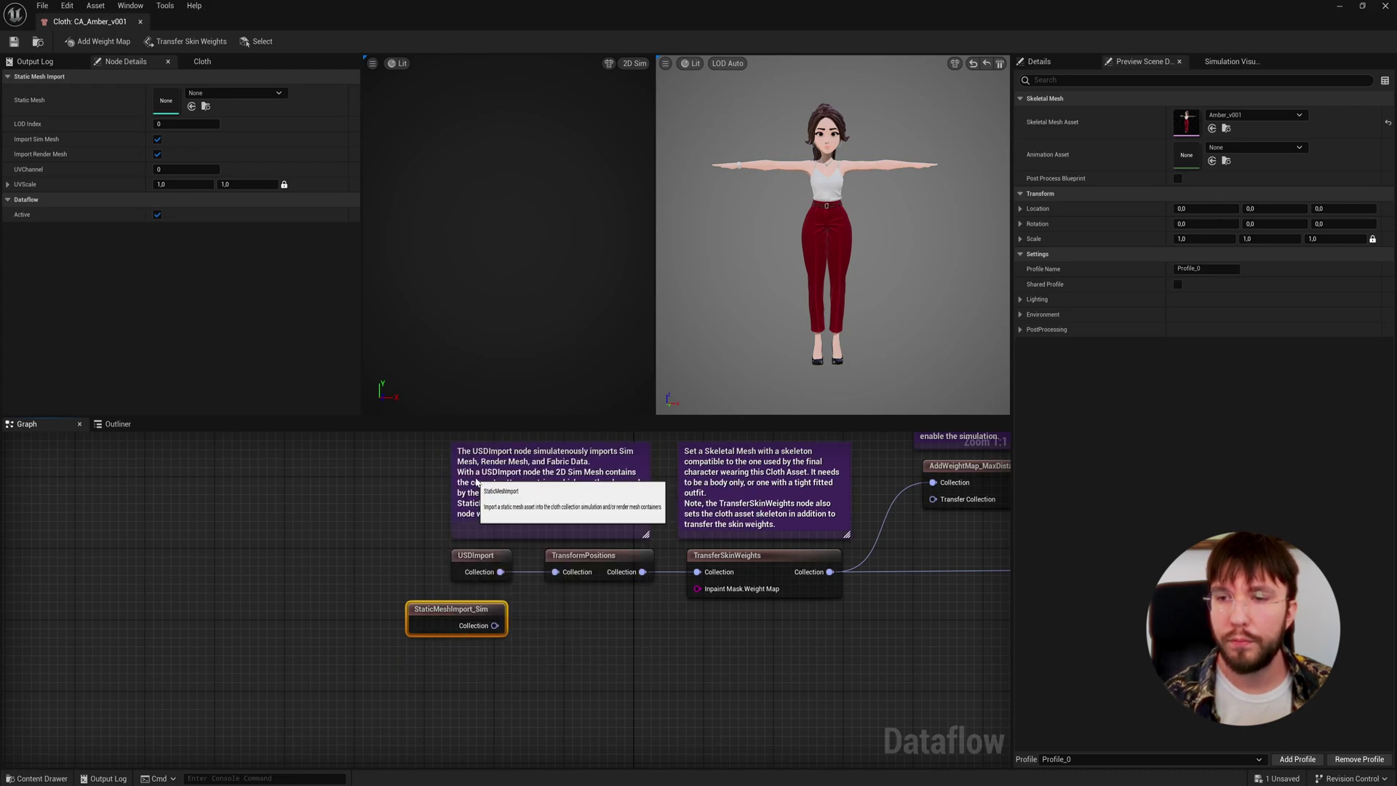
key("End")
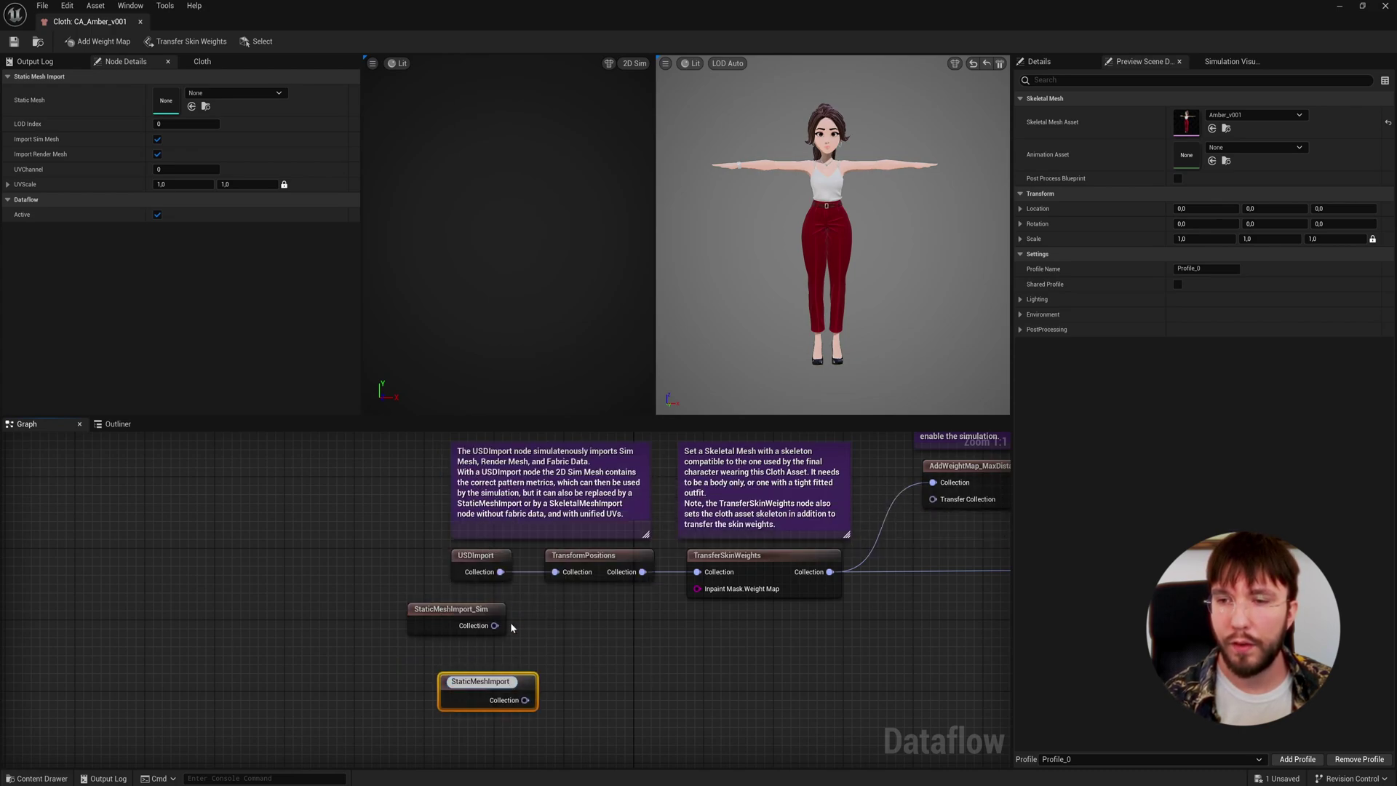
type("Render")
key("Return")
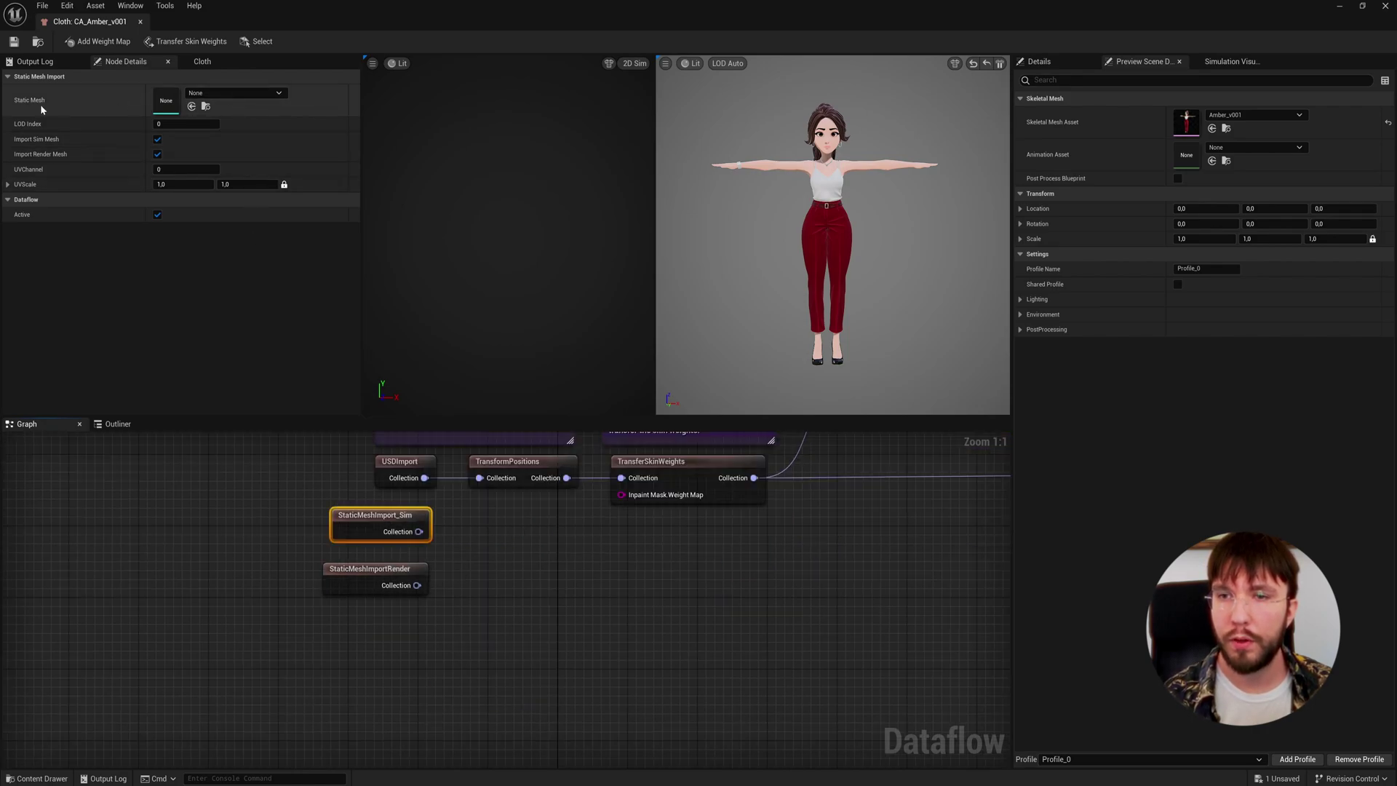
Step: Load Amber_Pants_Sim_v001 into the sim node and Amber_Pants_Render_v001 into the render node
left_click(232, 95)
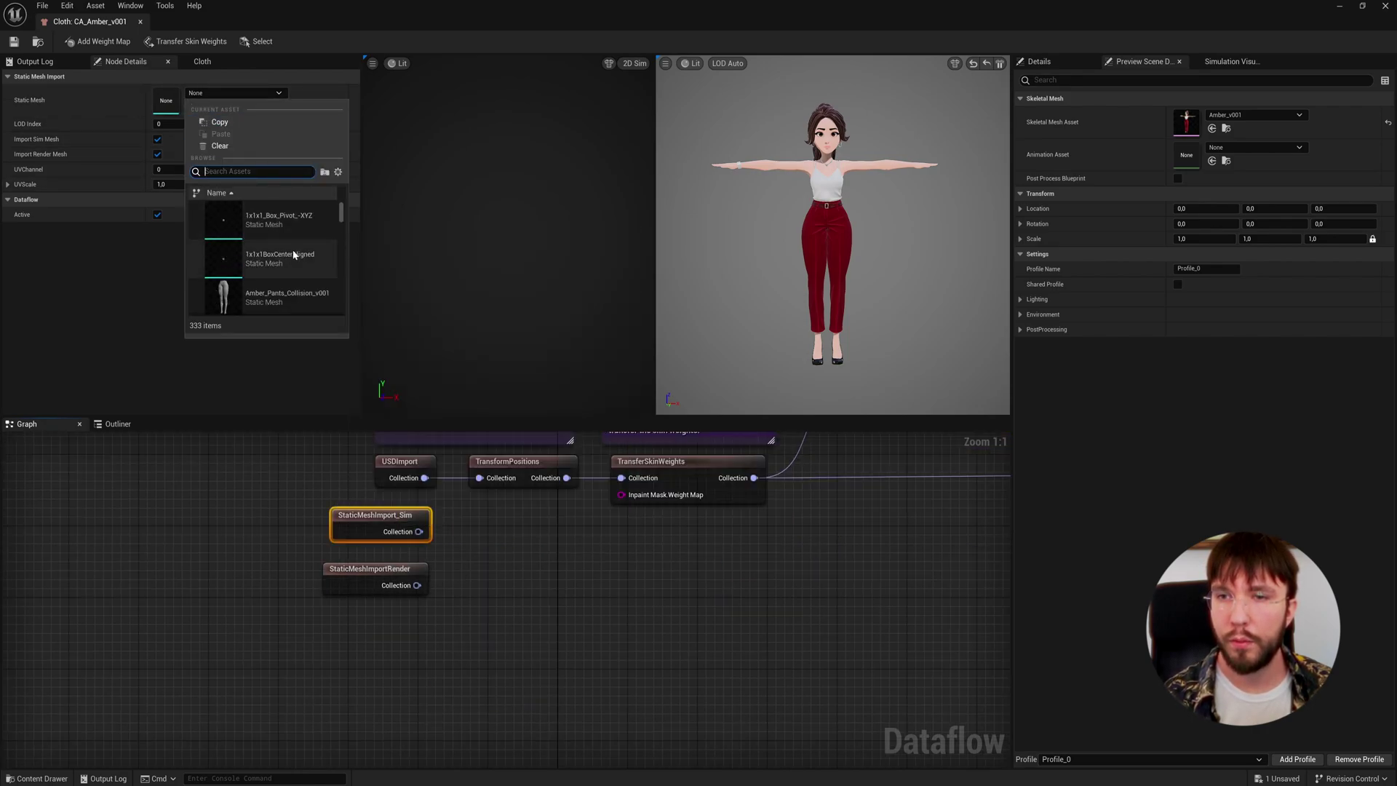
scroll(290, 260, "down", 2)
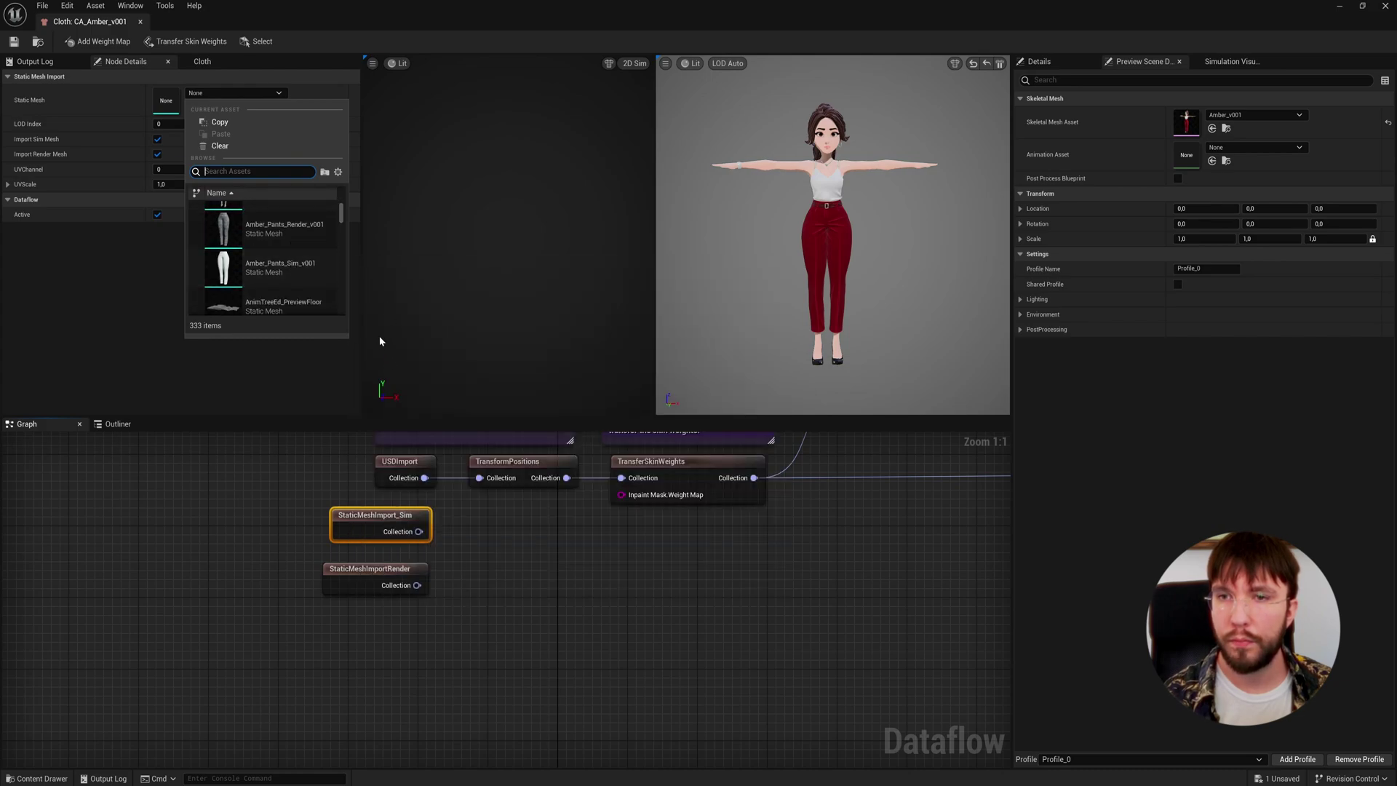
left_click(276, 268)
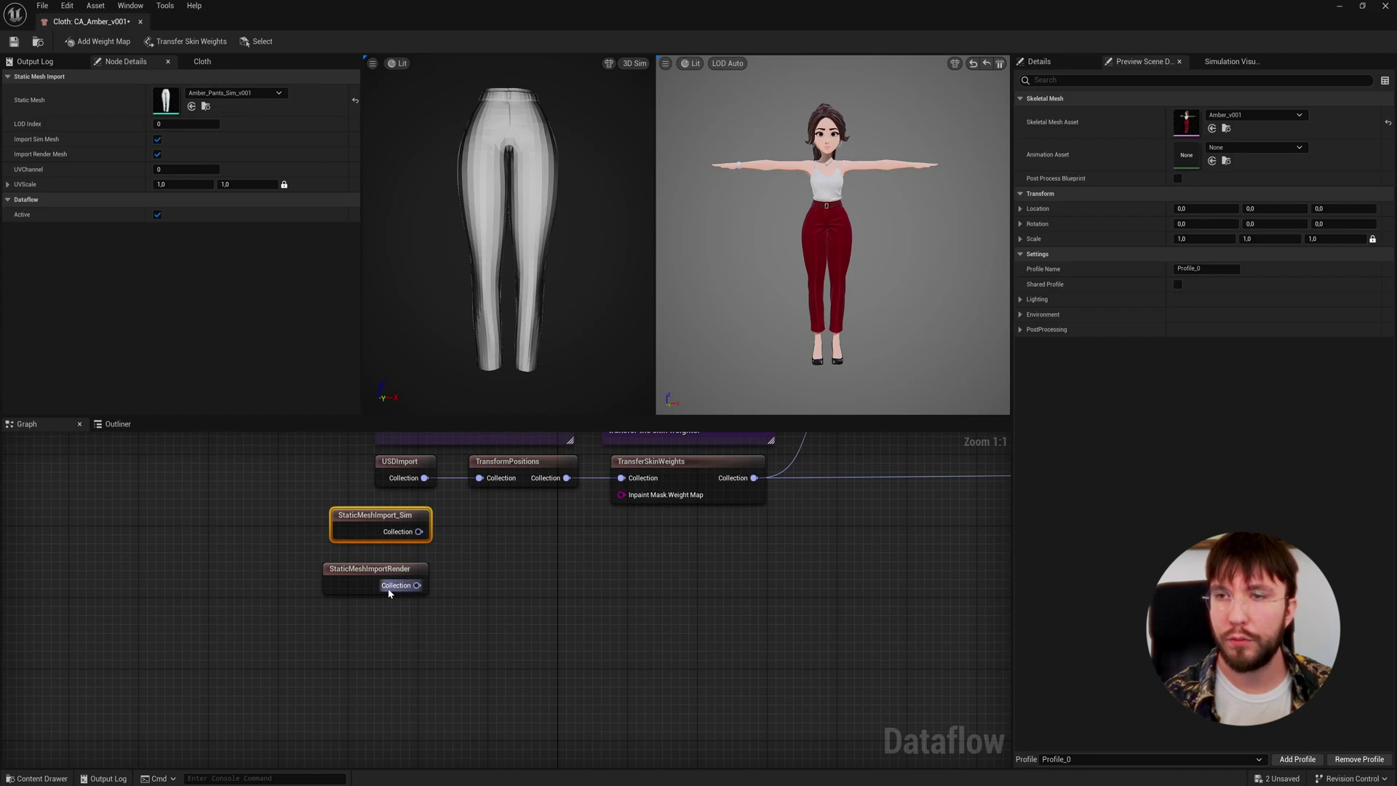
left_click(333, 569)
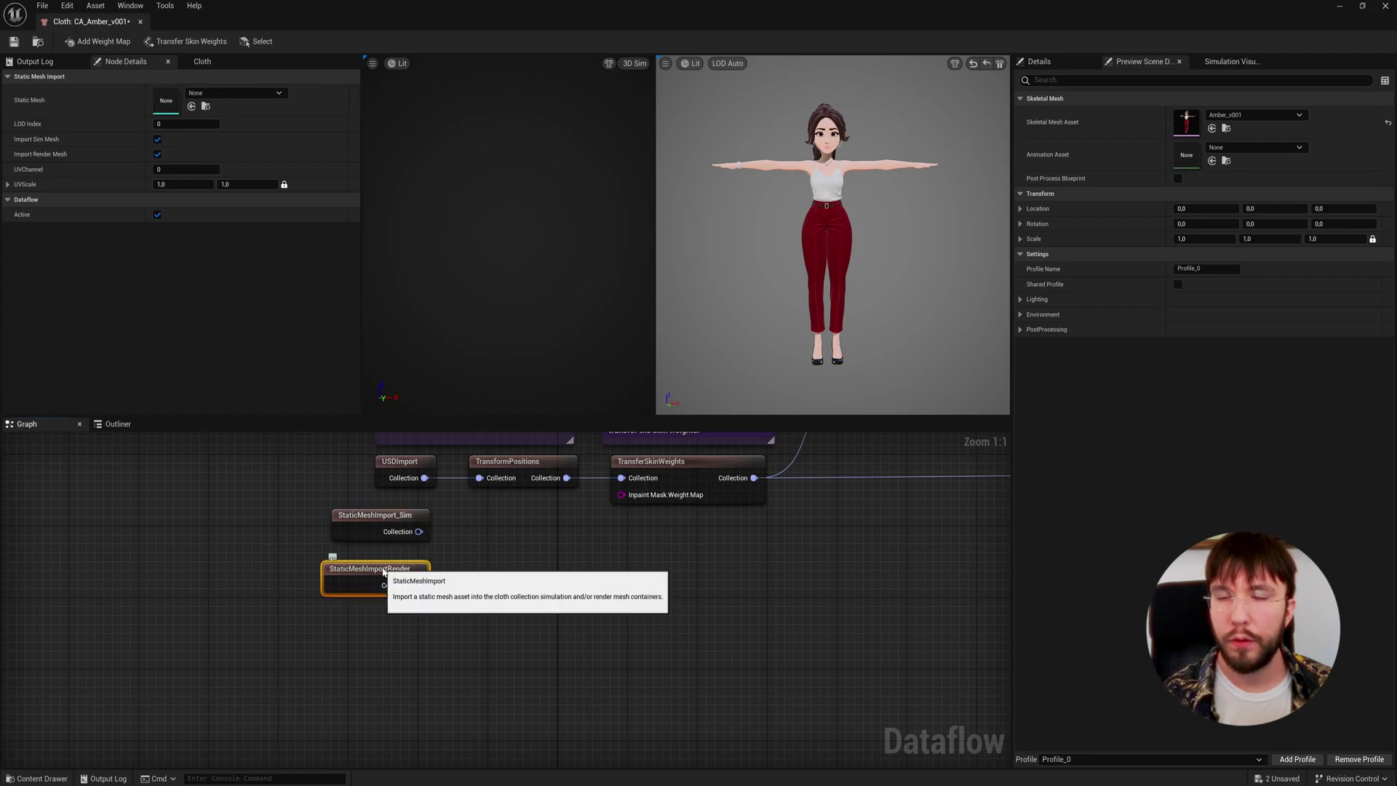
left_click(233, 94)
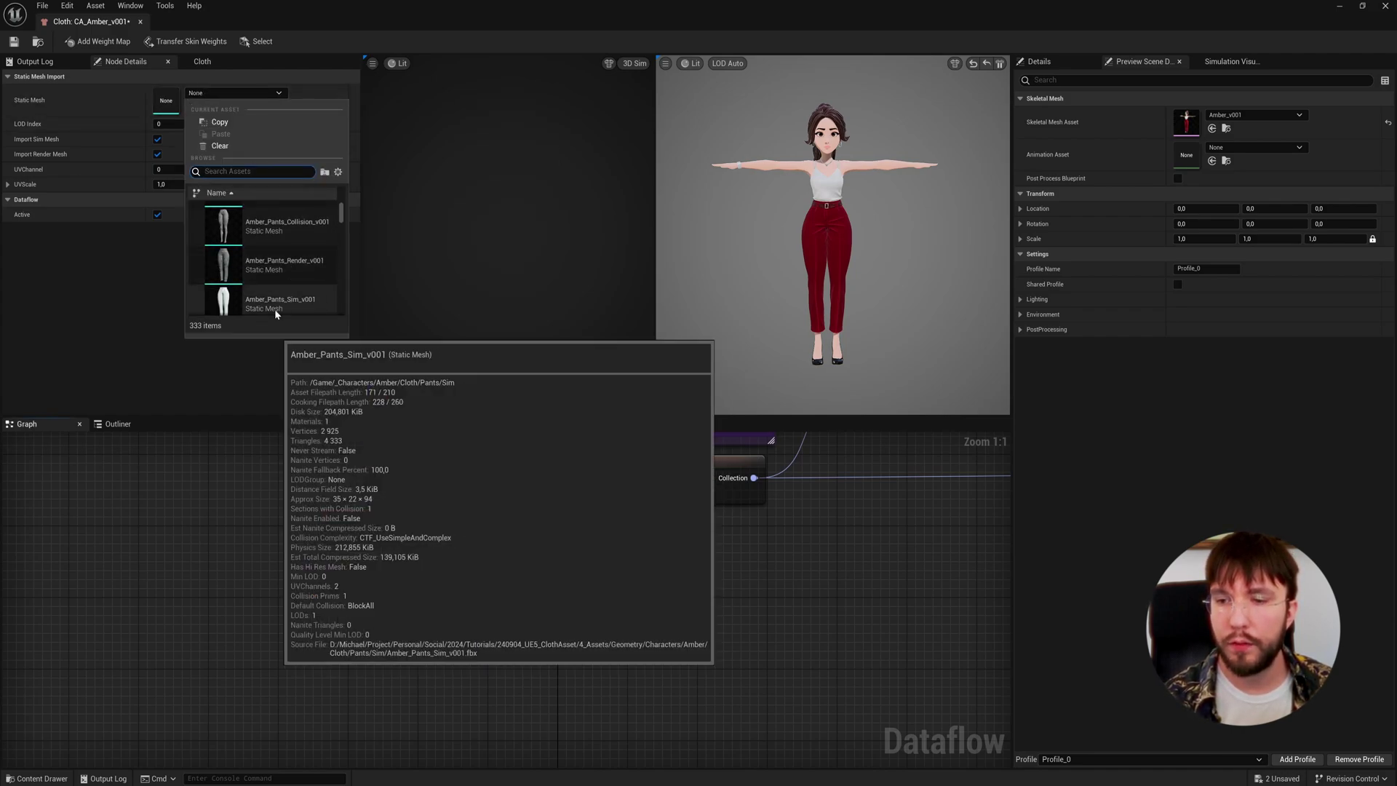
left_click(270, 271)
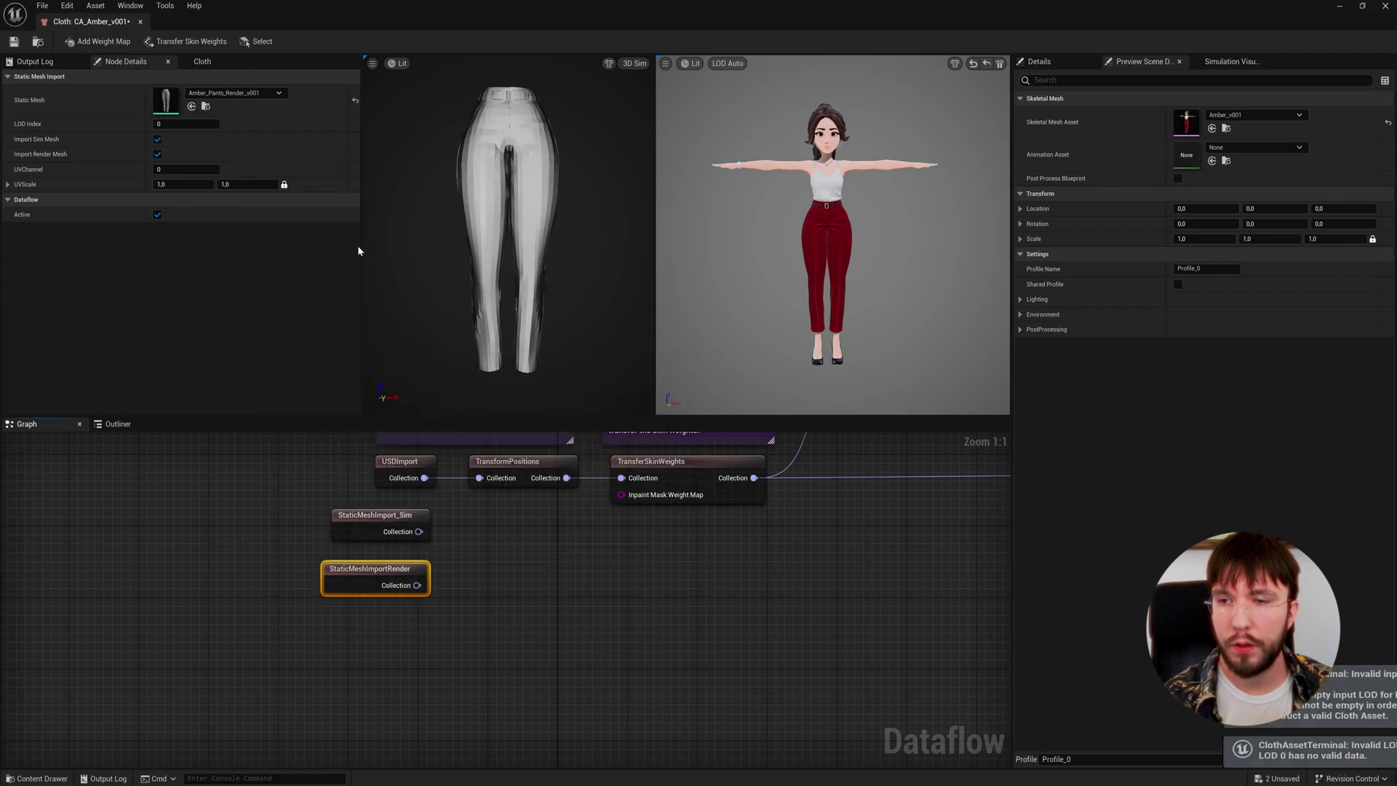
Step: Uncheck Import Render Mesh on the sim node and Import Sim Mesh on the render node
left_click(626, 65)
left_click(640, 80)
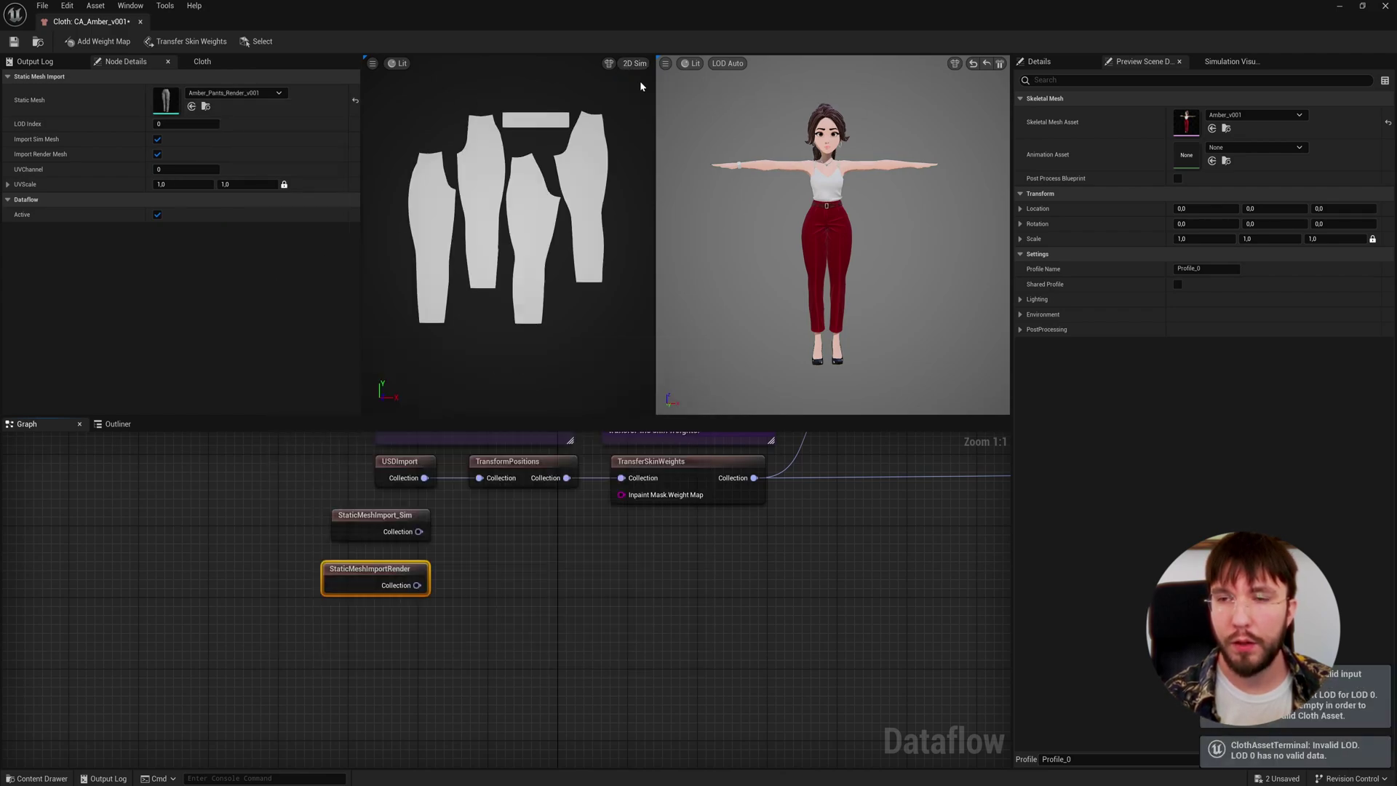
left_click(644, 66)
left_click(647, 92)
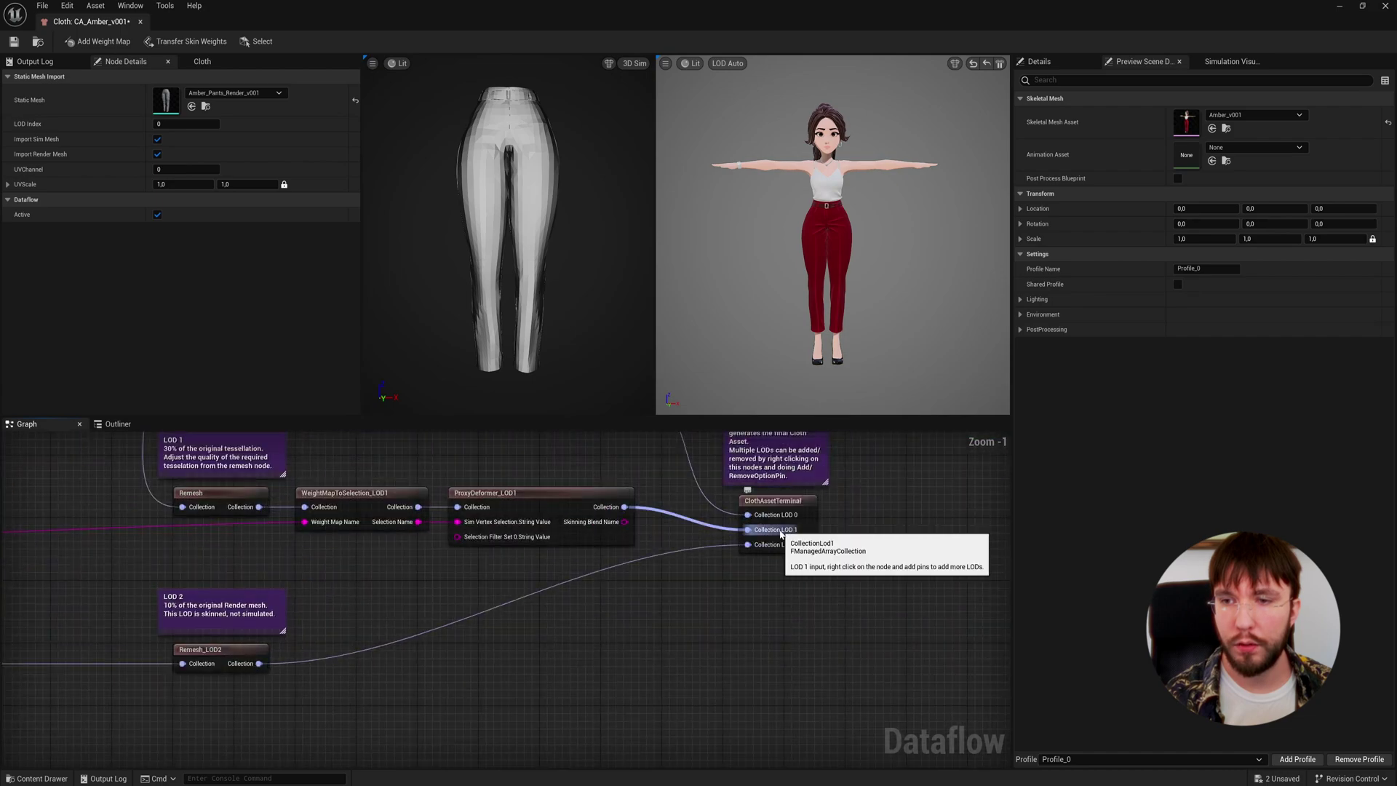
left_click(748, 530)
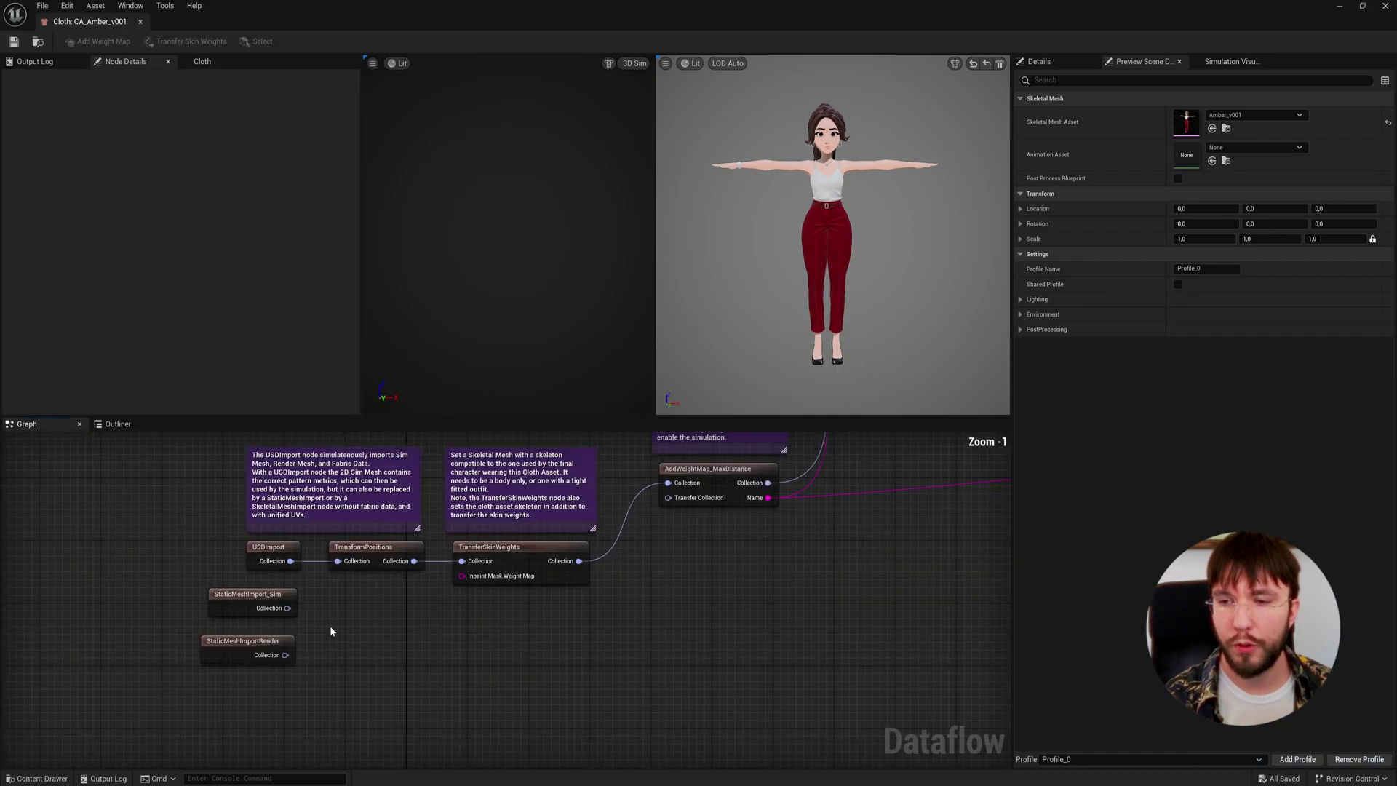
scroll(331, 631, "up", 1)
left_click(234, 590)
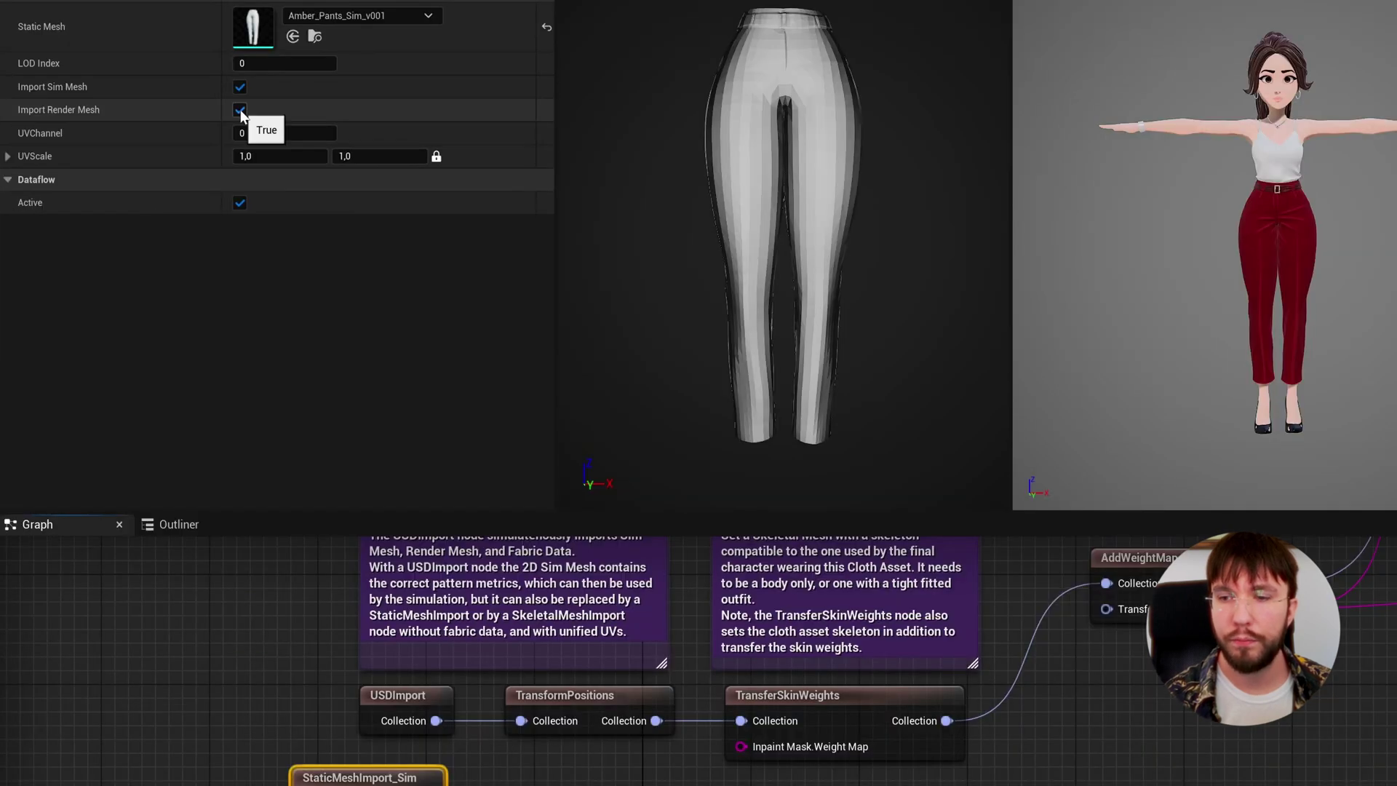
left_click(240, 110)
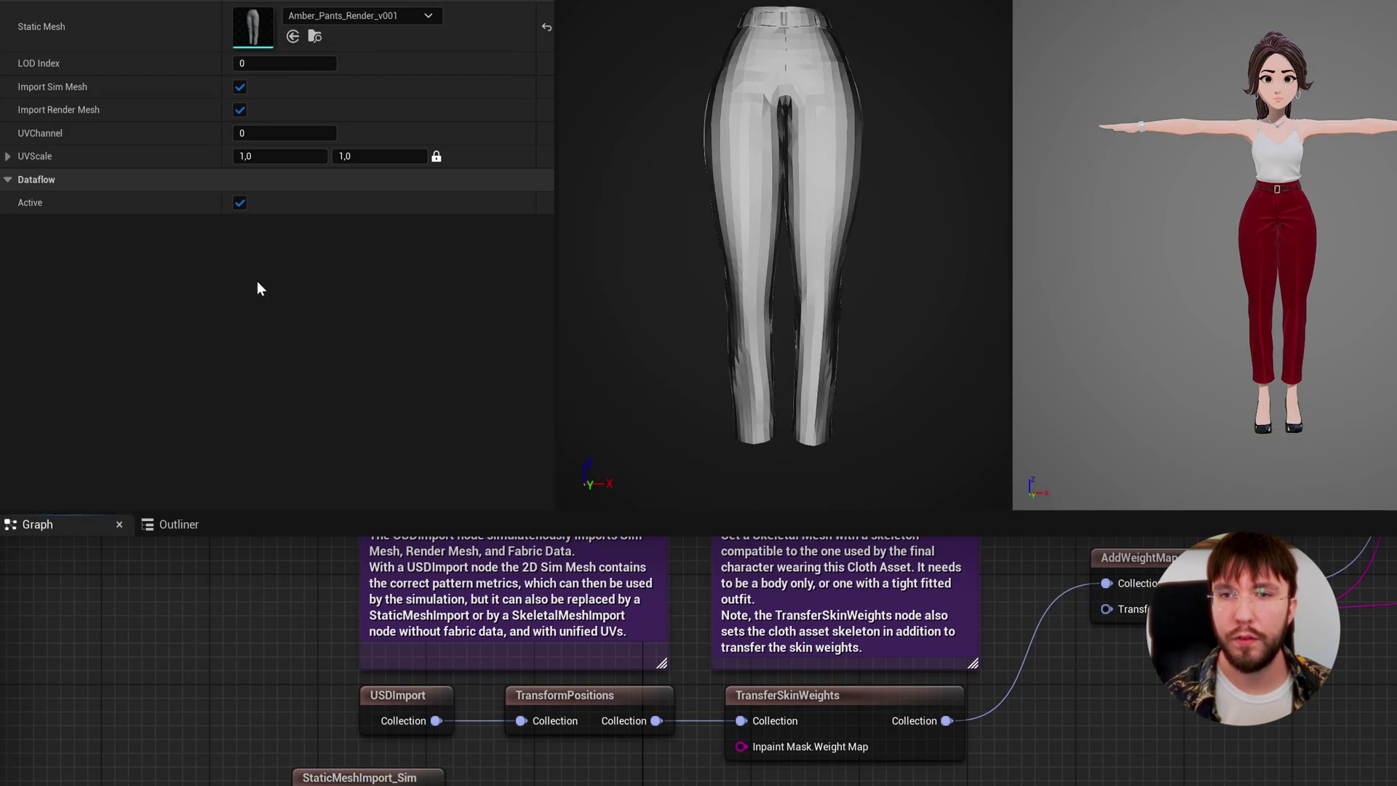
left_click(239, 87)
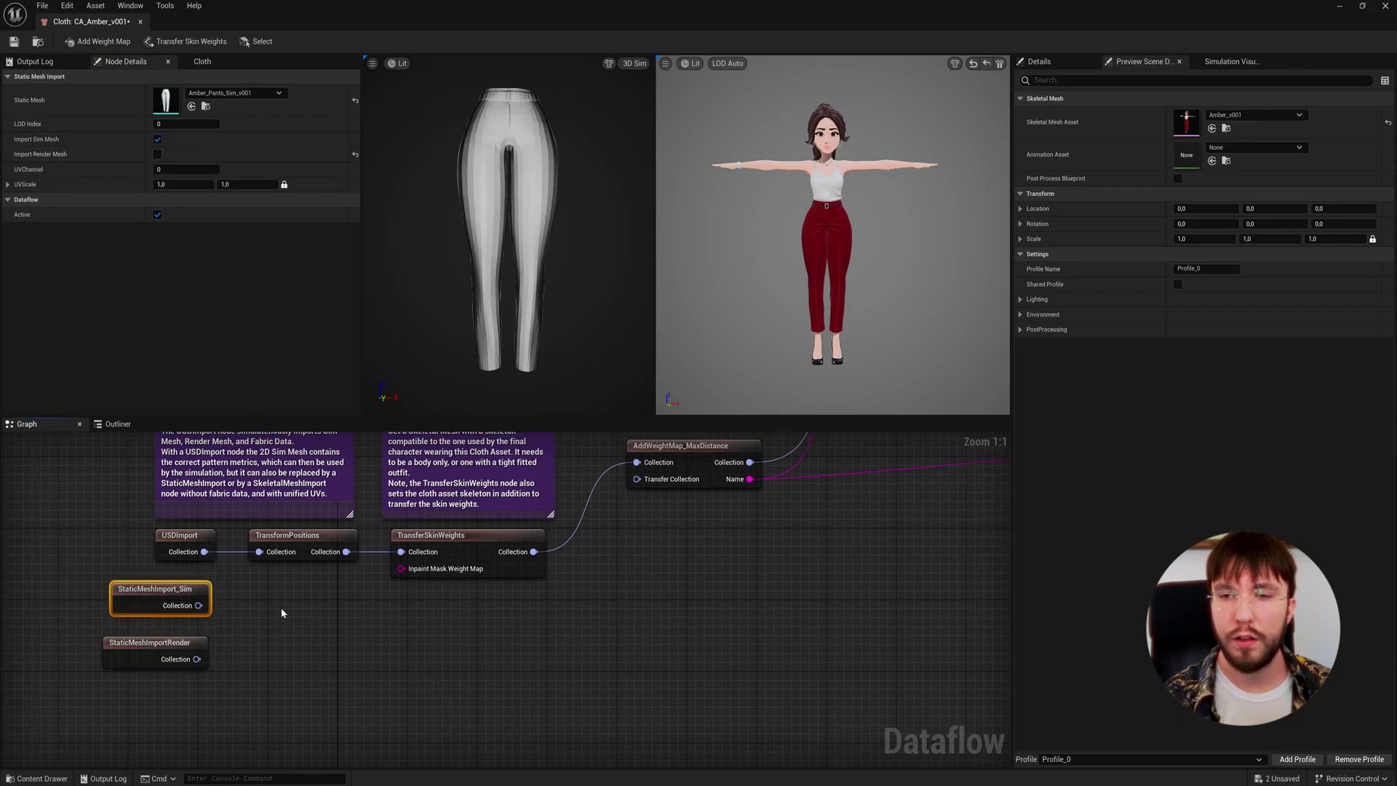
Step: Add a MergeClothCollections node wired from the StaticMeshImport_Sim output
left_click_drag(80, 579, 50, 643)
left_click(225, 645)
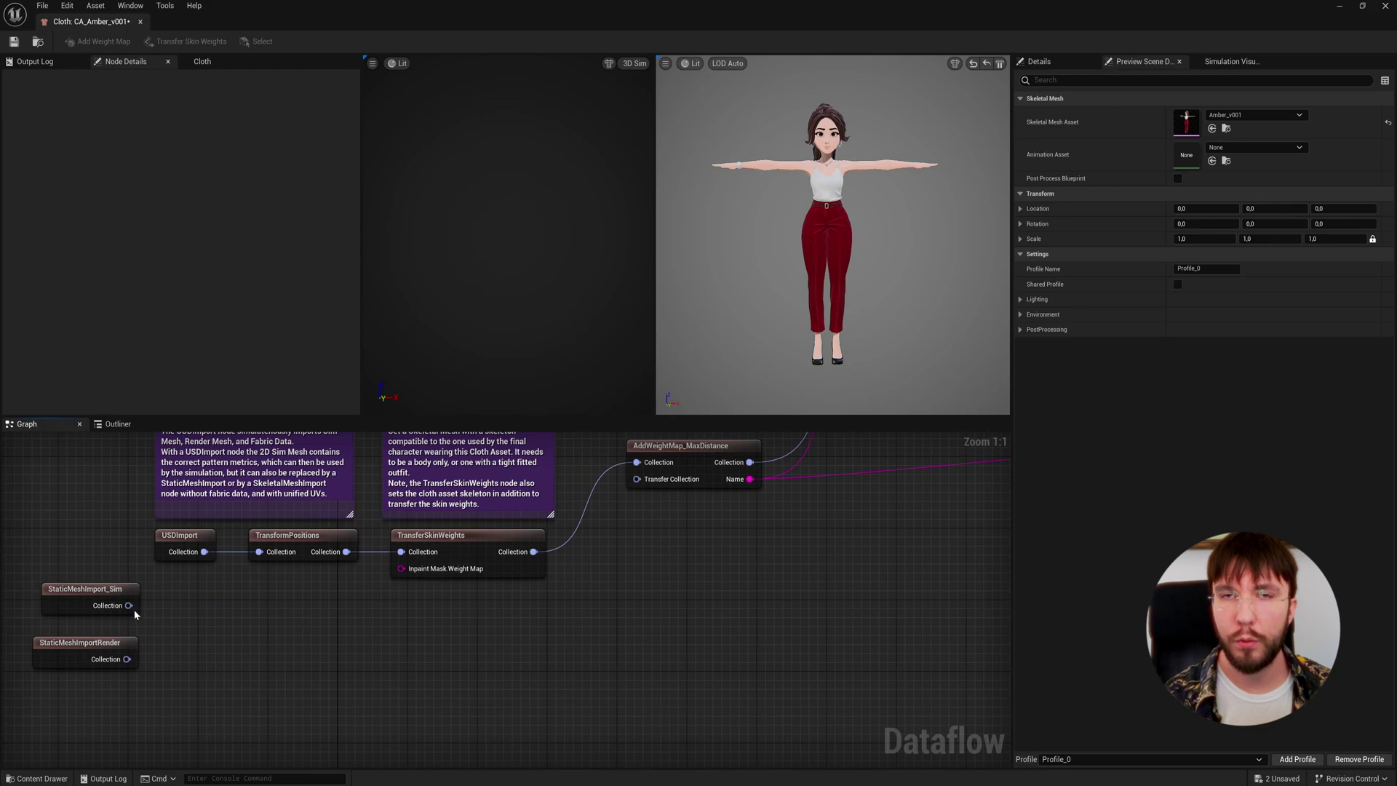
left_click_drag(129, 605, 186, 631)
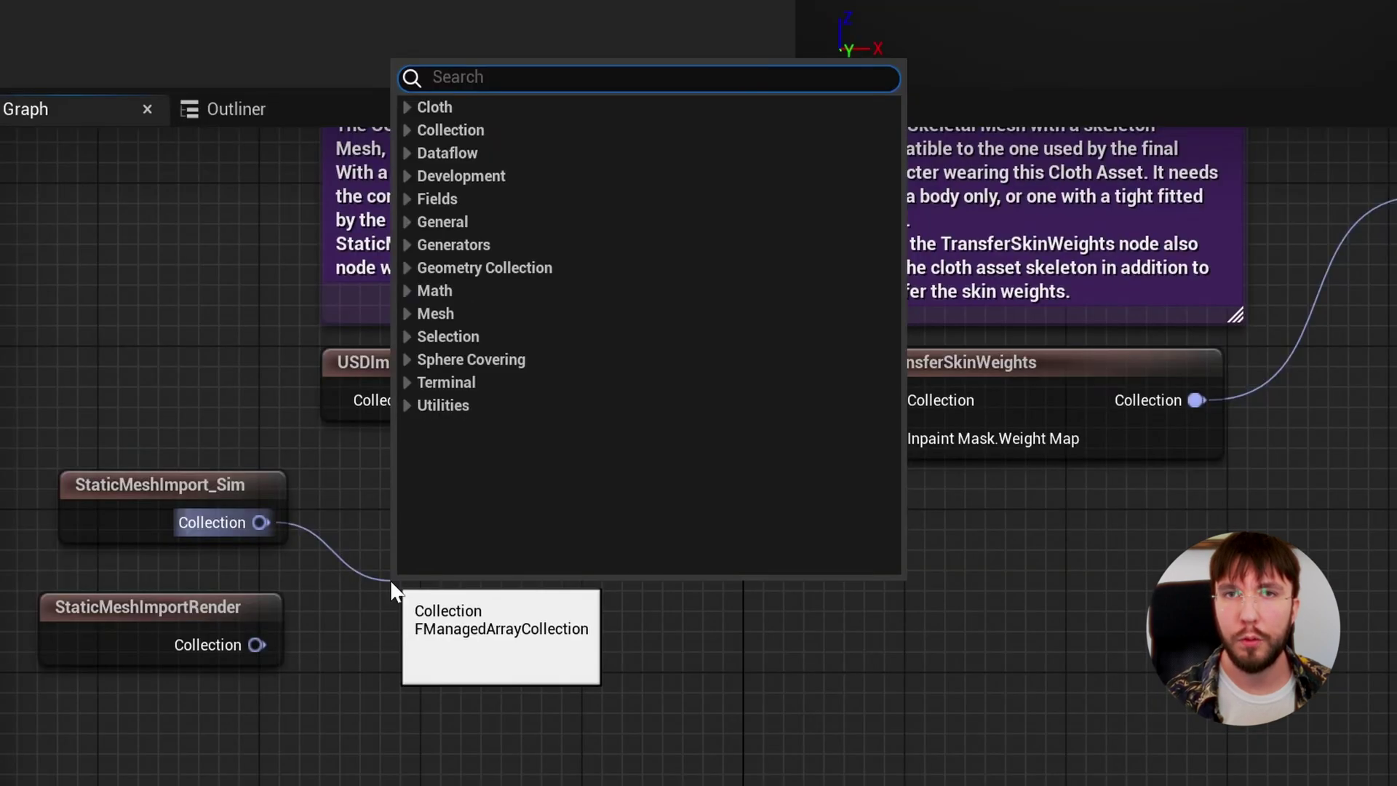
type("merge")
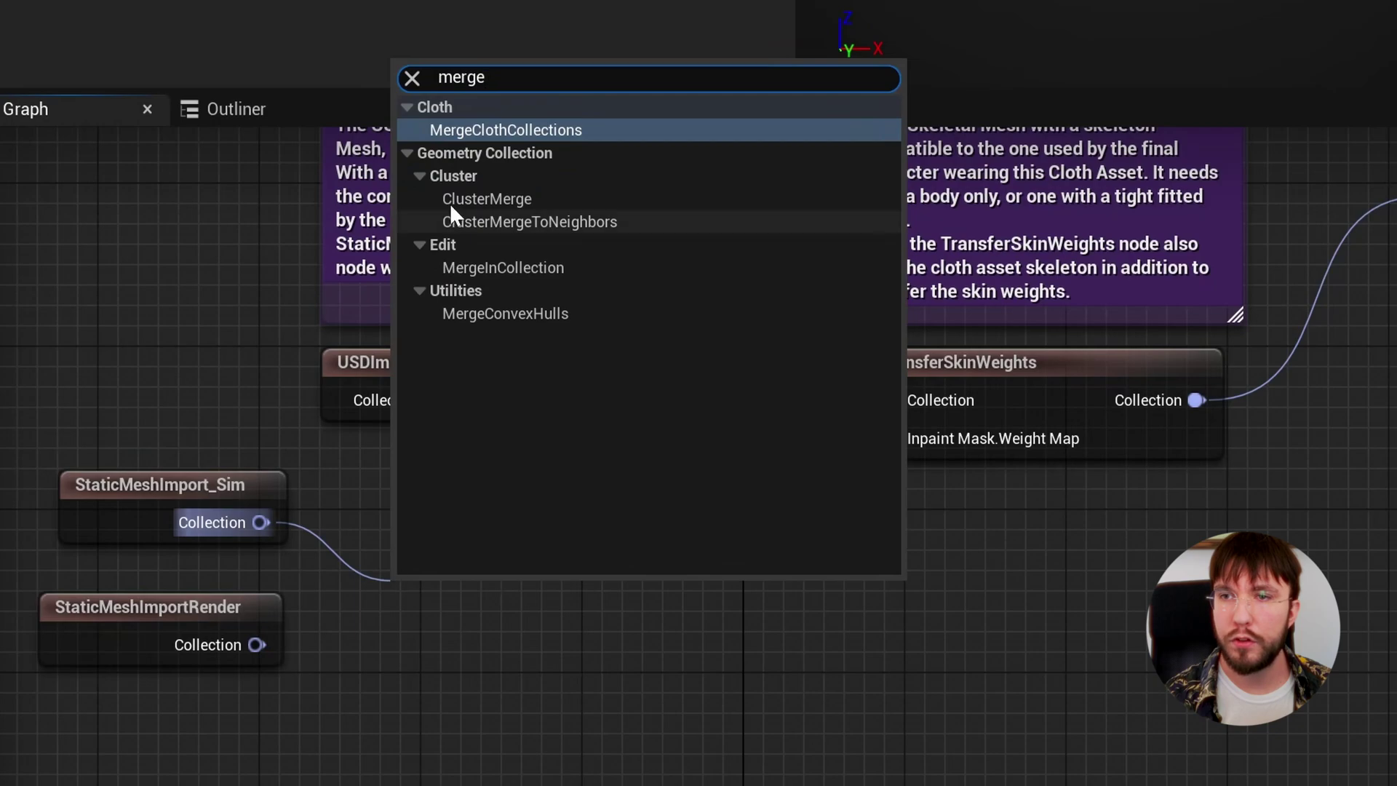
left_click(524, 131)
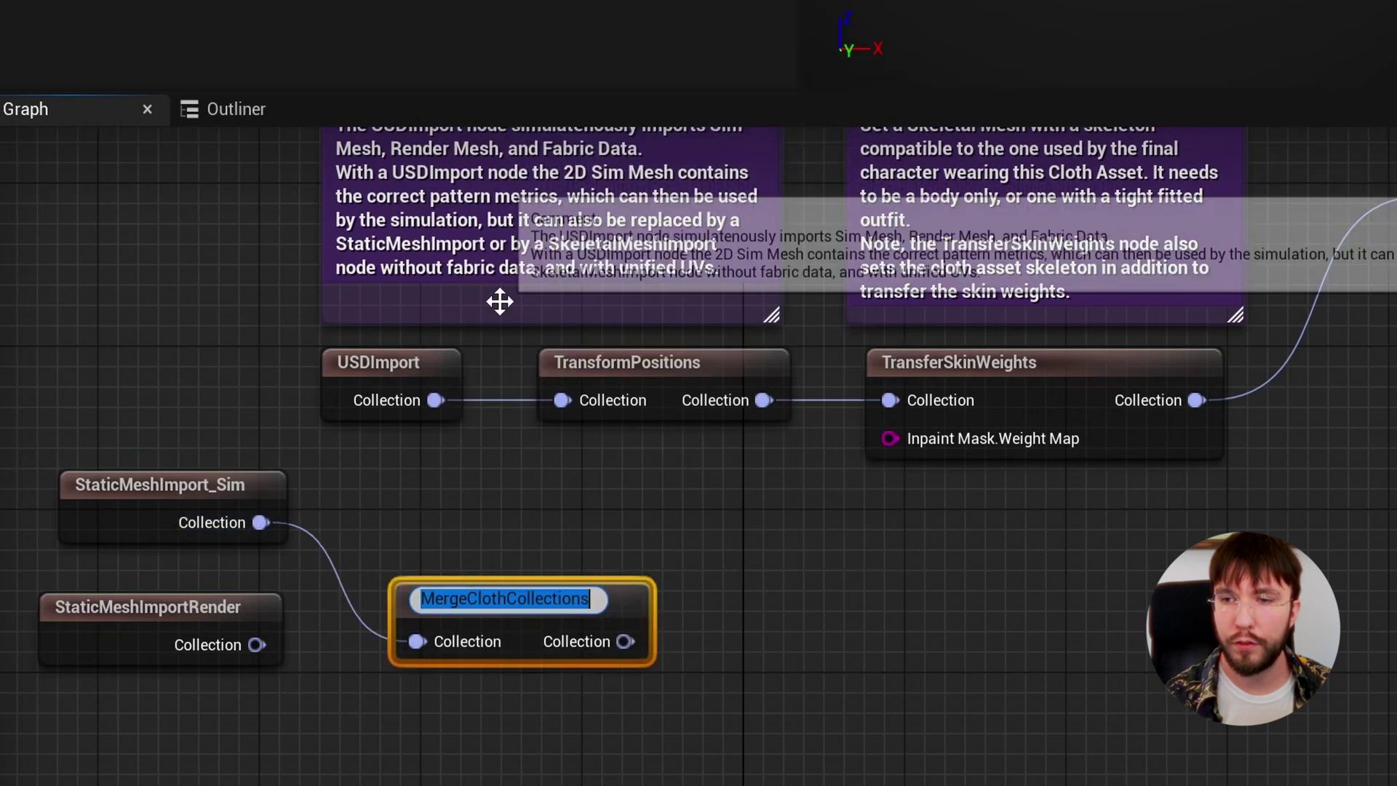
left_click(749, 636)
left_click_drag(528, 603, 497, 551)
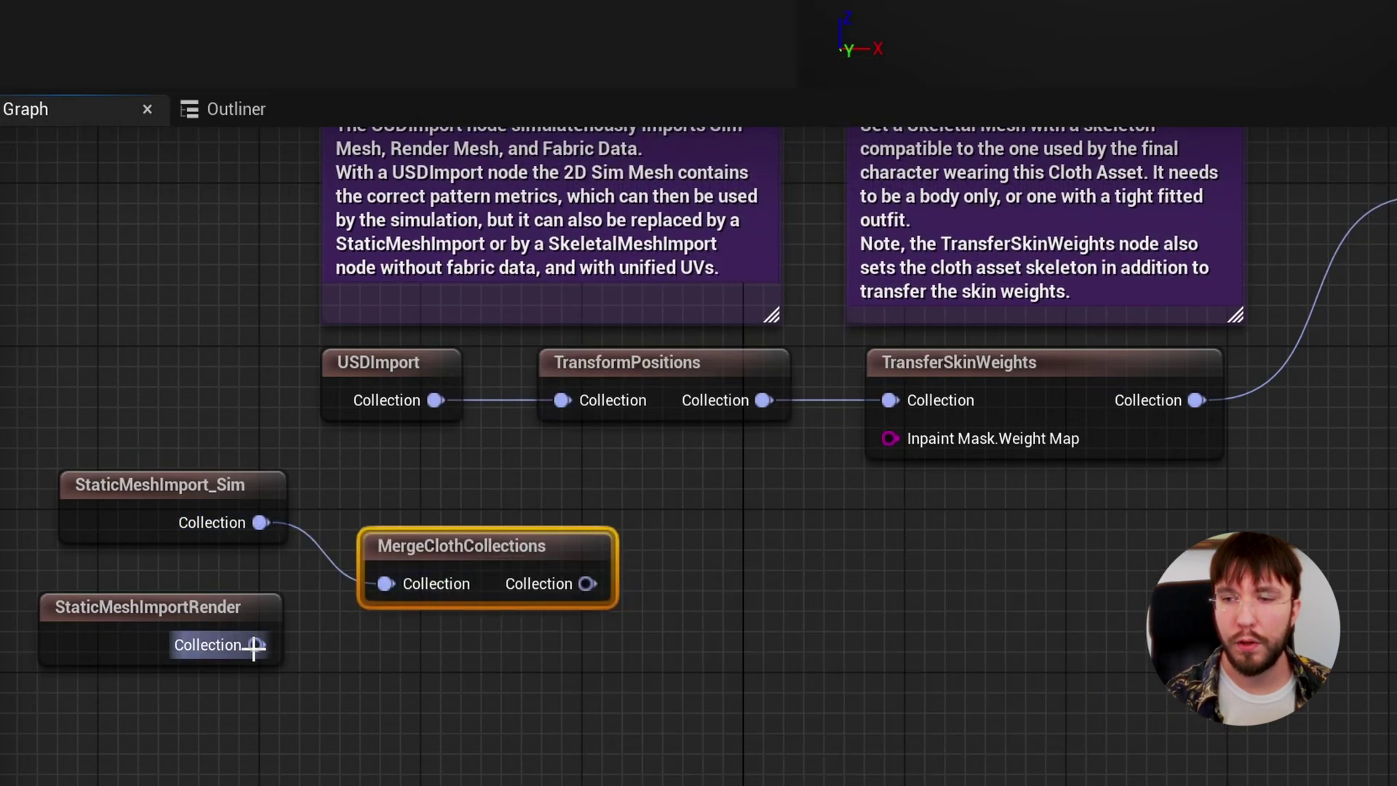
Step: Add a second Collection pin and feed both sim and render imports into the merge node
left_click_drag(256, 645, 397, 596)
left_click_drag(187, 638, 184, 633)
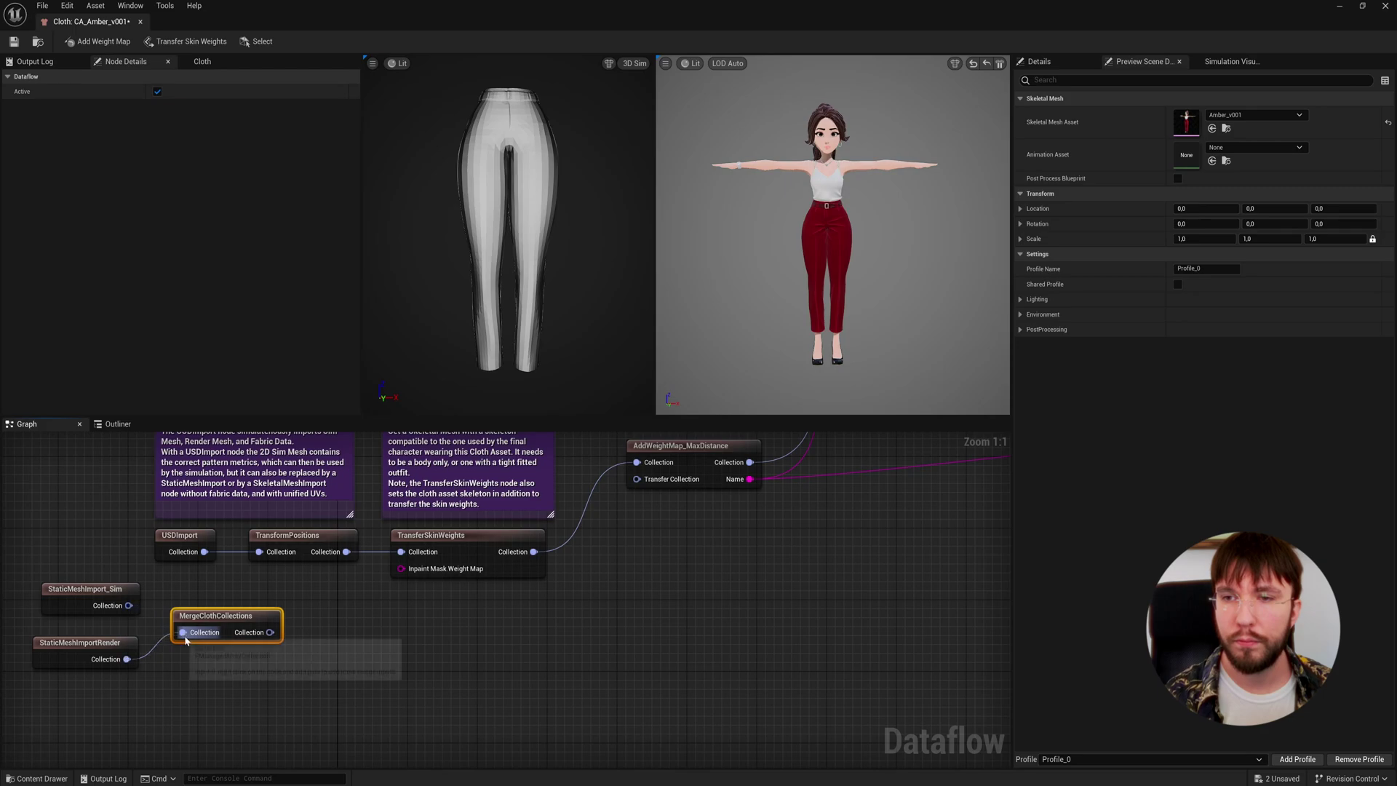
right_click(182, 632)
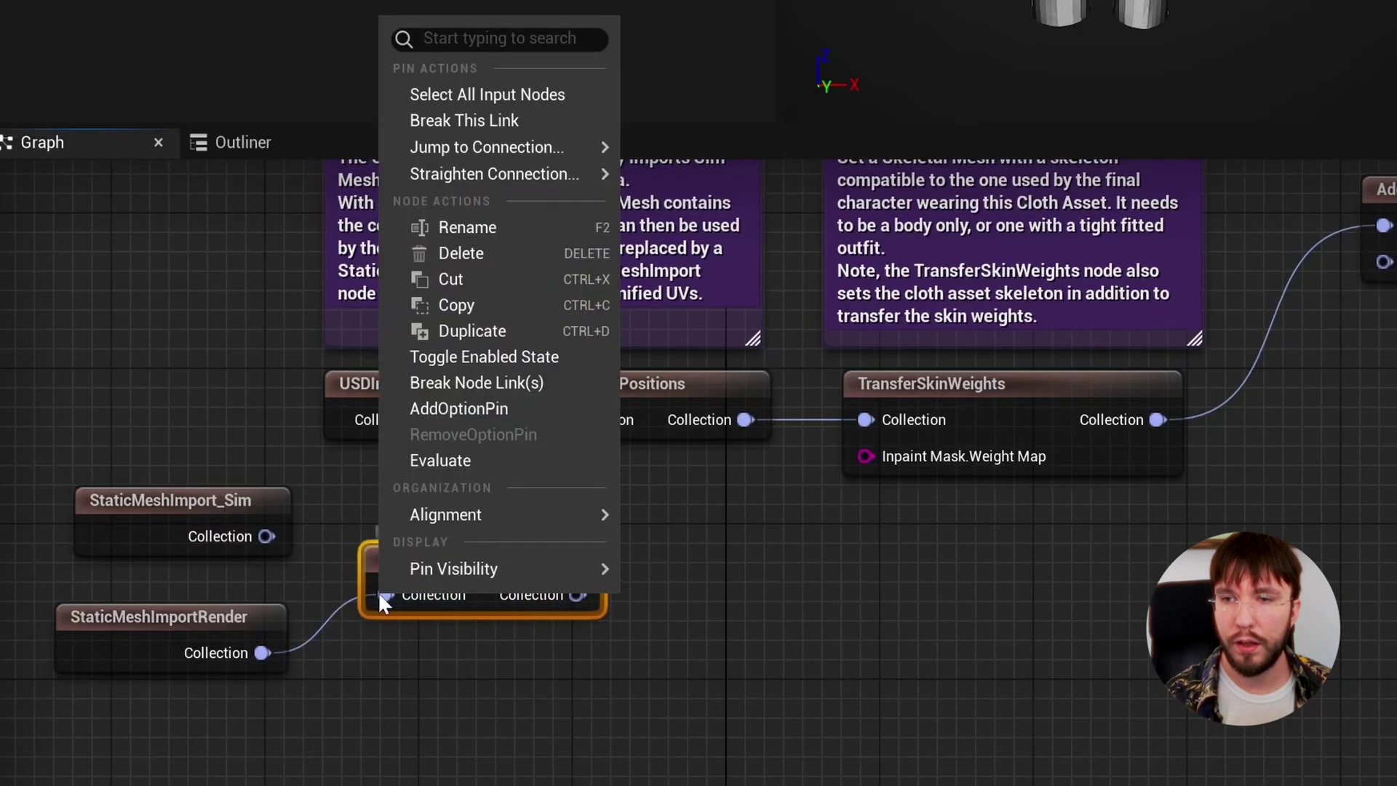
left_click(440, 408)
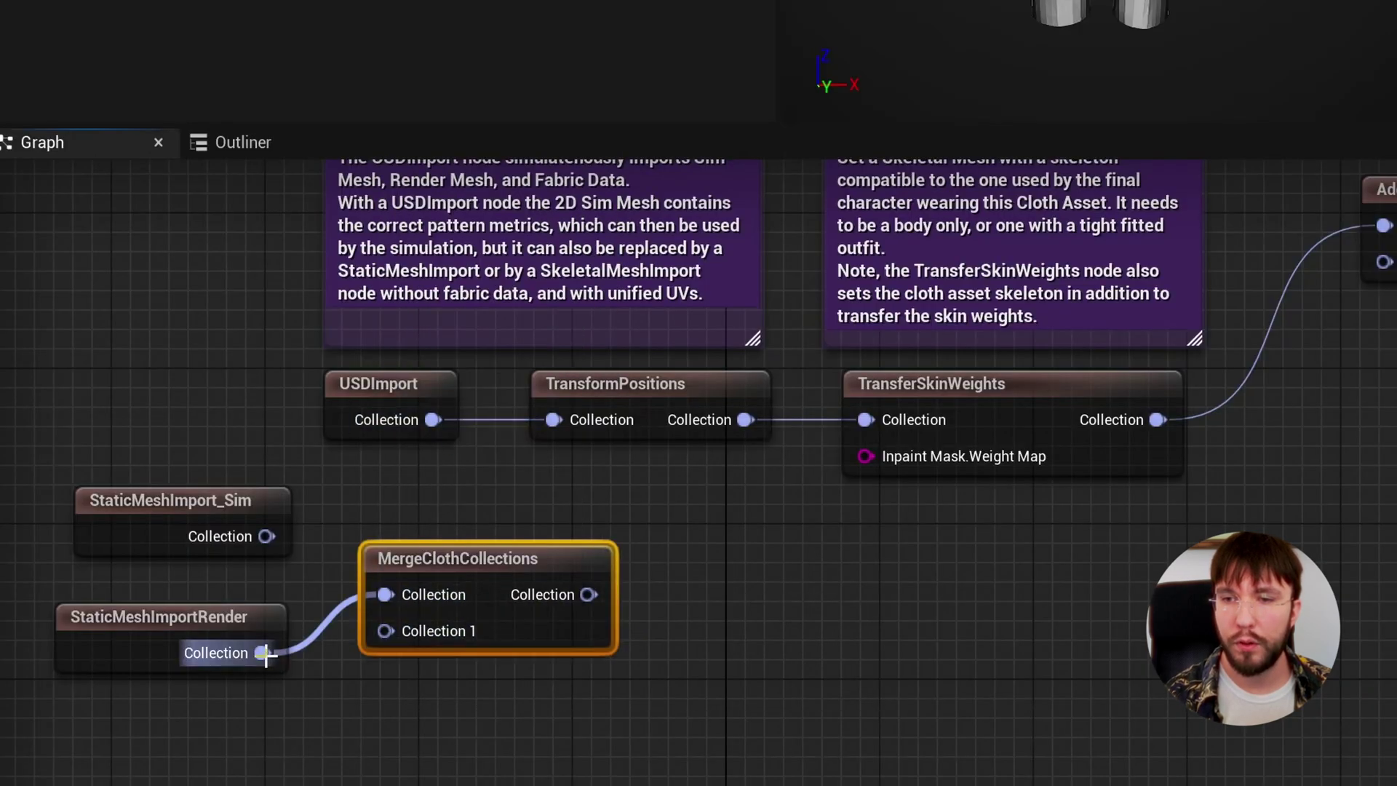
left_click_drag(263, 653, 386, 631)
left_click_drag(273, 535, 386, 594)
left_click_drag(439, 556, 425, 537)
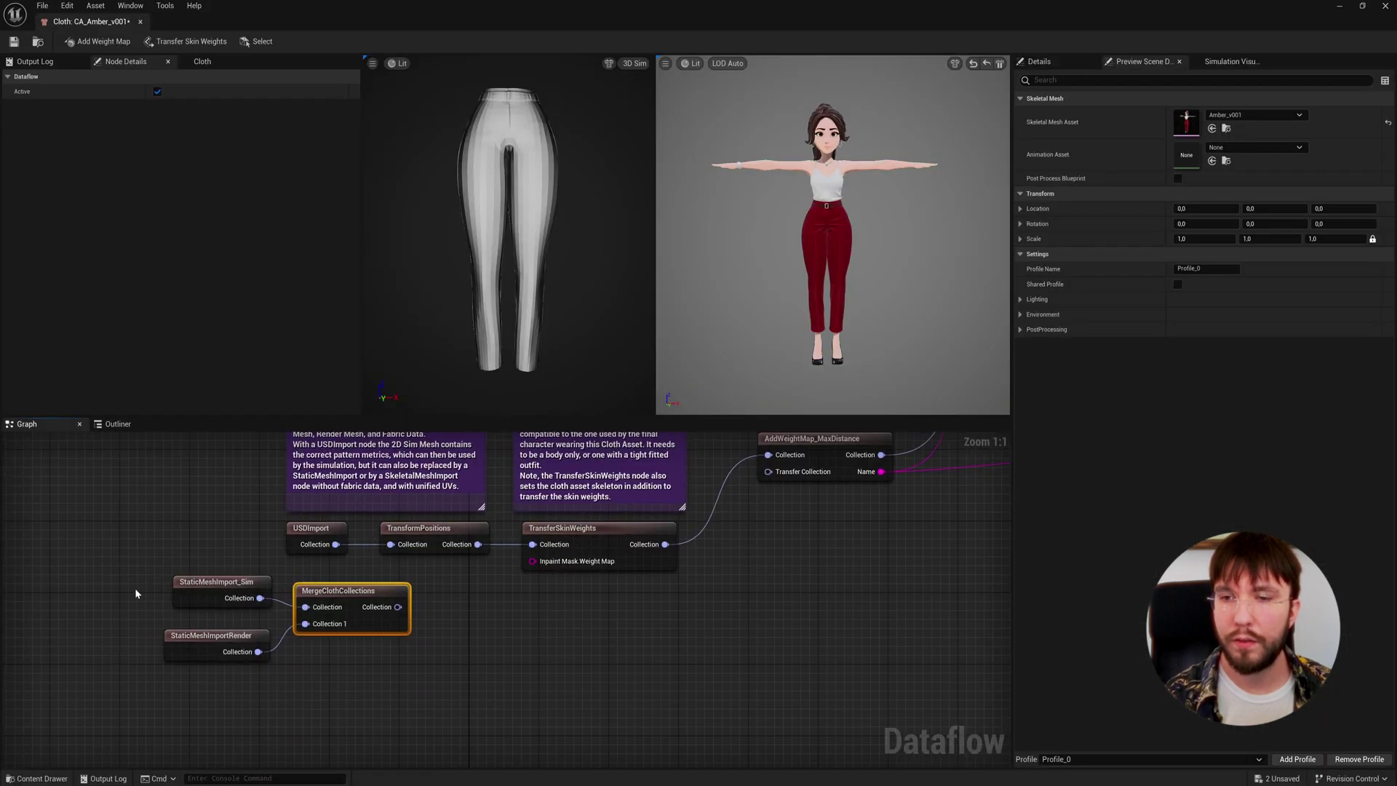
left_click_drag(244, 492, 639, 650)
left_click_drag(297, 654, 299, 654)
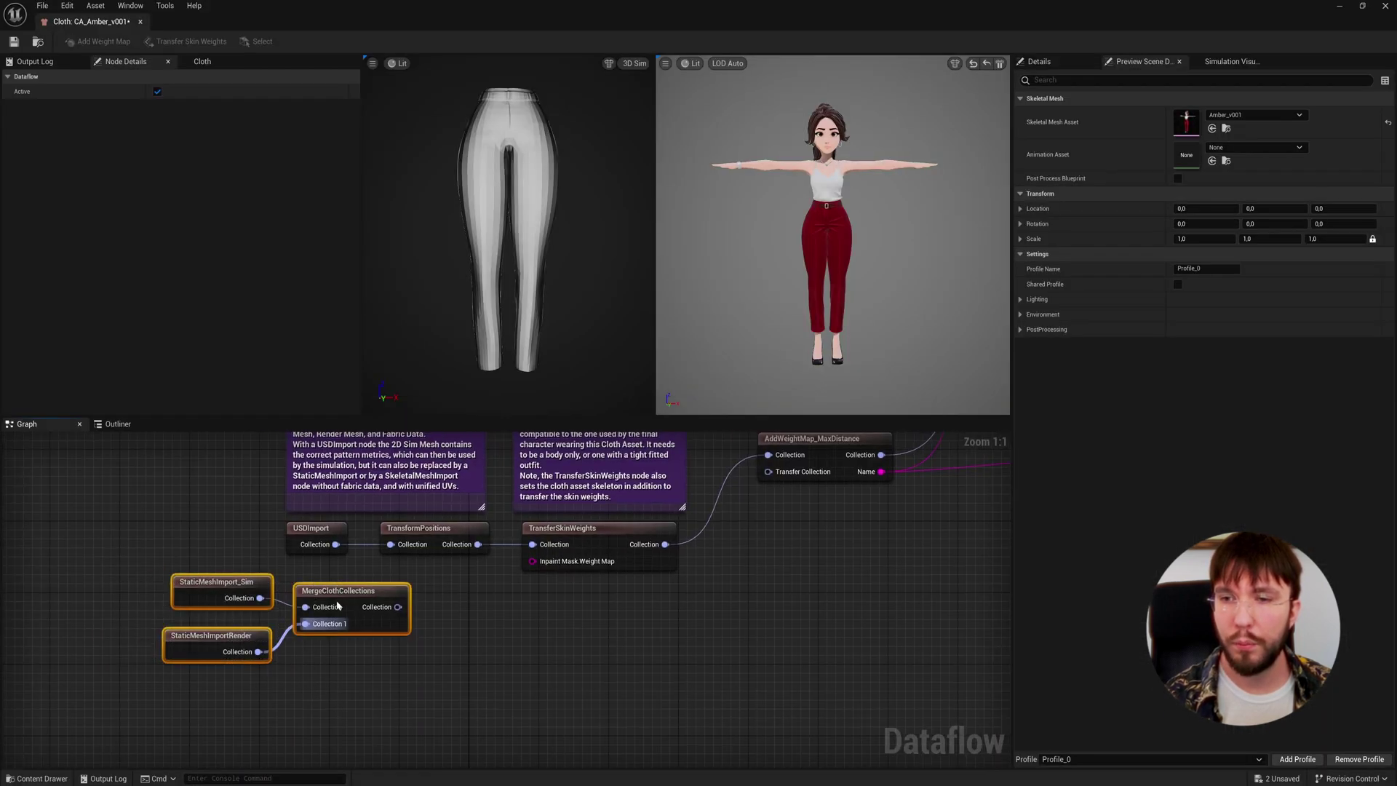
left_click_drag(348, 598, 392, 550)
Step: Recenter the cloth preview on Amber and inspect the pants
left_click(353, 664)
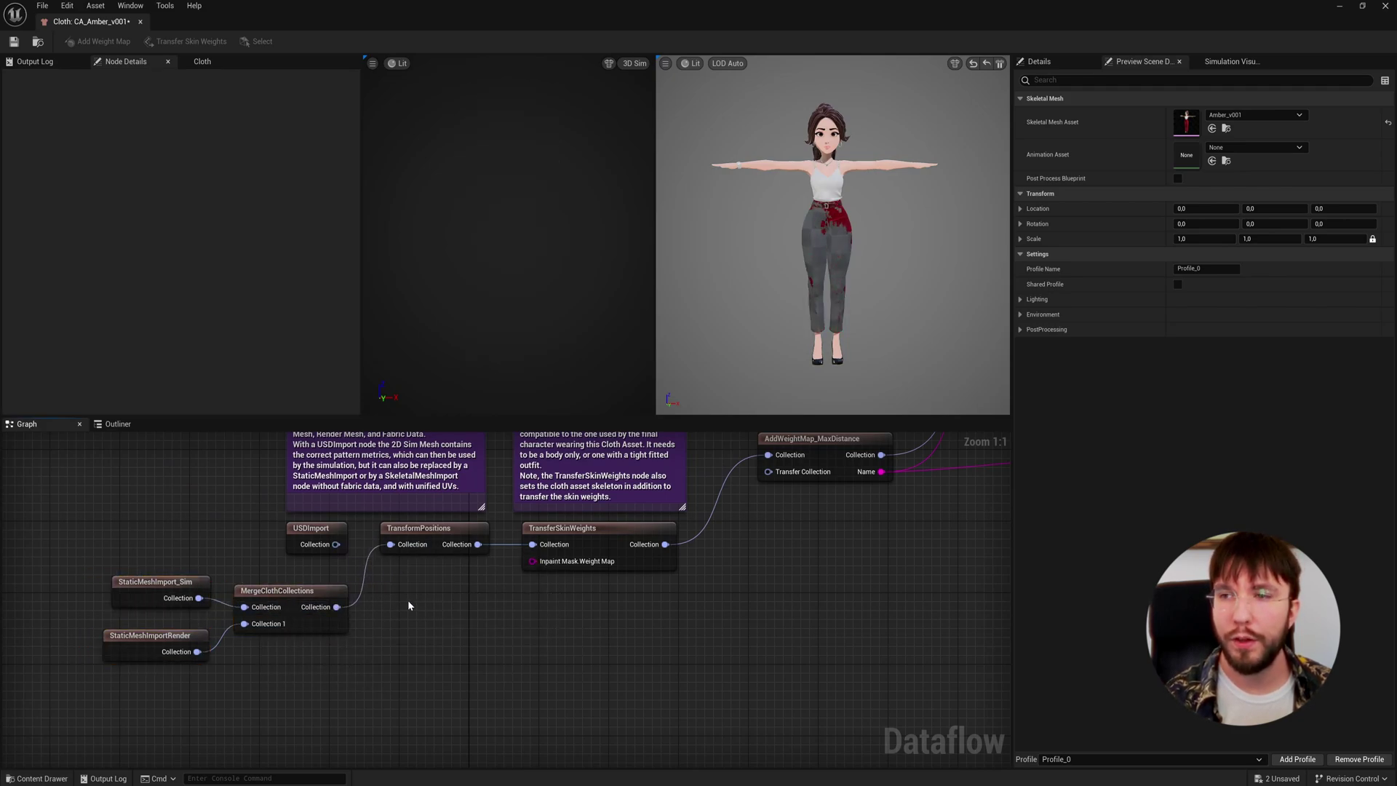
middle_click_drag(838, 278, 863, 287)
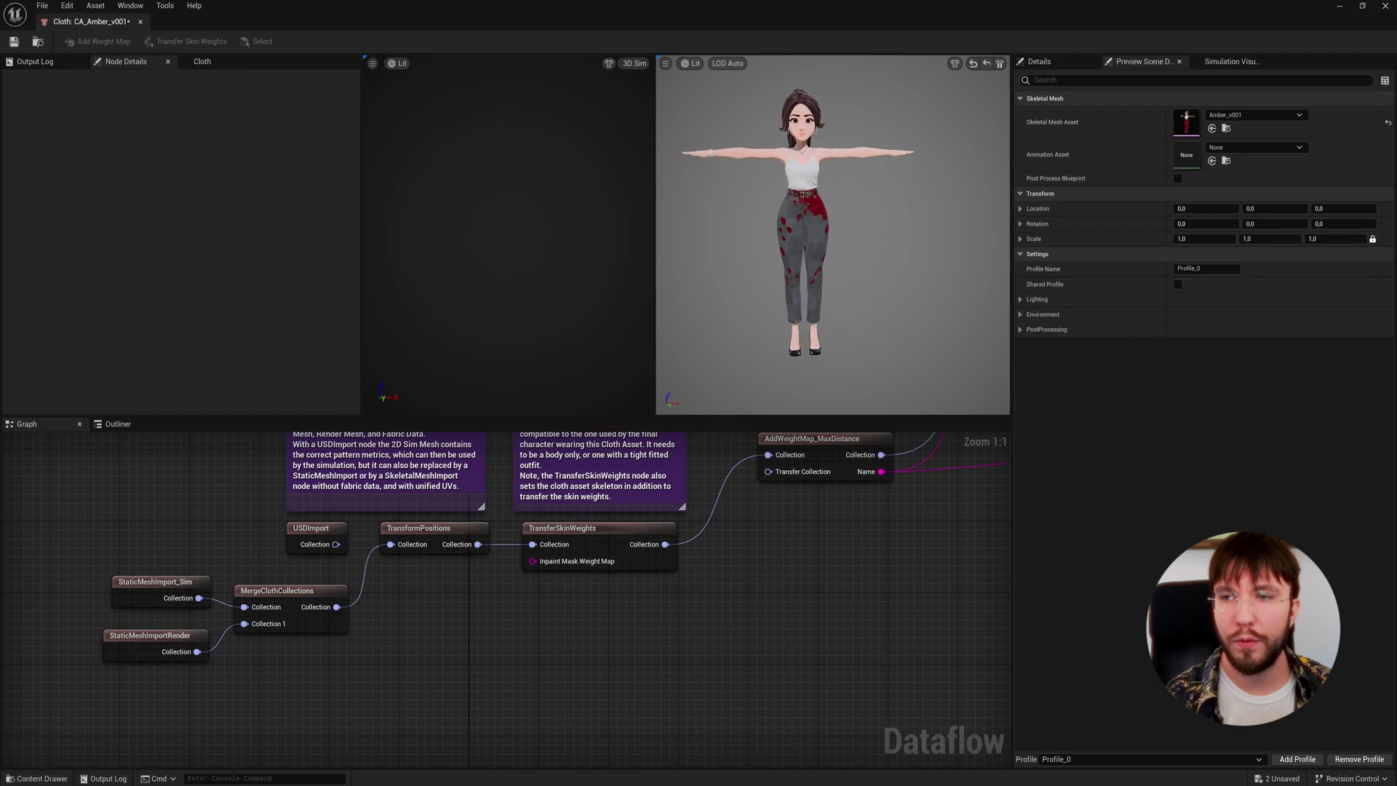
scroll(833, 233, "up", 5)
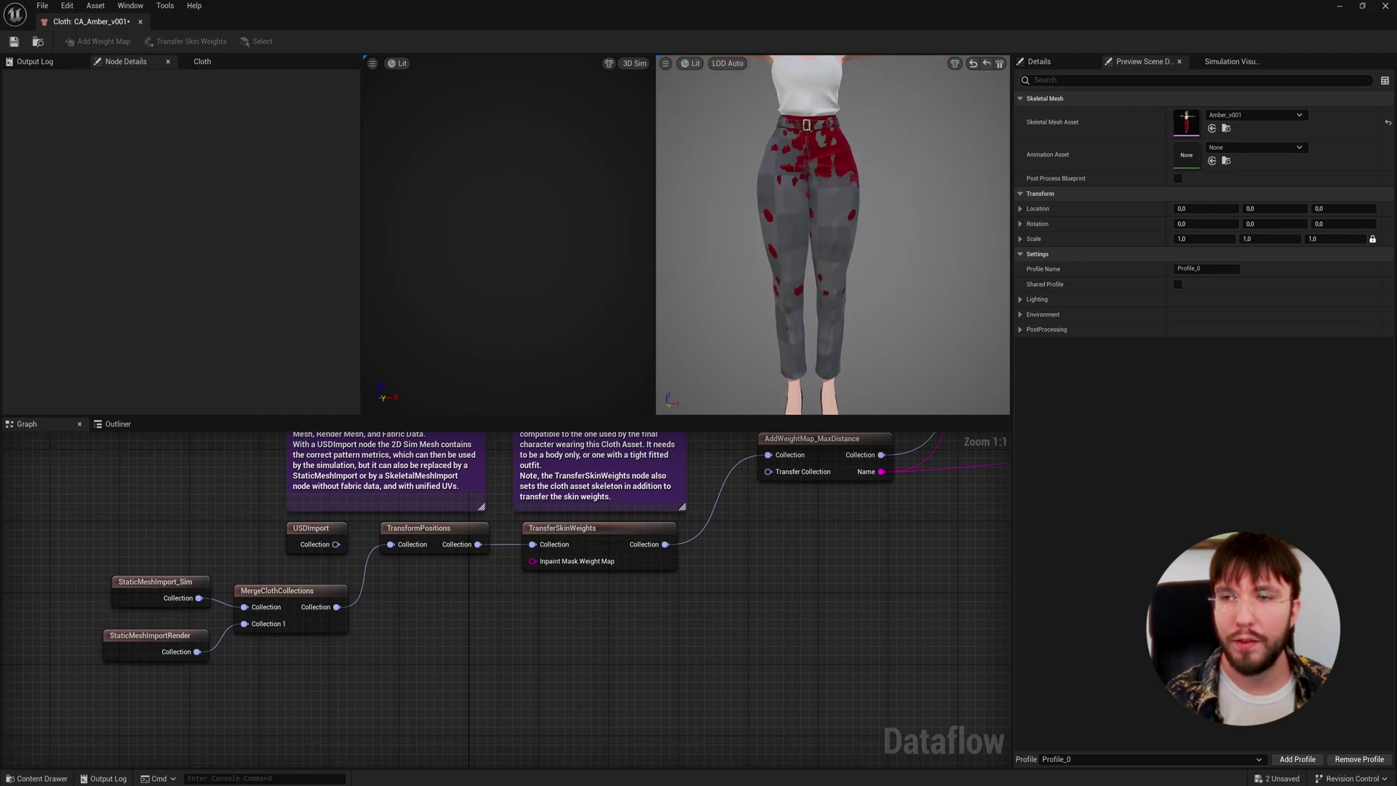
scroll(833, 233, "down", 5)
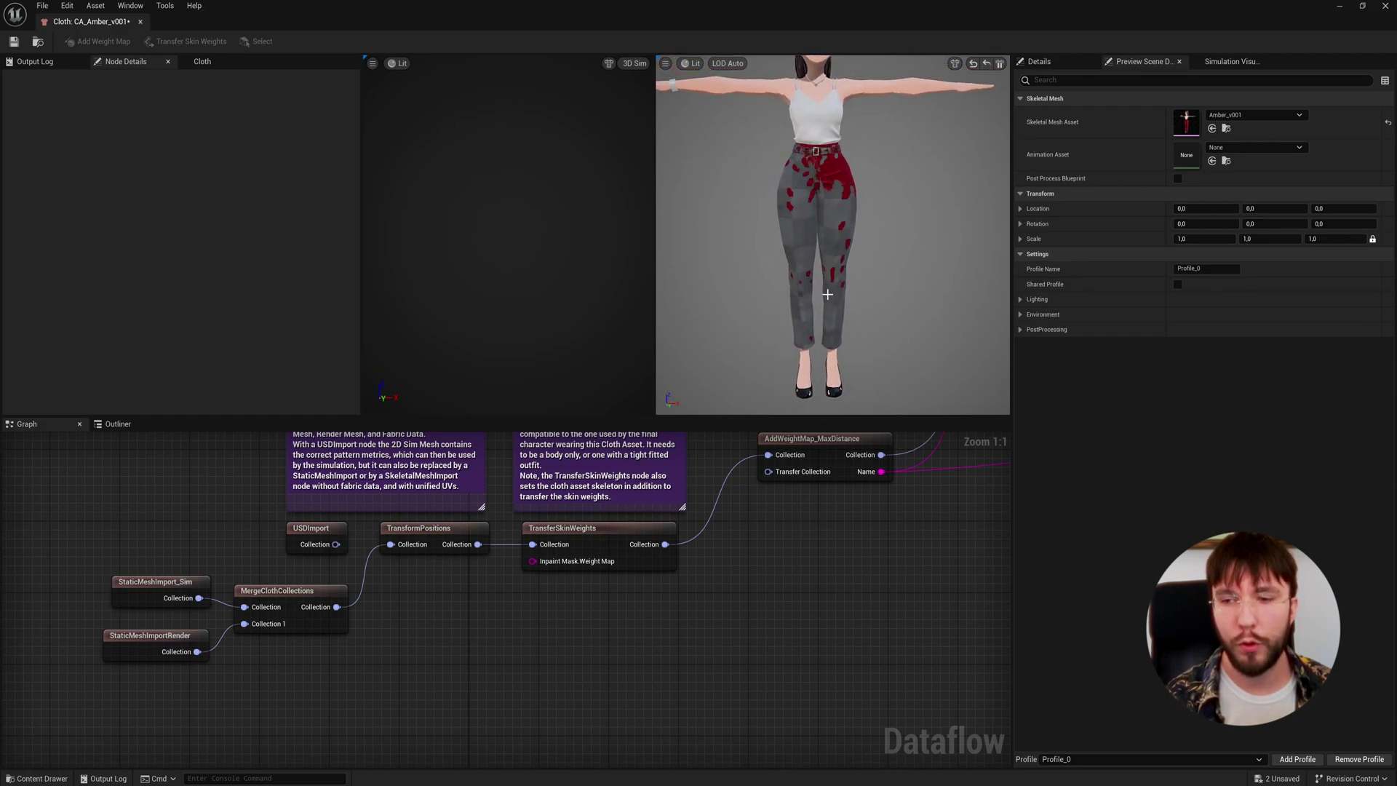
left_click(832, 229)
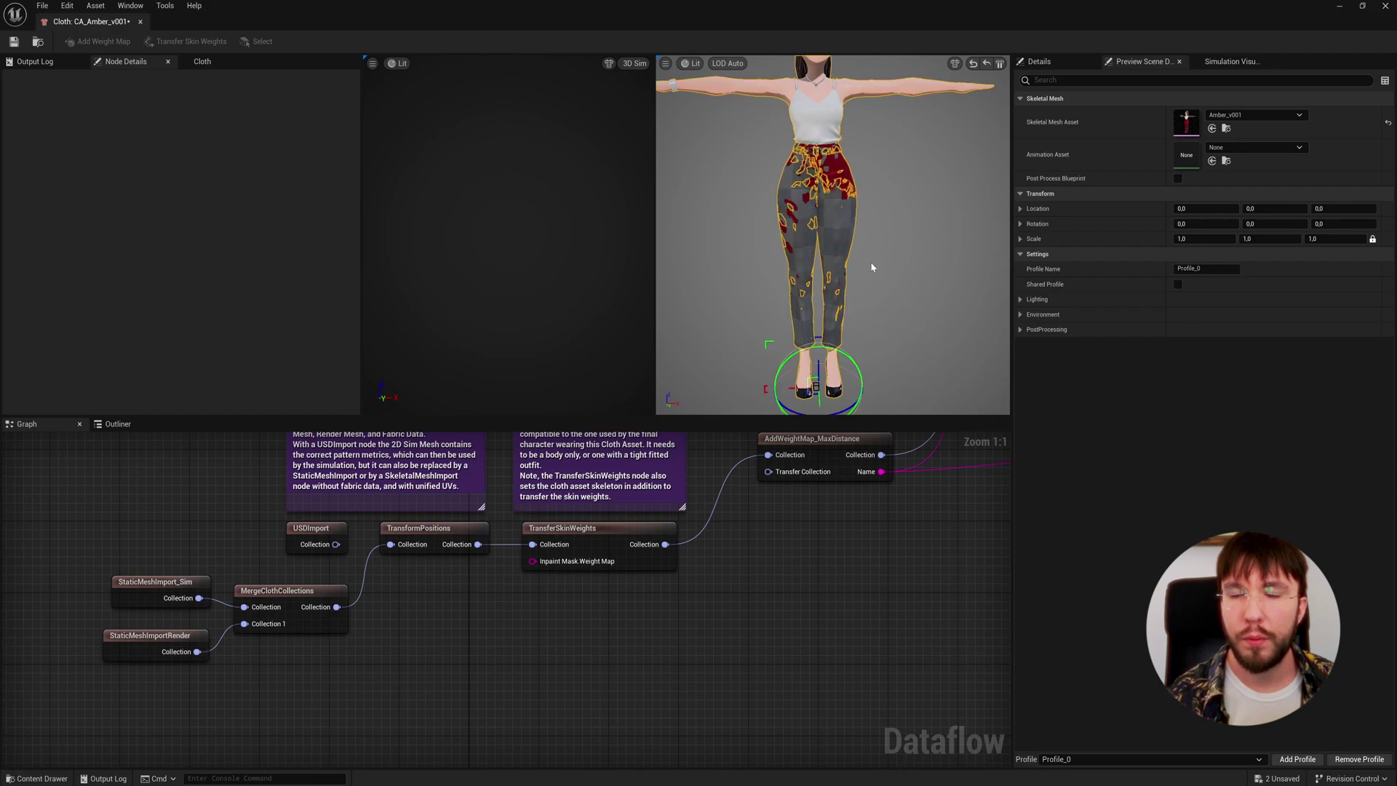
scroll(832, 229, "up", 5)
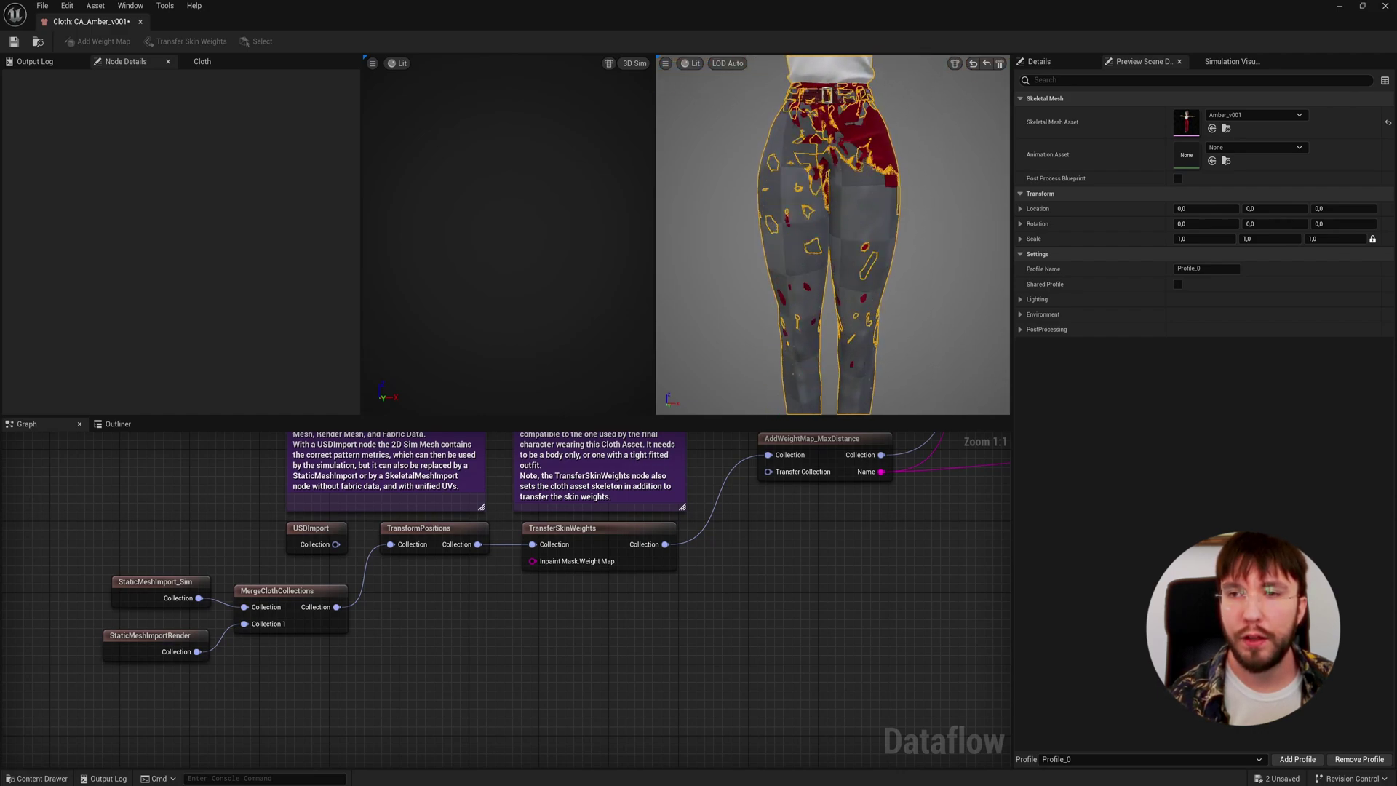
scroll(902, 282, "down", 5)
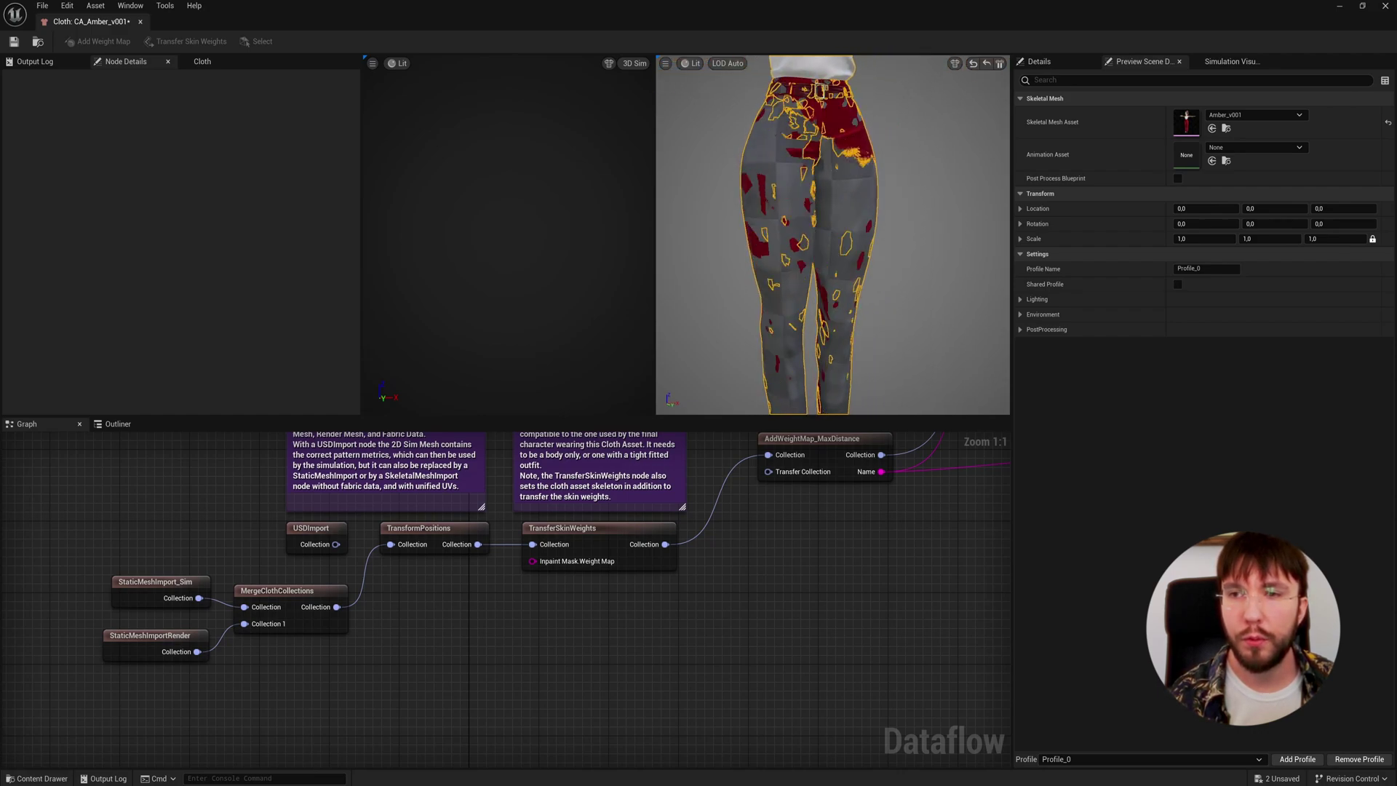
left_click(902, 281)
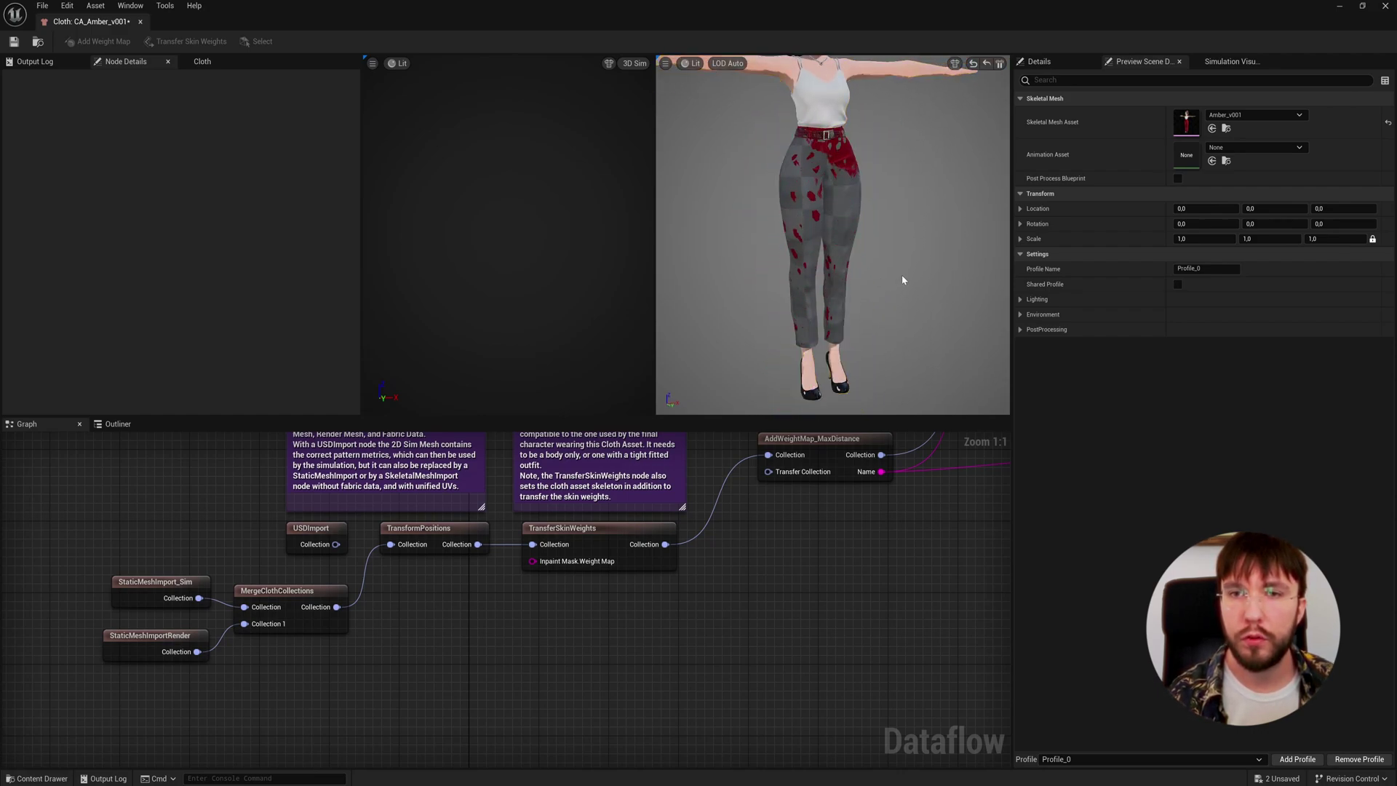
scroll(878, 247, "up", 2)
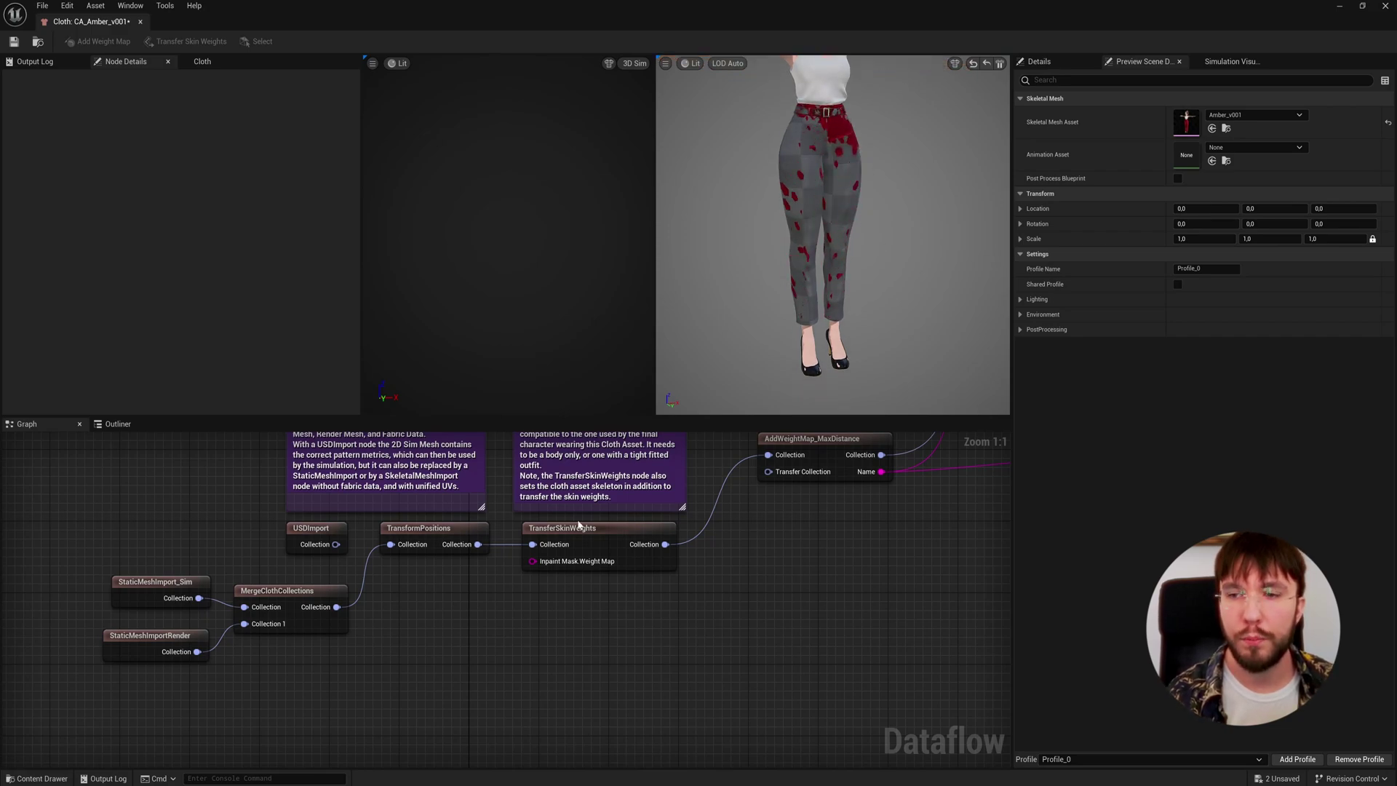
Step: Set the TransferSkinWeights node's Skeletal Mesh to Amber_v001
left_click(579, 527)
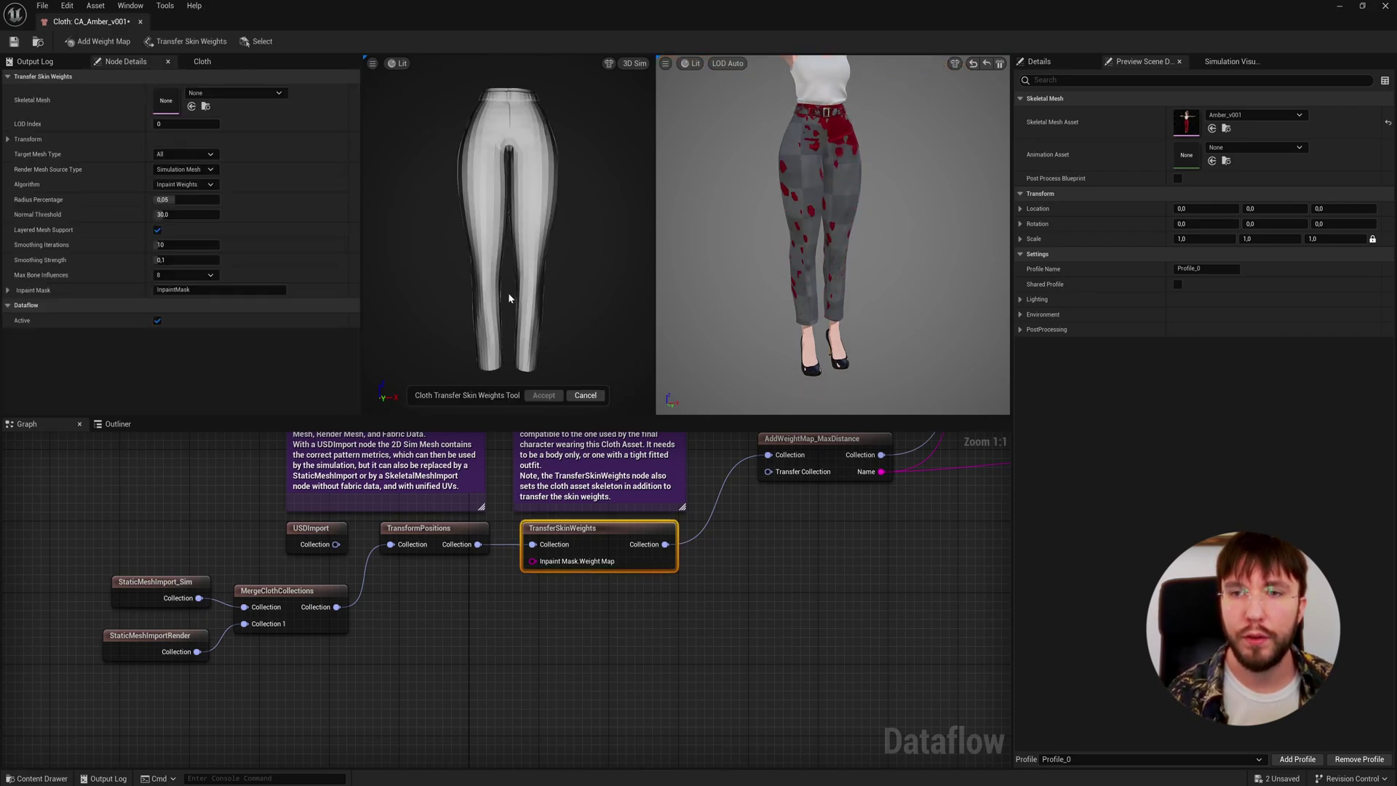
left_click(233, 92)
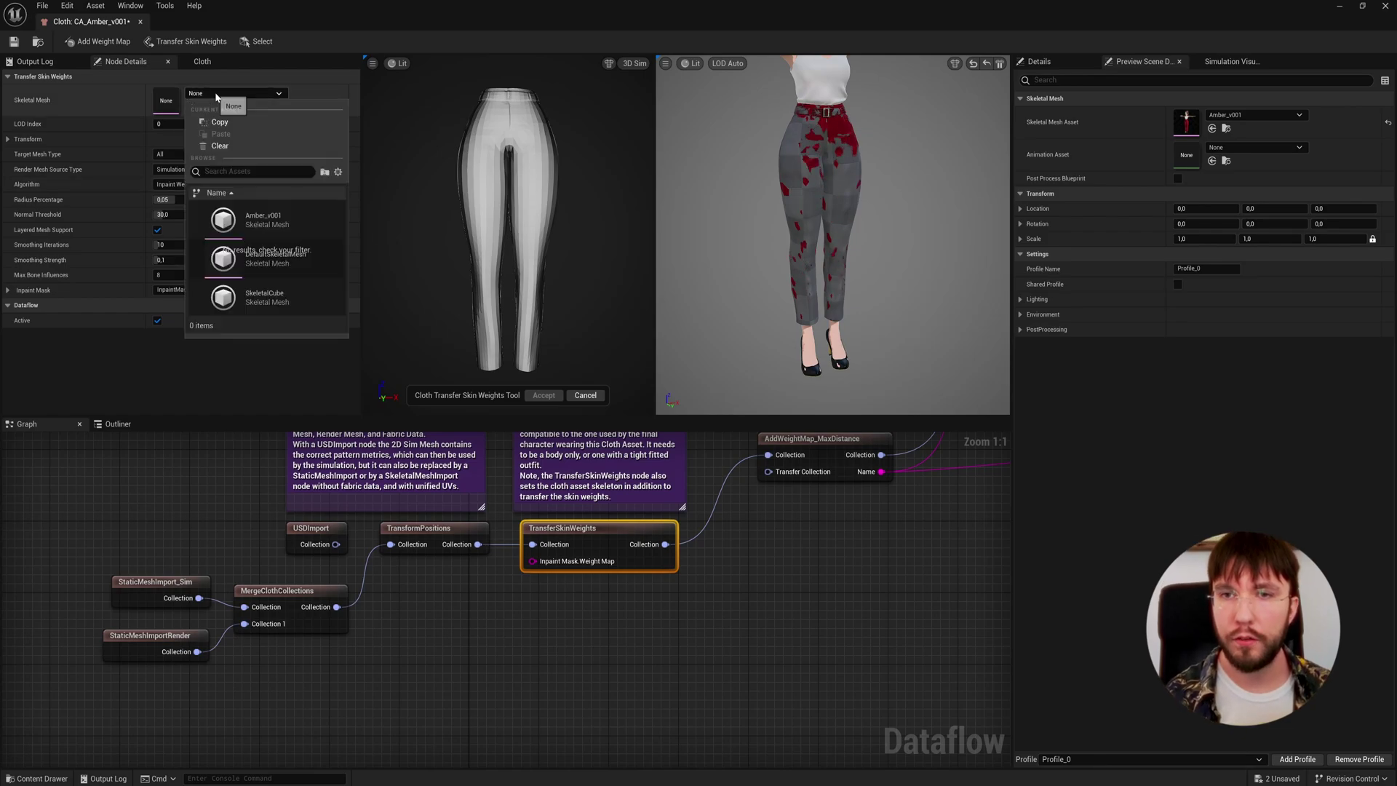
left_click(270, 220)
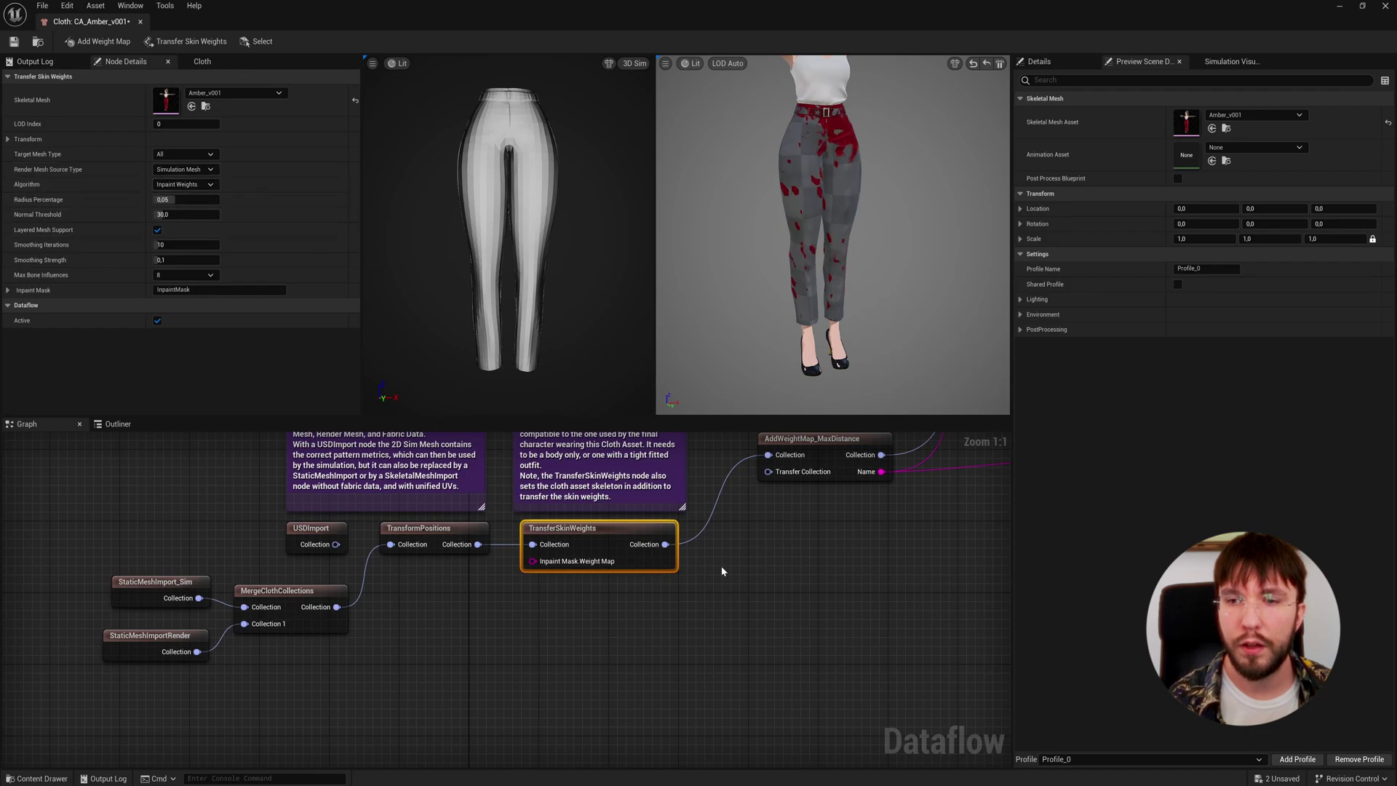
left_click(509, 582)
left_click(578, 533)
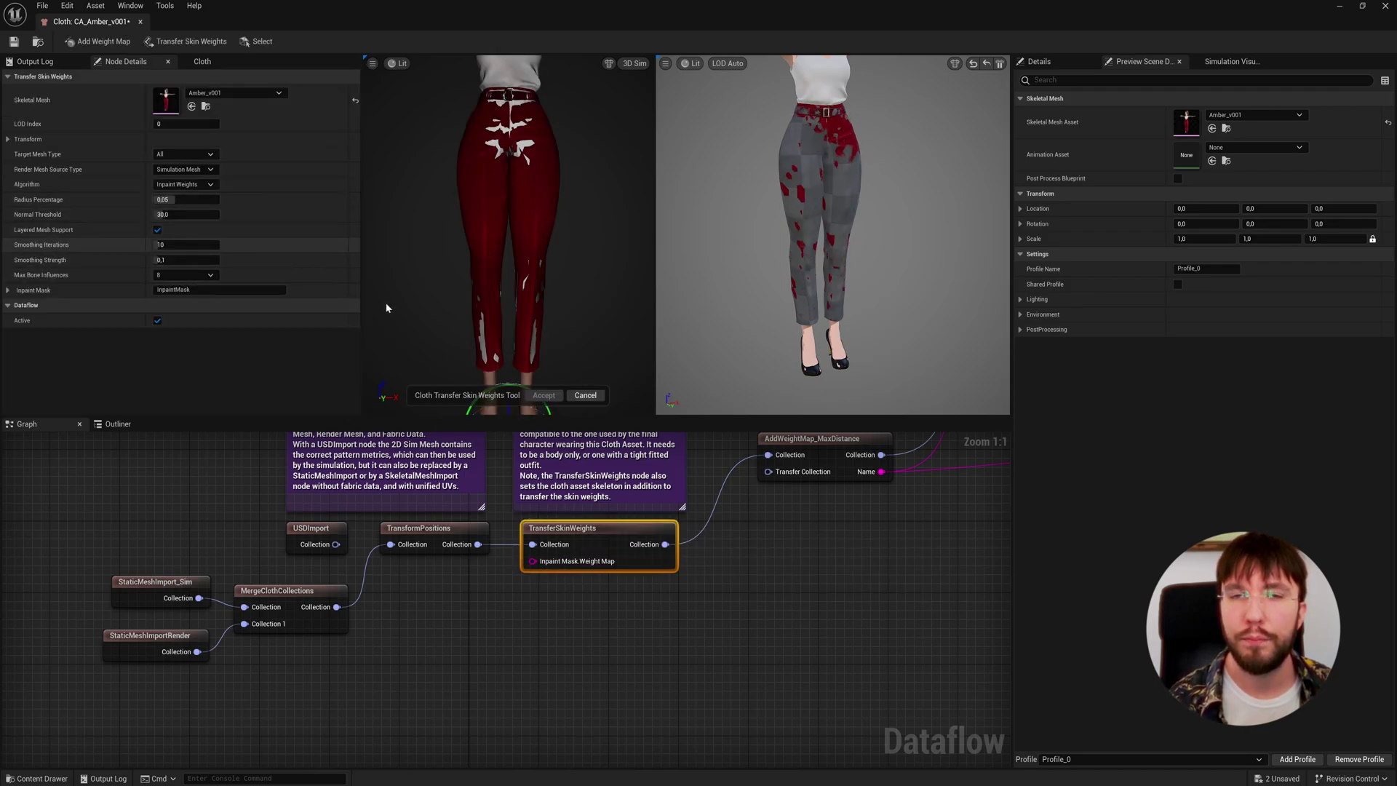
right_click_drag(765, 512, 459, 627)
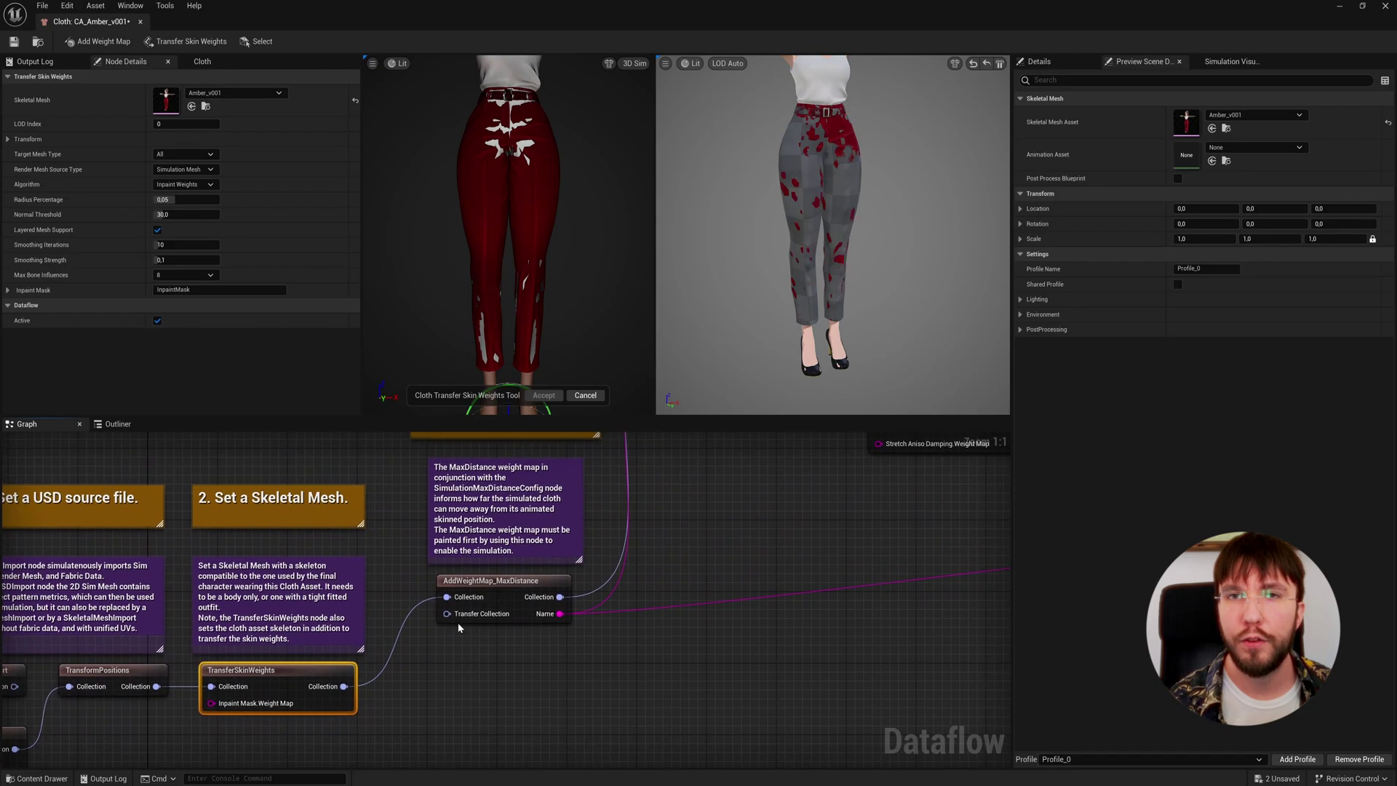
Step: Paint the MaxDistance weight map white (value 1.0) on the lower pant legs
left_click(494, 582)
left_click_drag(540, 308, 502, 308)
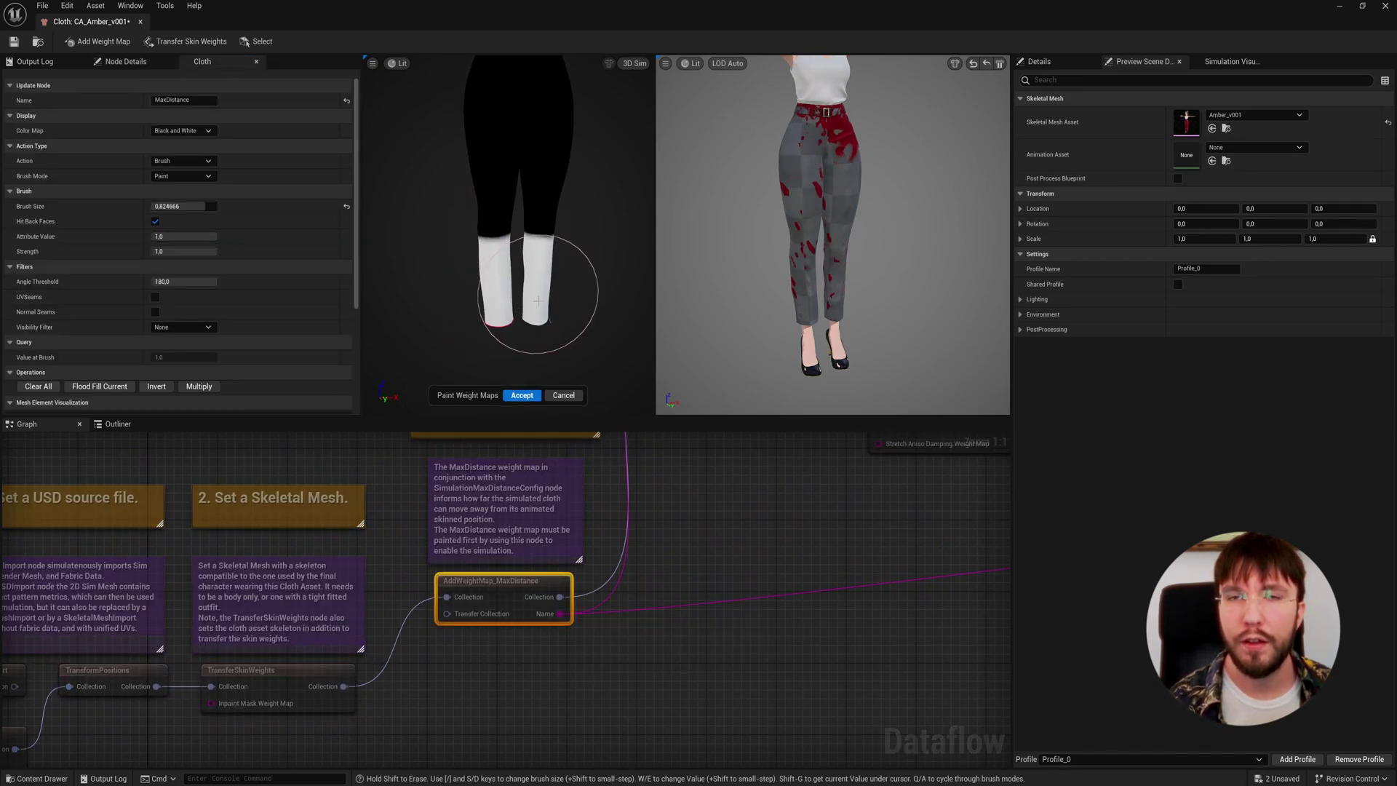
key("w")
key("w")
mouse_move(538, 301)
right_mouse_down()
mouse_move(514, 296)
mouse_move(596, 280)
right_mouse_up()
scroll(572, 276, "up", 3)
key("bracketleft")
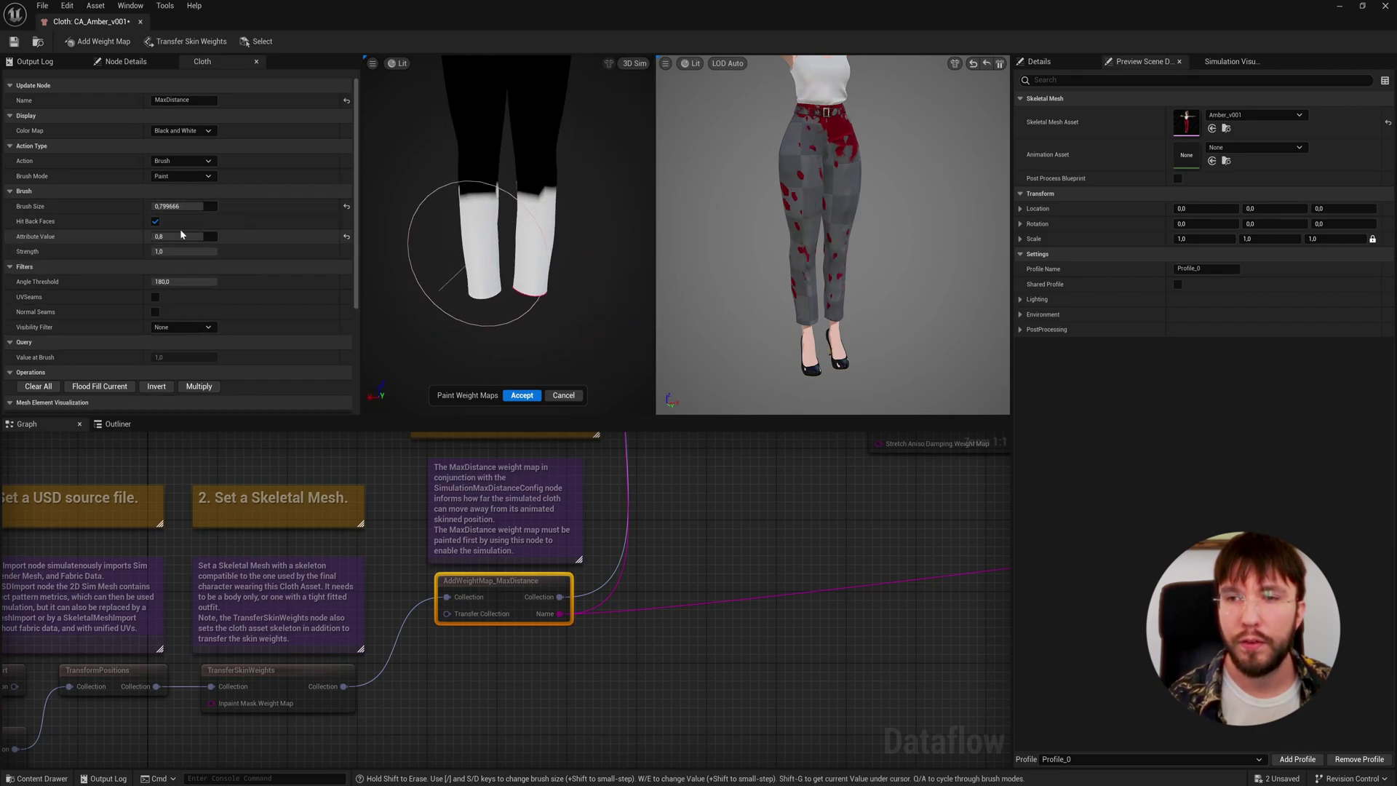
left_click_drag(181, 234, 219, 235)
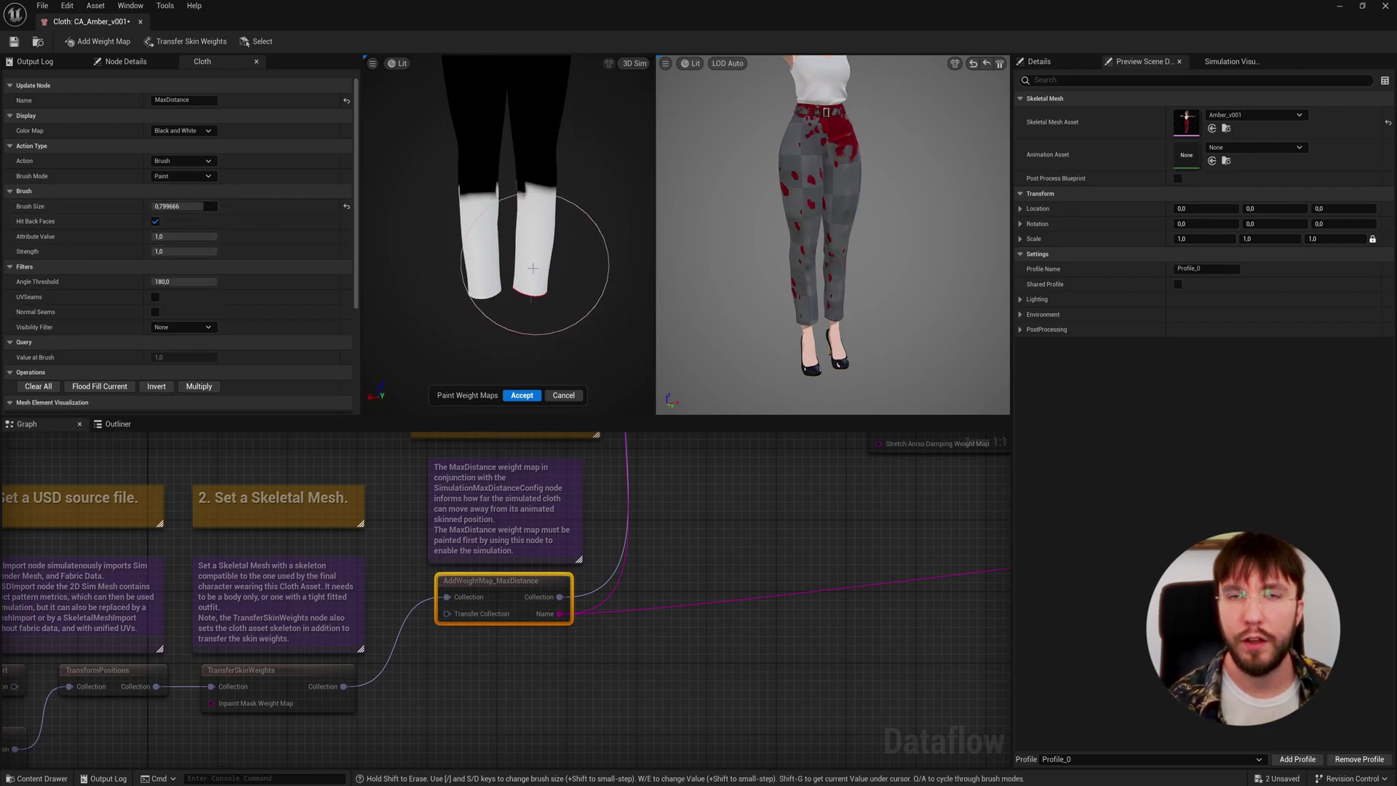
mouse_move(532, 269)
left_mouse_down()
mouse_move(470, 269)
mouse_move(551, 258)
left_mouse_up()
left_click_drag(186, 206, 161, 206)
Step: Blend the white-to-black edge with the Smooth brush on both legs and accept the painting
left_click(182, 176)
left_click(175, 194)
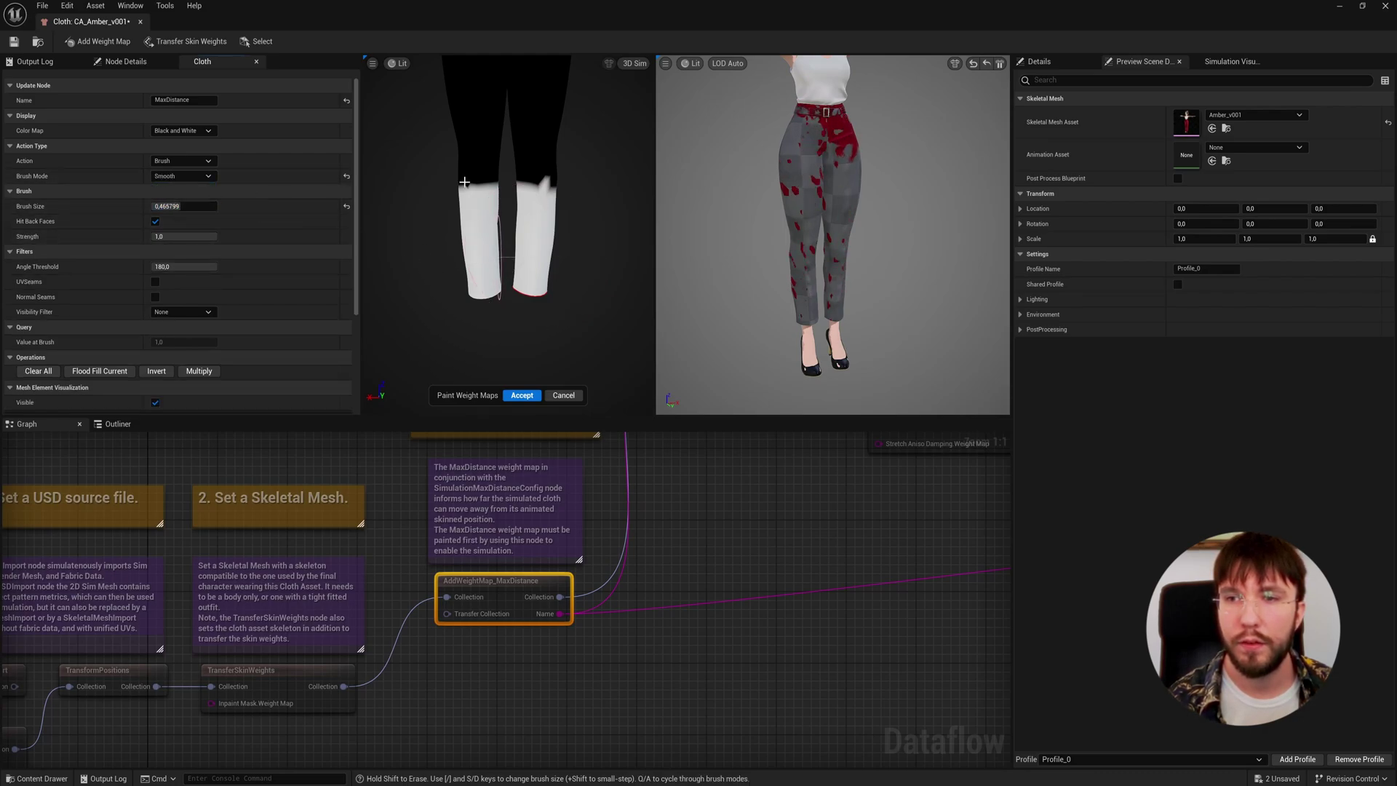
mouse_move(480, 182)
left_mouse_down()
mouse_move(459, 195)
mouse_move(536, 185)
mouse_move(530, 156)
left_mouse_up()
scroll(509, 182, "up", 3)
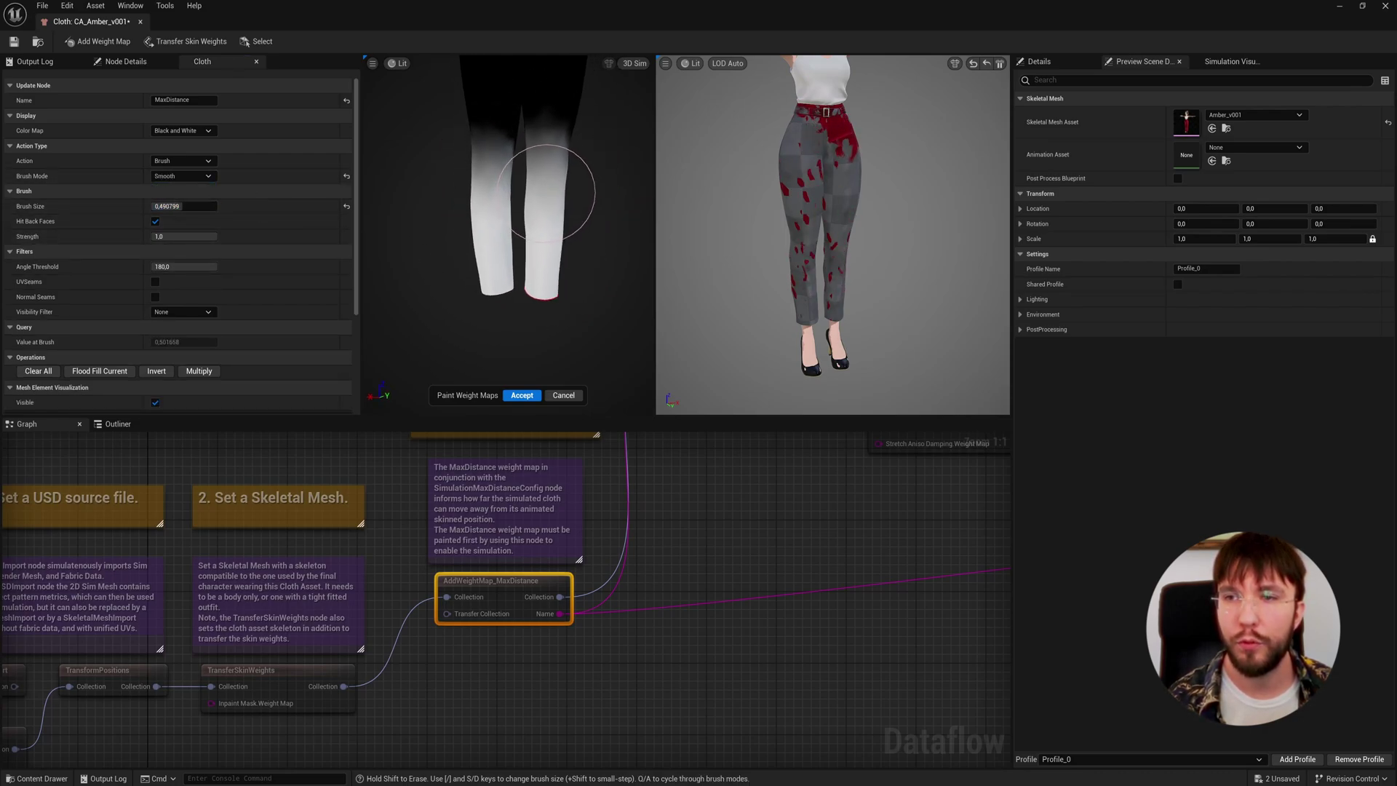
scroll(473, 196, "down", 3)
key("bracketright")
right_click_drag(463, 201, 466, 218)
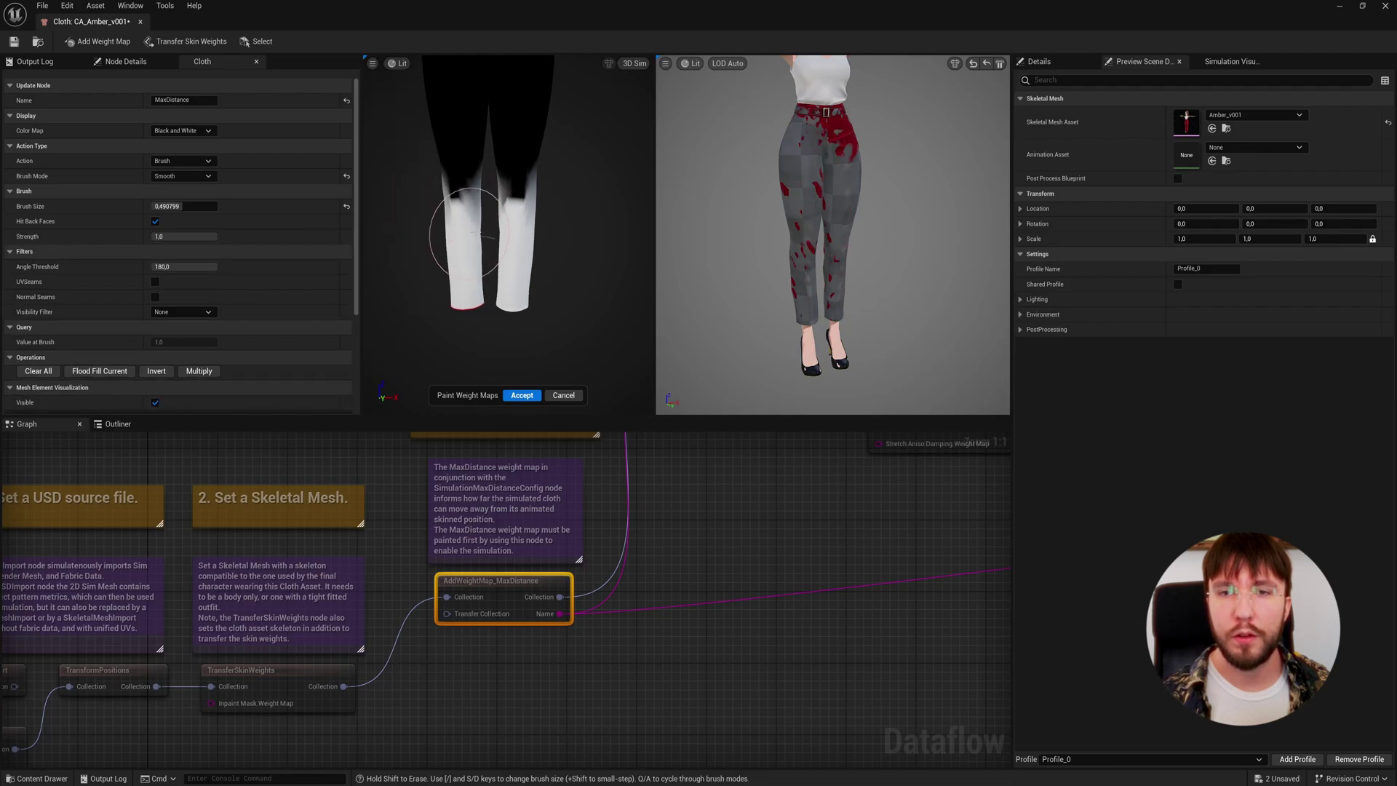
mouse_move(518, 200)
left_mouse_down()
mouse_move(437, 211)
mouse_move(458, 185)
mouse_move(465, 219)
left_mouse_up()
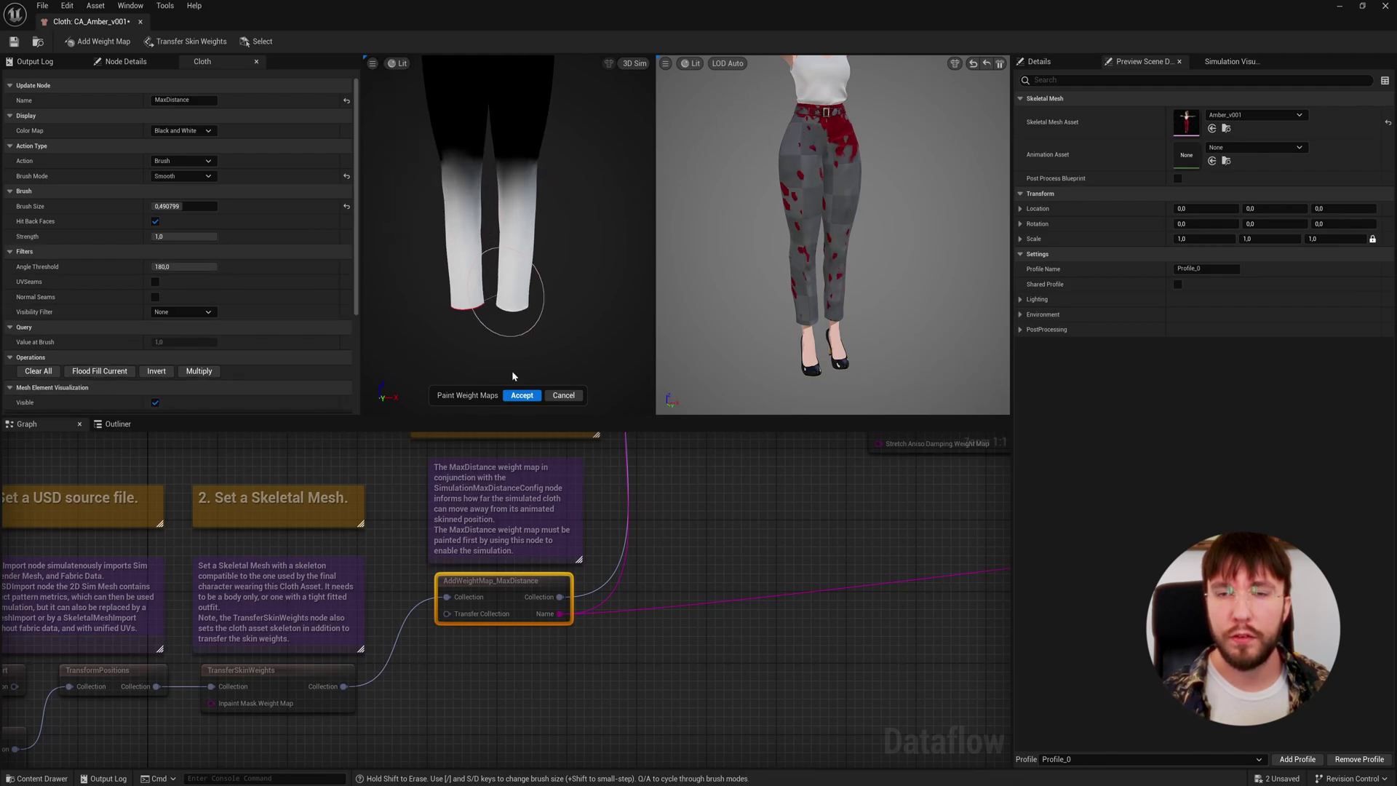
left_click(522, 395)
scroll(878, 204, "up", 3)
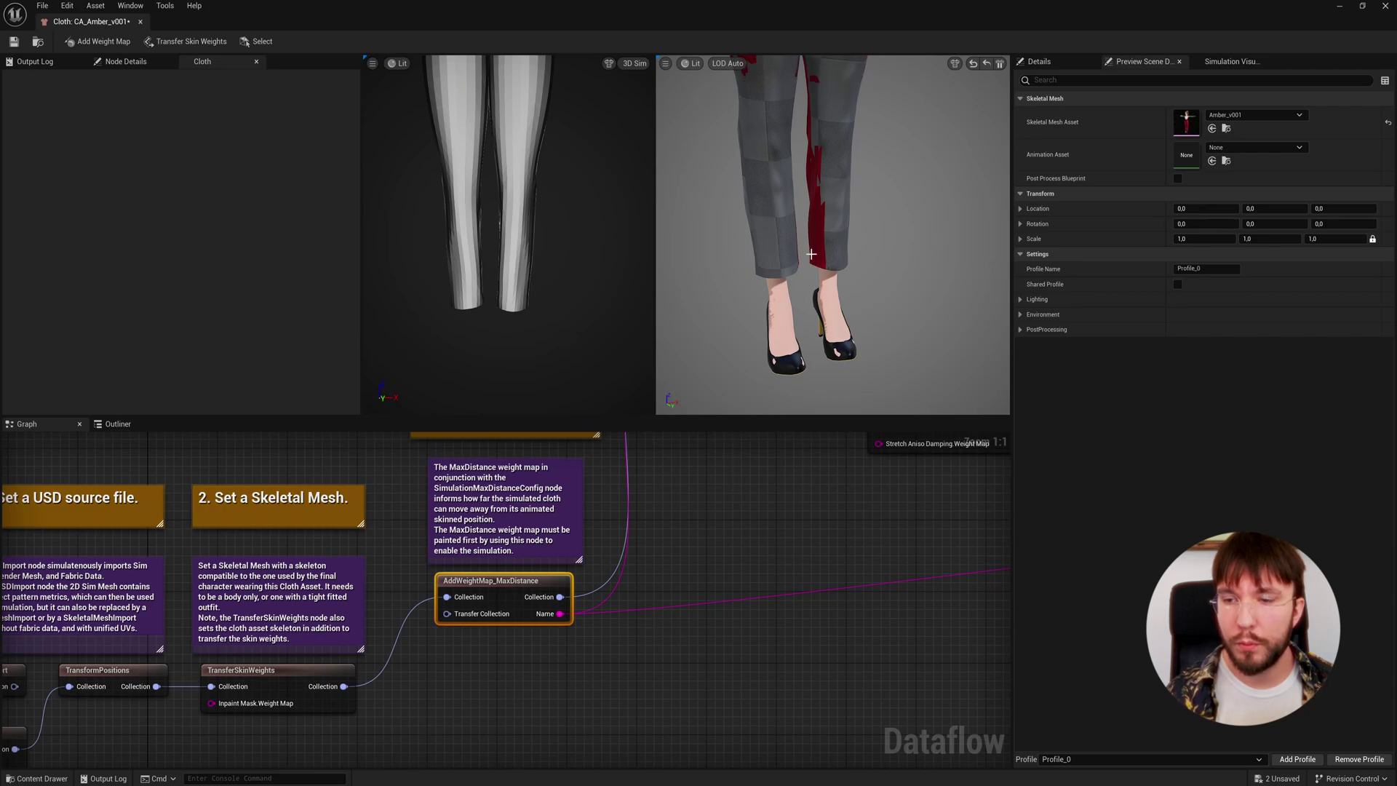
left_click_drag(817, 242, 822, 204)
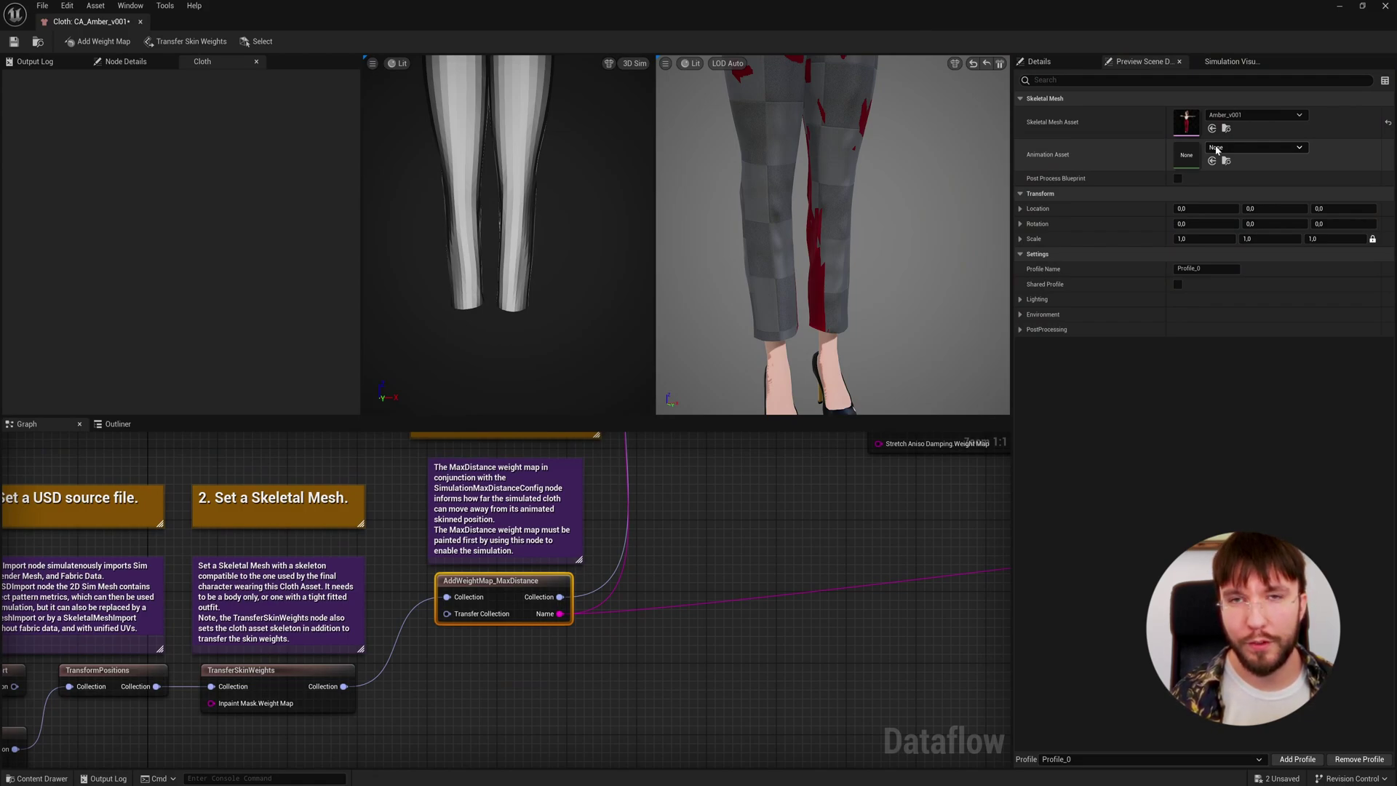
Step: Create a new material named M_Opacity in Amber's Materials folder
left_click(1341, 8)
left_click(363, 640)
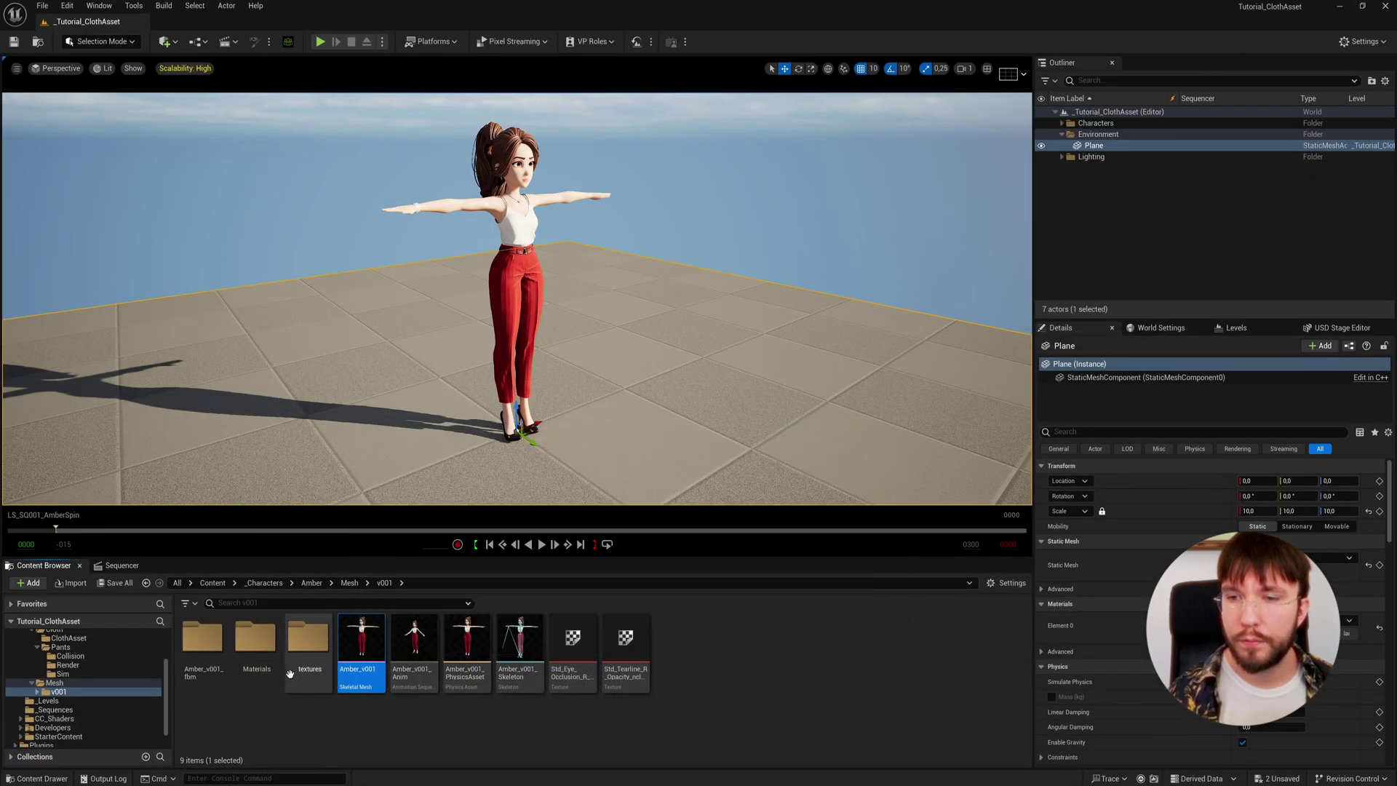
double_click(254, 640)
right_click(298, 673)
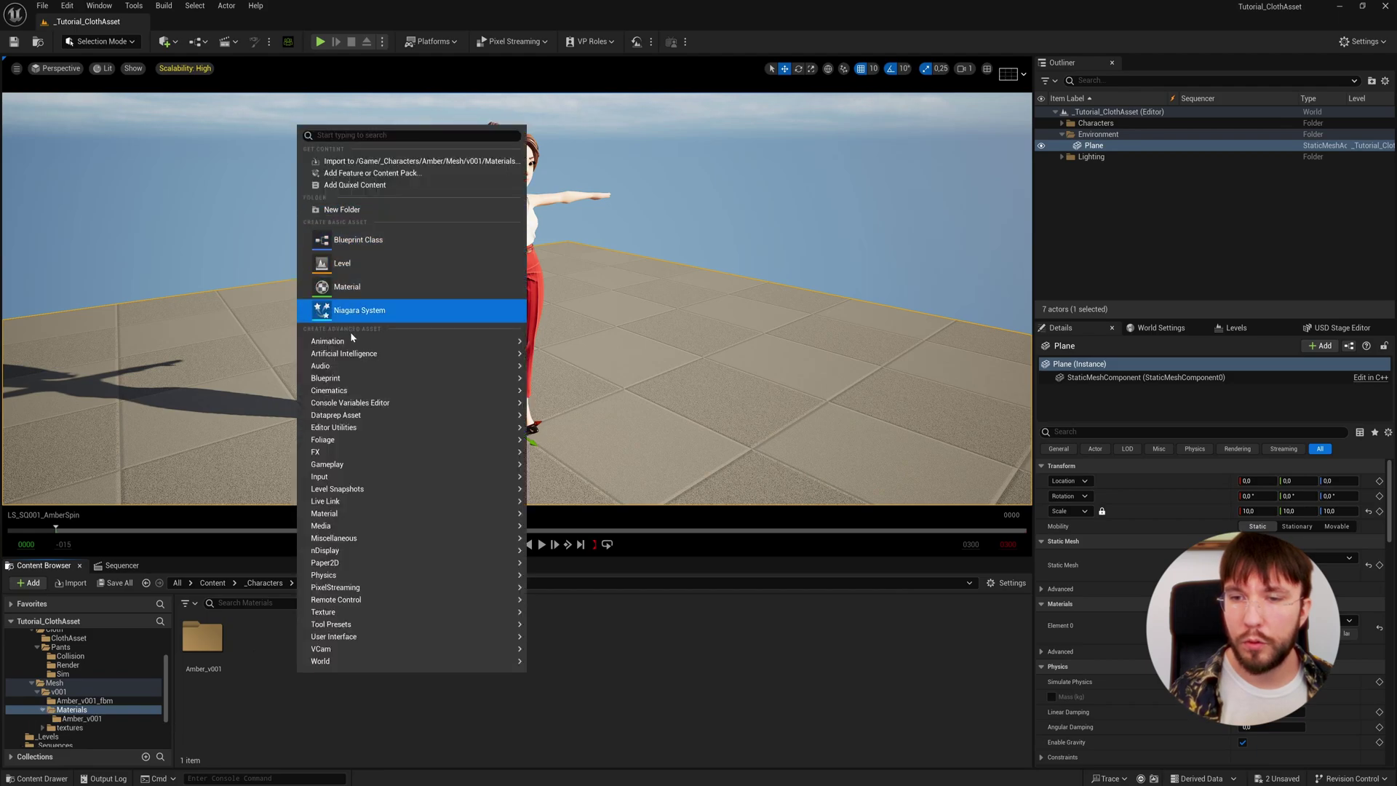
left_click(345, 287)
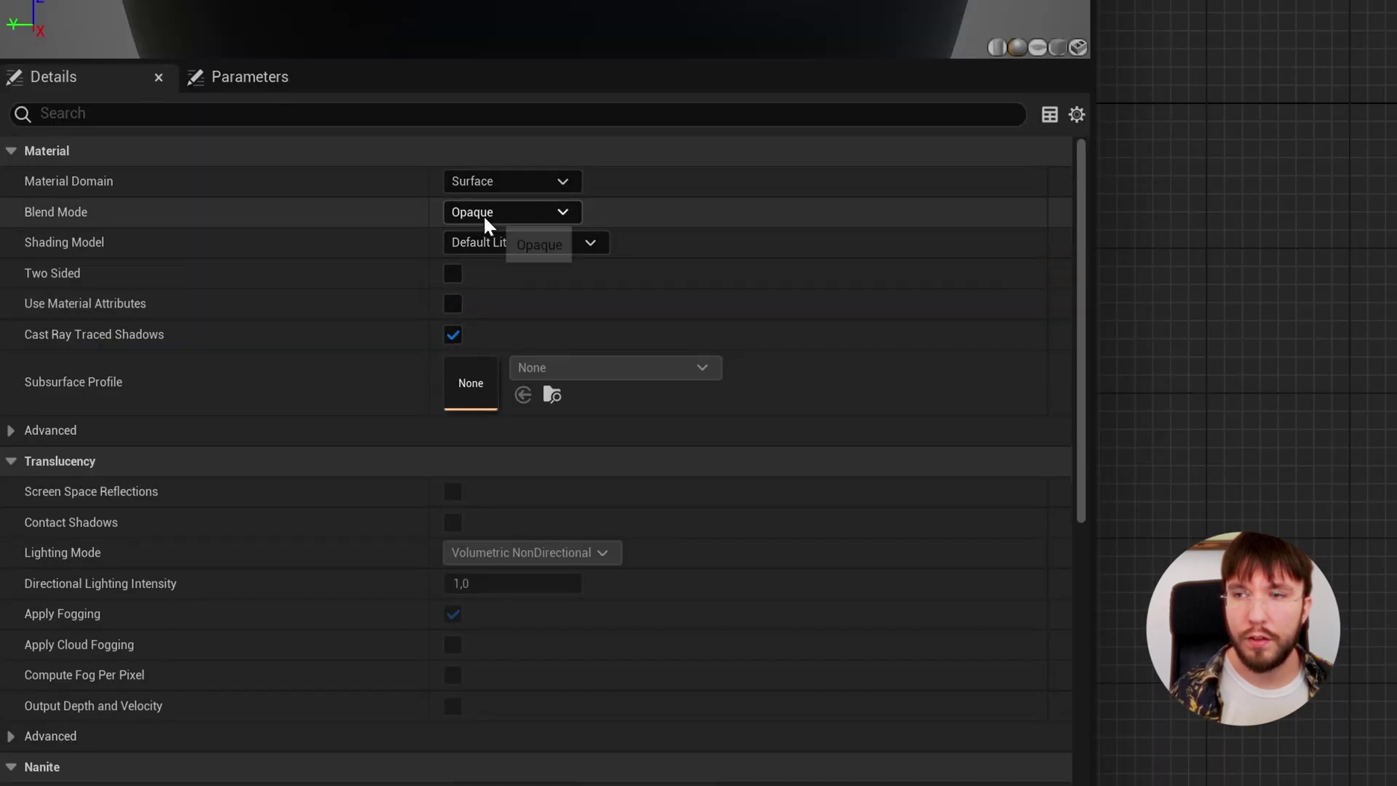
Step: Set M_Opacity's Blend Mode to Masked with an Opacity Mask of 0
left_click(483, 213)
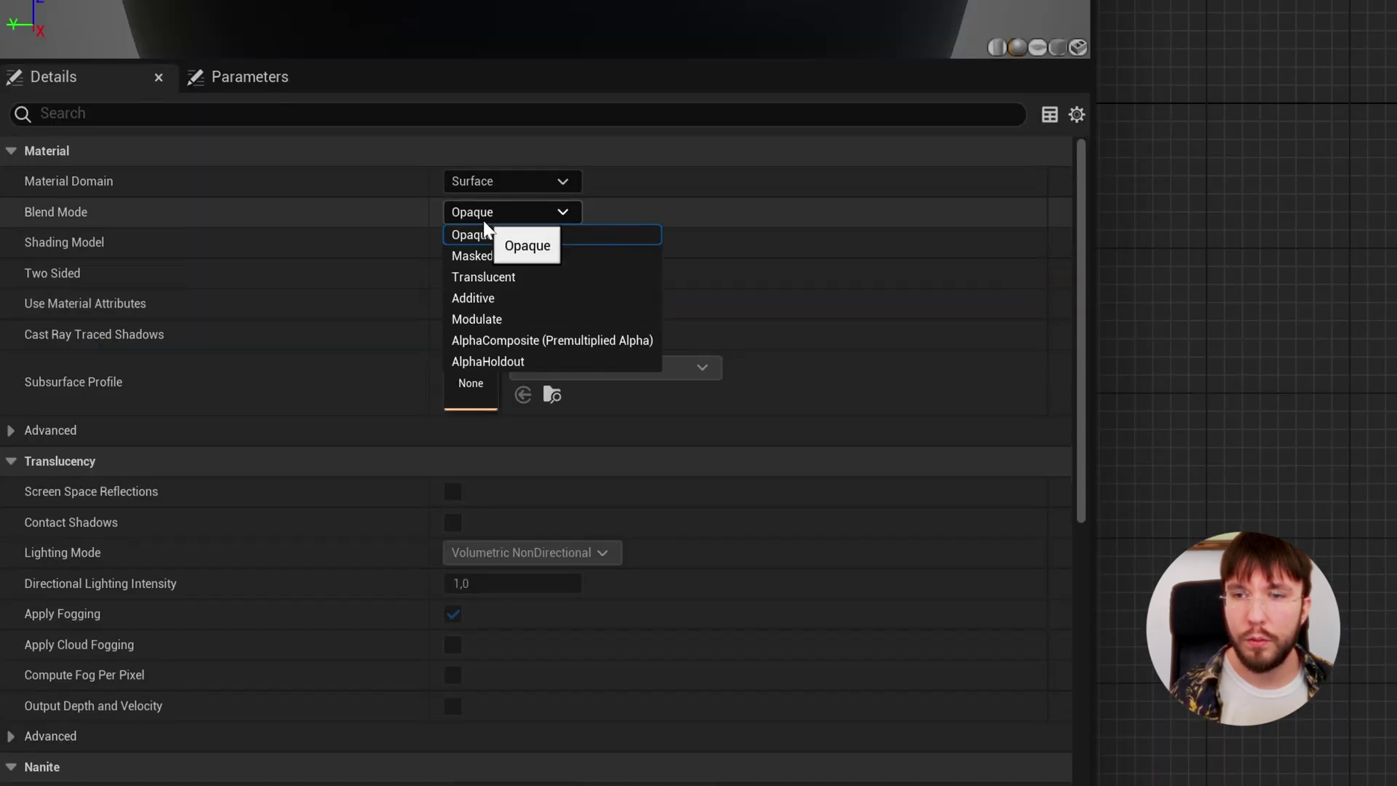
left_click(478, 257)
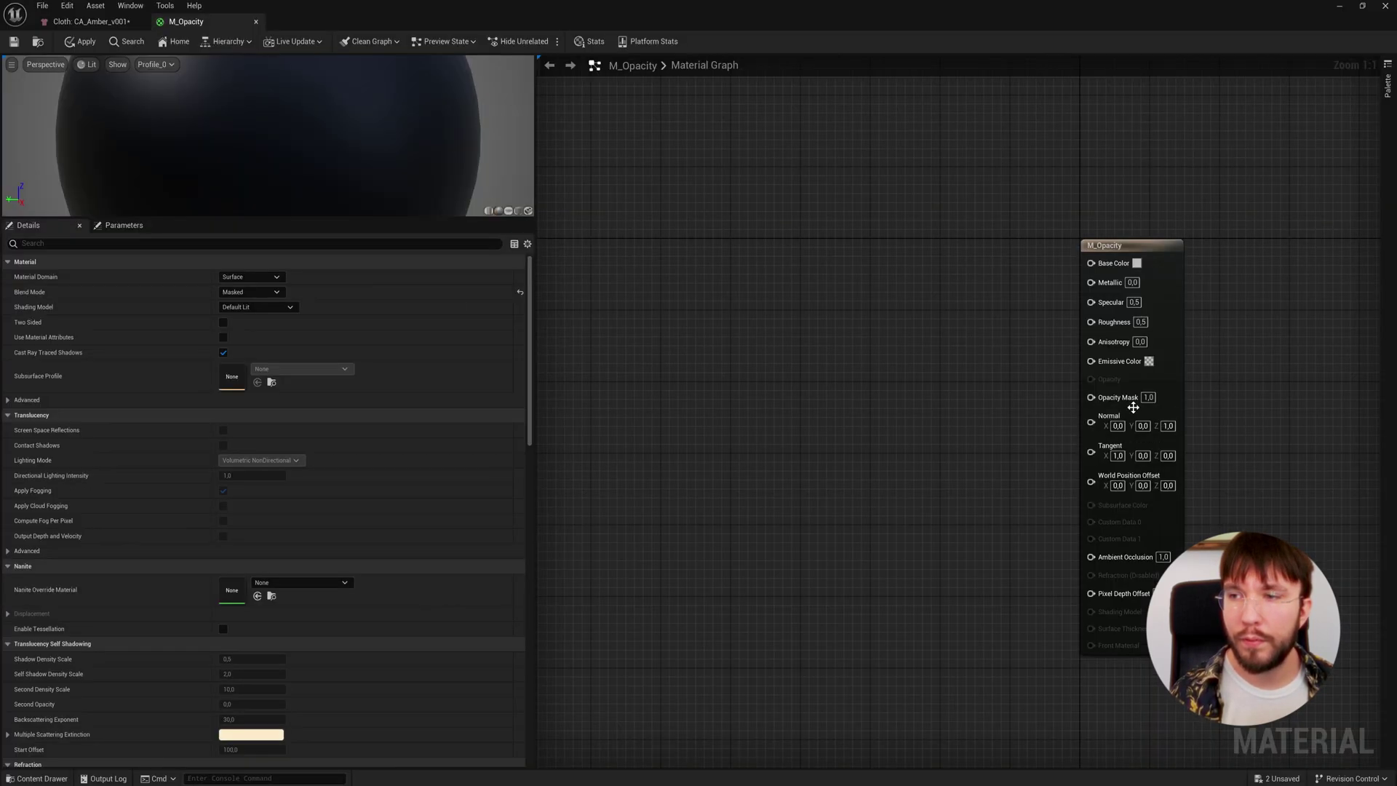
left_click(1149, 397)
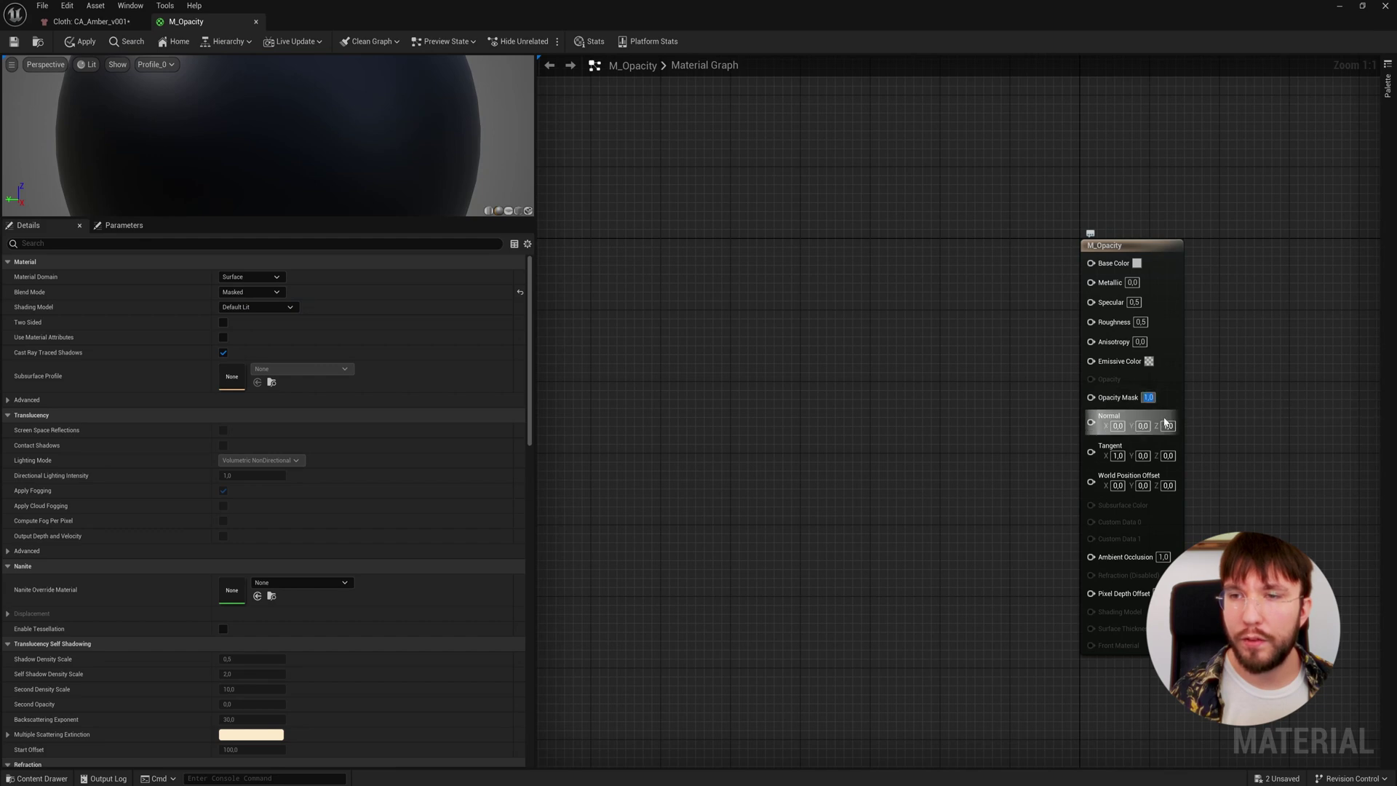
type("0")
key("Return")
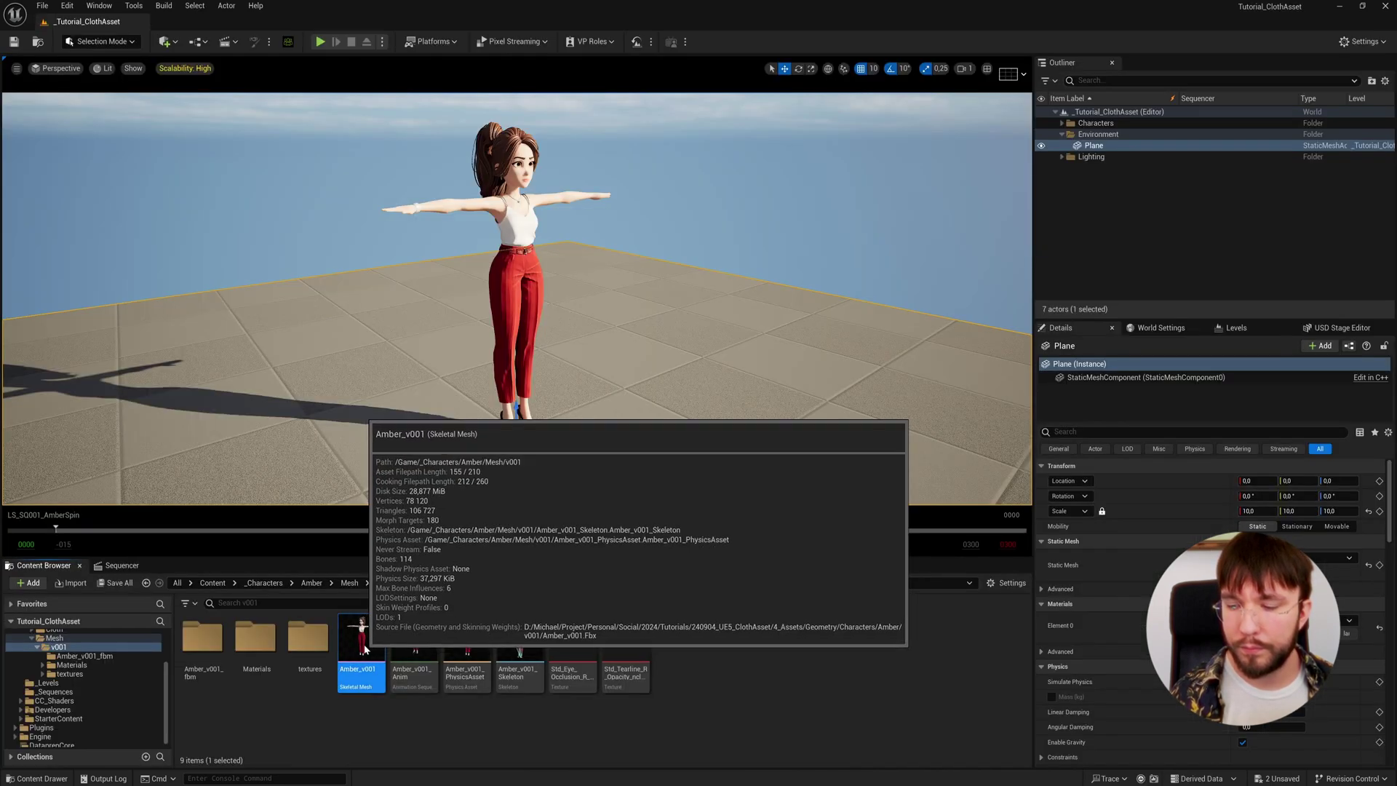
Step: Assign M_Opacity to Amber_v001's PantsSG material slot
double_click(362, 641)
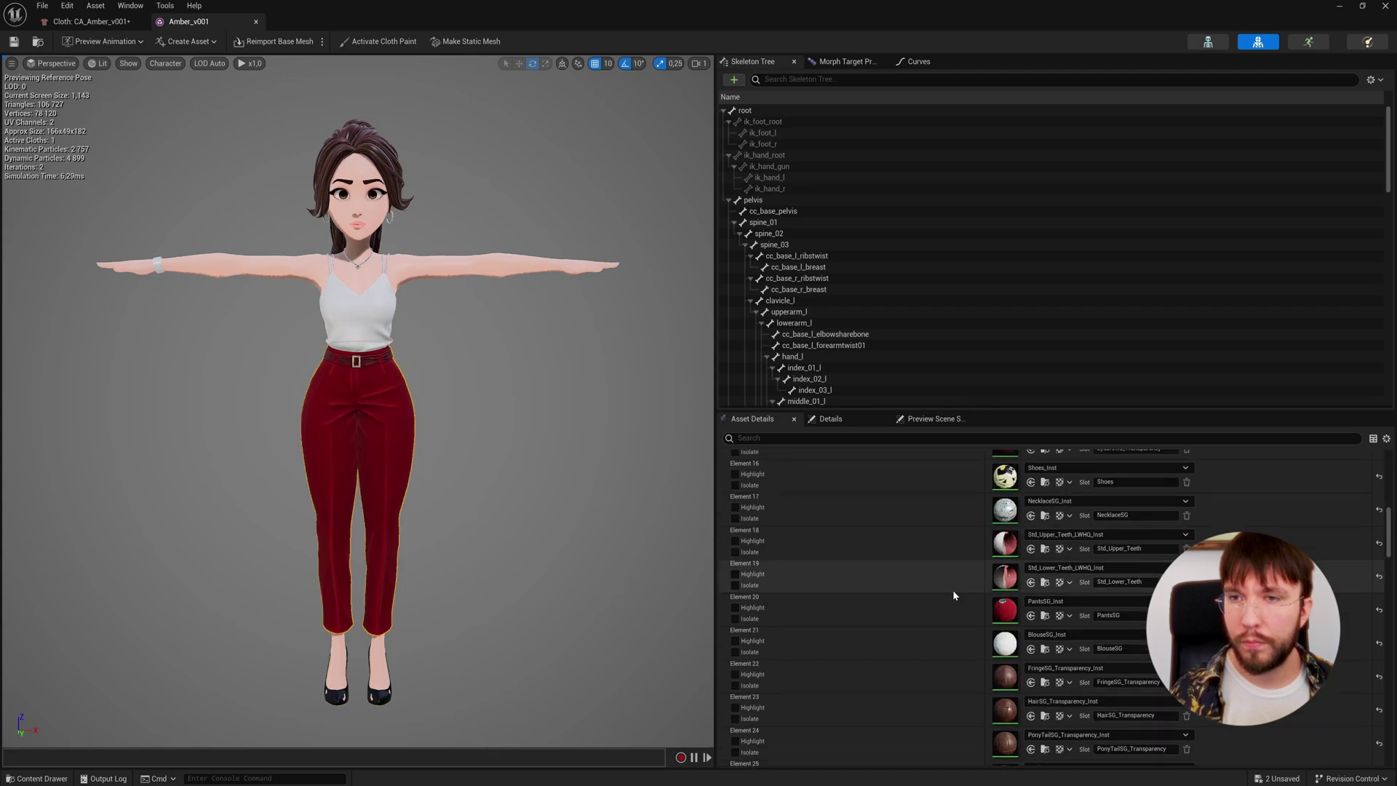
left_click(1061, 603)
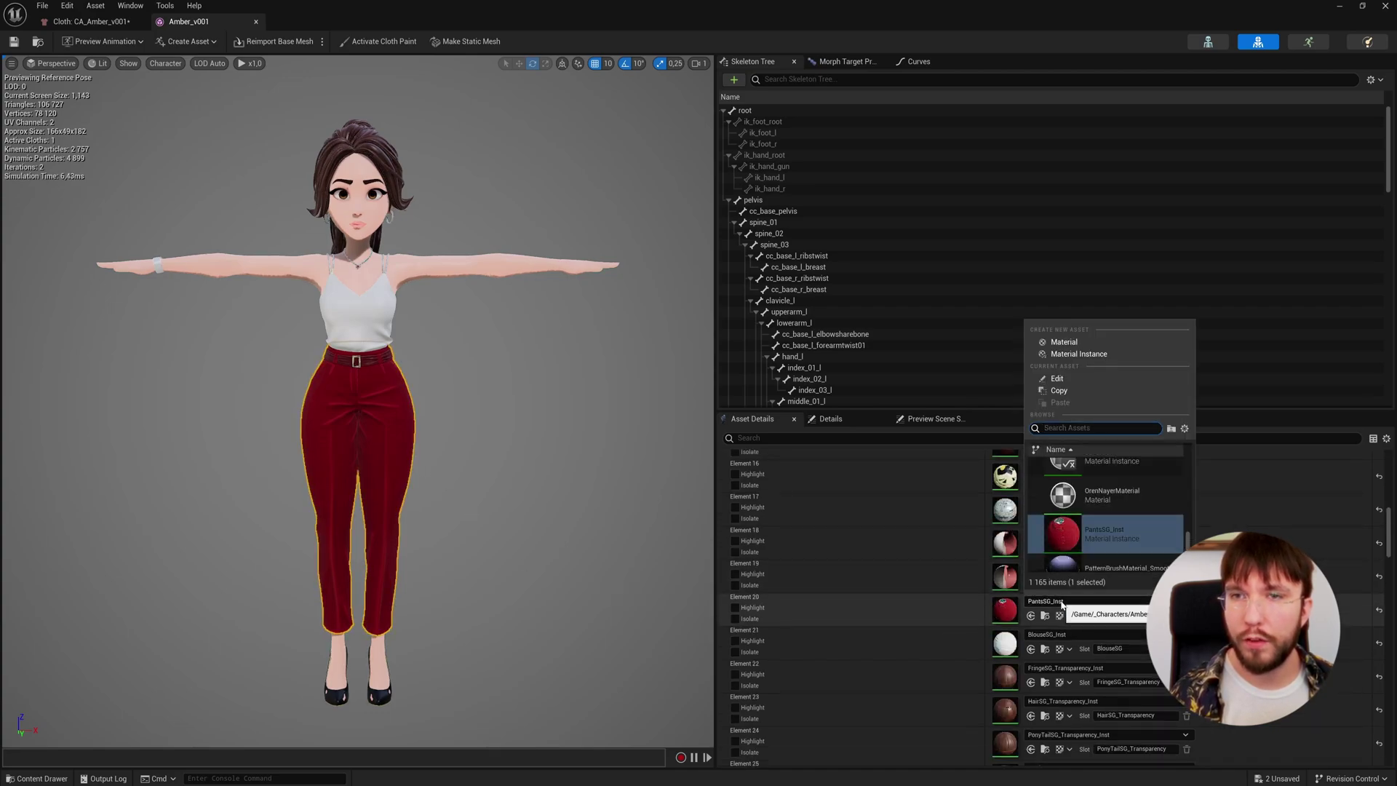
type("opacit")
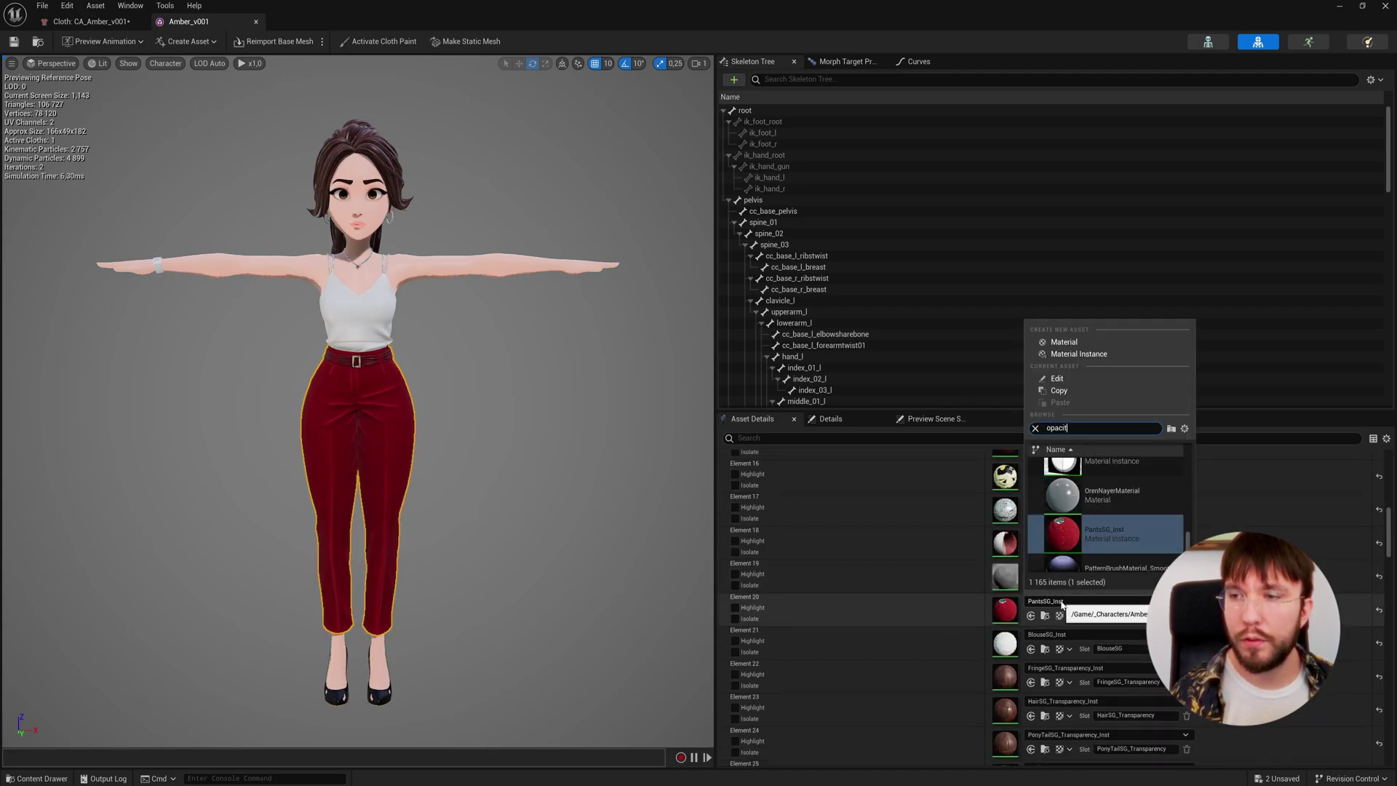
type("y")
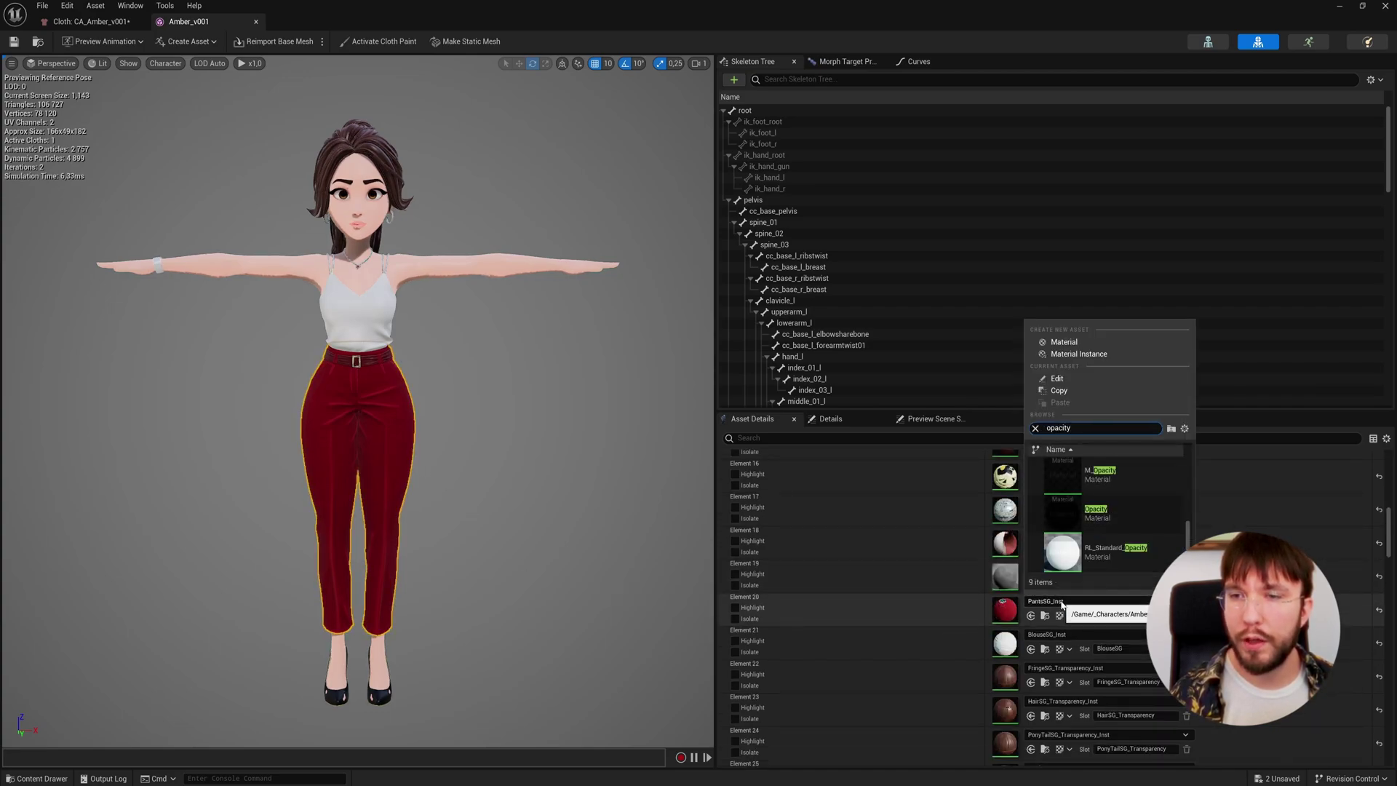
left_click(1103, 473)
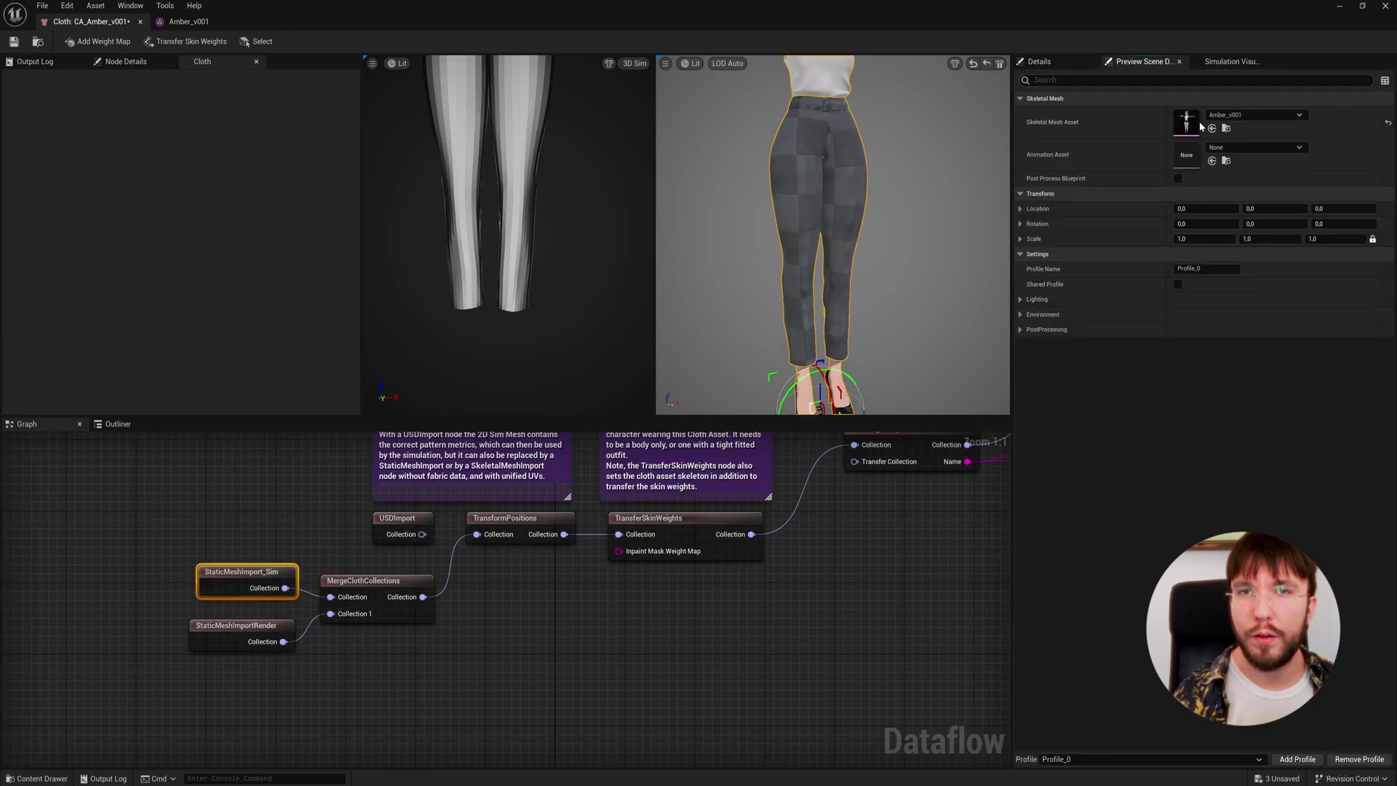
Step: Play Amber_v001_Anim as the cloth preview animation
left_click(1237, 149)
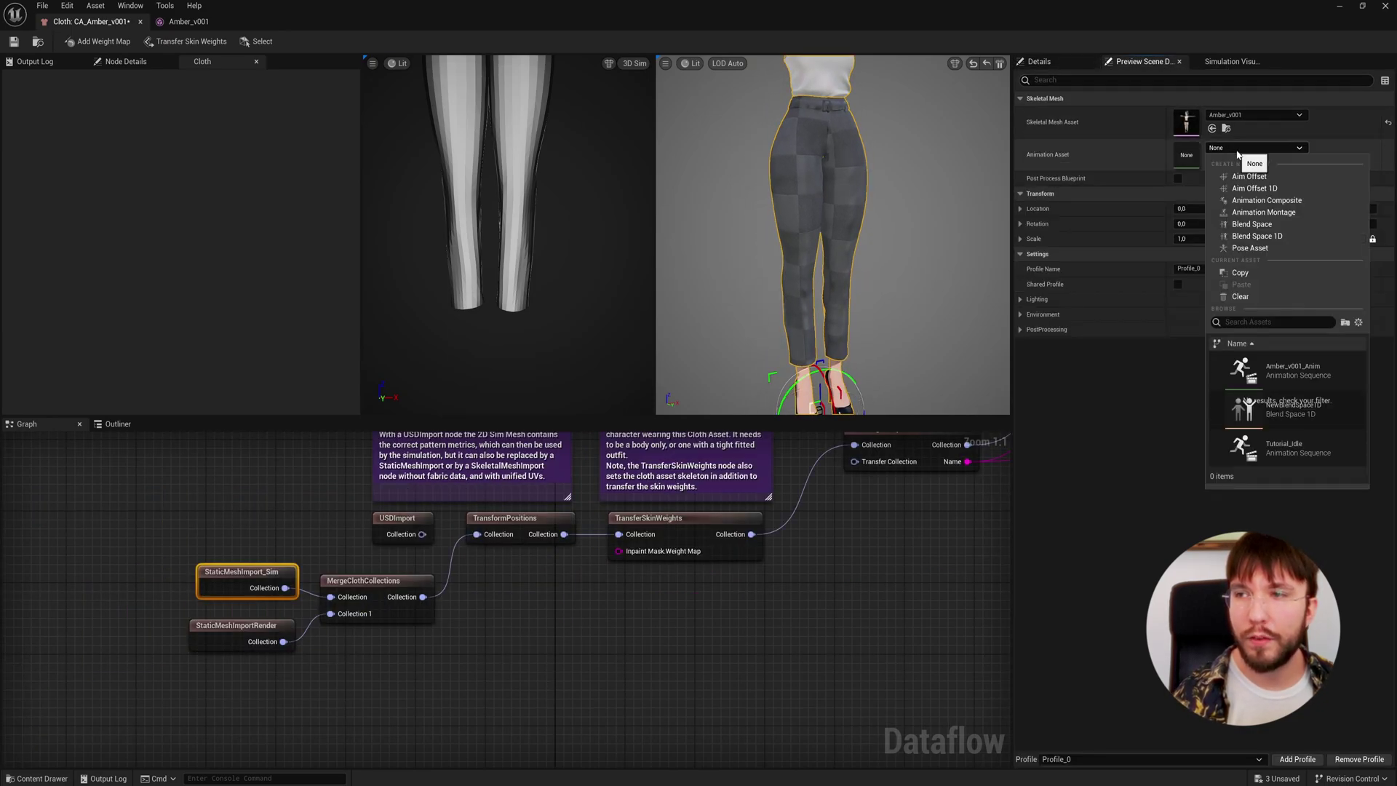
left_click(1284, 371)
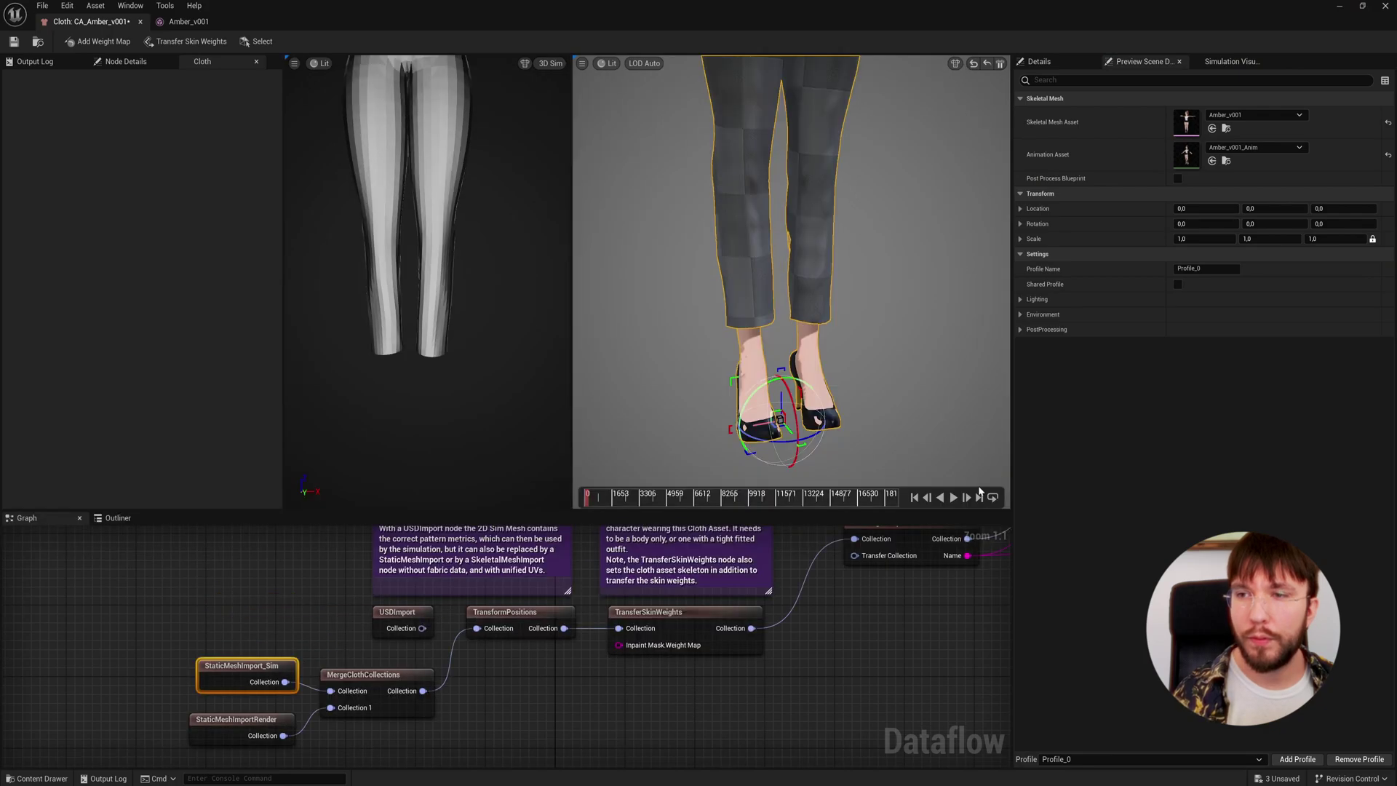
left_click(931, 481)
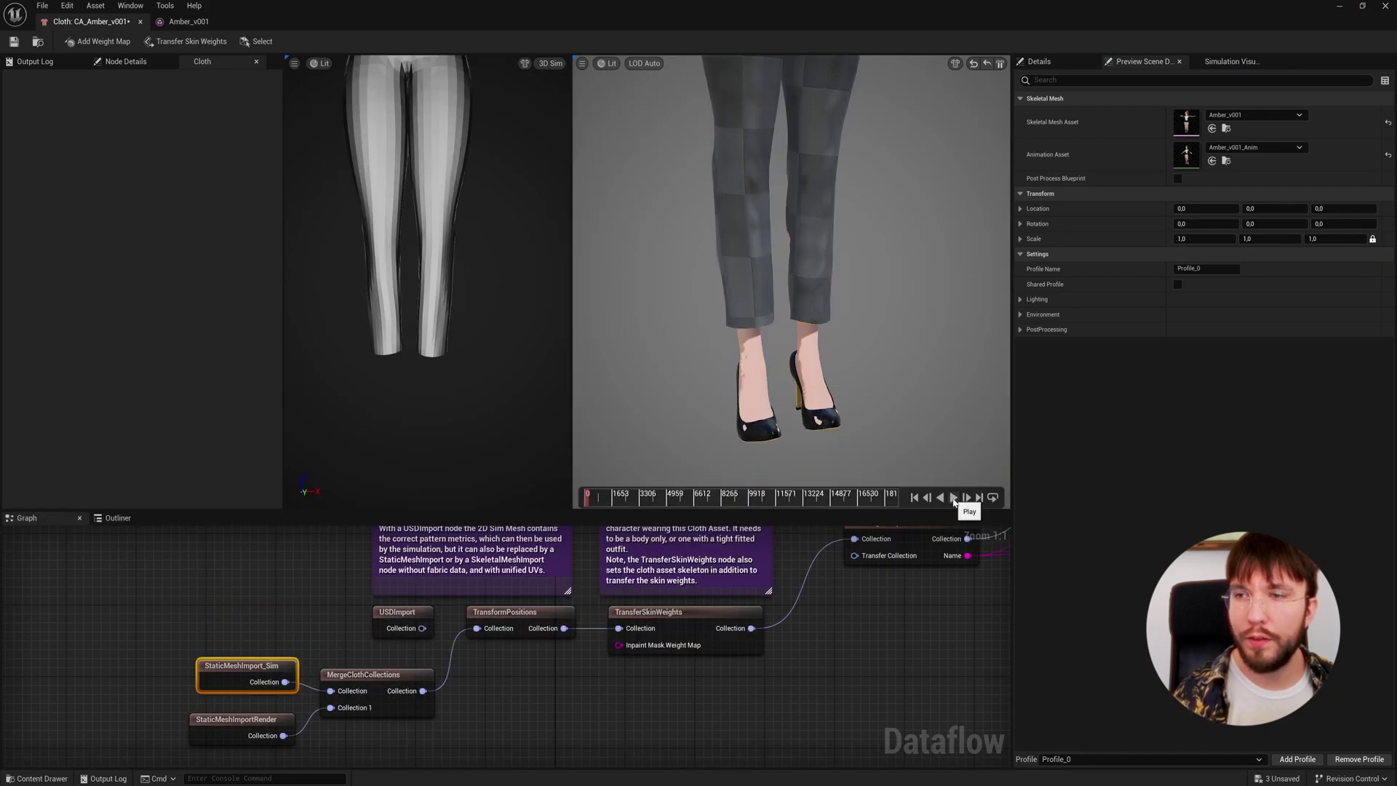
left_click(954, 499)
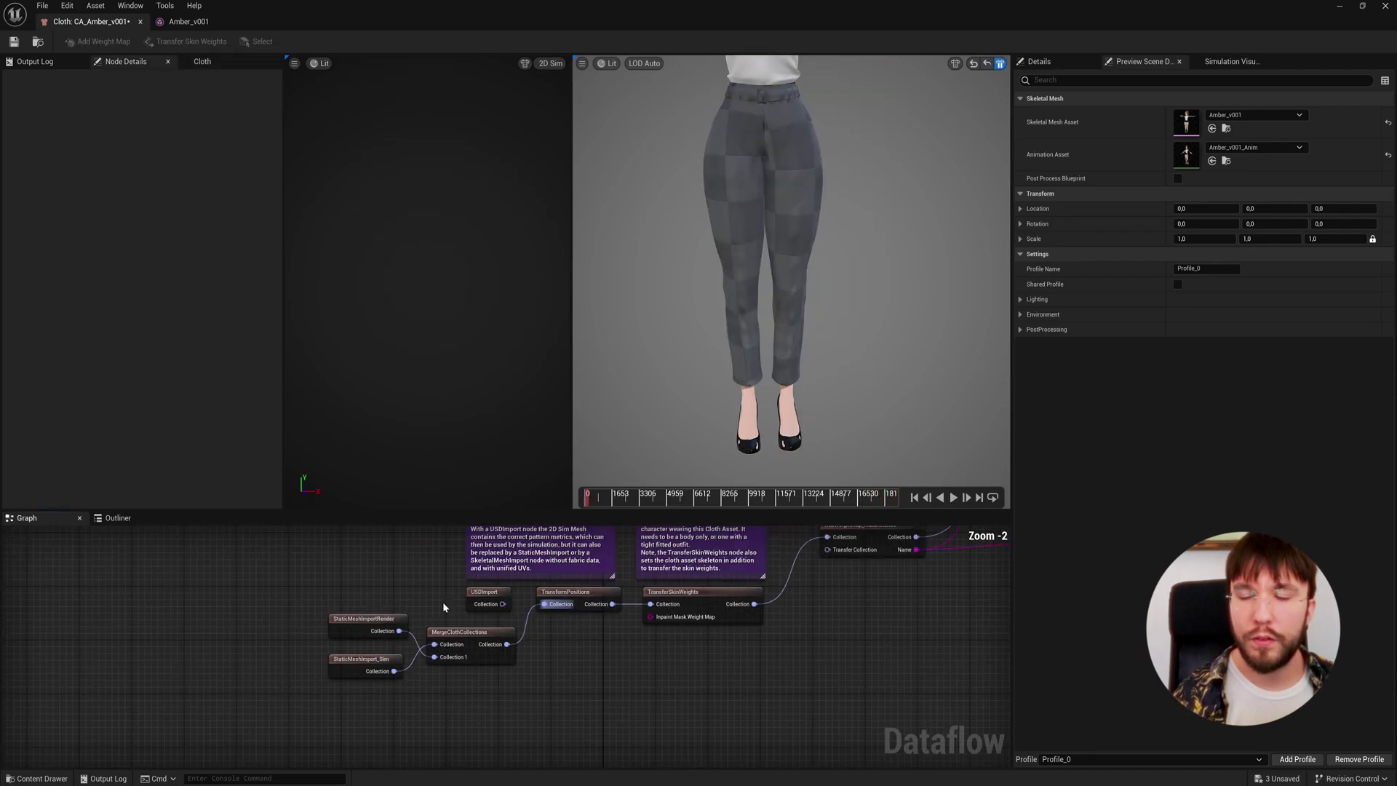
Step: Pan the Dataflow graph from USDImport toward the end of the node chain
scroll(443, 600, "up", 1)
left_click(499, 591)
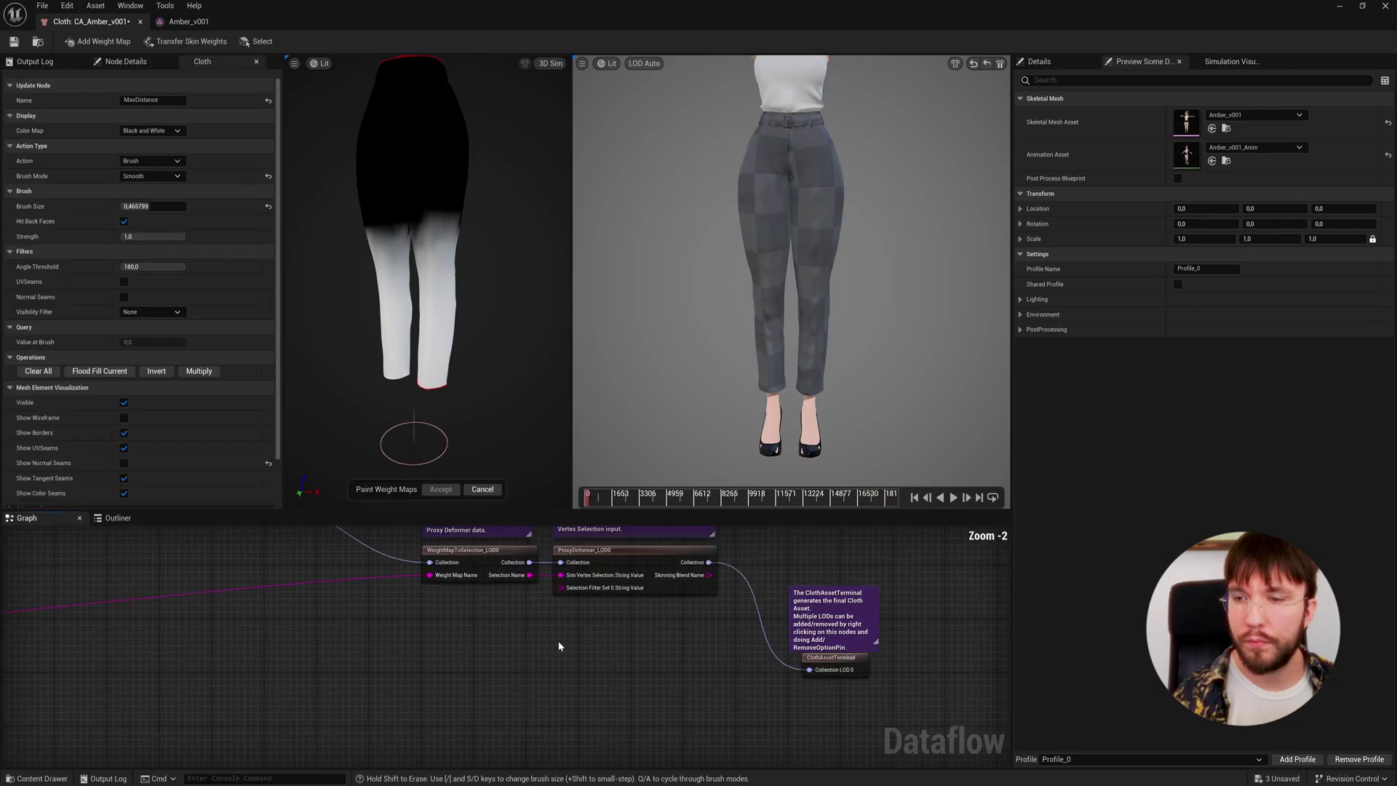
right_click_drag(523, 647, 450, 666)
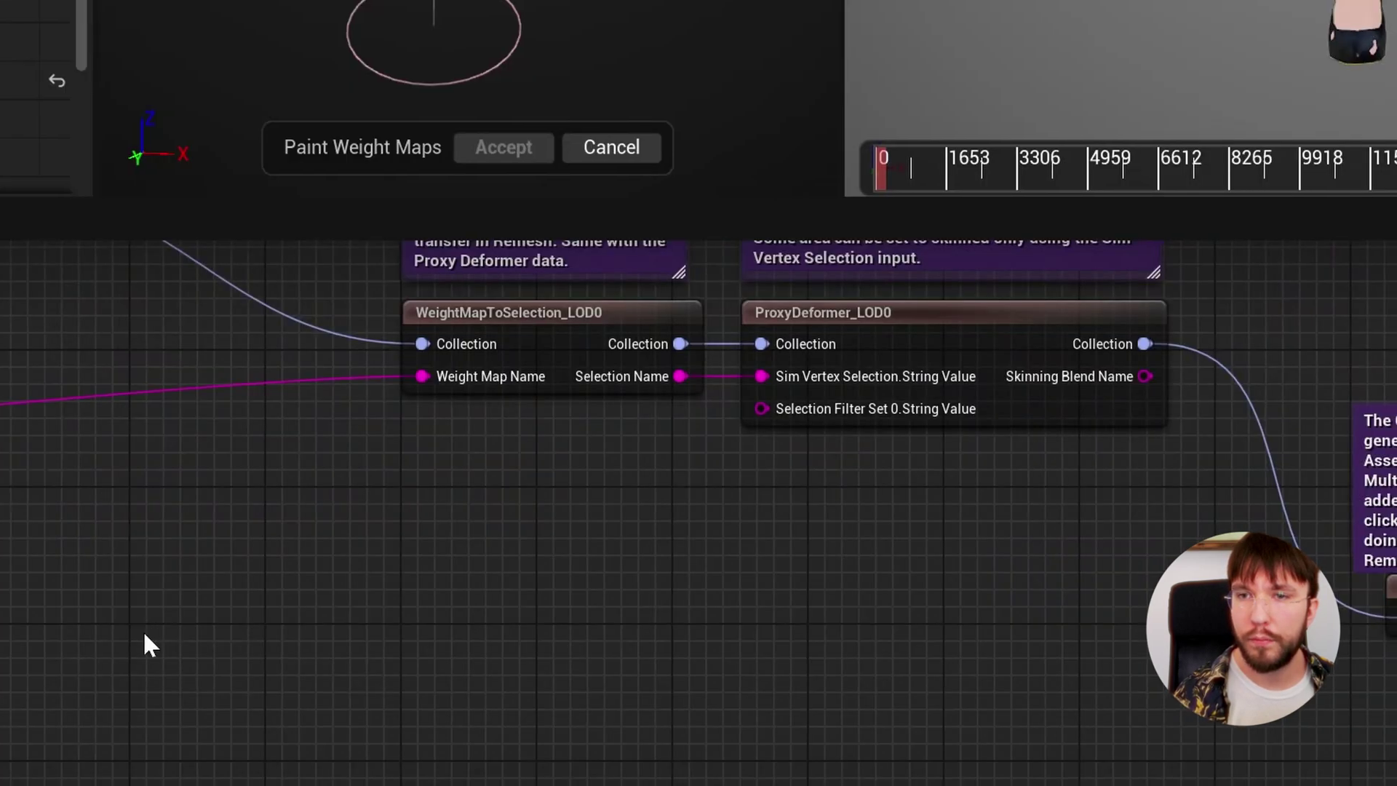
Step: Add a StaticMeshImport node named StaticMeshImport_Collision
right_click(304, 683)
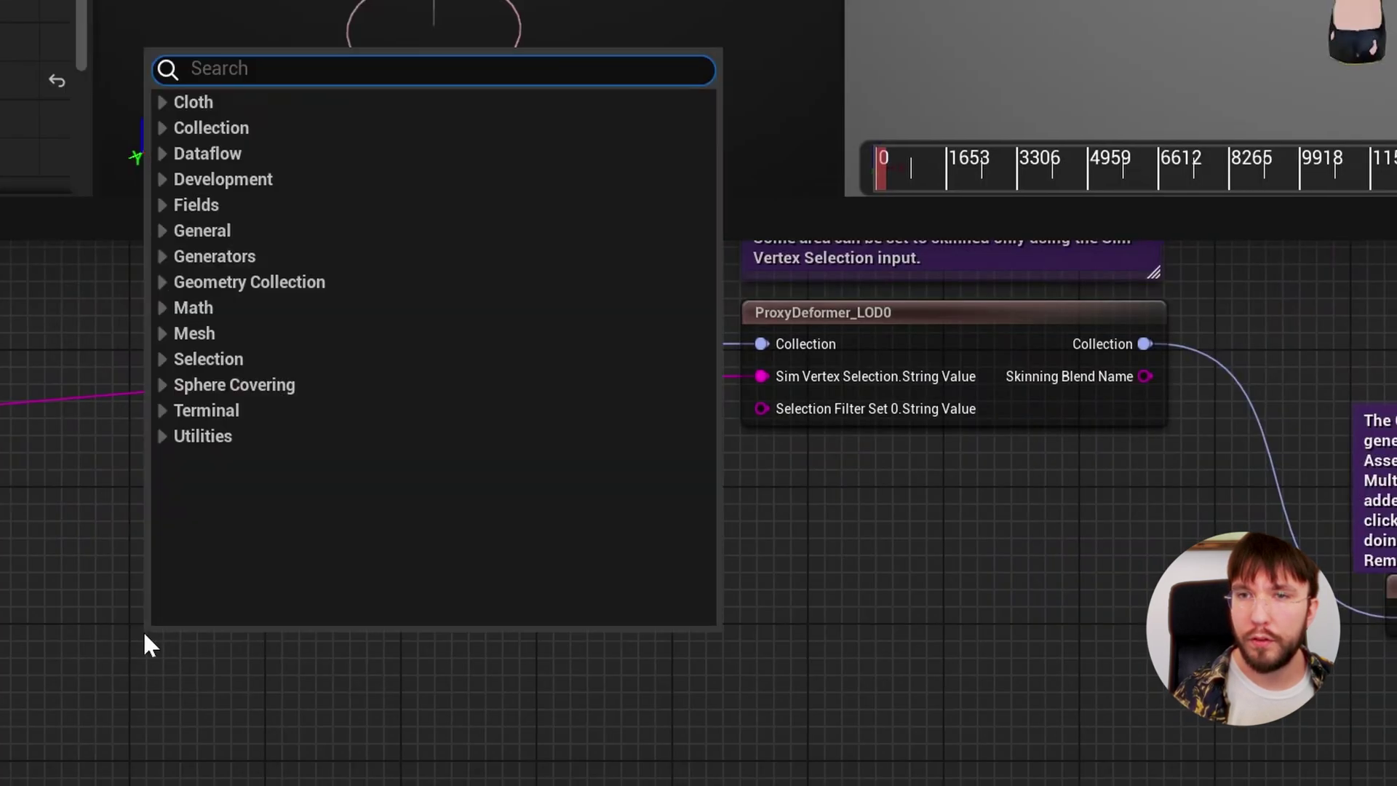
type("static")
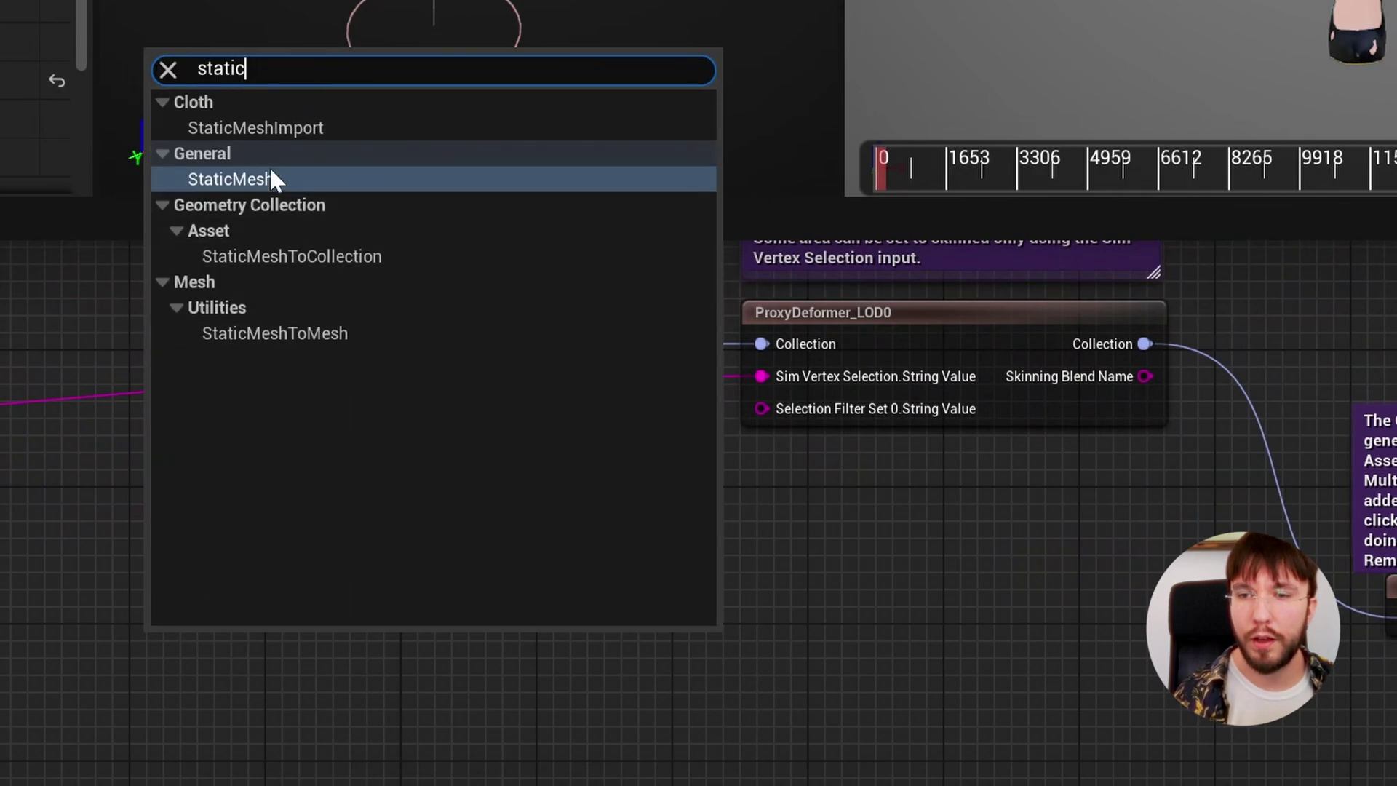
left_click(251, 129)
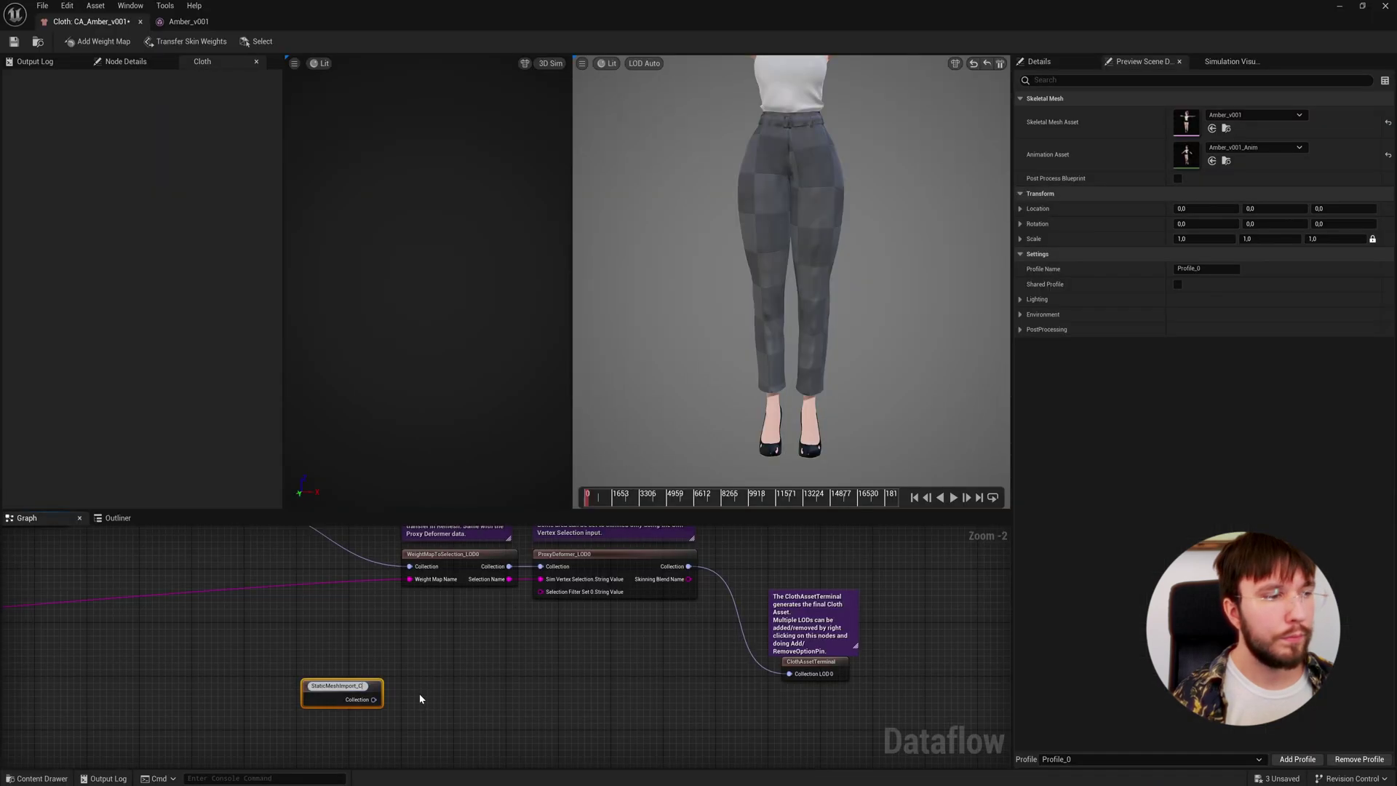
type("ol")
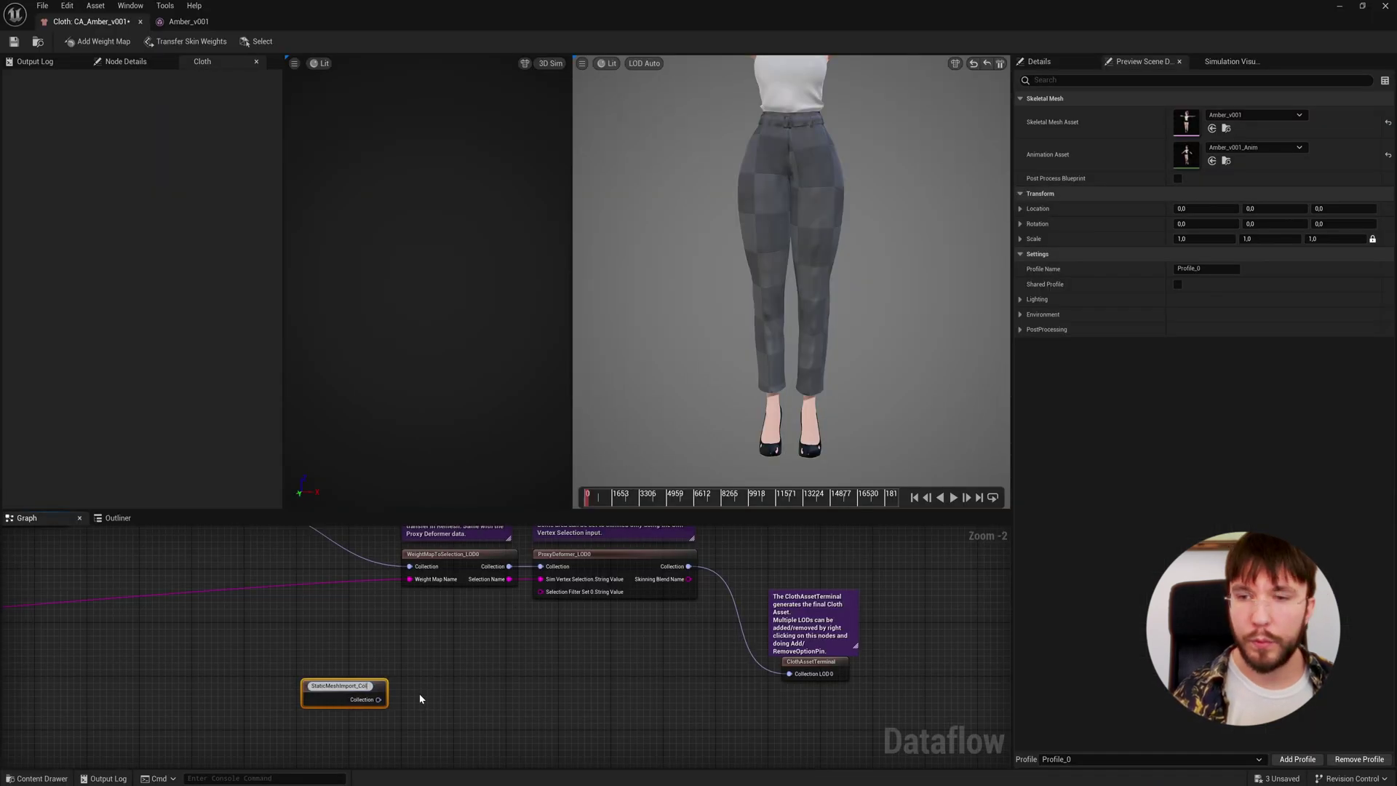
type("lision")
key("Return")
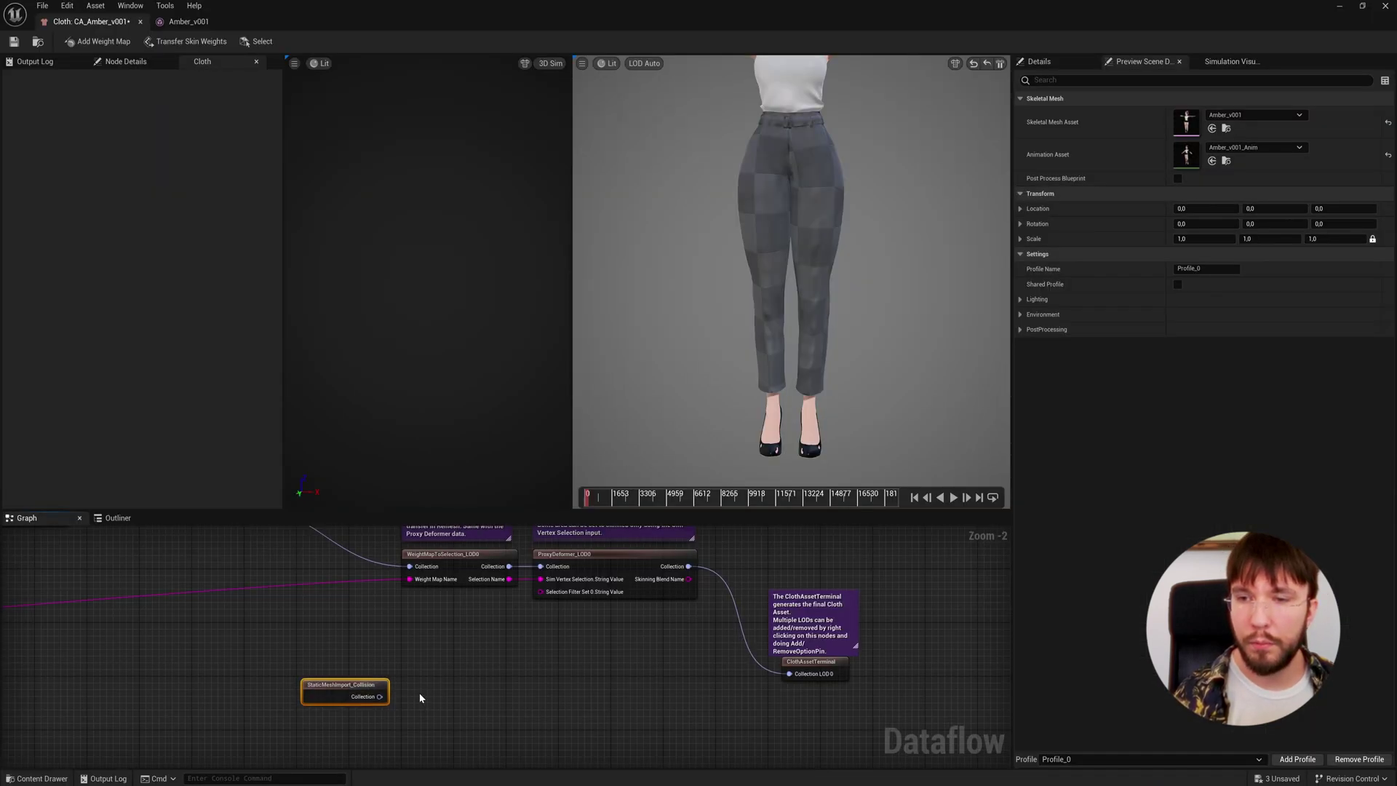
Step: Set the collision node's Static Mesh to Amber_Pants_Collision_v001
right_click_drag(452, 705, 392, 674)
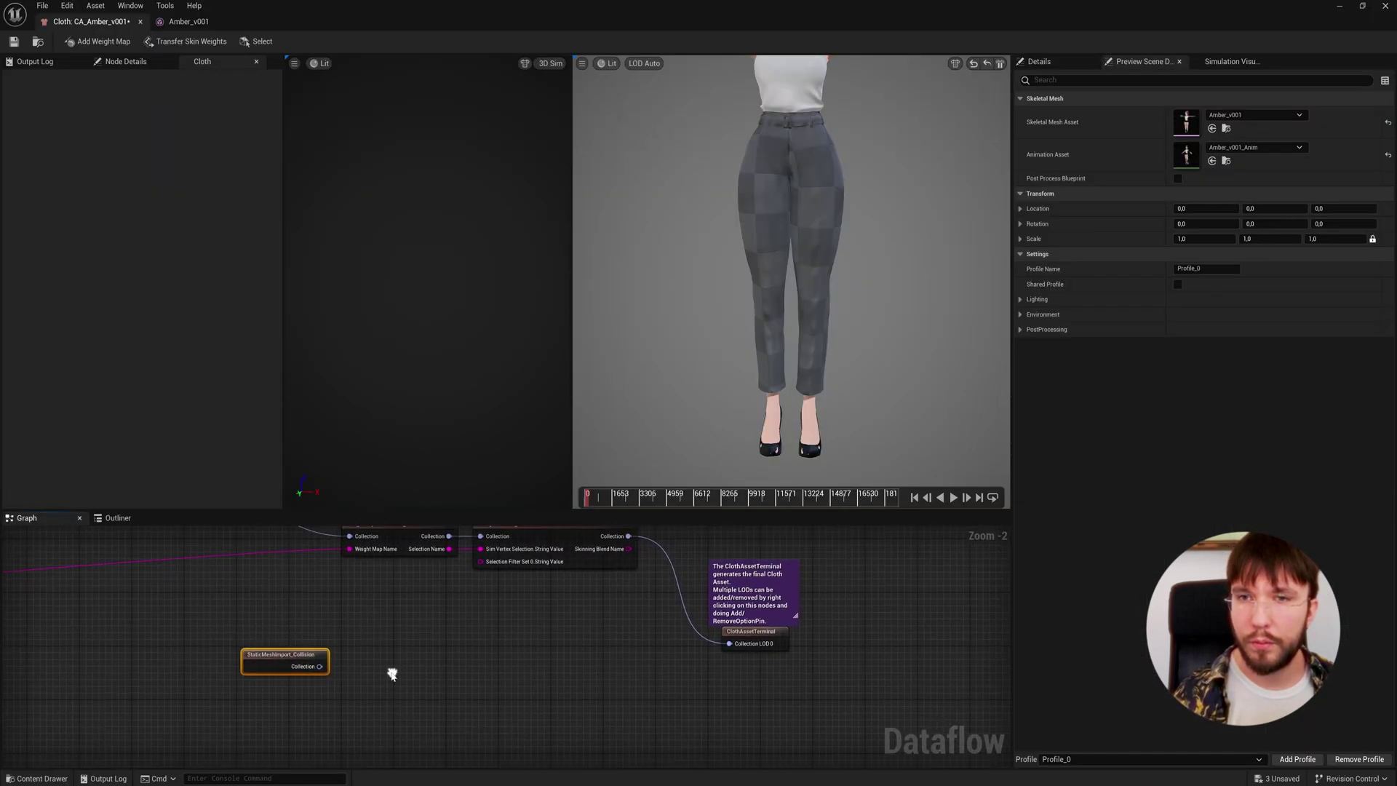
double_click(278, 656)
left_click(126, 61)
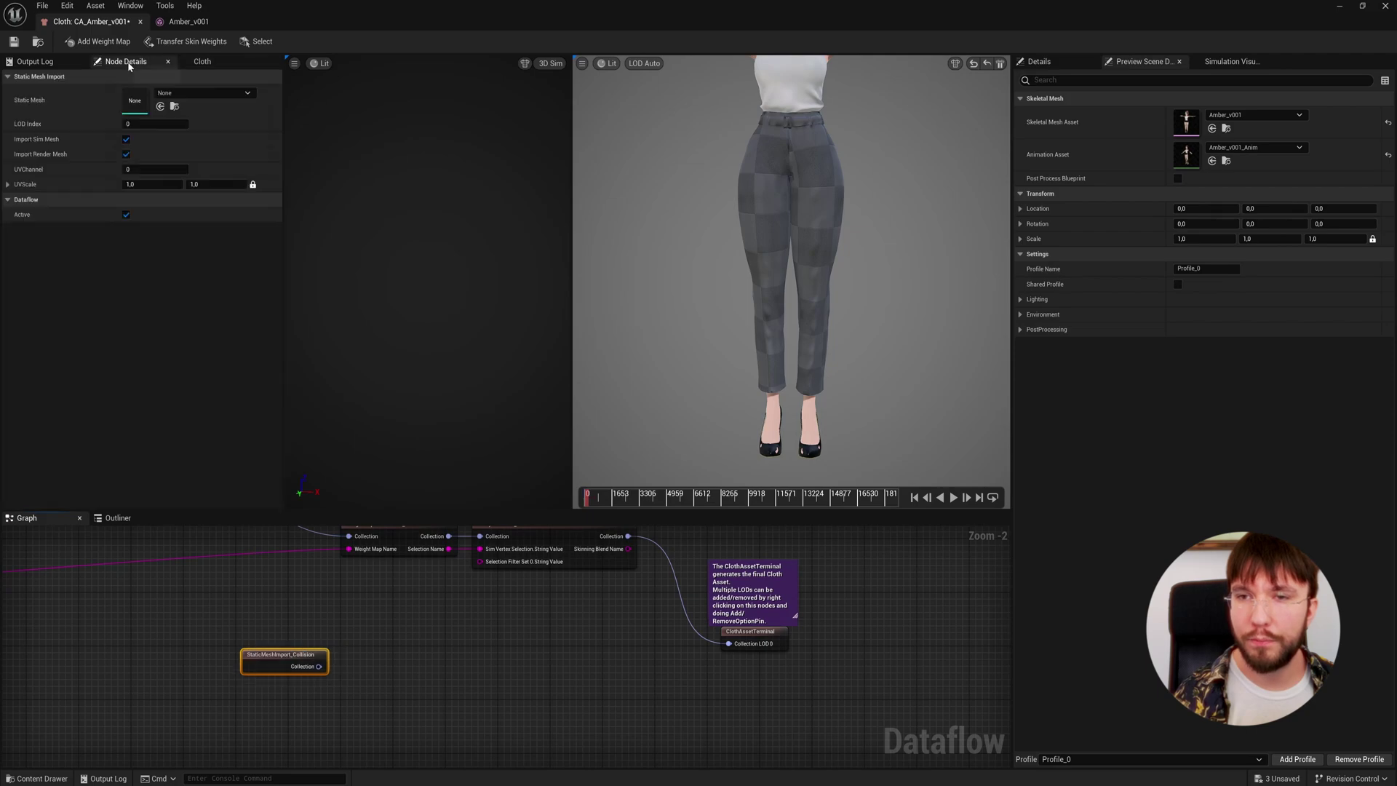
left_click(187, 96)
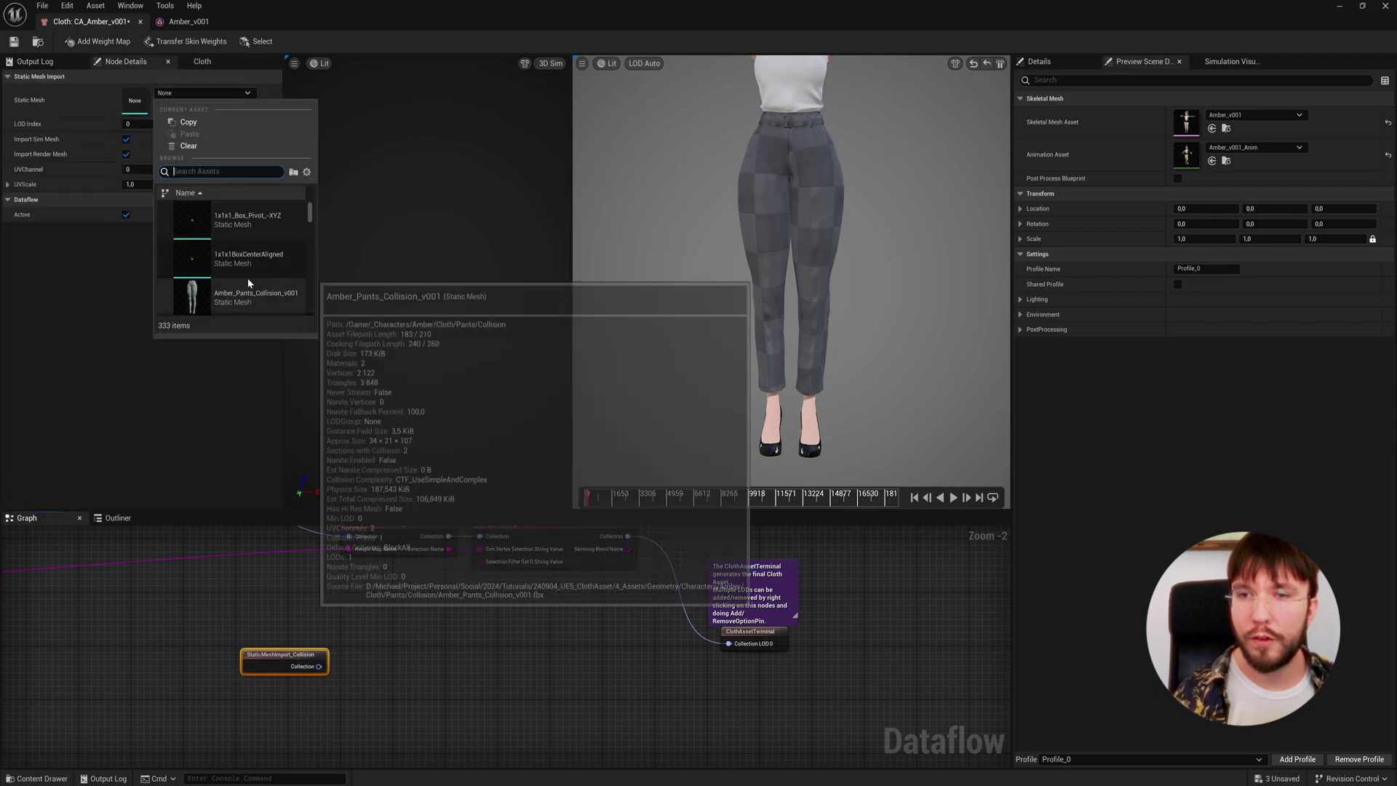
scroll(218, 262, "down", 2)
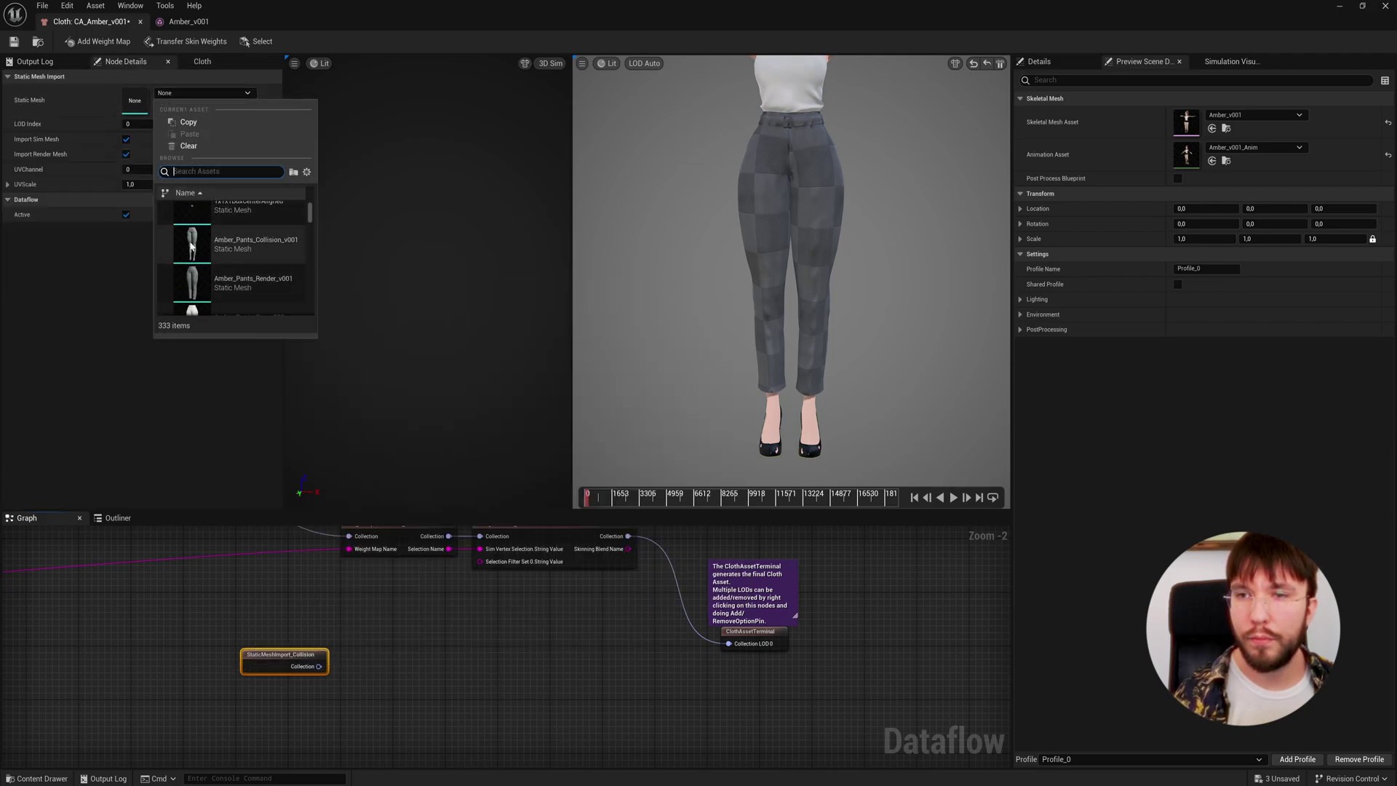
left_click(242, 245)
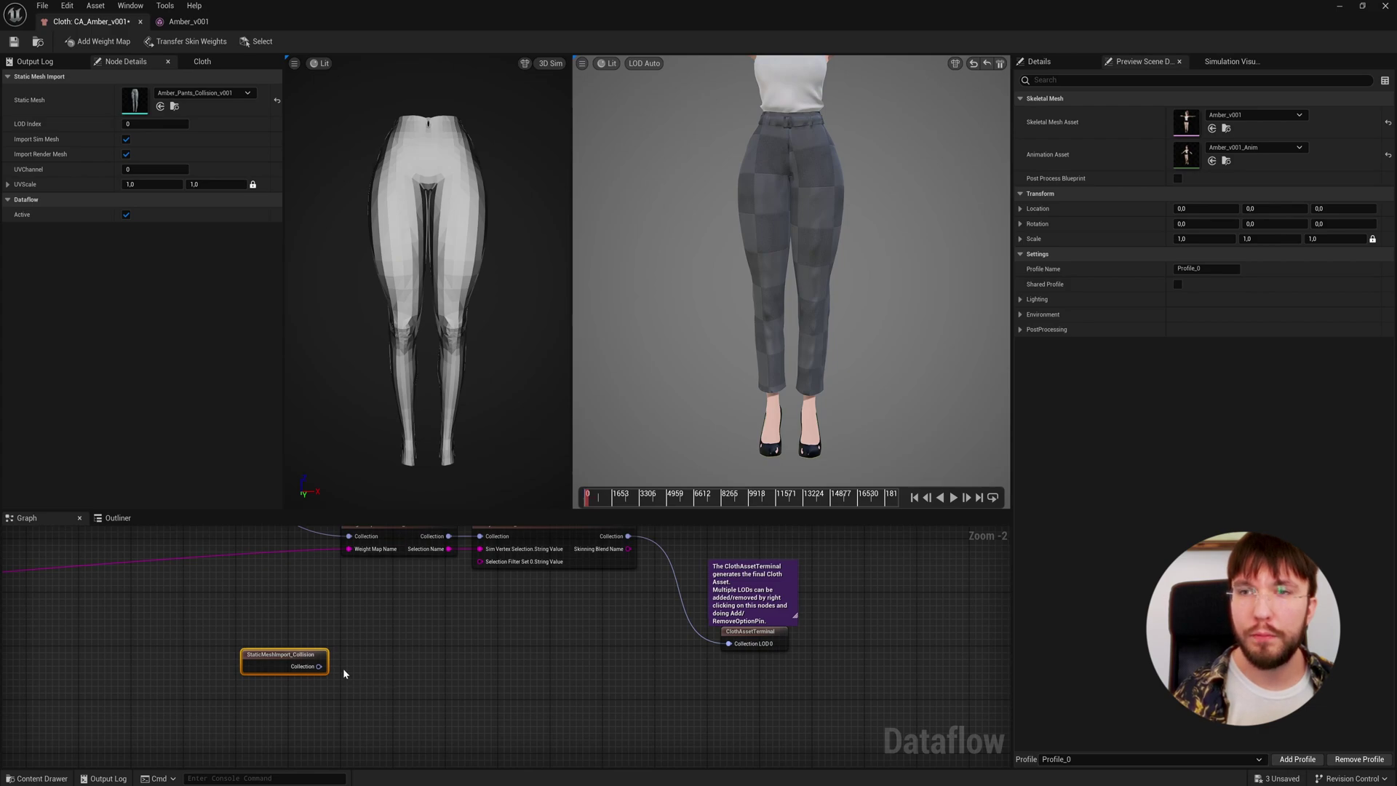
left_click_drag(322, 670, 375, 668)
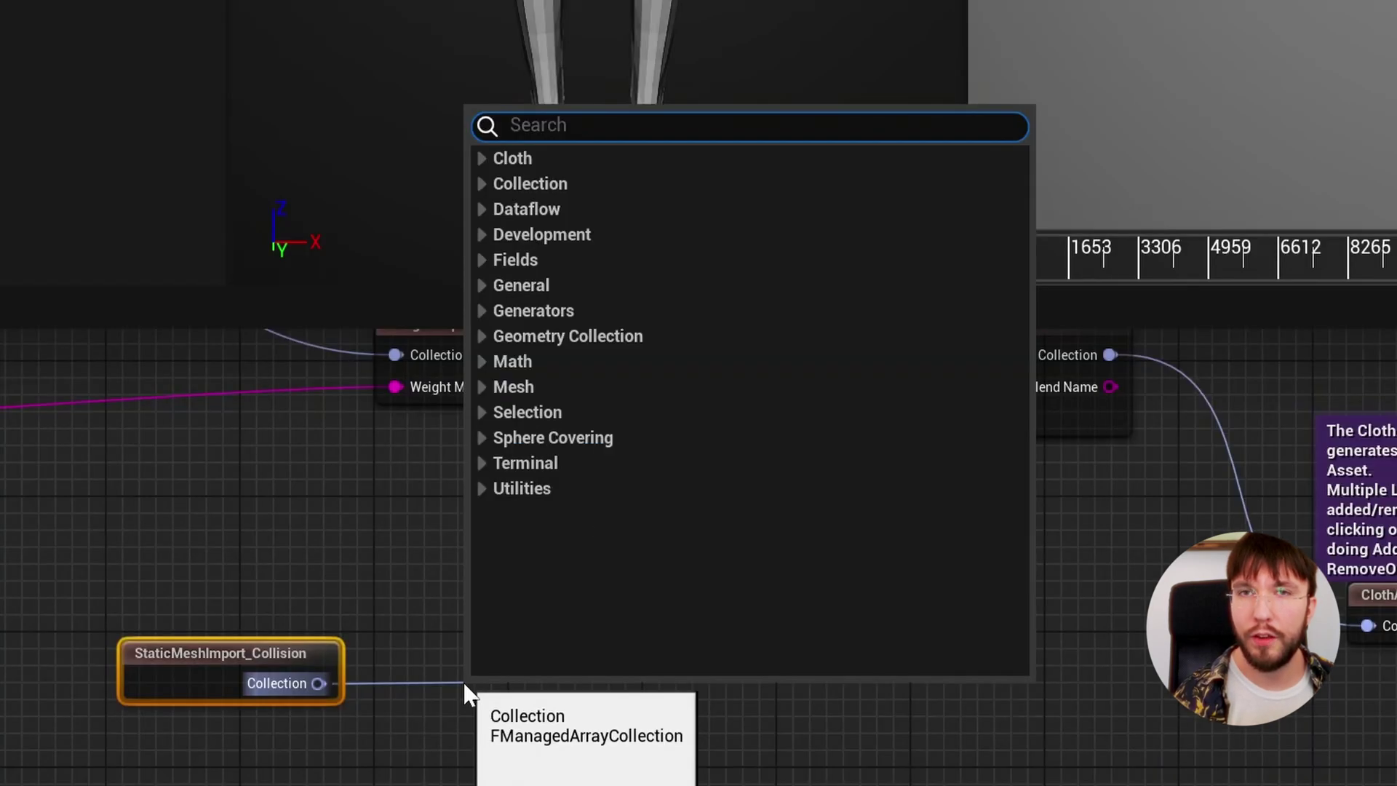
Step: Add a TransferSkinWeights node and place it next to the collision mesh import
type("transfer")
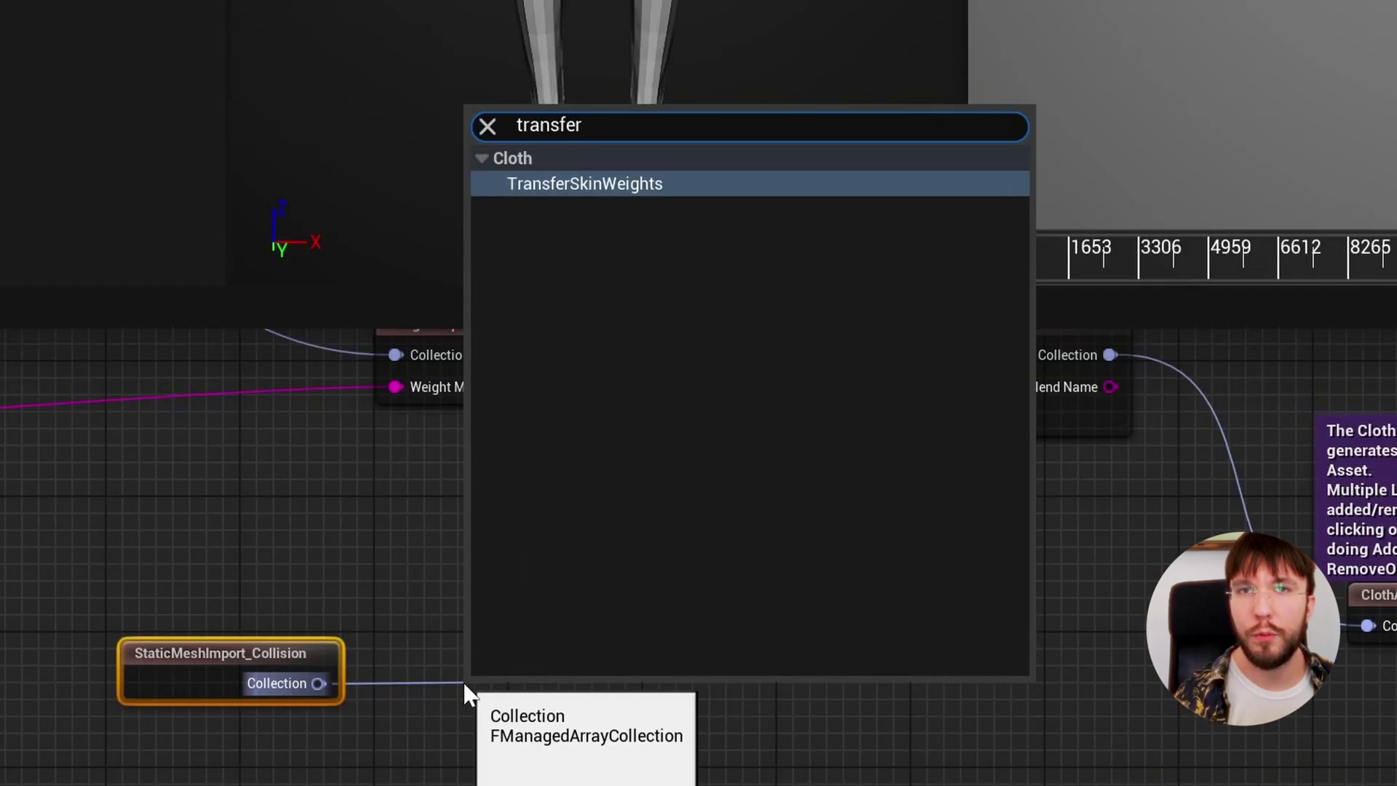
key("Return")
left_click(628, 643)
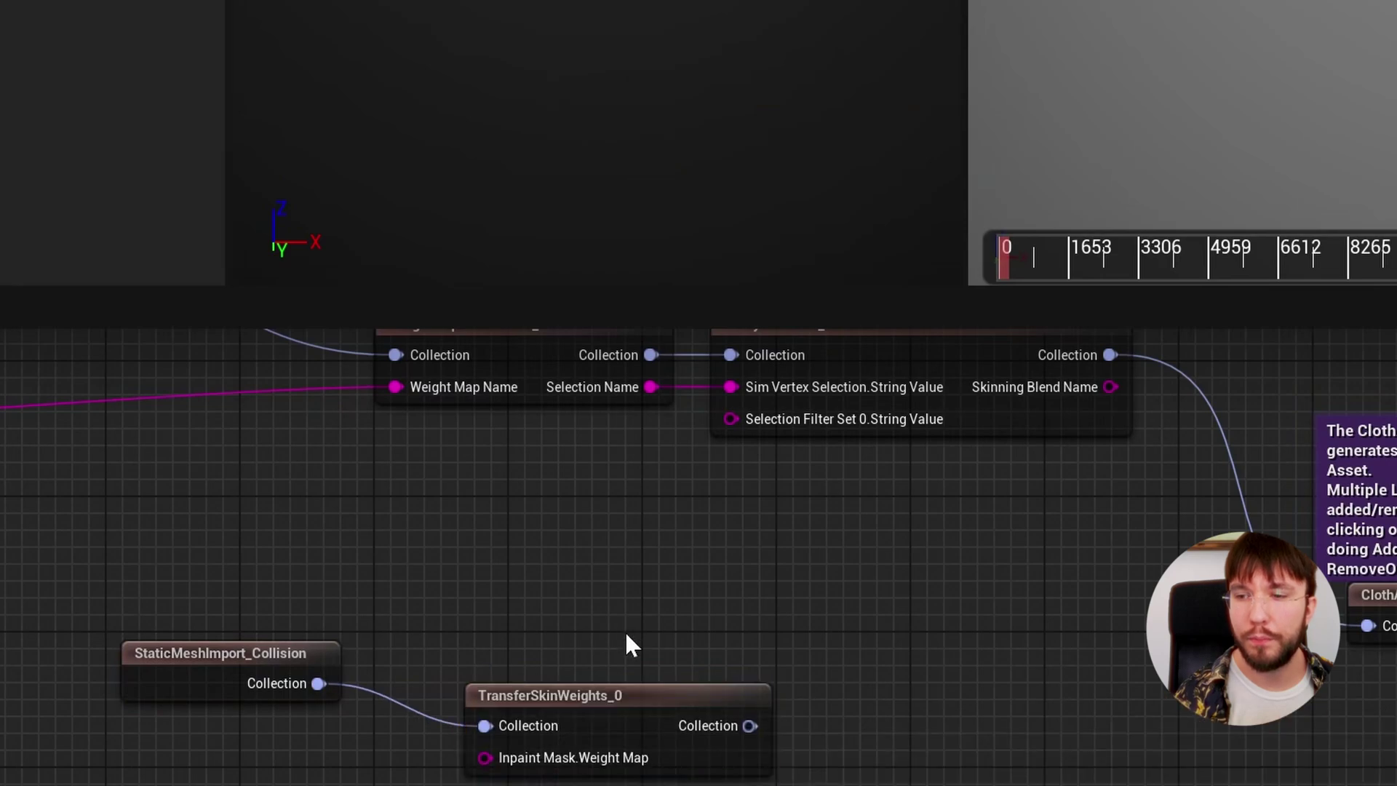
left_click_drag(608, 695, 561, 662)
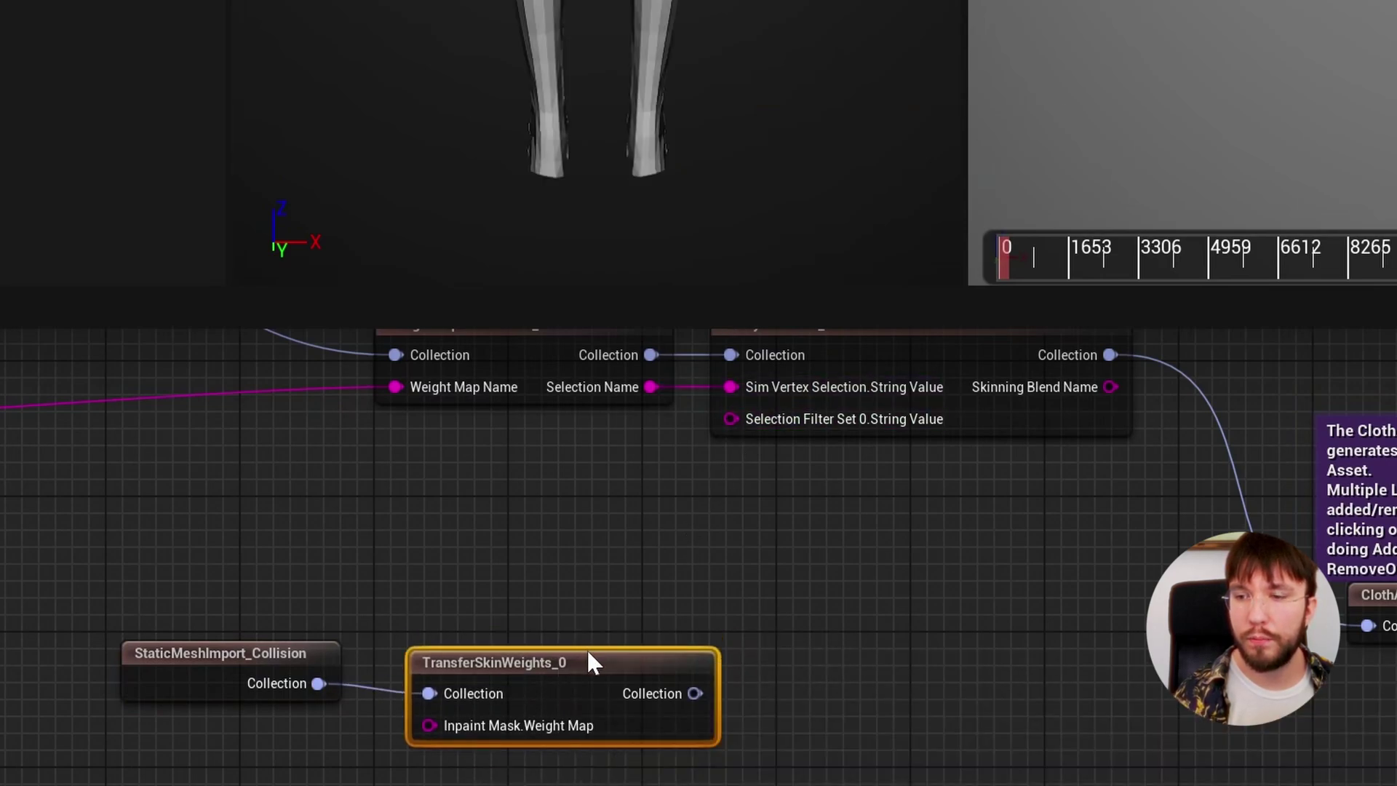
Step: Set TransferSkinWeights_0's Skeletal Mesh to Amber_v001, toggling the change with undo and redo
double_click(579, 662)
key("Escape")
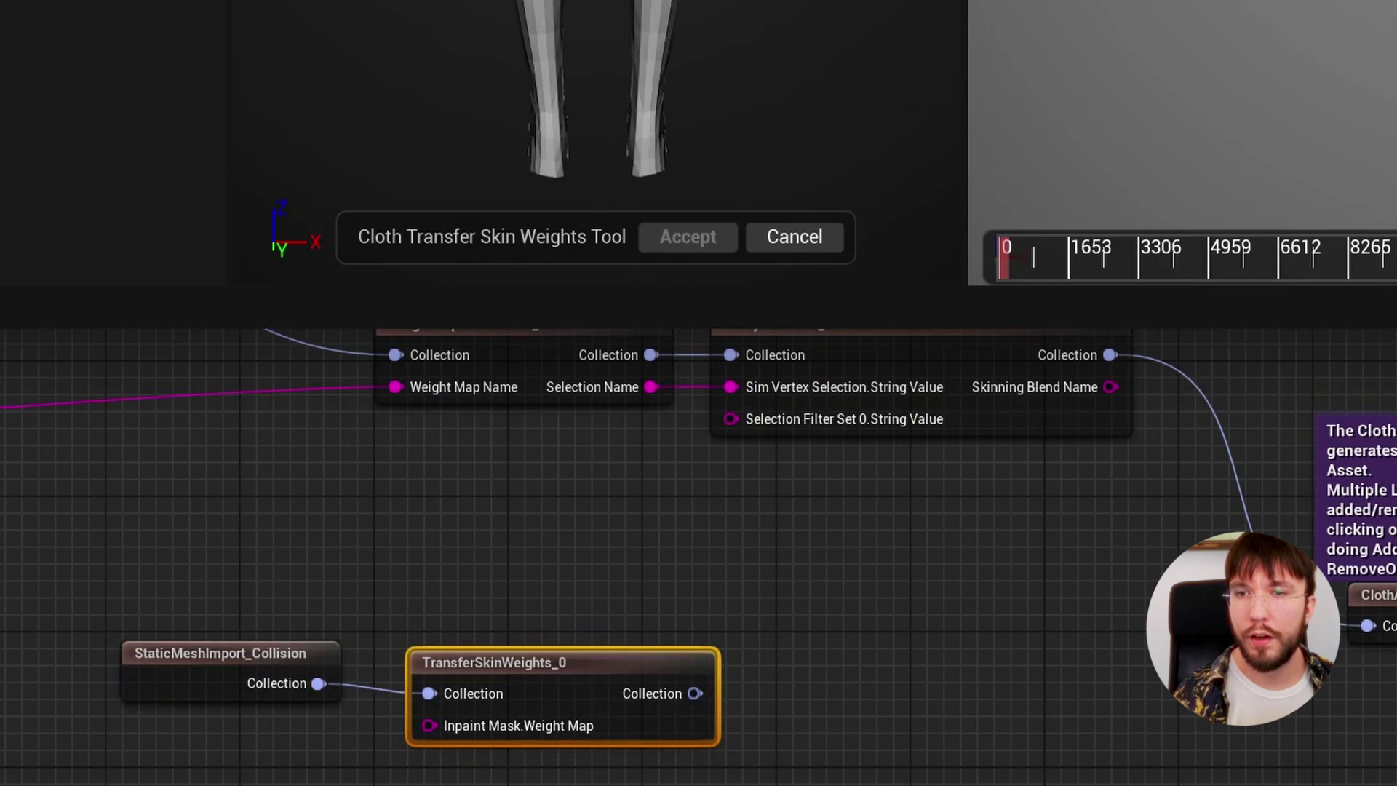
left_click(203, 92)
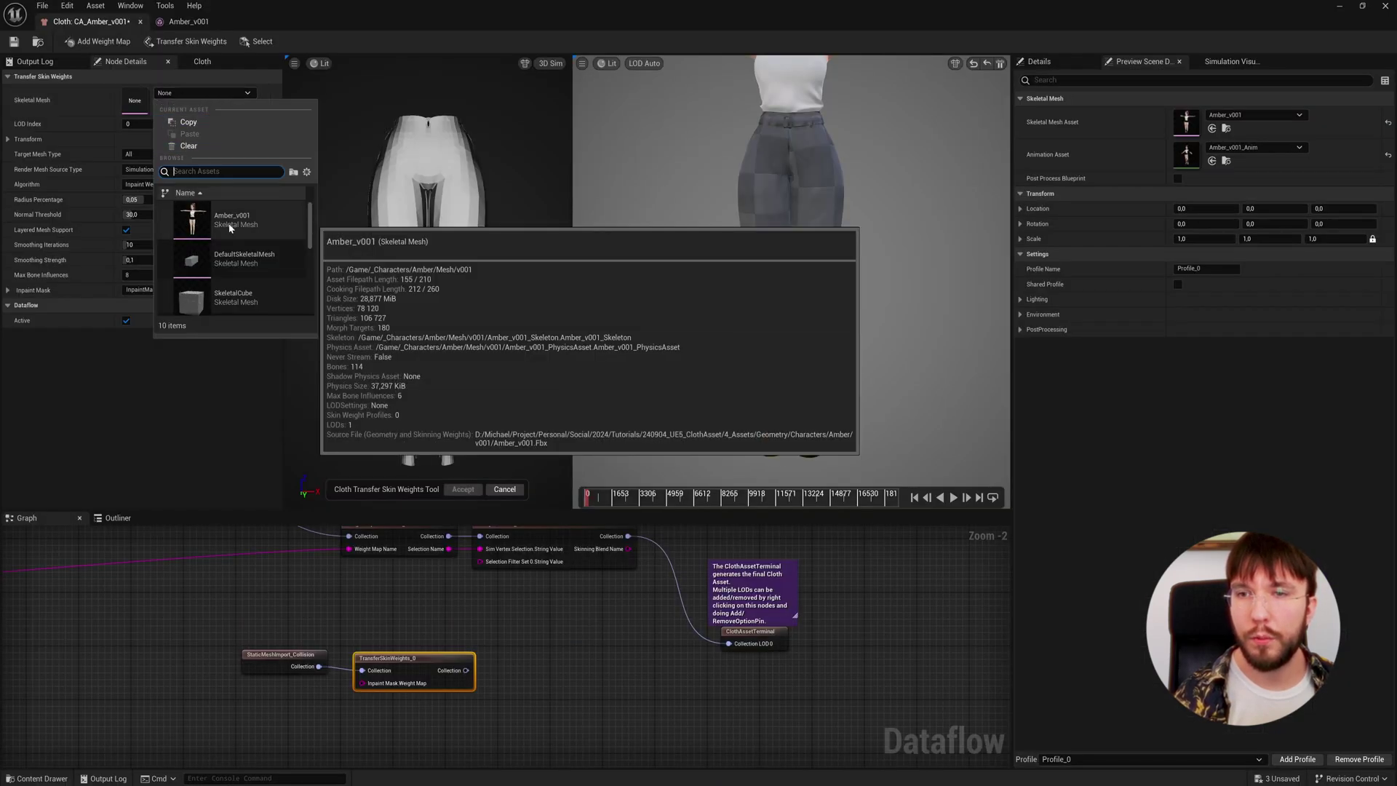
left_click(225, 225)
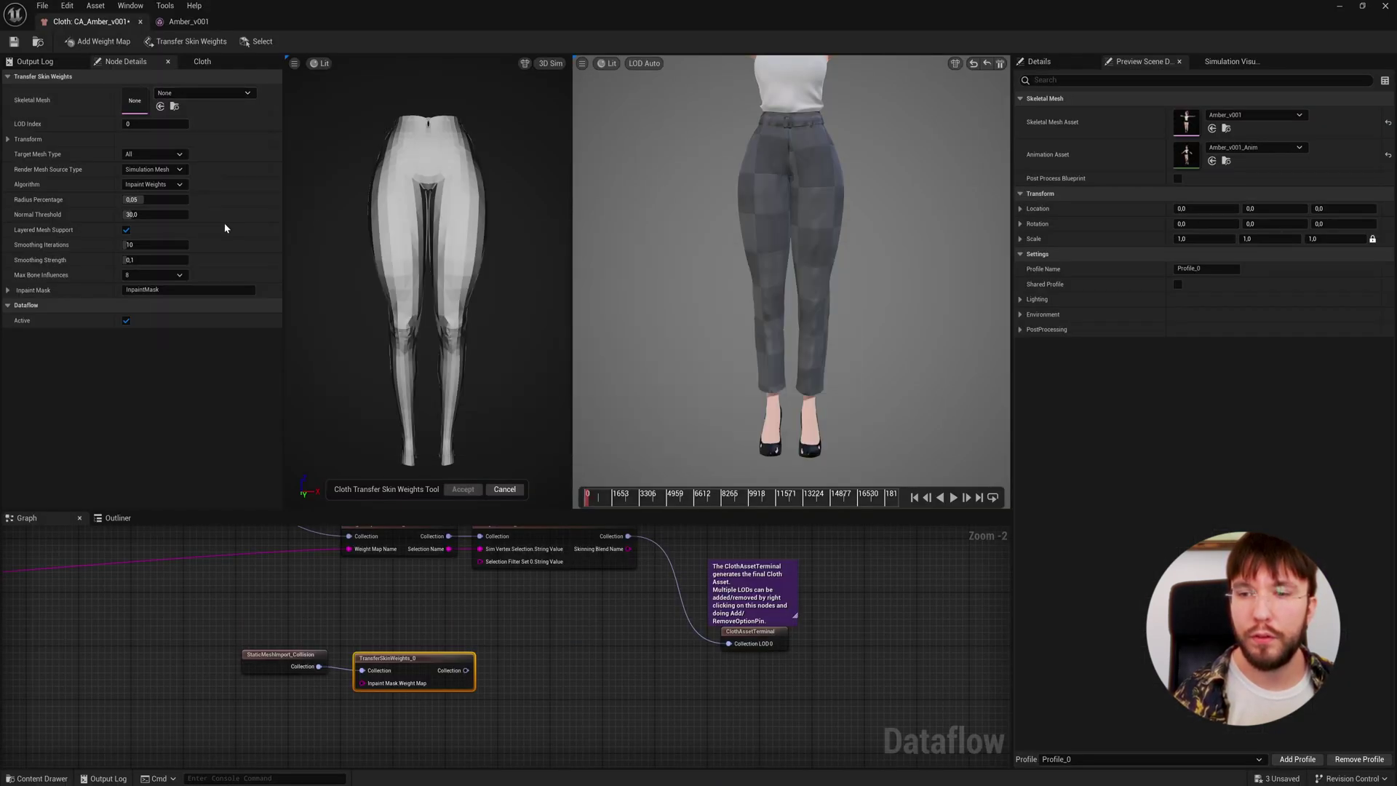
key("ctrl+z")
key("ctrl+y")
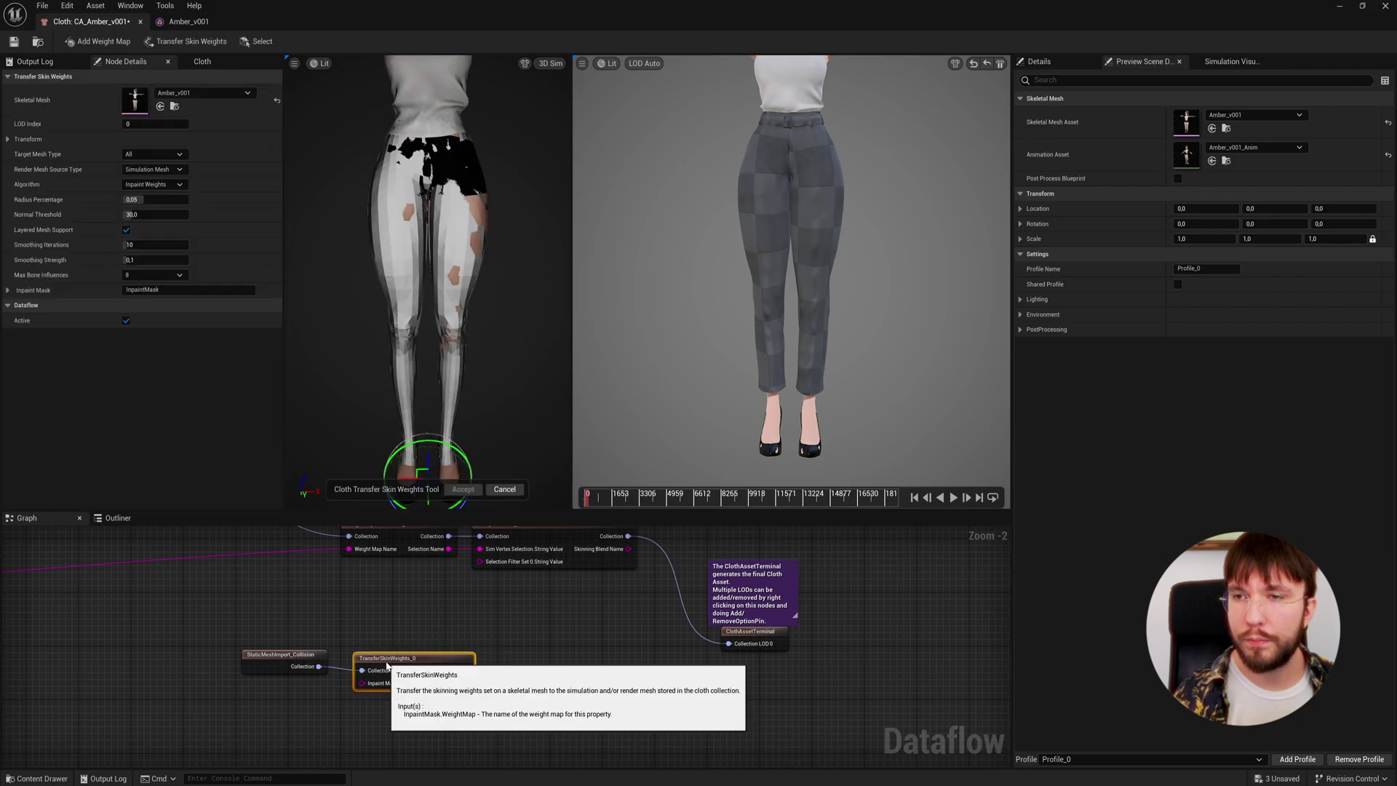
key("ctrl+z")
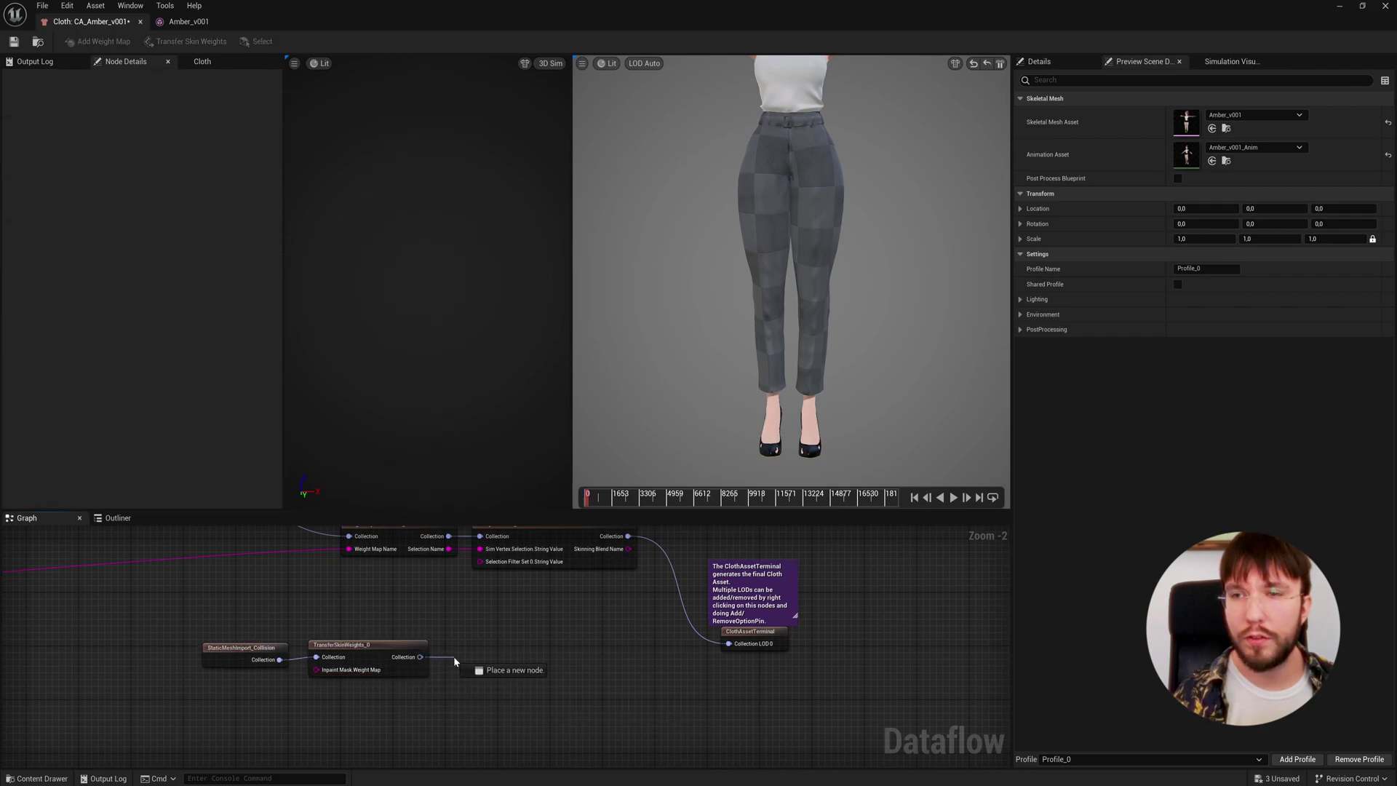
Step: Add a Selection node after TransferSkinWeights_0 and position it in the graph
left_click_drag(455, 661, 455, 661)
type("selec")
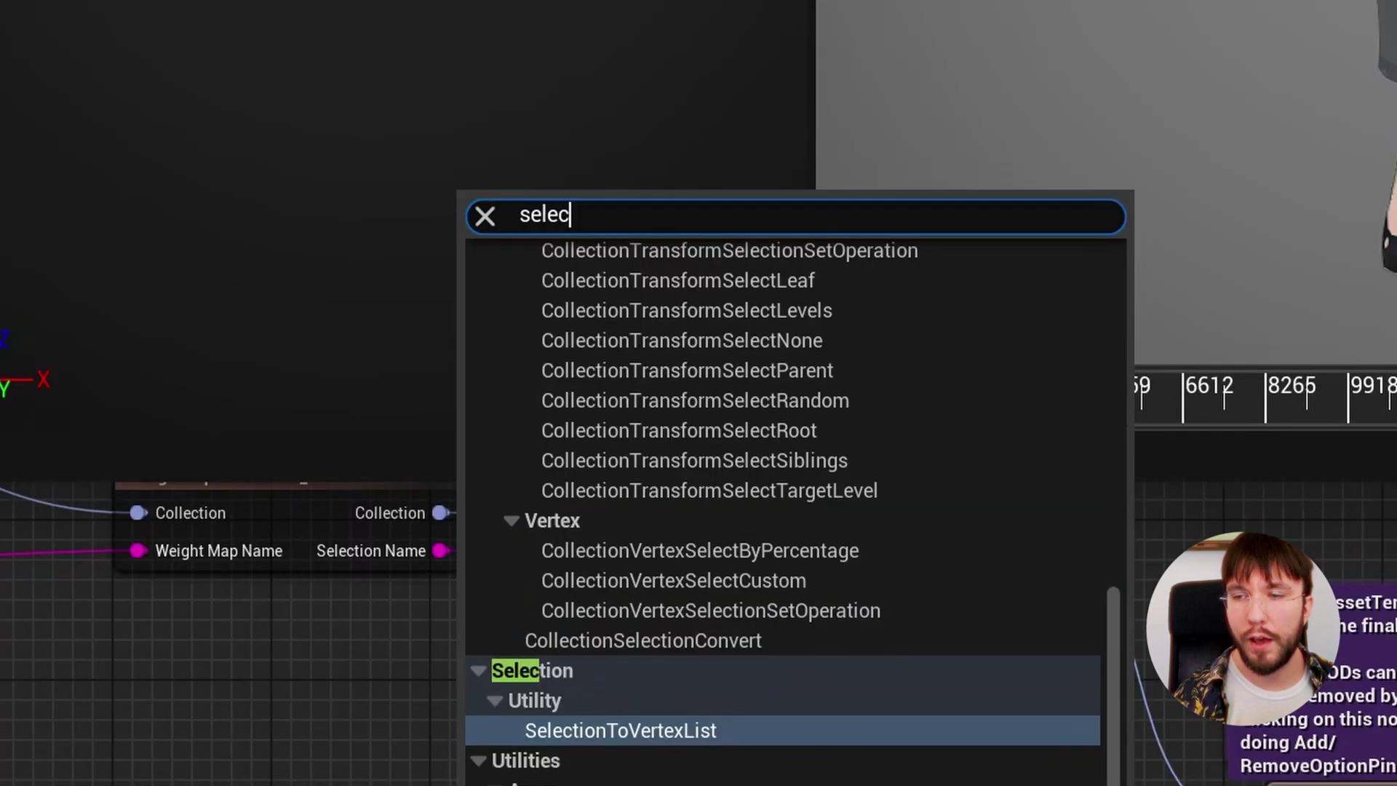
type("t")
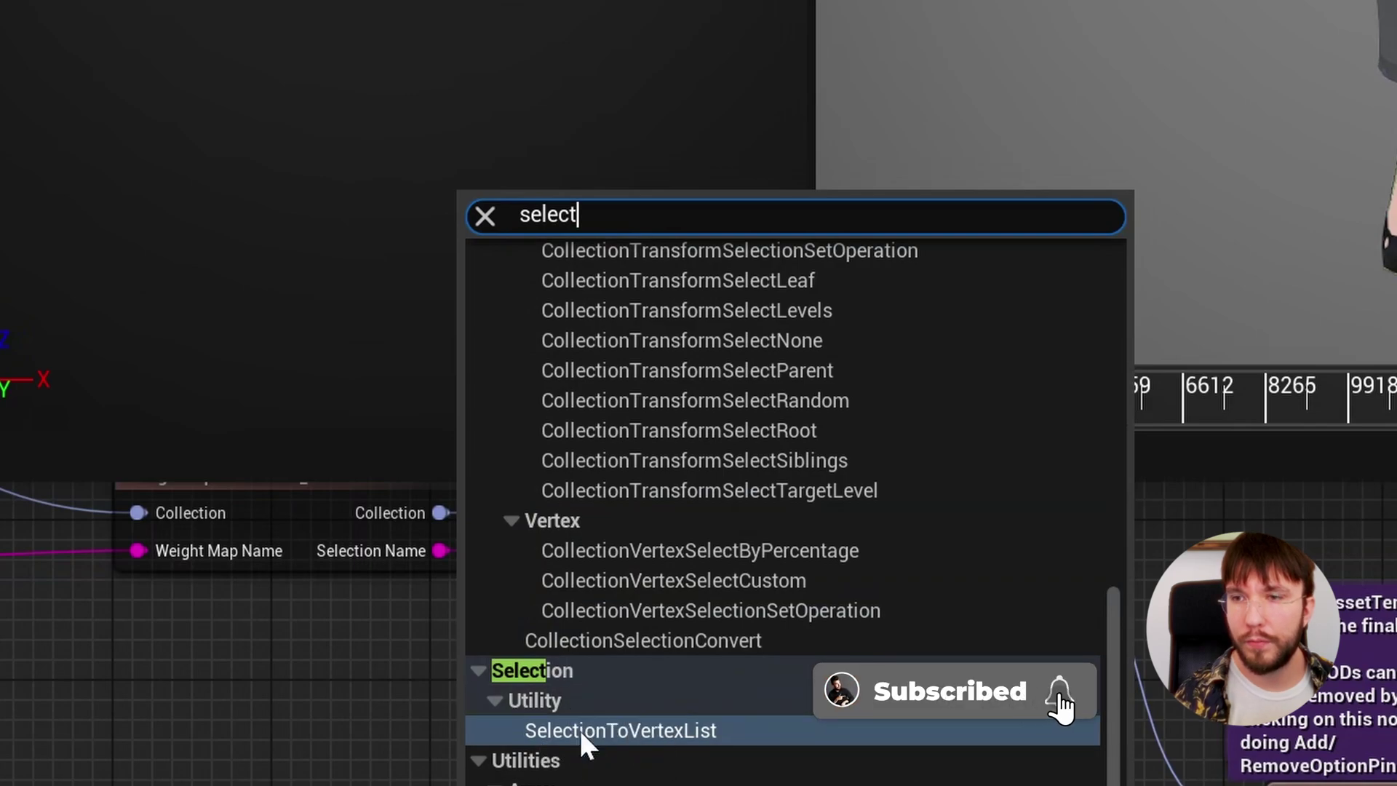
scroll(631, 667, "up", 15)
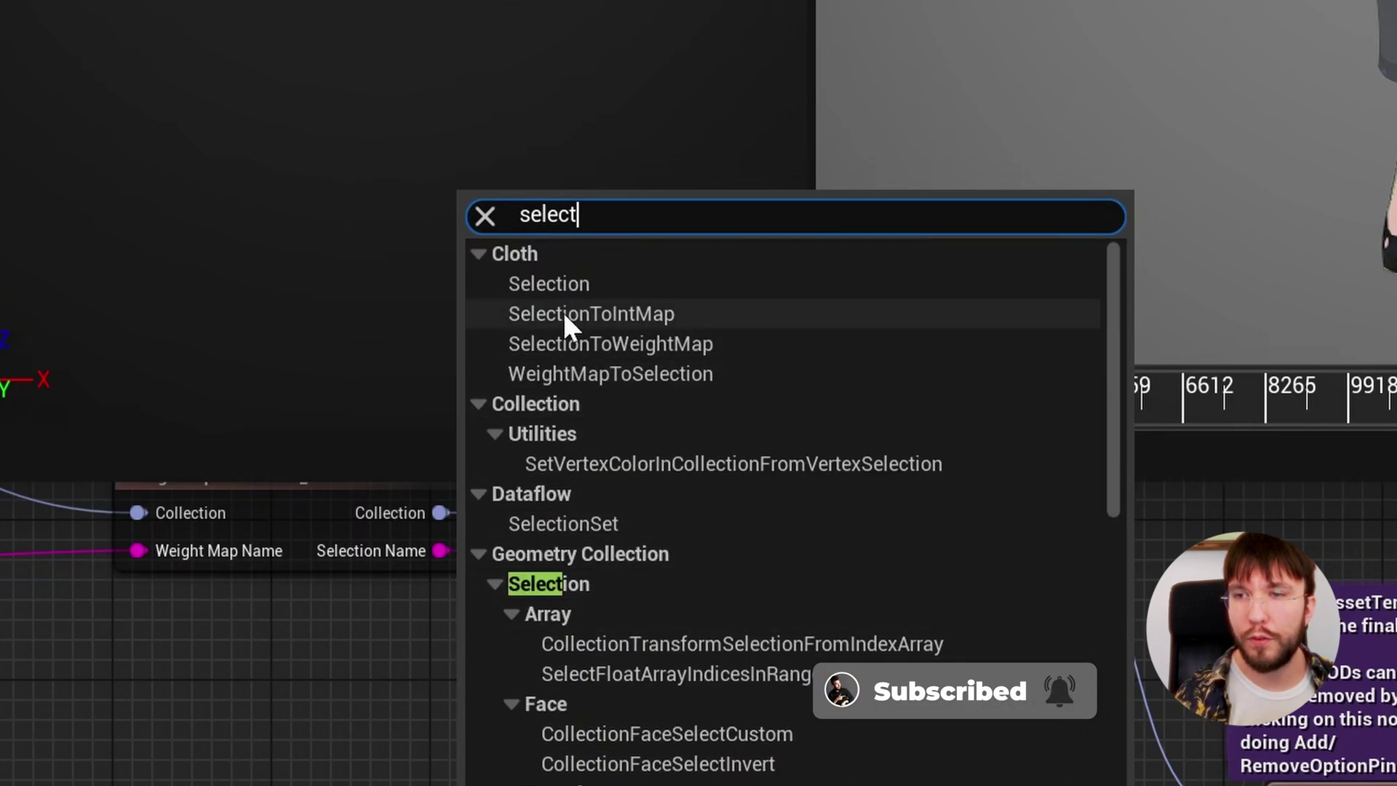
left_click(558, 286)
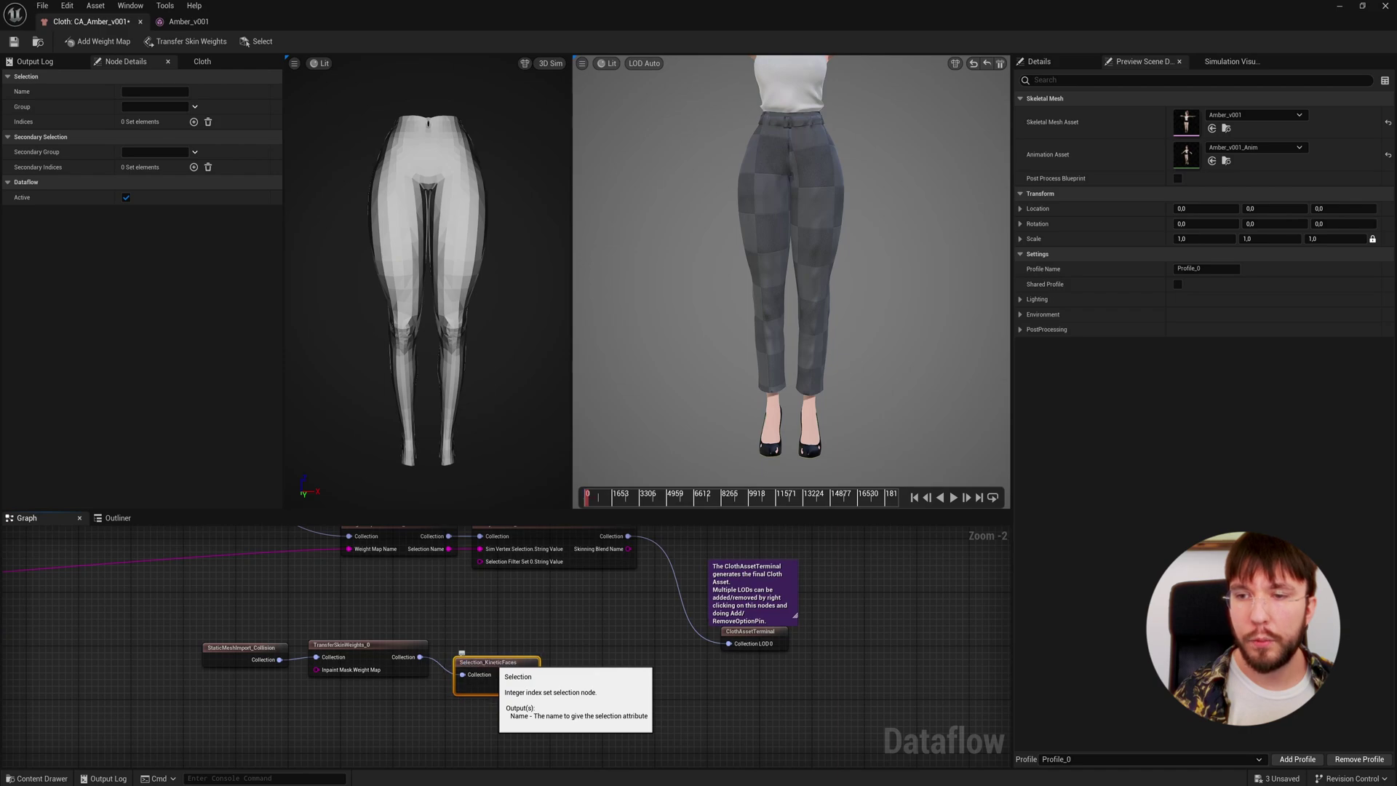
left_click_drag(461, 654, 453, 636)
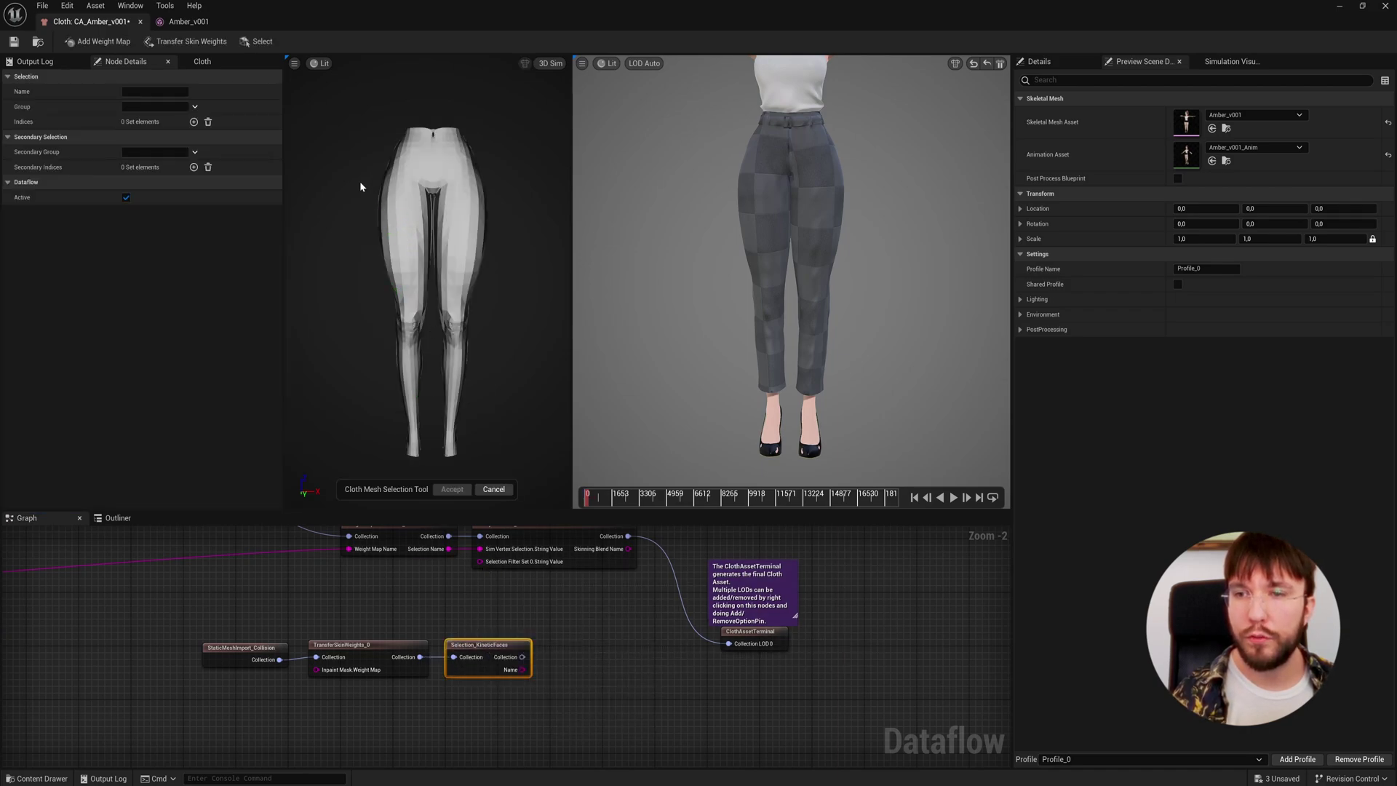
Step: Box-select the faces of both lower legs (1 422 SimFaces) and accept the selection
left_click_drag(360, 161, 502, 410)
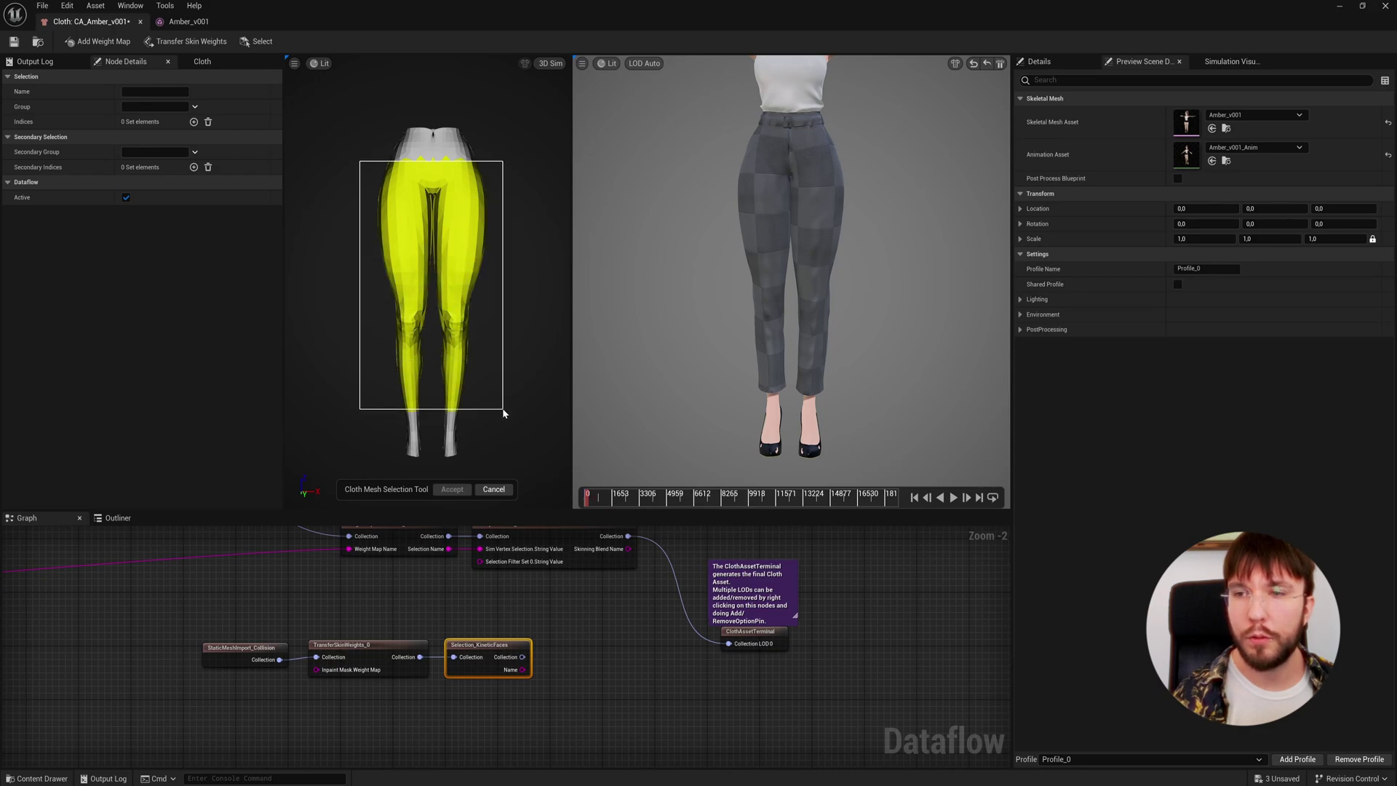
left_click(356, 236)
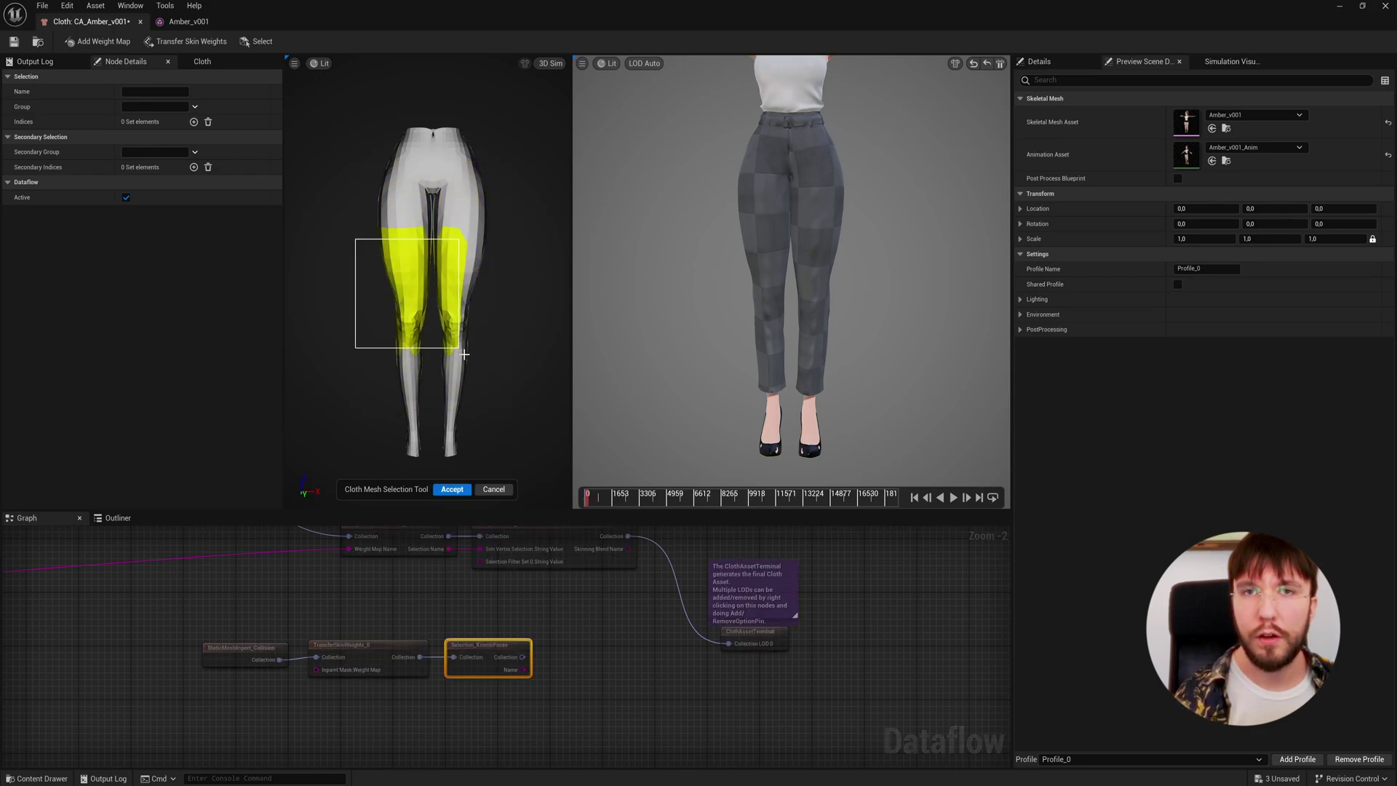
left_click_drag(464, 354, 492, 373)
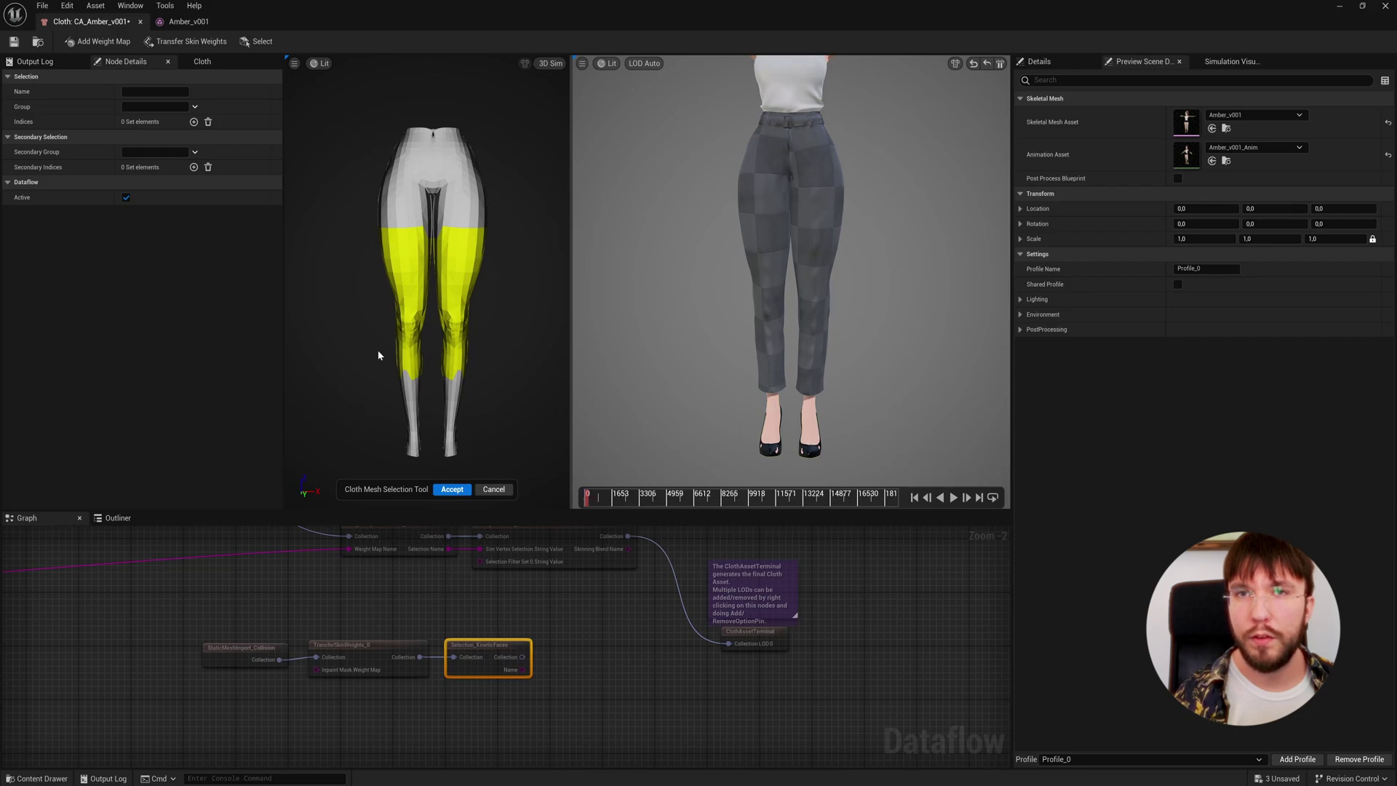
left_click(436, 142)
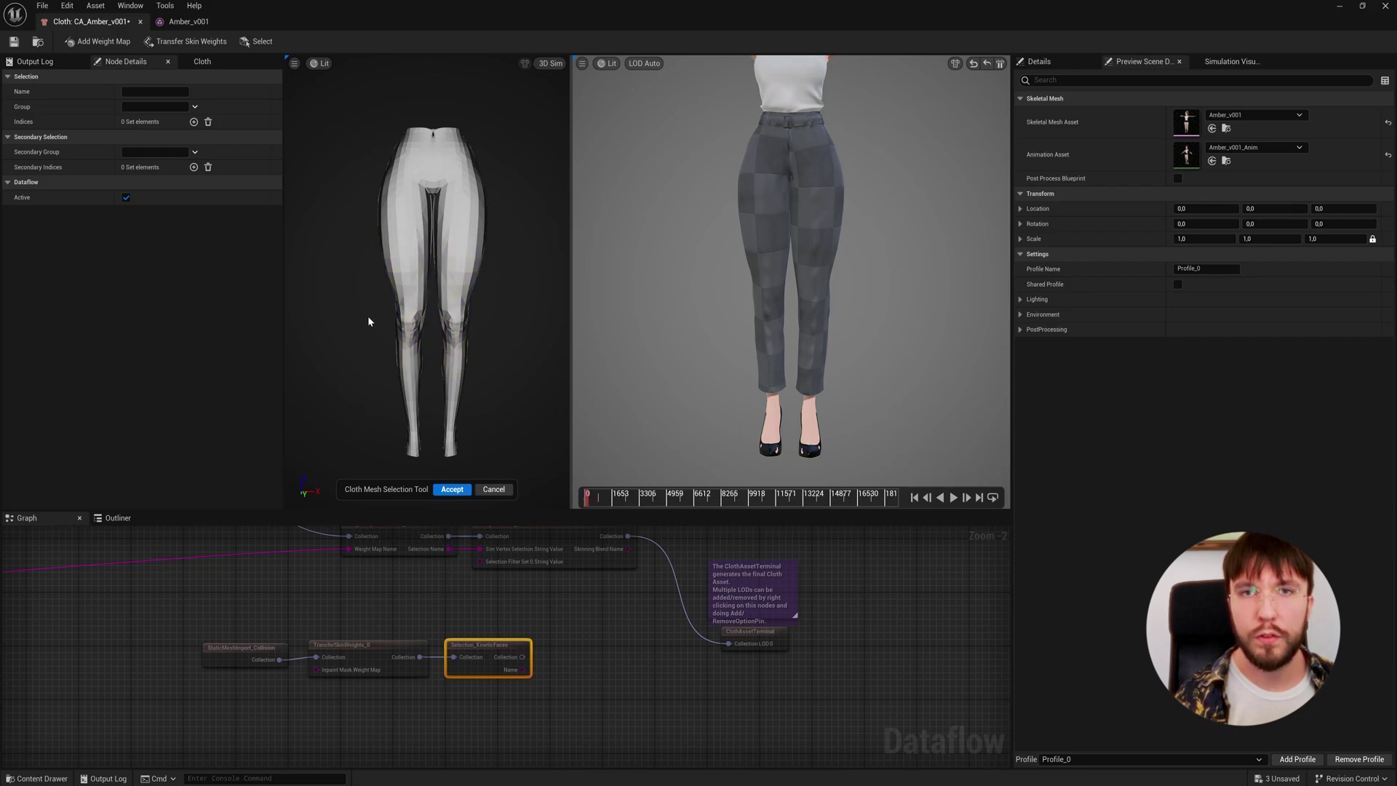
left_click_drag(369, 316, 505, 468)
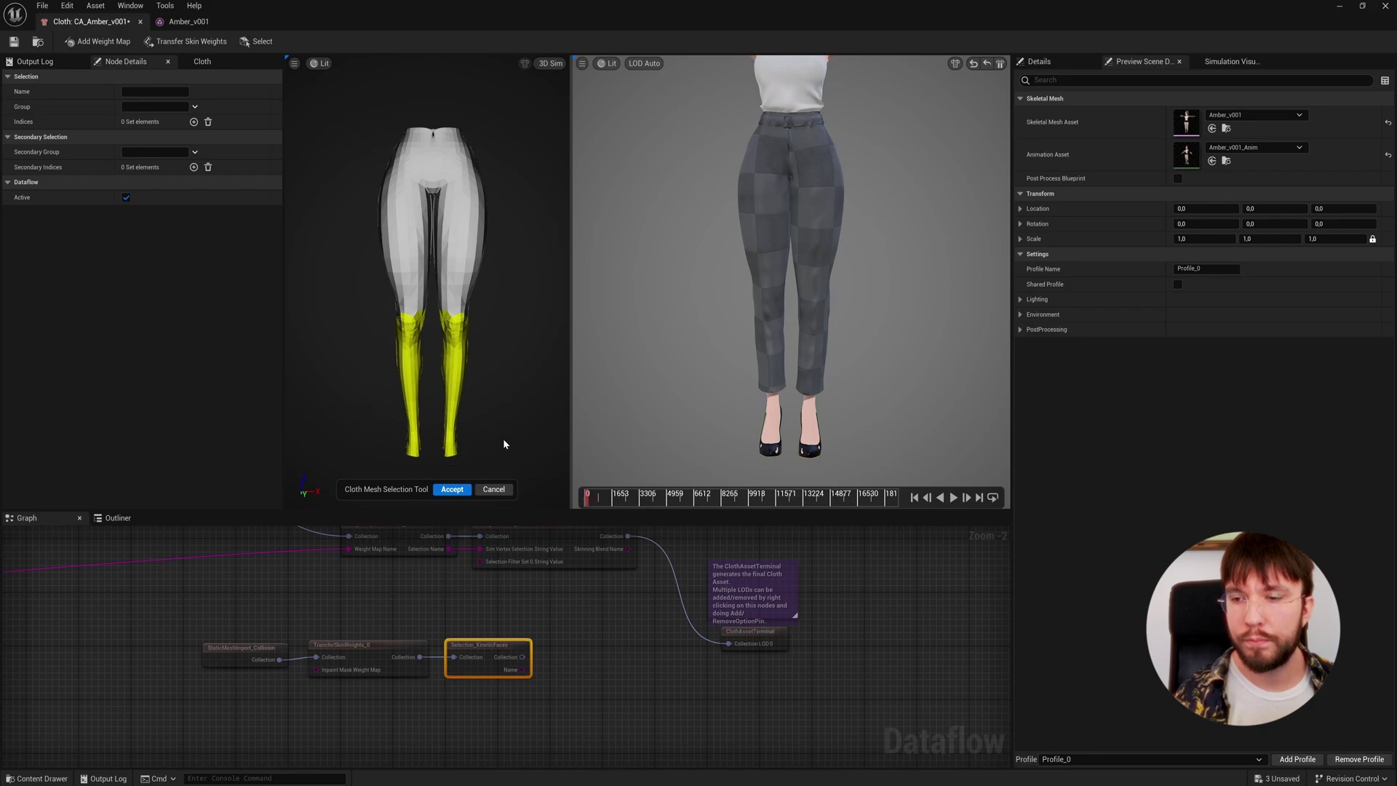
left_click(452, 489)
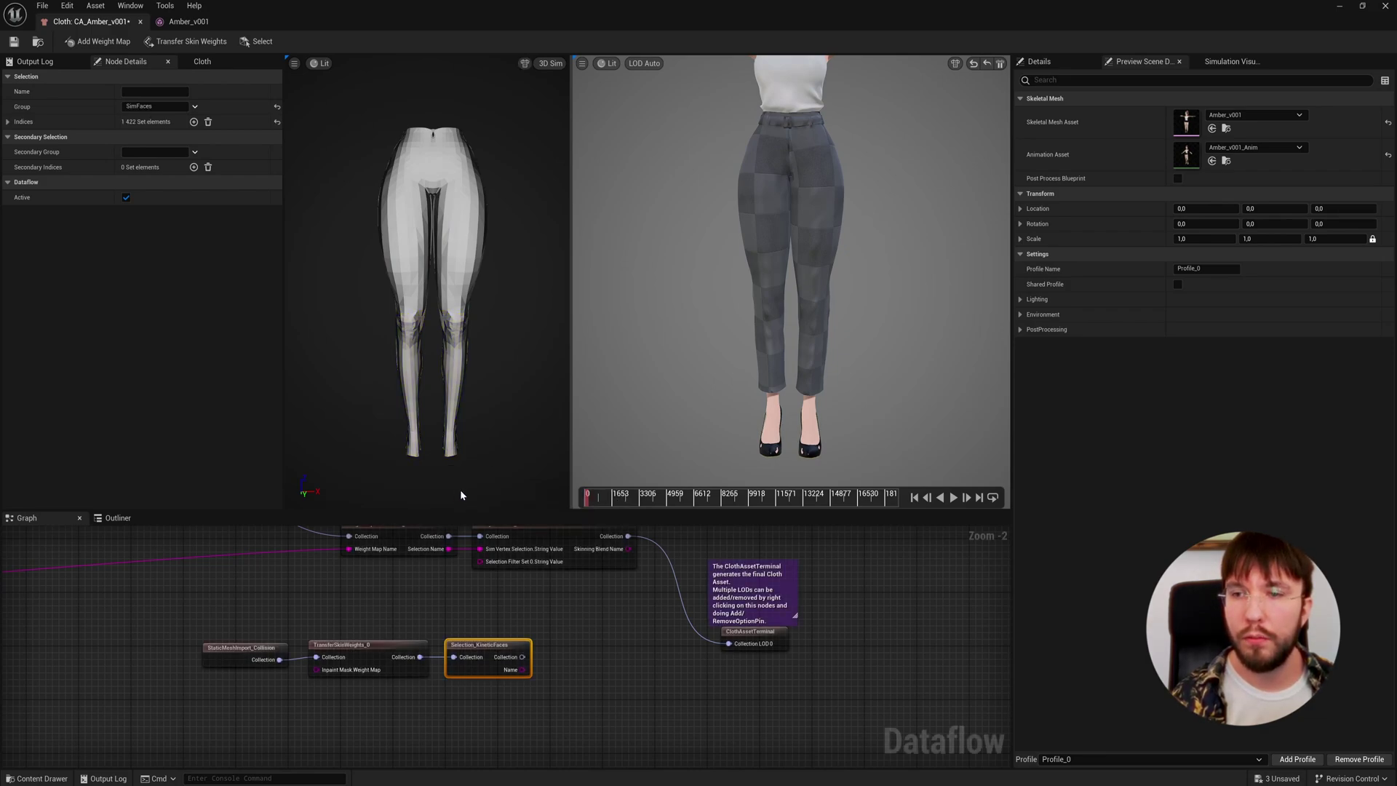
Step: Begin naming the leg selection 'Col' and pull a new wire from the node
left_click(155, 91)
type("Collision_Leg")
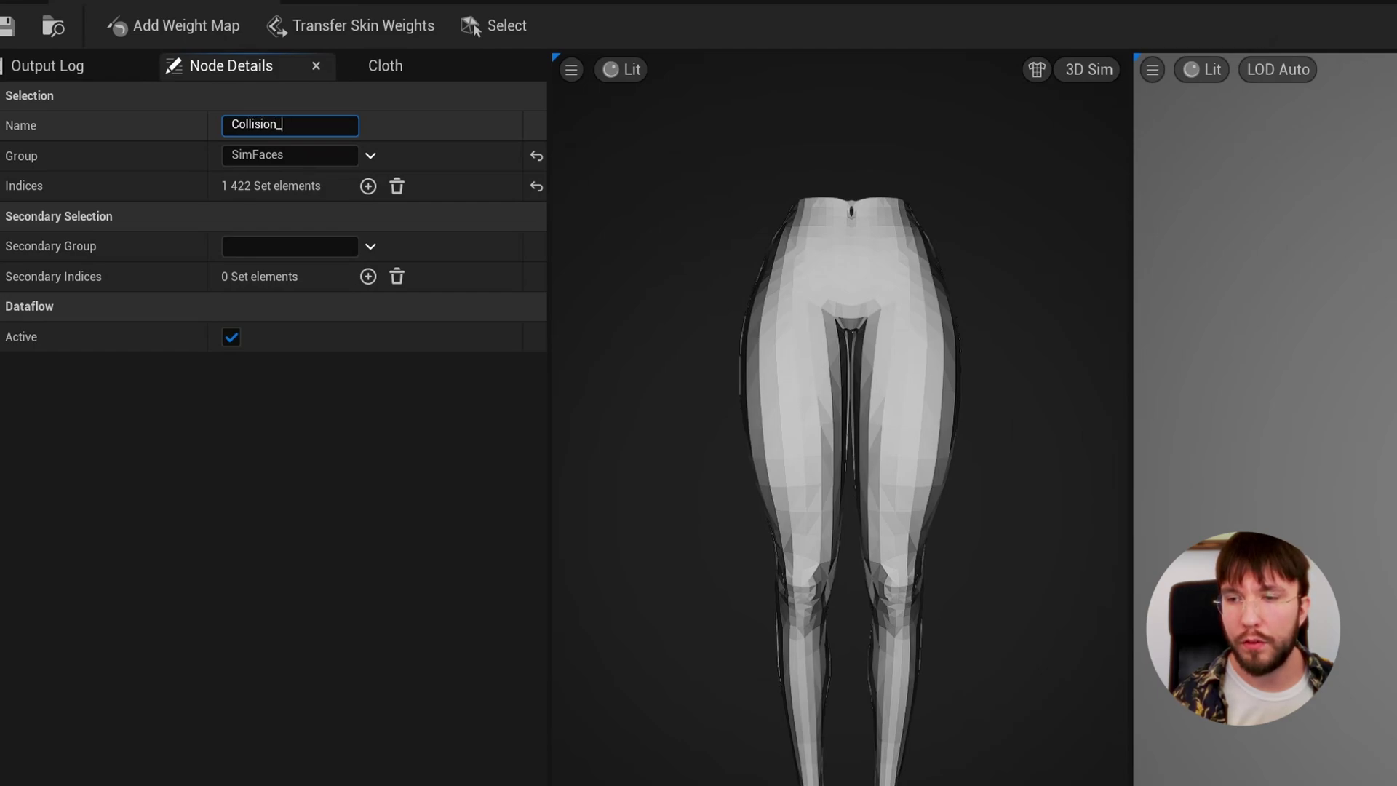
left_click_drag(384, 610, 512, 614)
Step: Add a SimulationSelfCollisionConfig node beside the leg selection
type("collision")
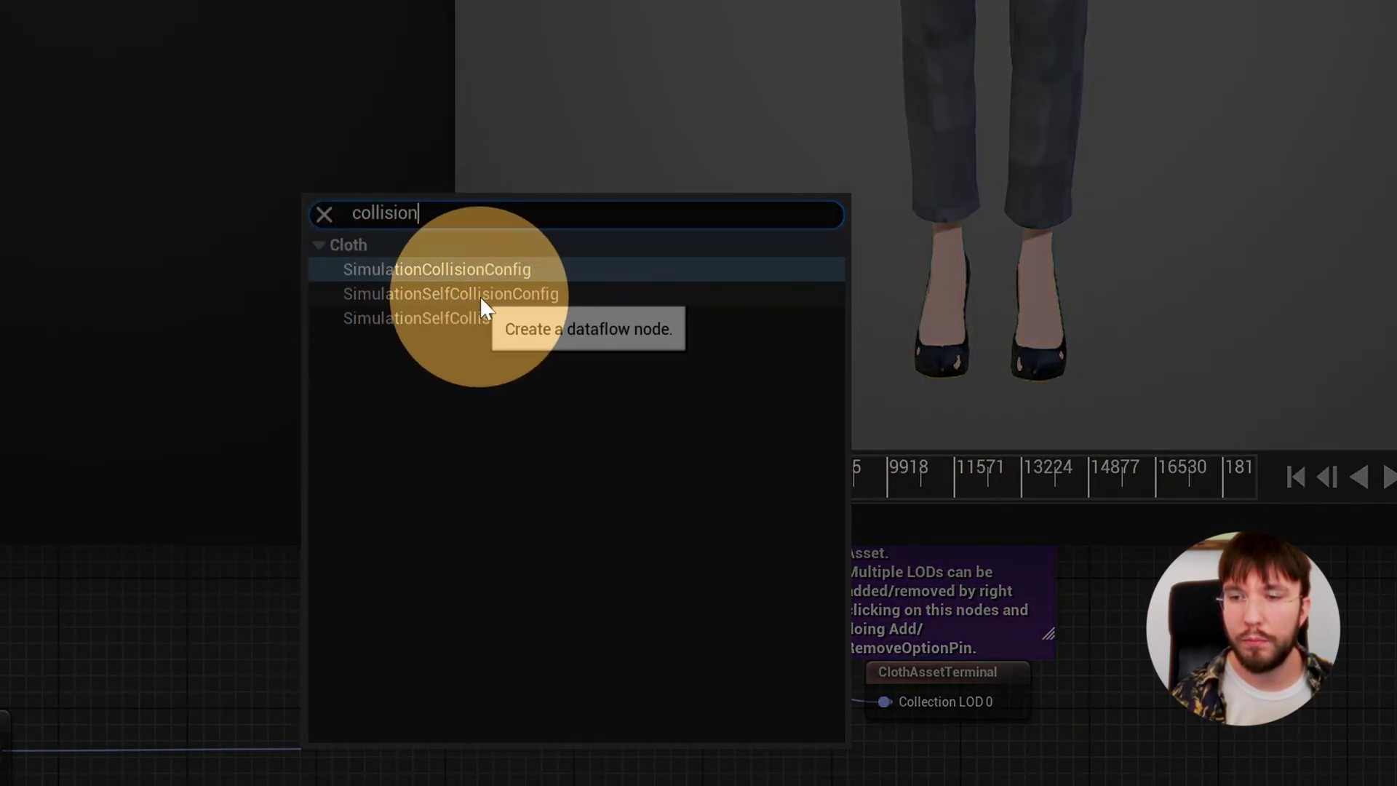
left_click(586, 423)
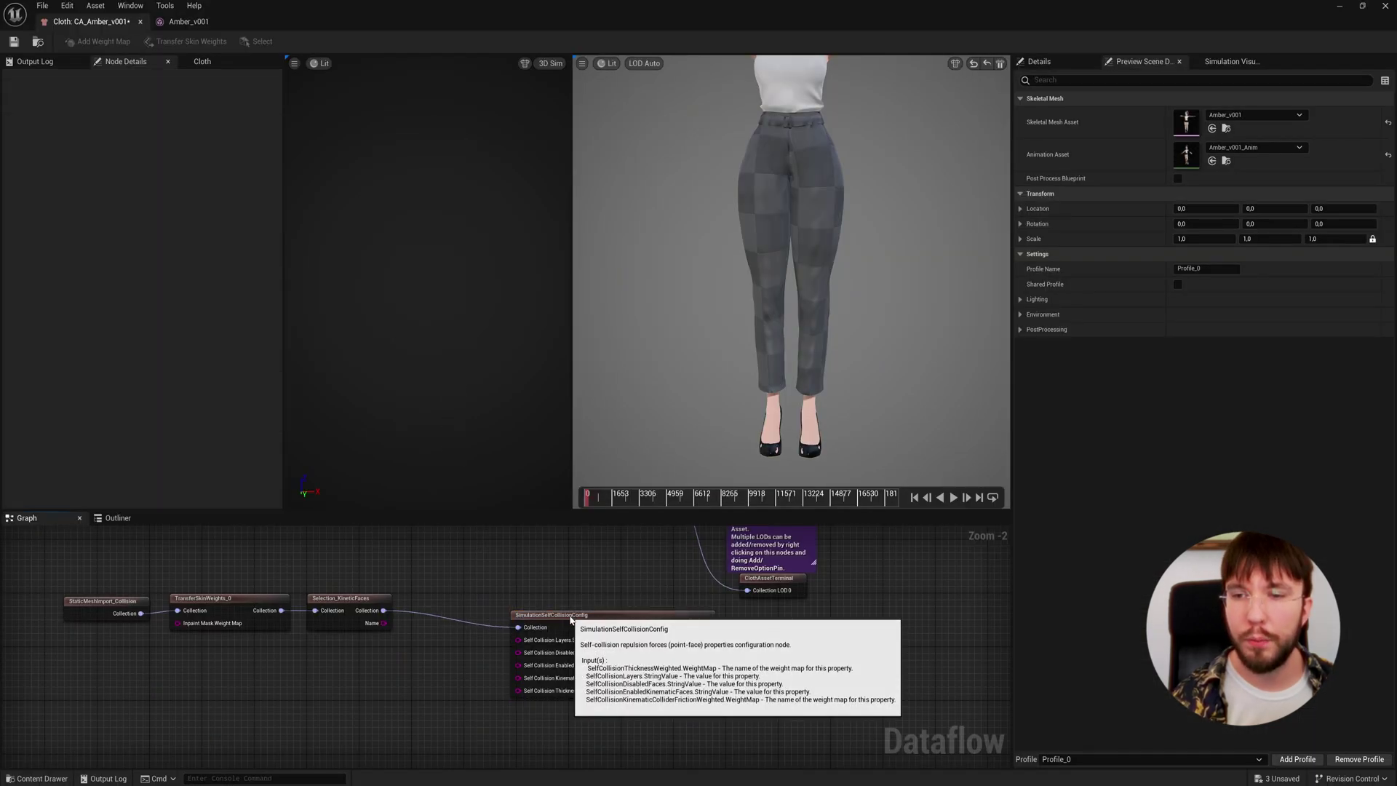
left_click_drag(444, 767, 256, 766)
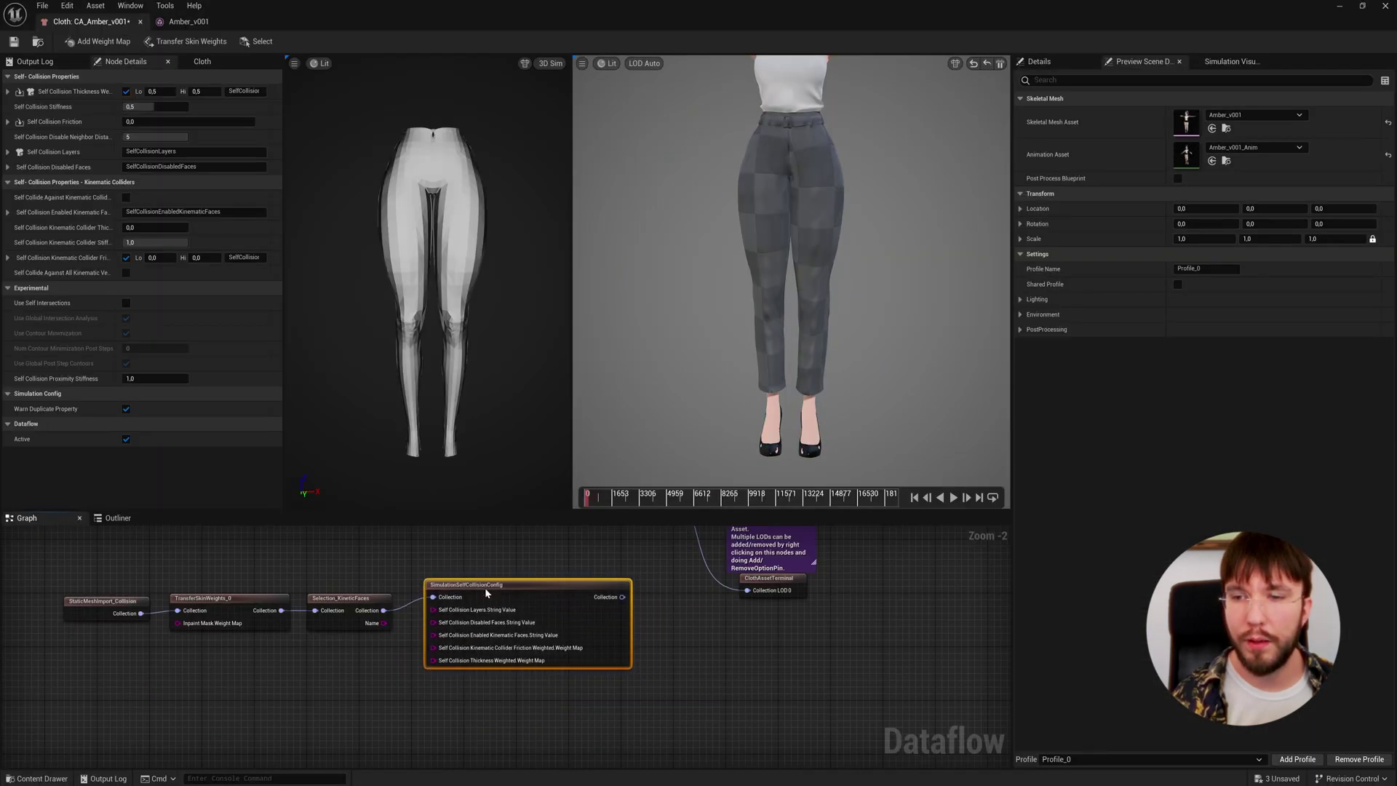
scroll(211, 575, "up", 2)
Step: Wire the selection's Name into Self Collision Enabled Kinematic Faces, then review the graph
left_click_drag(438, 640, 509, 673)
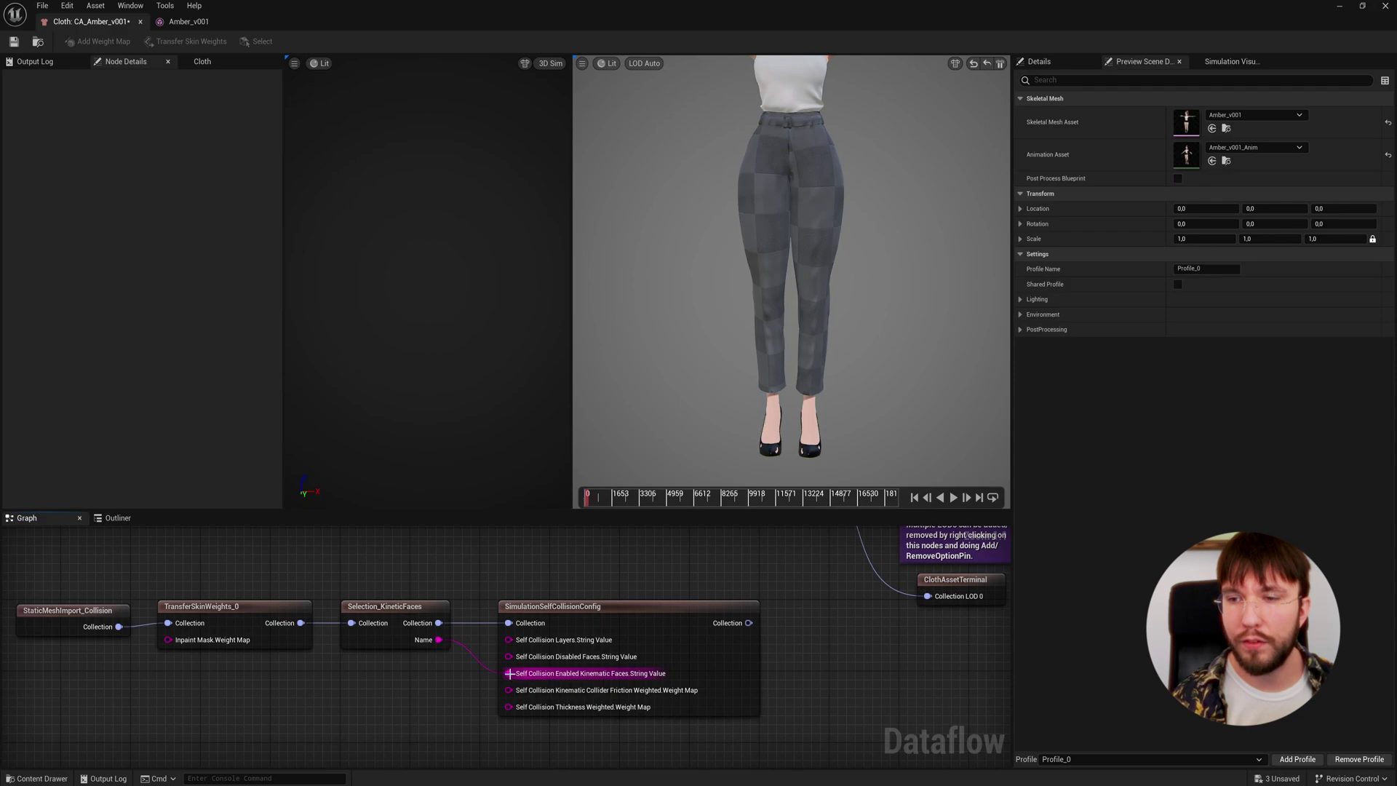
left_click(368, 606)
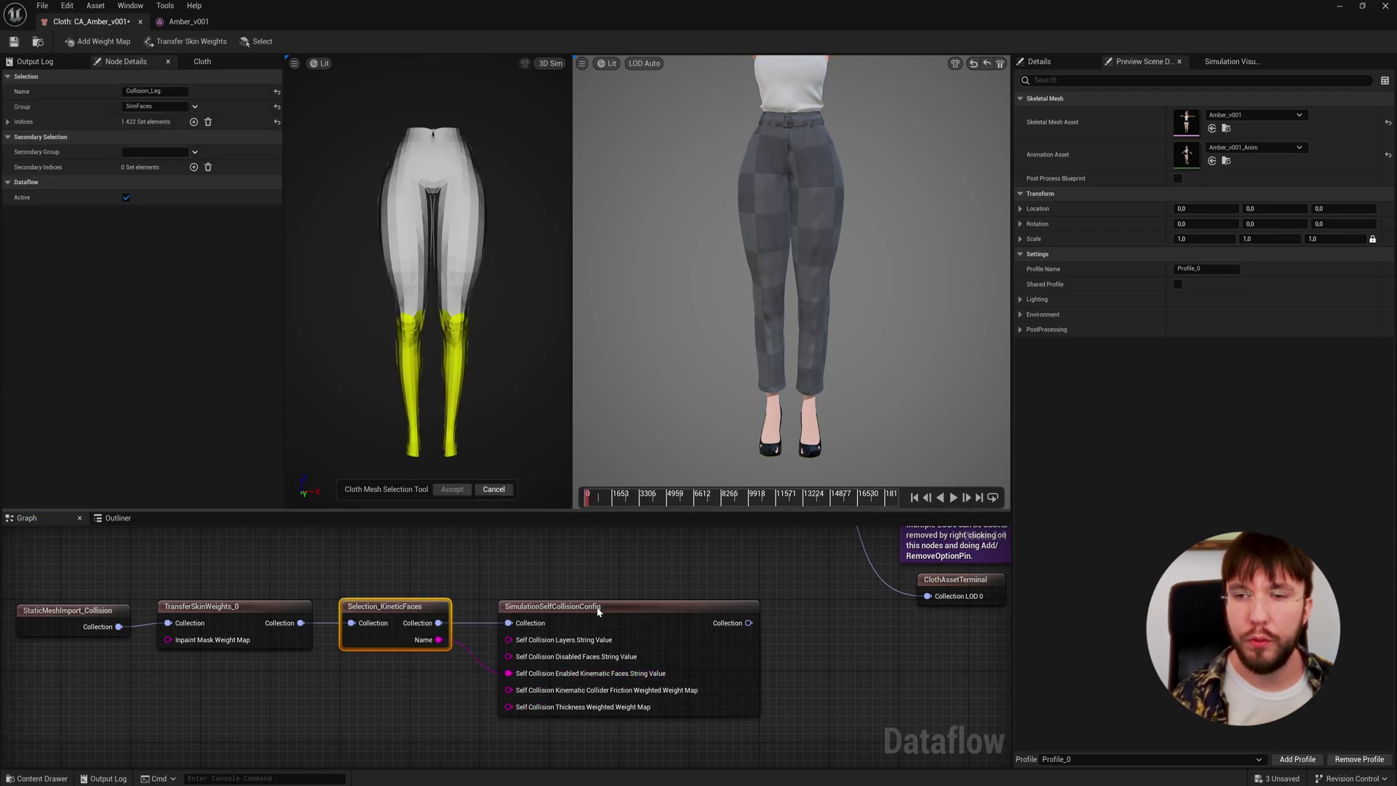
right_click_drag(391, 709, 312, 649)
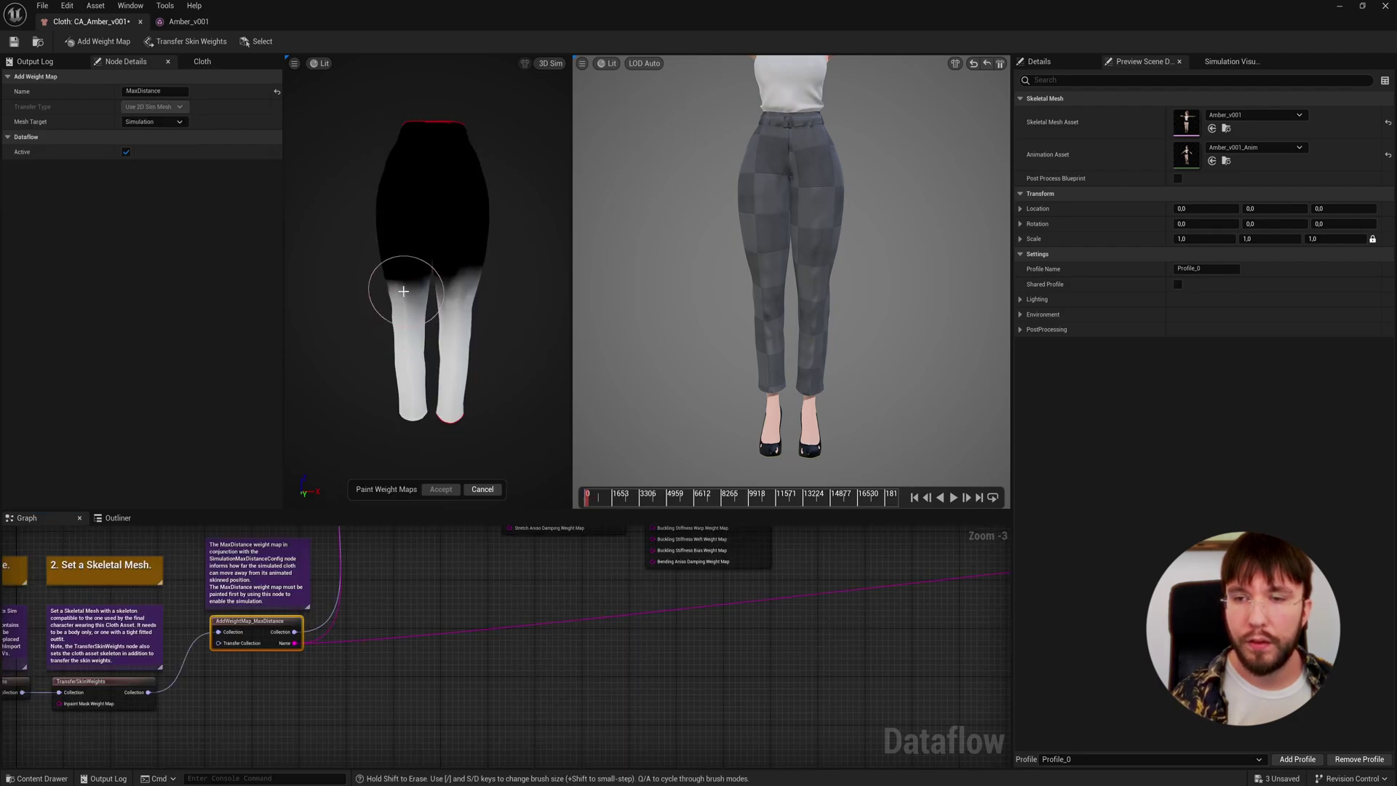
right_click_drag(509, 655, 219, 648)
scroll(140, 647, "down", 2)
scroll(790, 655, "up", 5)
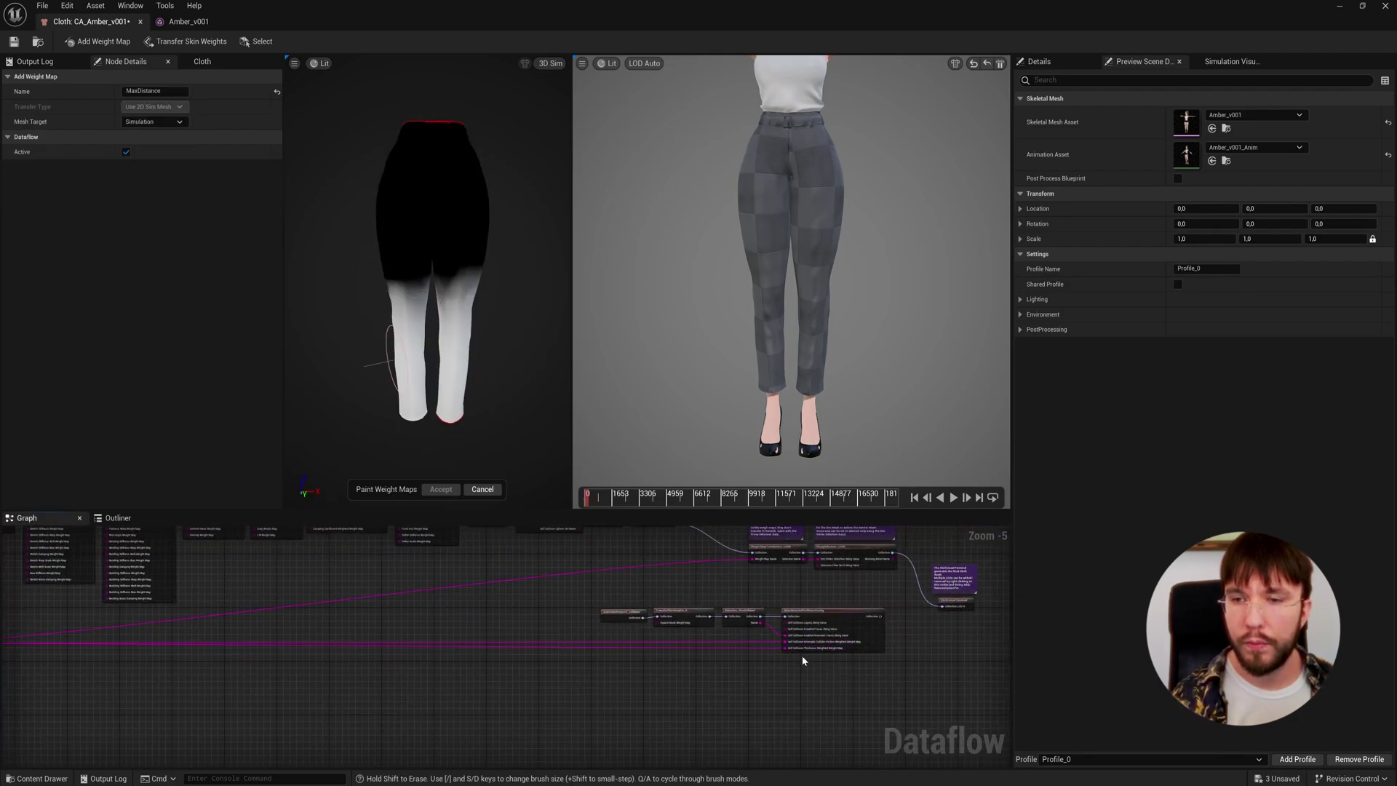
right_click_drag(803, 660, 601, 660)
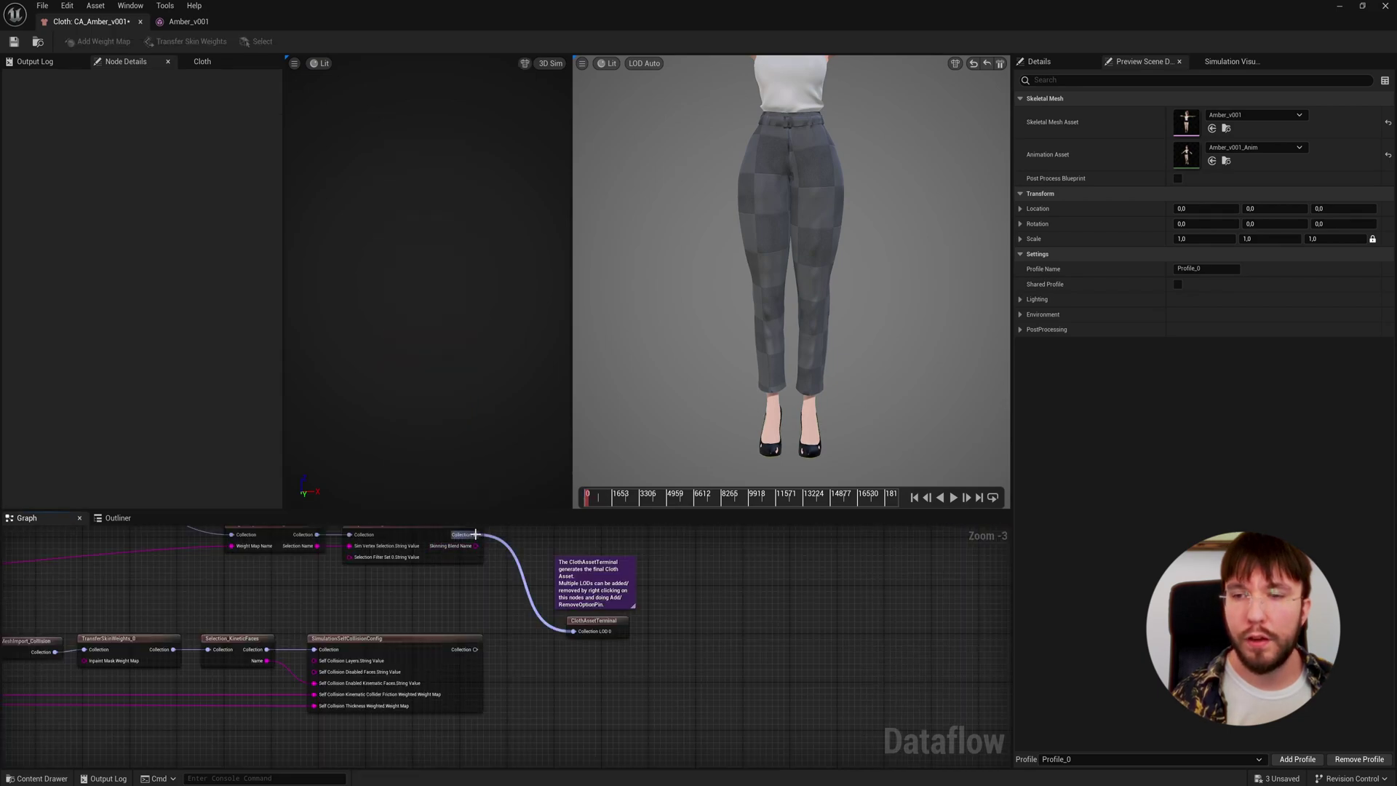
Step: Attach a MergeClothCollections node to the ProxyDeformer output
right_click_drag(447, 578, 447, 588)
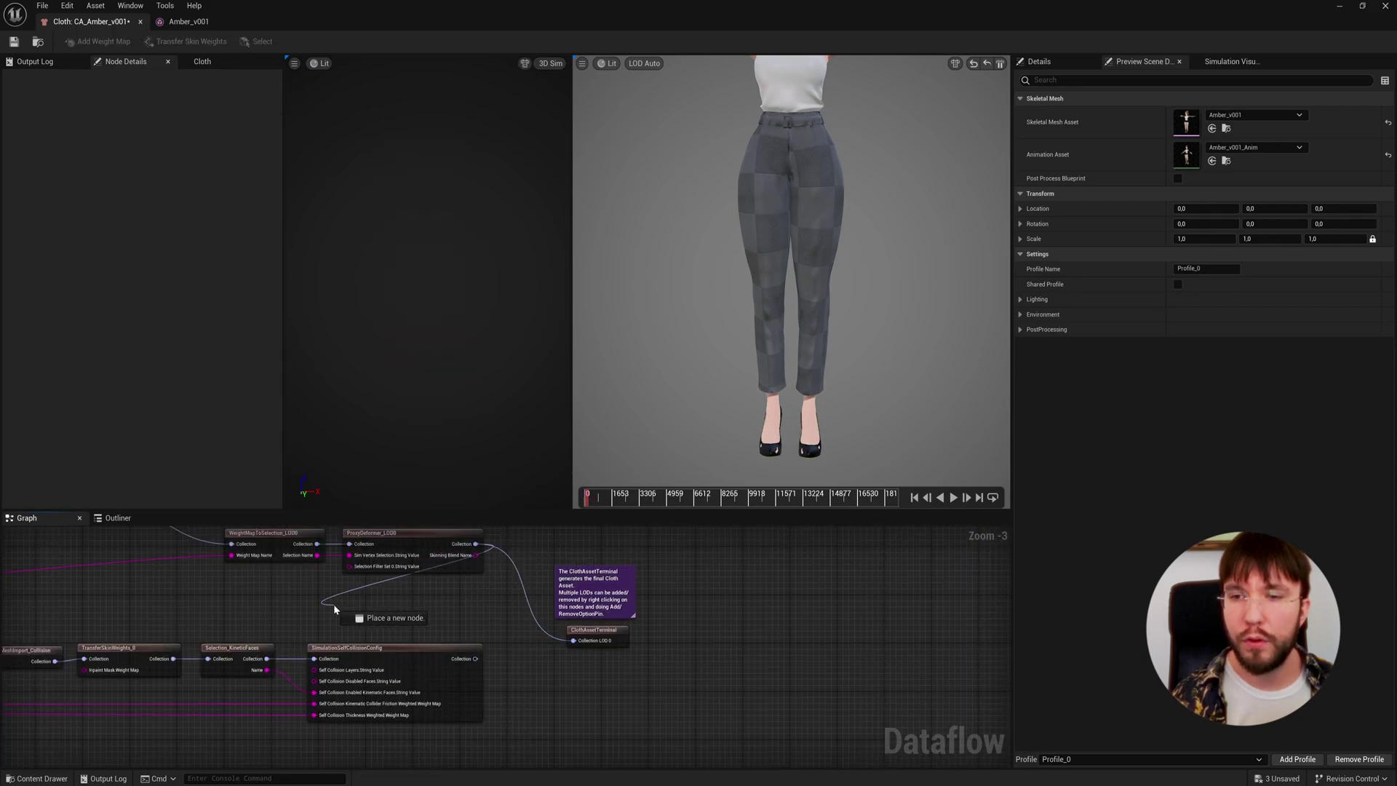
left_click_drag(281, 610, 281, 610)
type("merge")
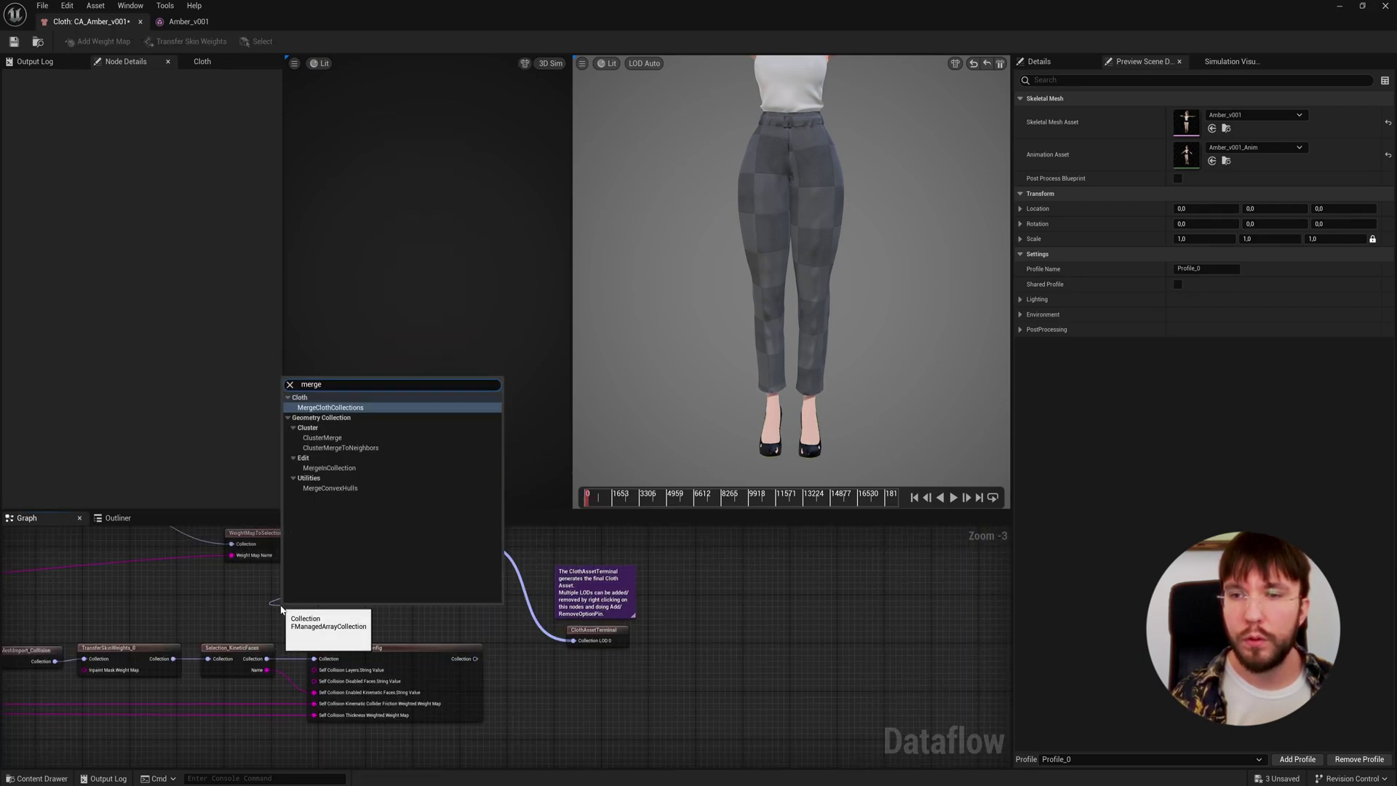
key("Return")
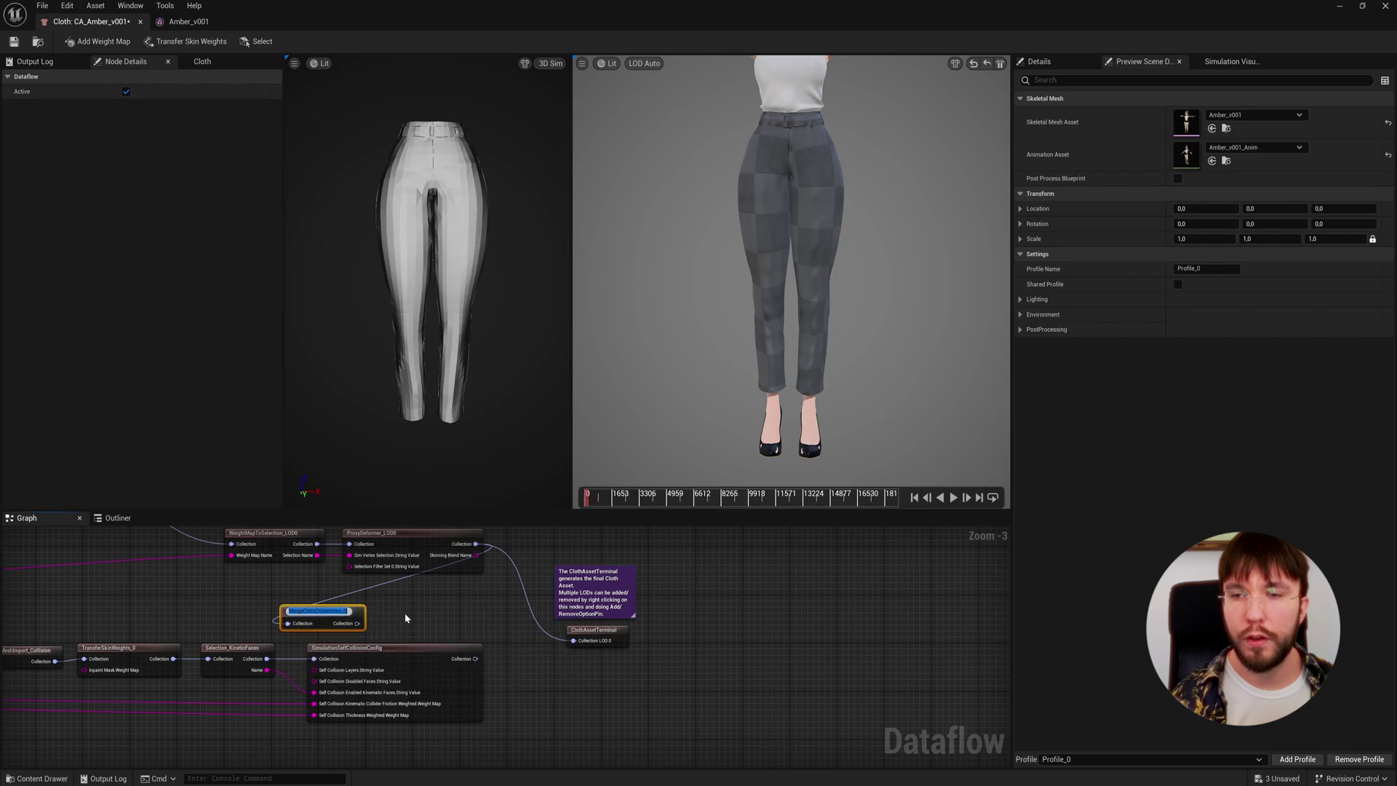
left_click_drag(282, 610, 310, 610)
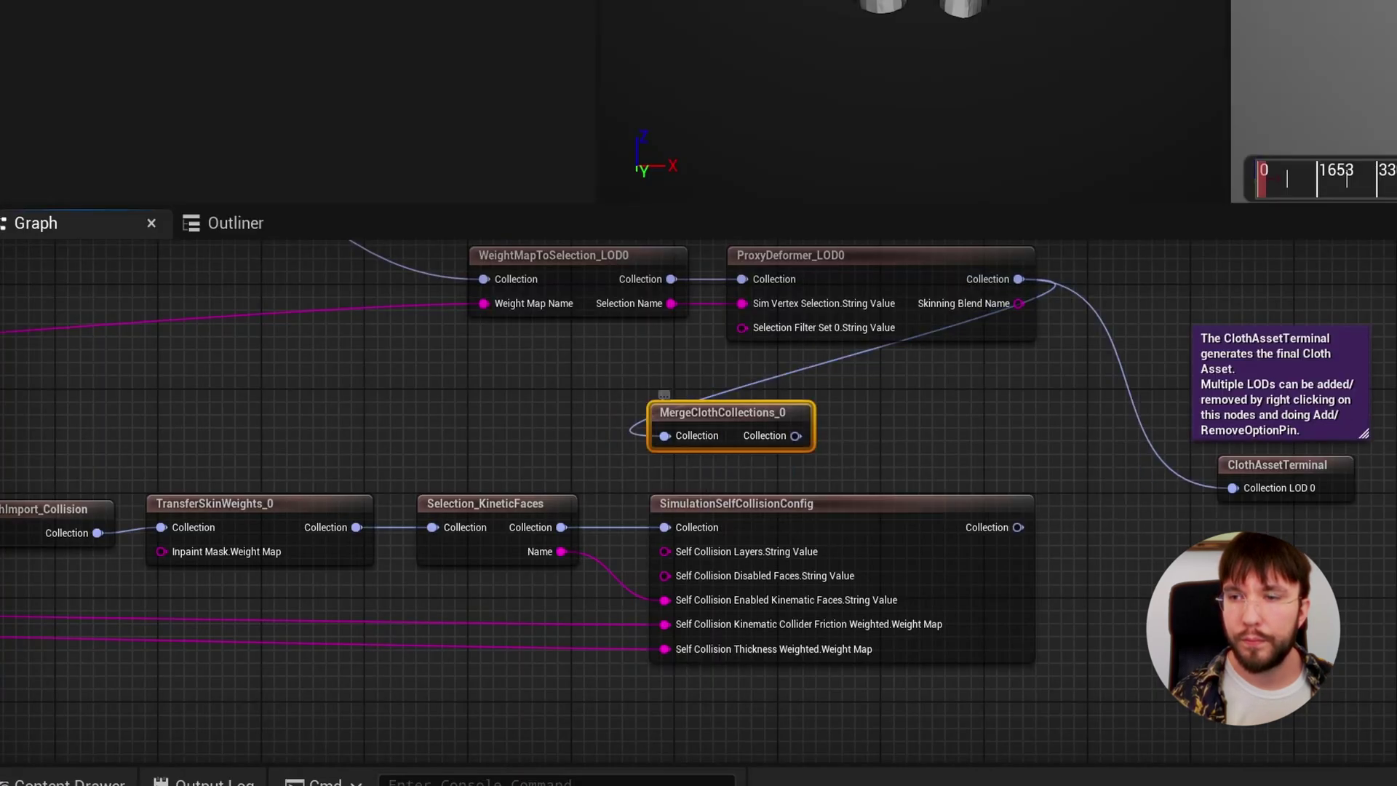
Step: Add a second merge input for the leg selection and chain the merge through SelfCollisionConfig to ClothAssetTerminal
right_click(312, 616)
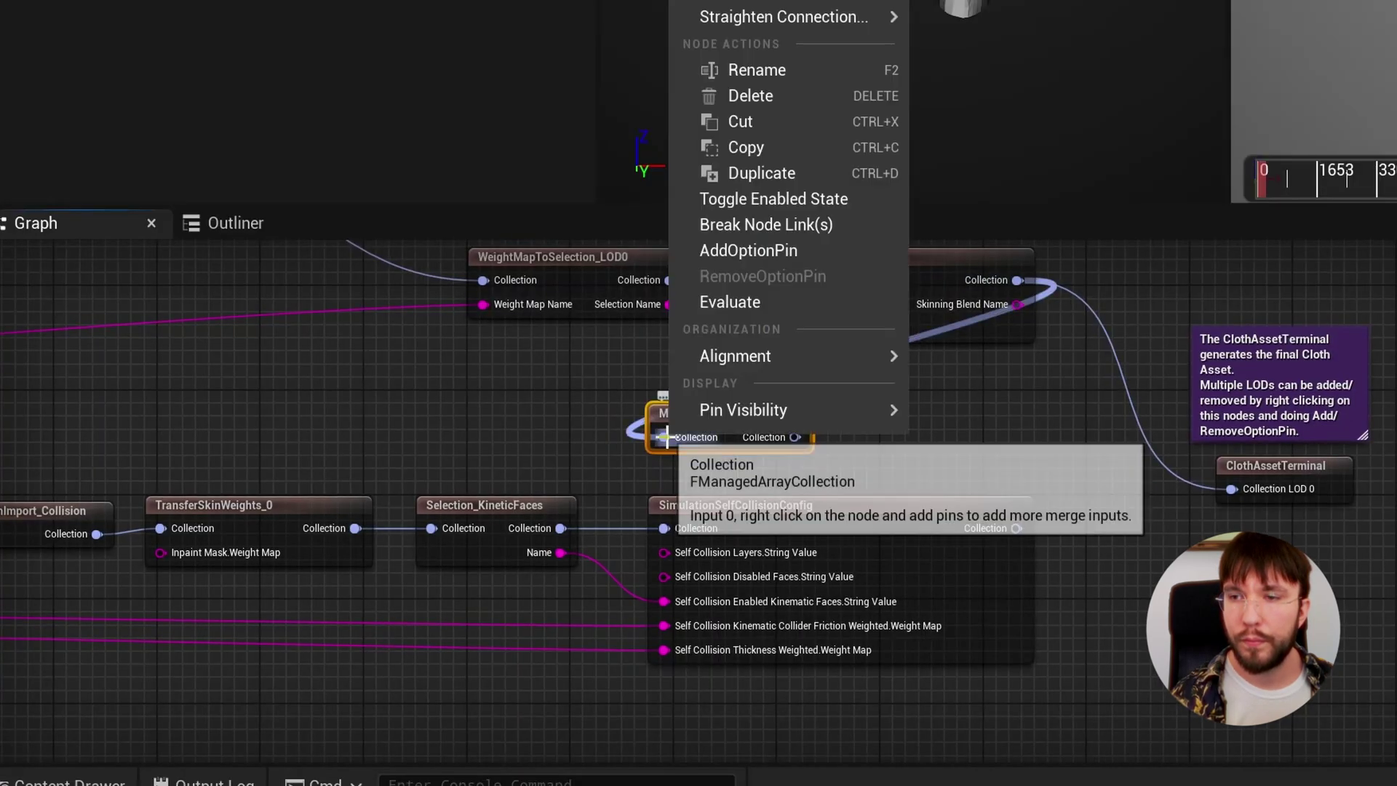
left_click(727, 252)
left_click_drag(558, 528, 664, 461)
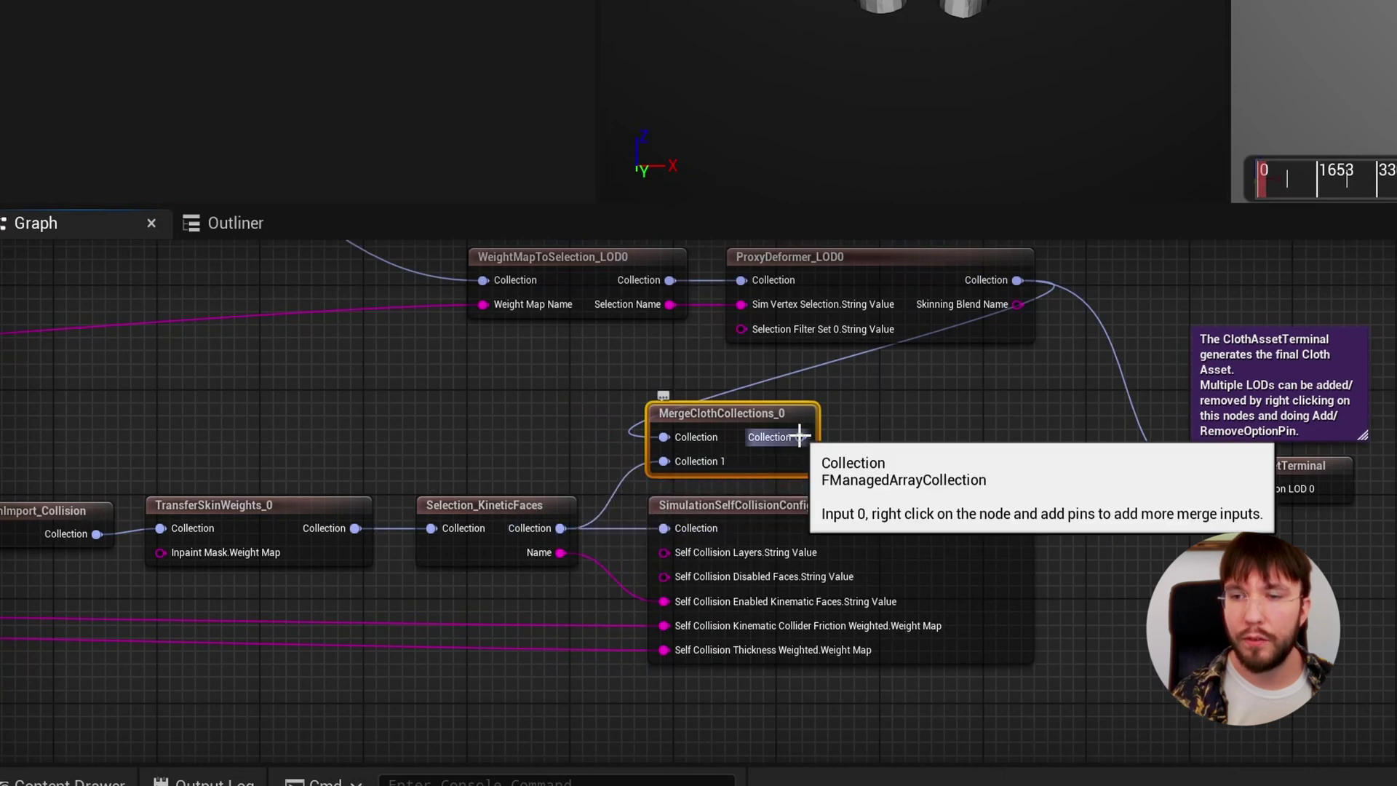
left_click_drag(800, 437, 663, 530)
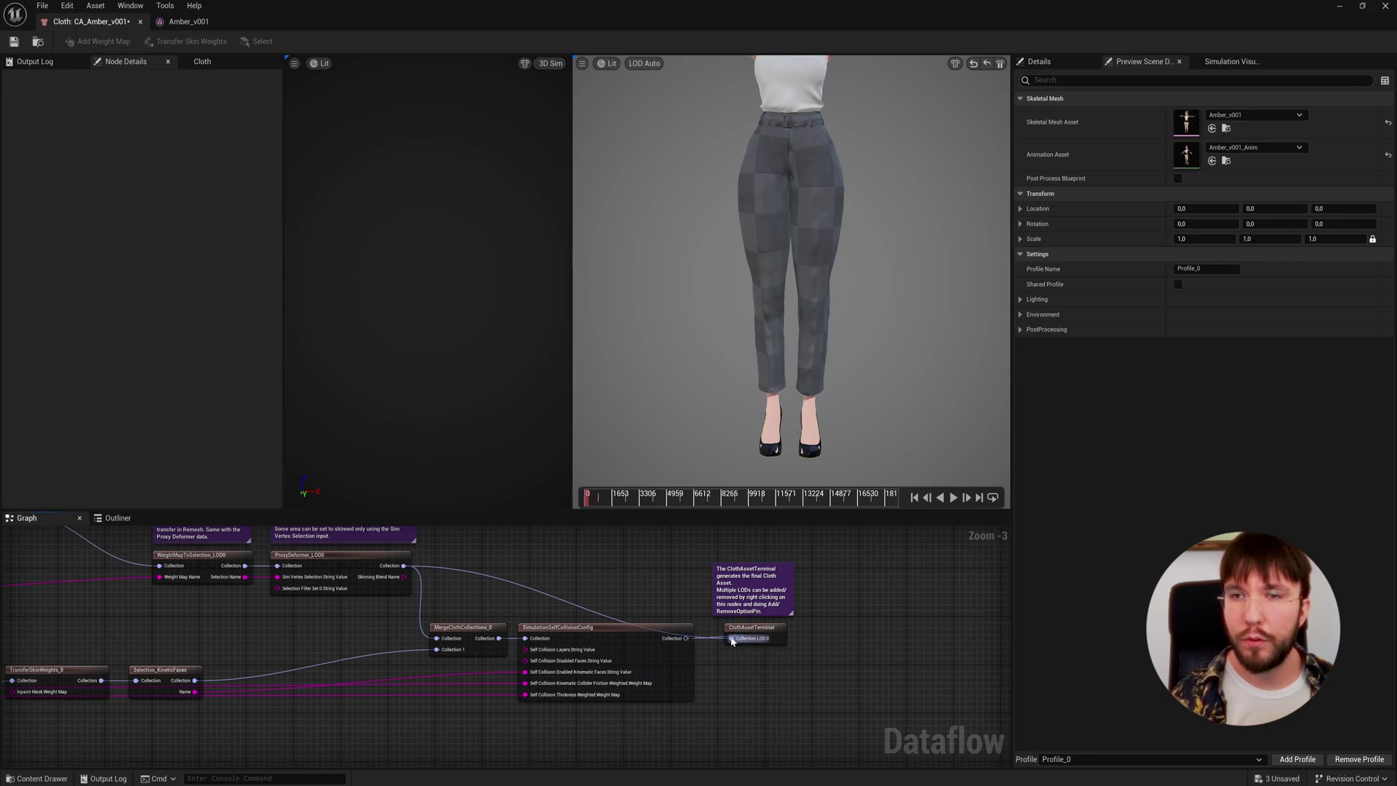
left_click_drag(731, 640, 725, 643)
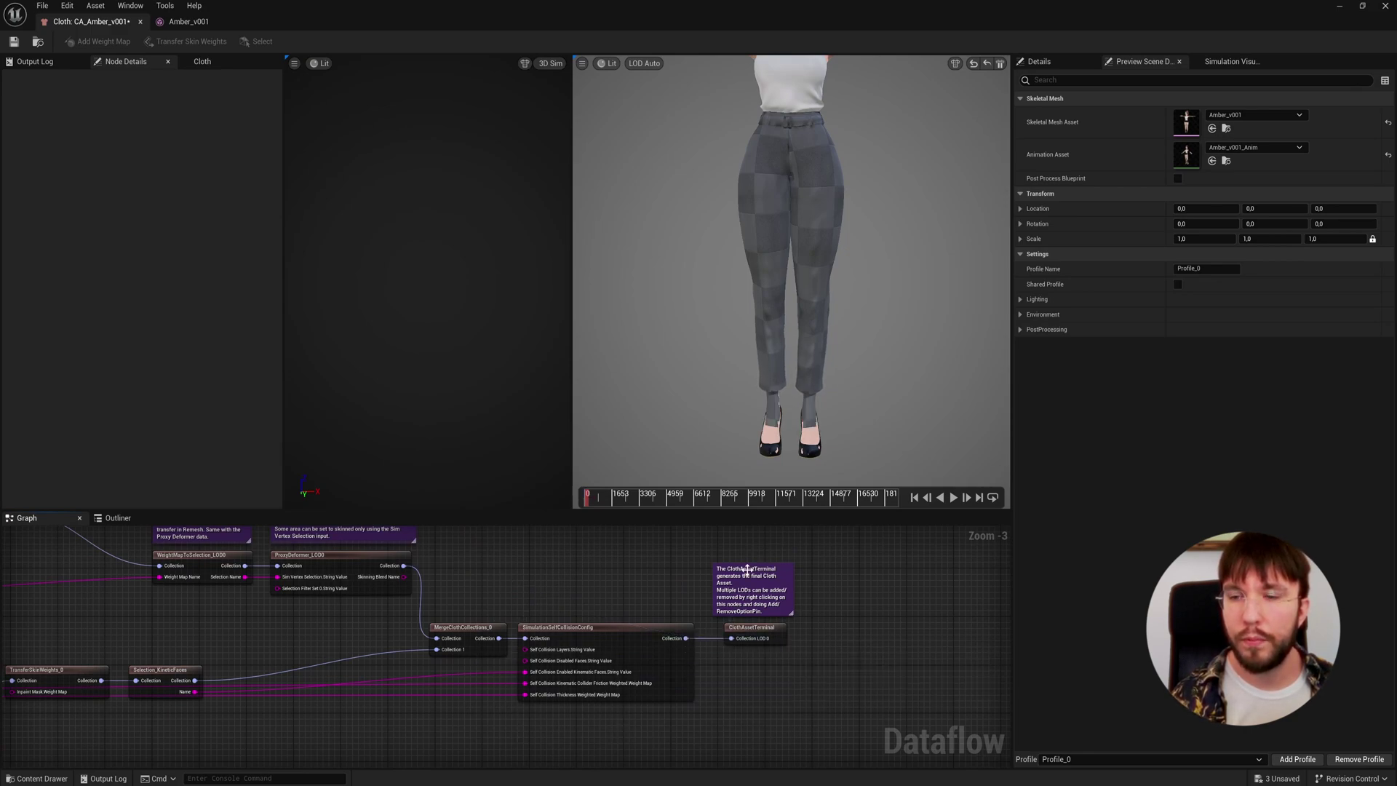
Step: Turn off Import Render Mesh on StaticMeshImport_Collision and play the preview animation
right_click_drag(58, 659, 463, 628)
left_click(353, 646)
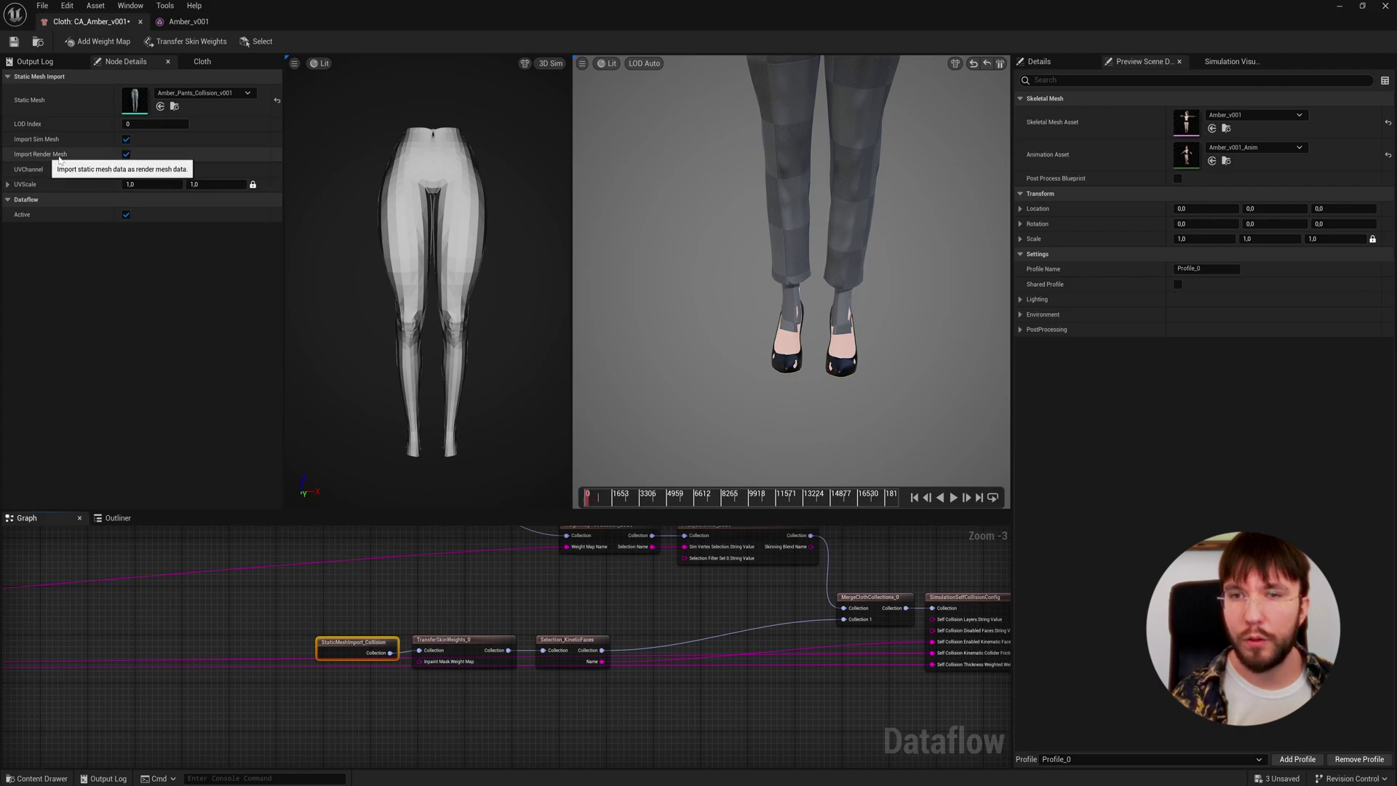
left_click(125, 155)
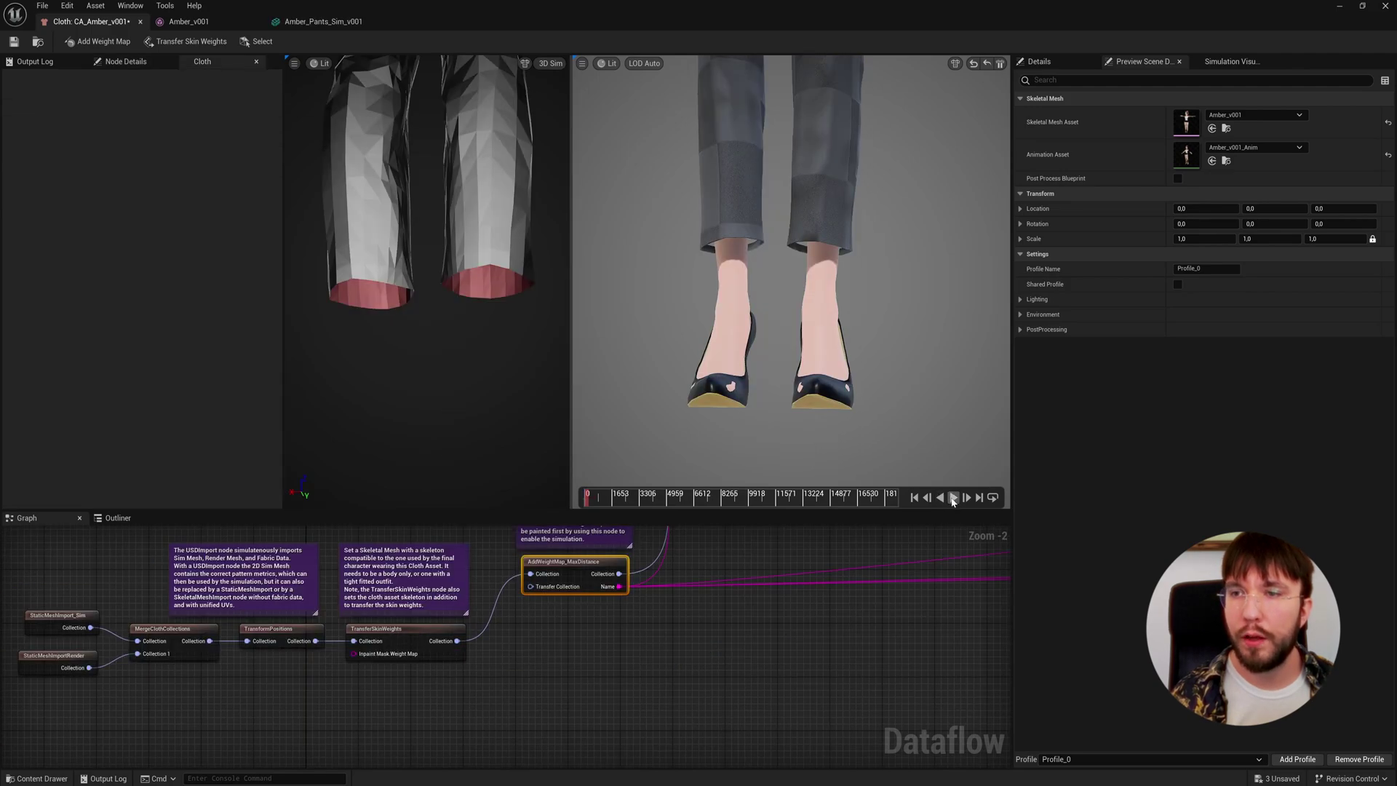
left_click(953, 498)
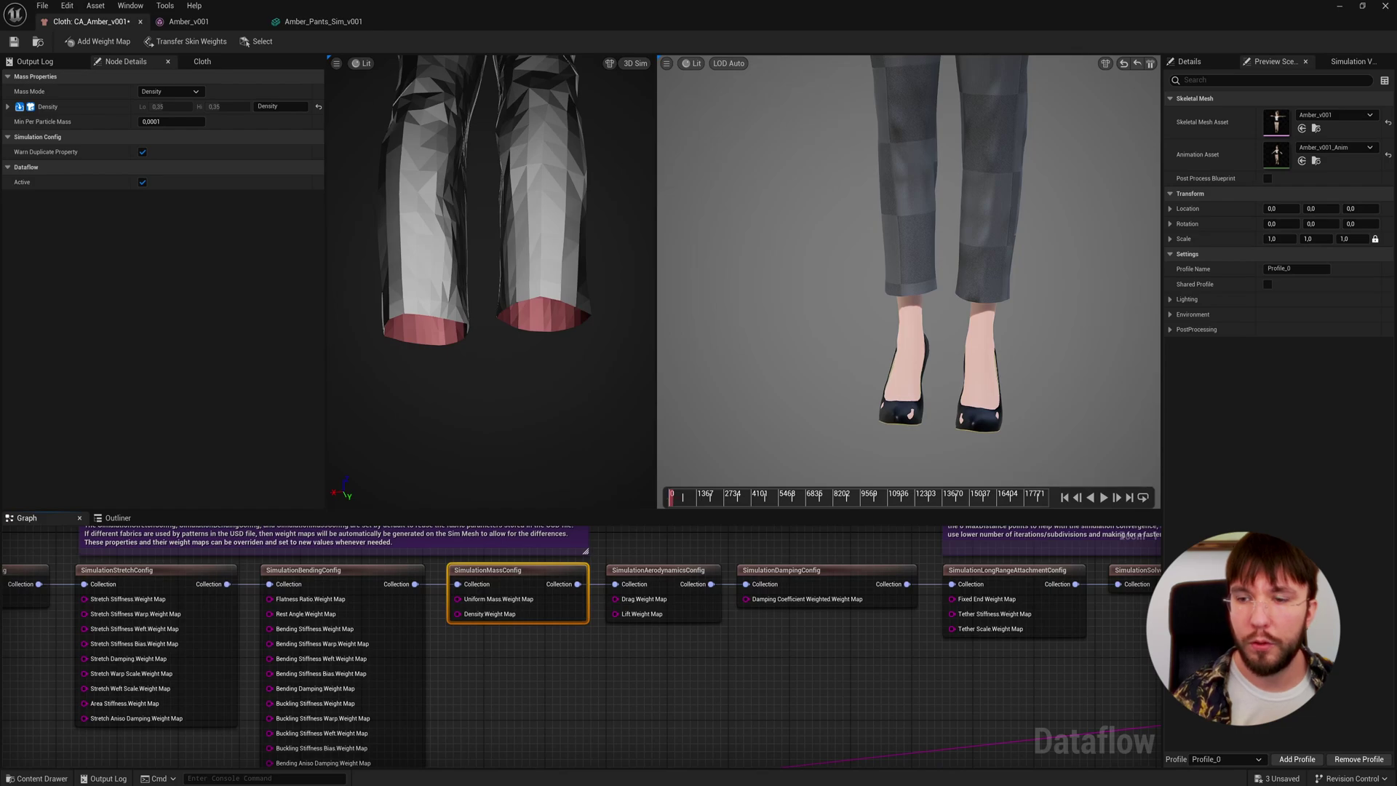
Step: Restart the cloth simulation and rewind the preview to frame 0
scroll(541, 595, "down", 3)
scroll(537, 632, "up", 2)
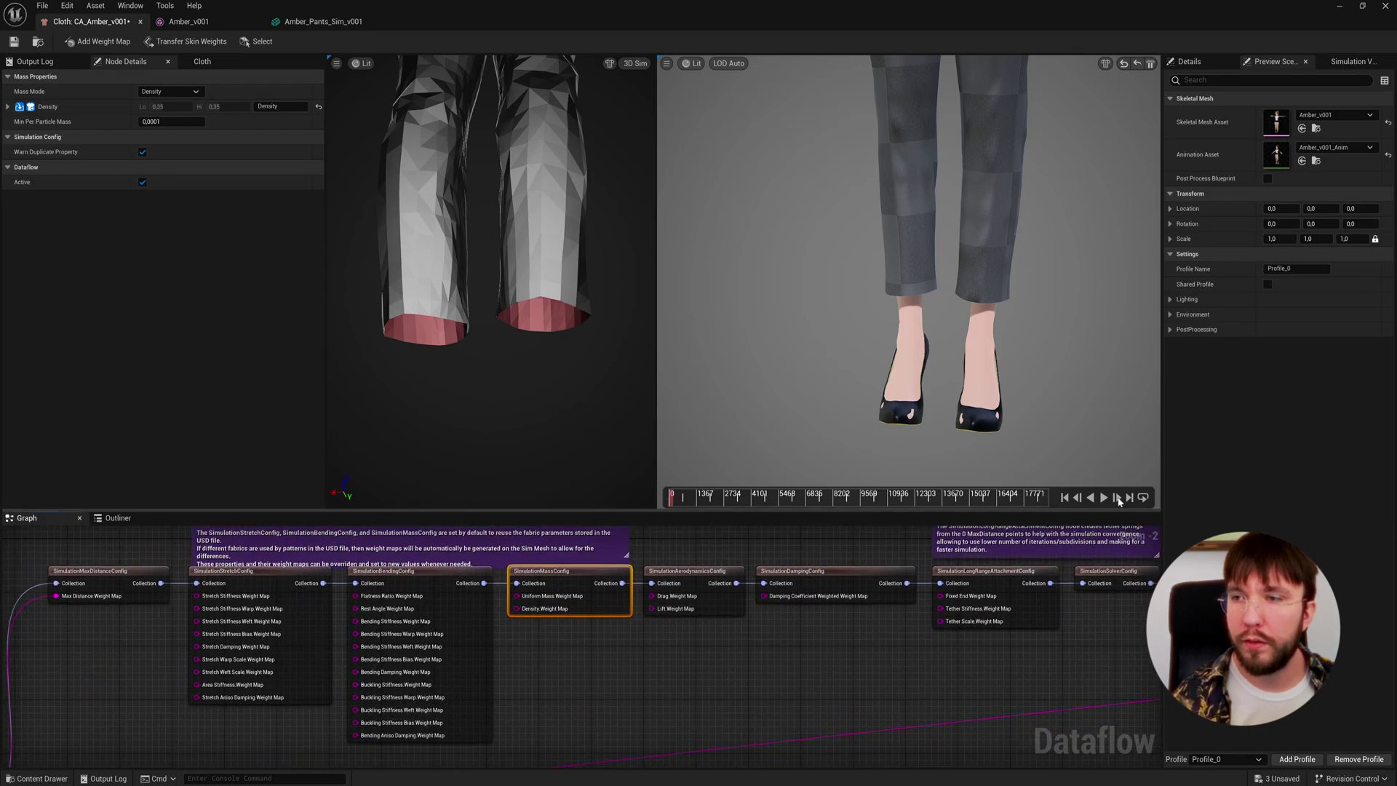
left_click(1124, 64)
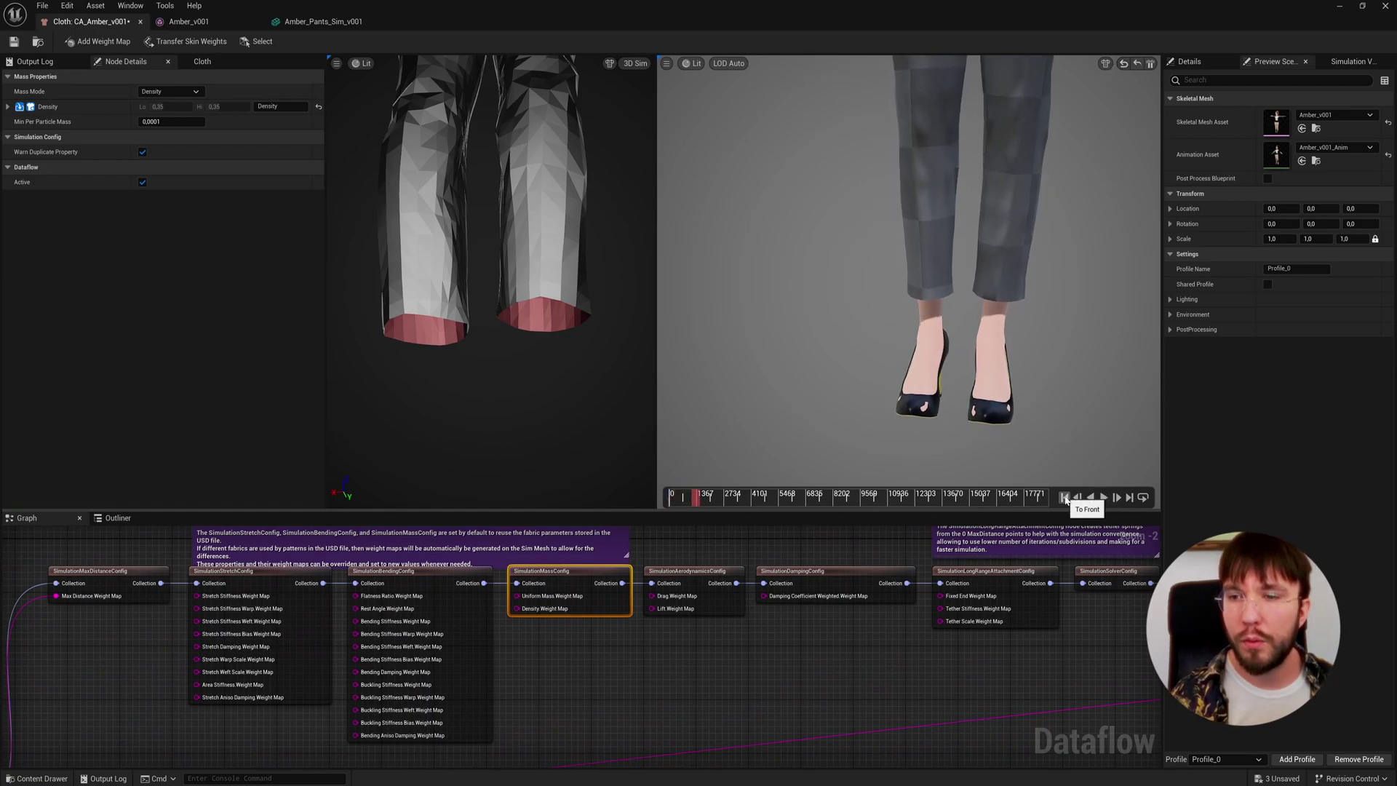
left_click(1065, 498)
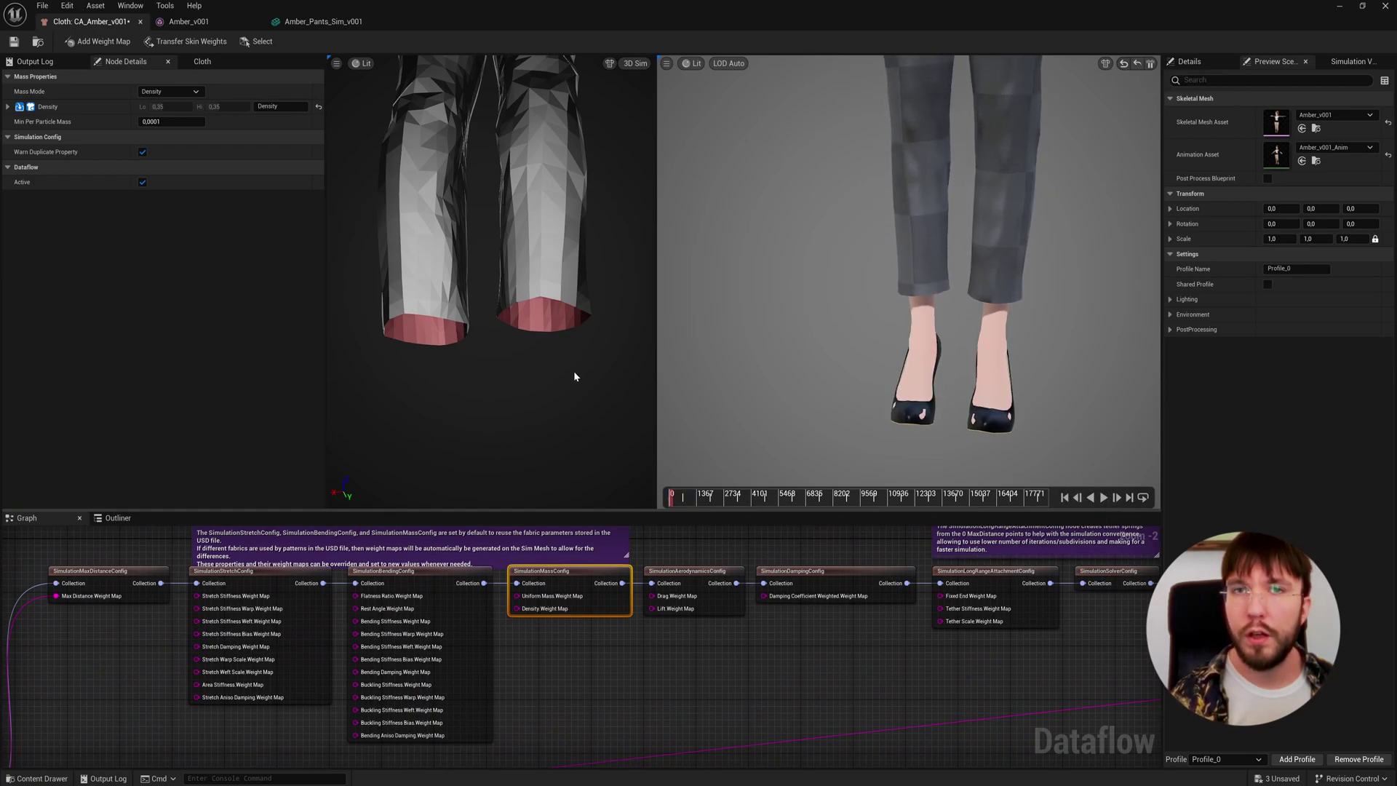
Step: Set SimulationMassConfig's Min Per Particle Mass to 0,01
left_click(535, 575)
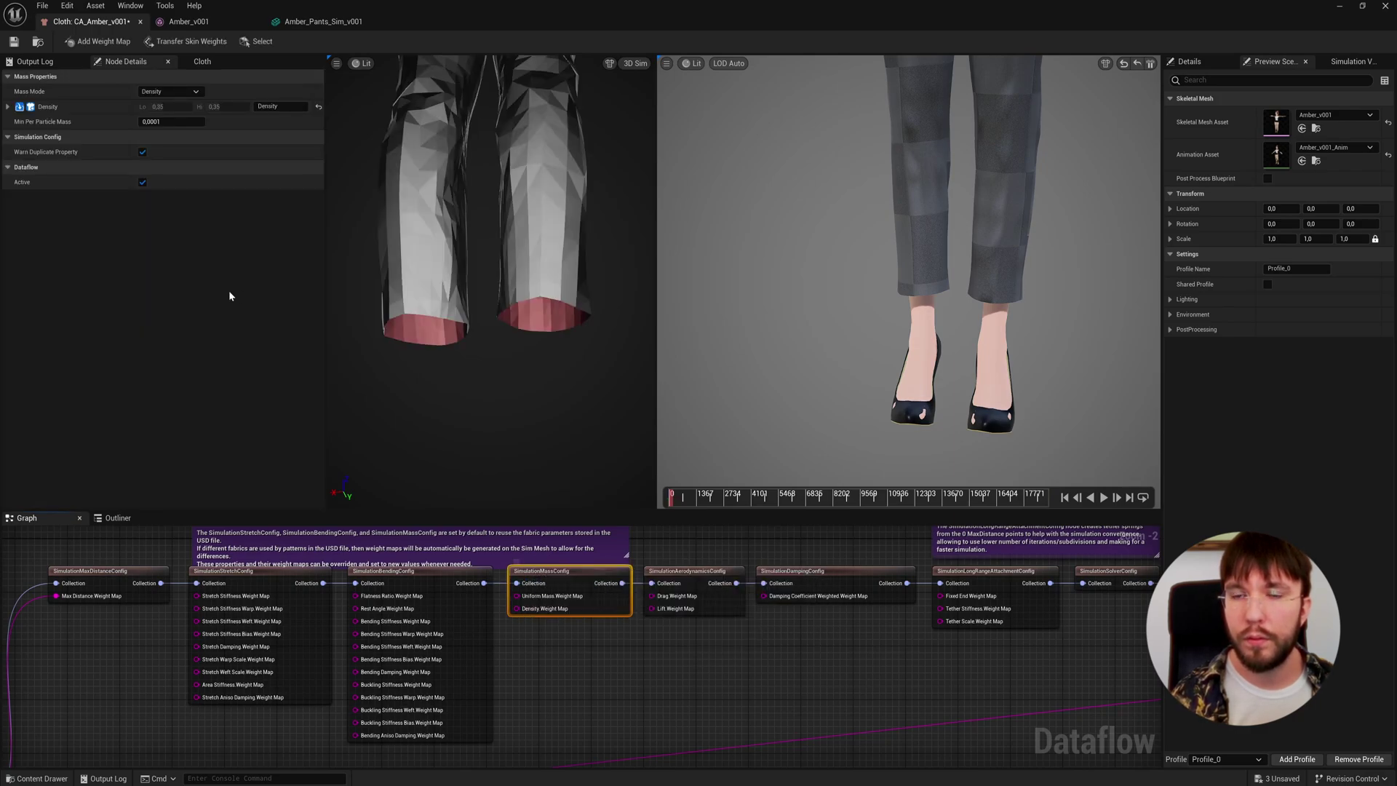
mouse_move(28, 125)
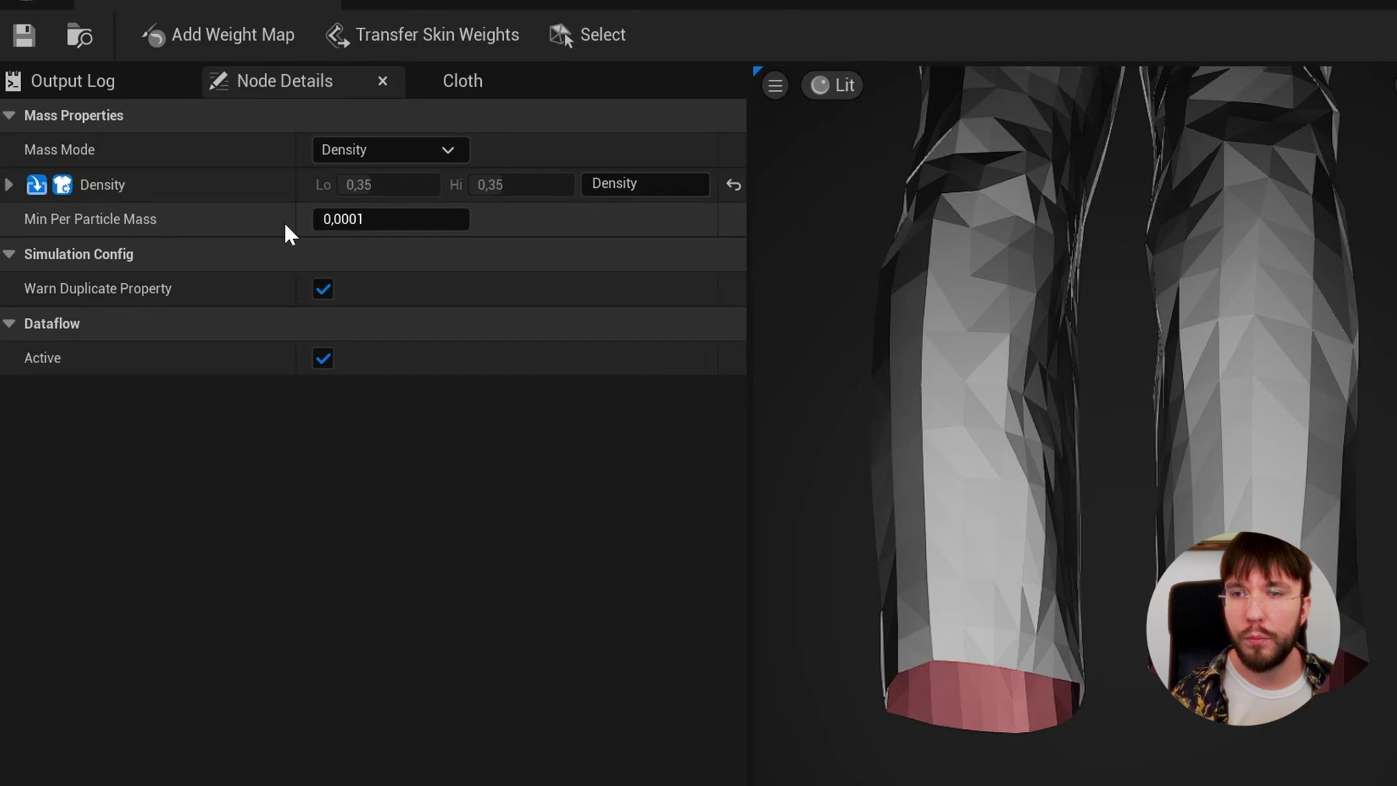
left_click(406, 216)
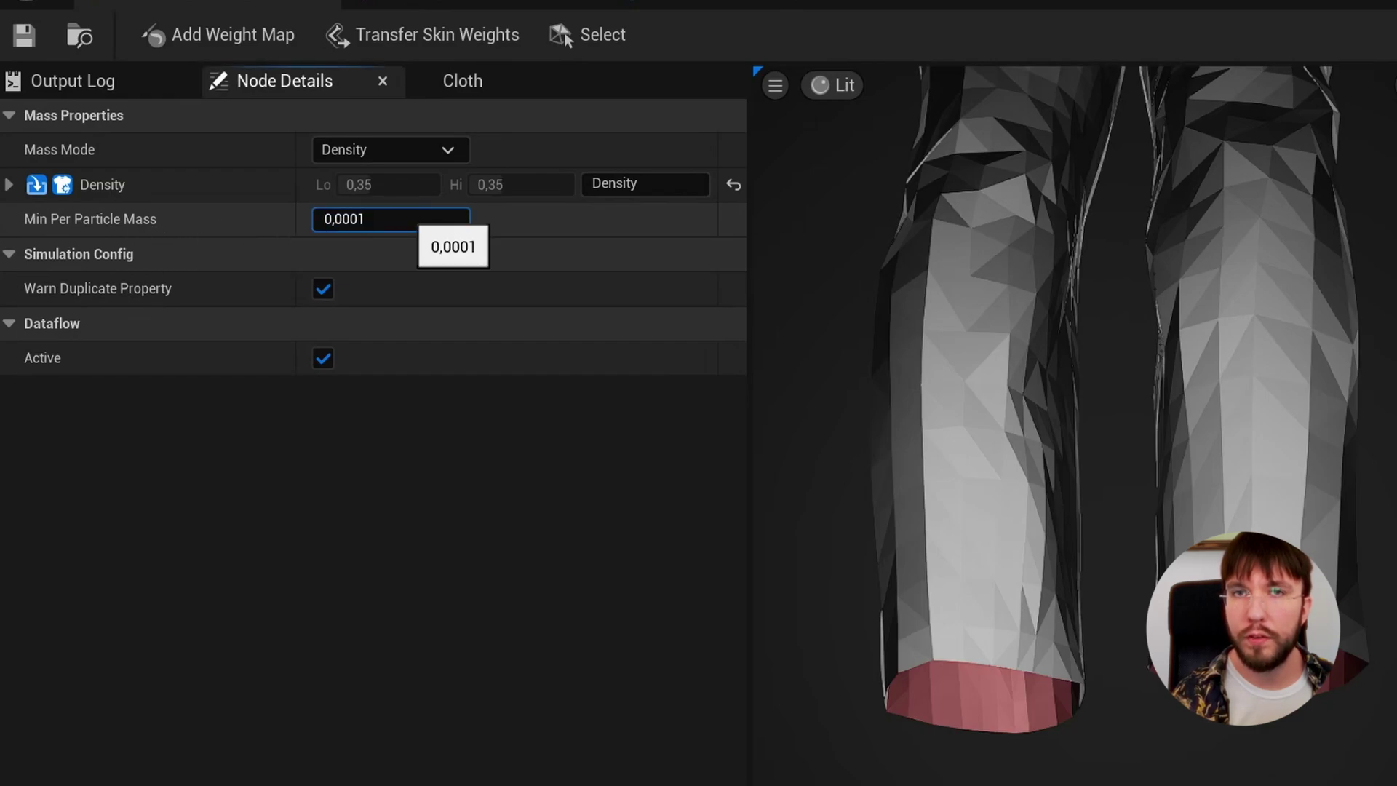
type("0,00")
type("1")
key("Return")
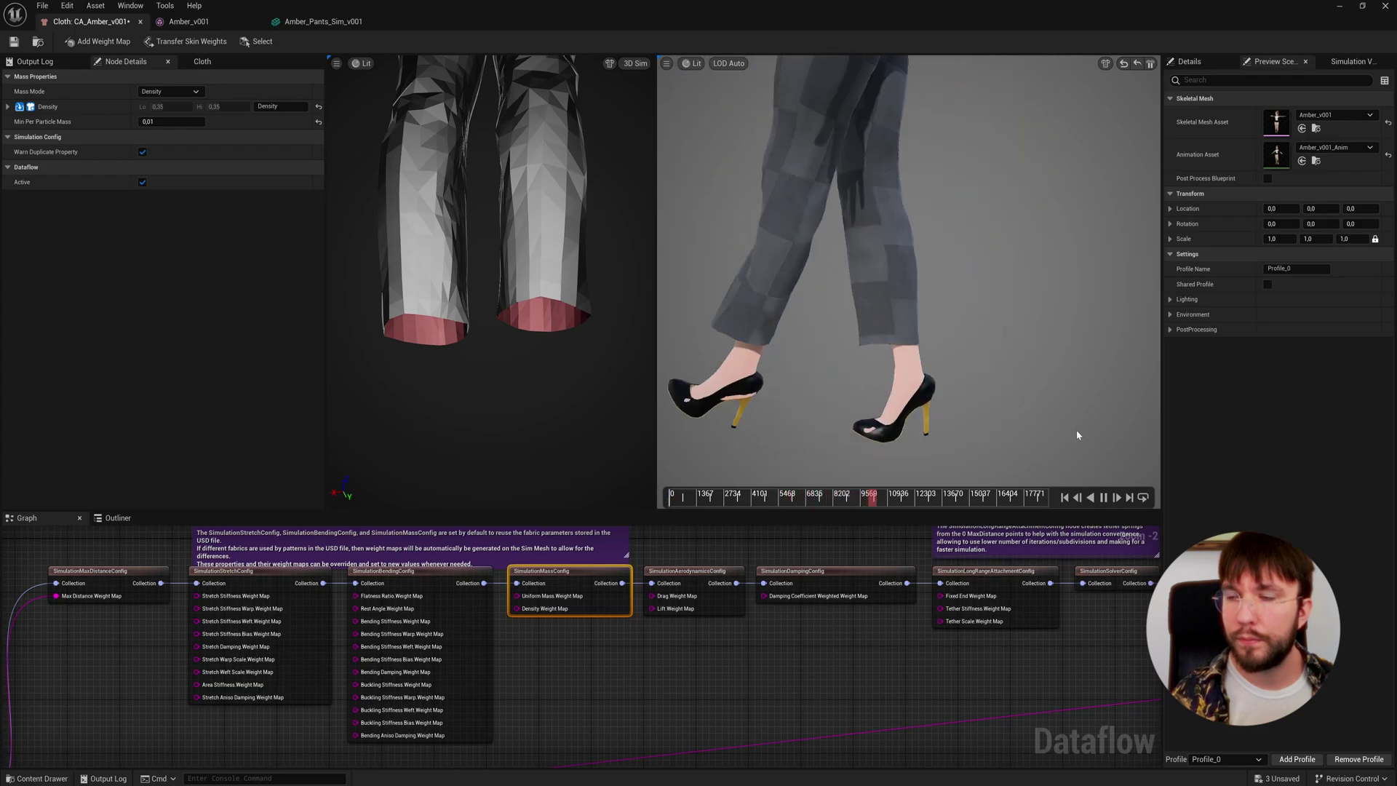
Step: Try 0,5 for the SimulationStretchConfig Warp and Weft Scale Lo, then reset both to 1,0
scroll(408, 573, "up", 2)
left_click(407, 572)
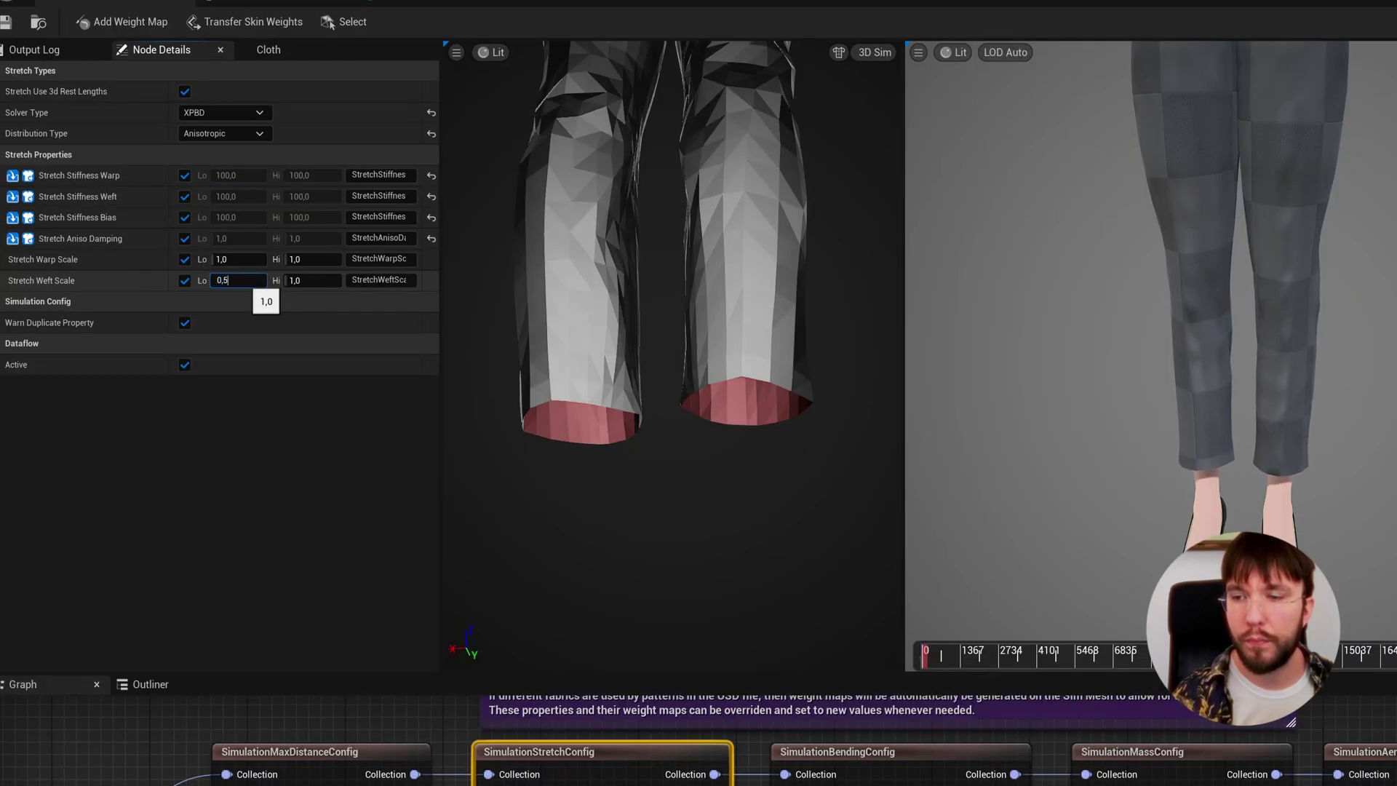
key("Return")
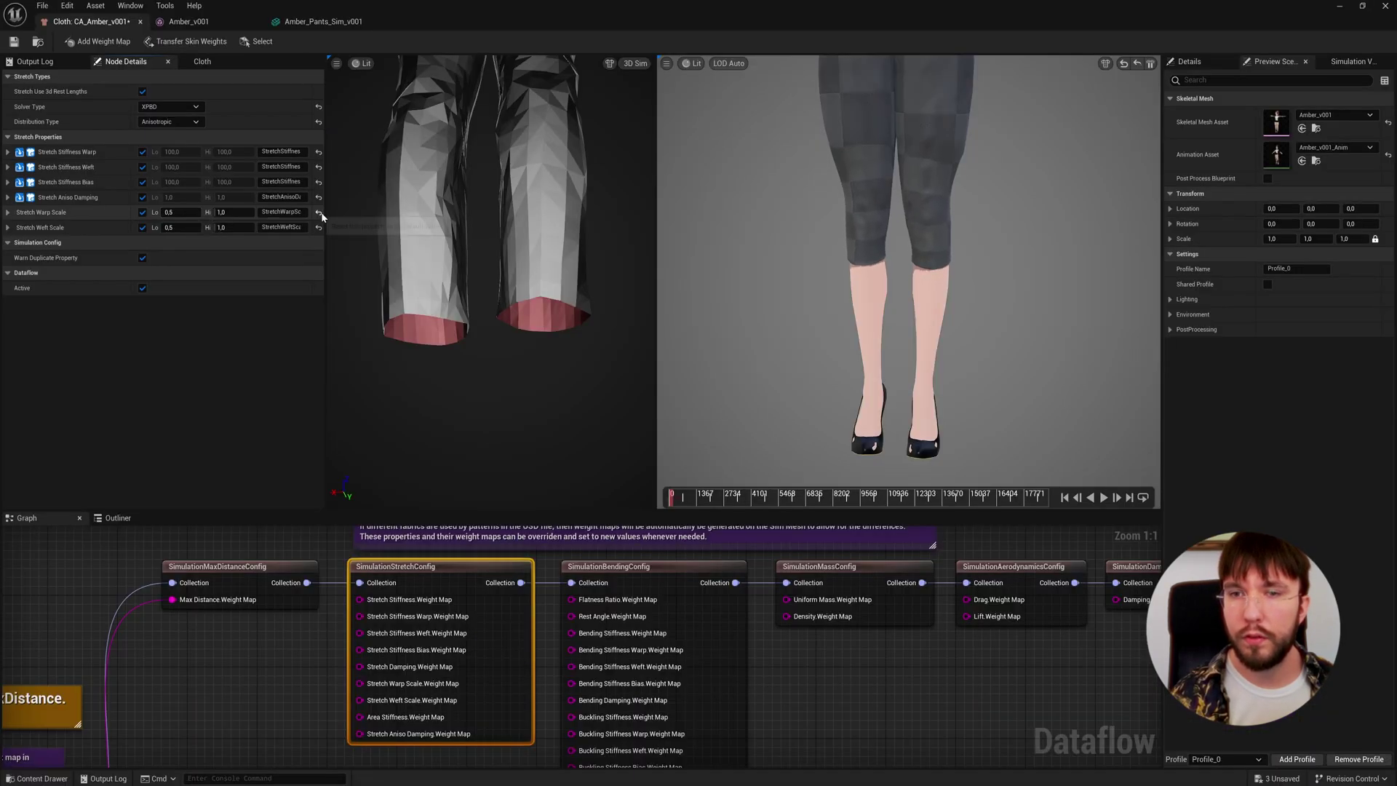
left_click(320, 214)
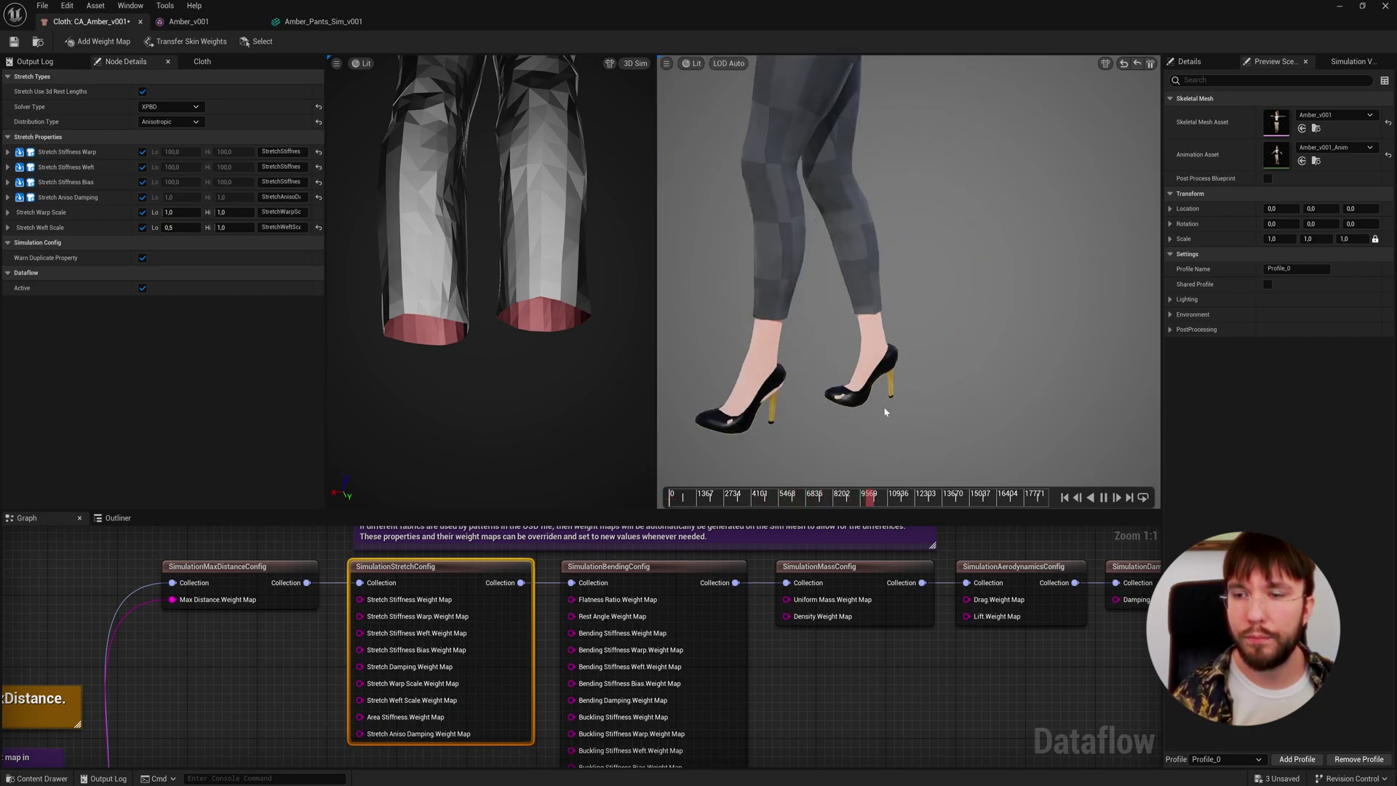
left_click_drag(190, 212, 180, 212)
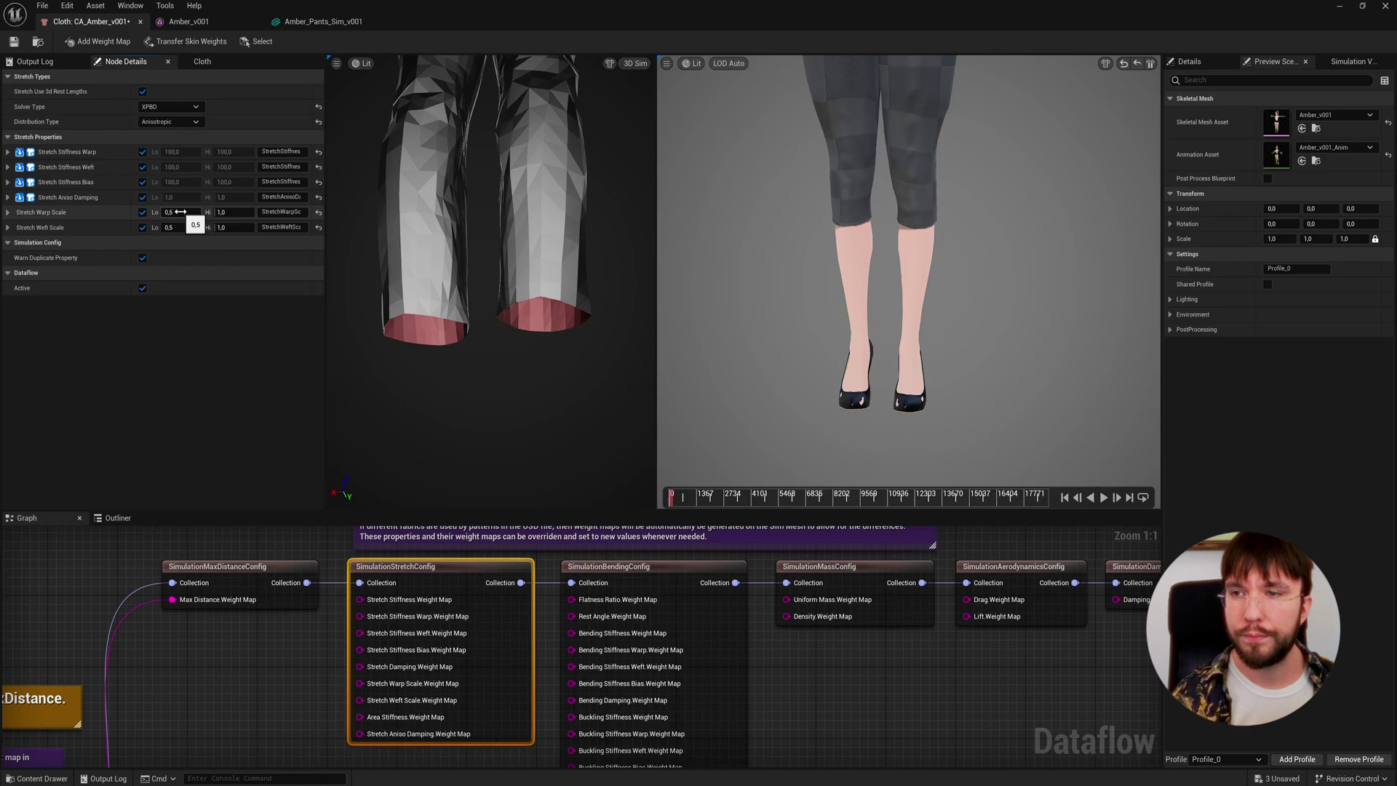
left_click(318, 212)
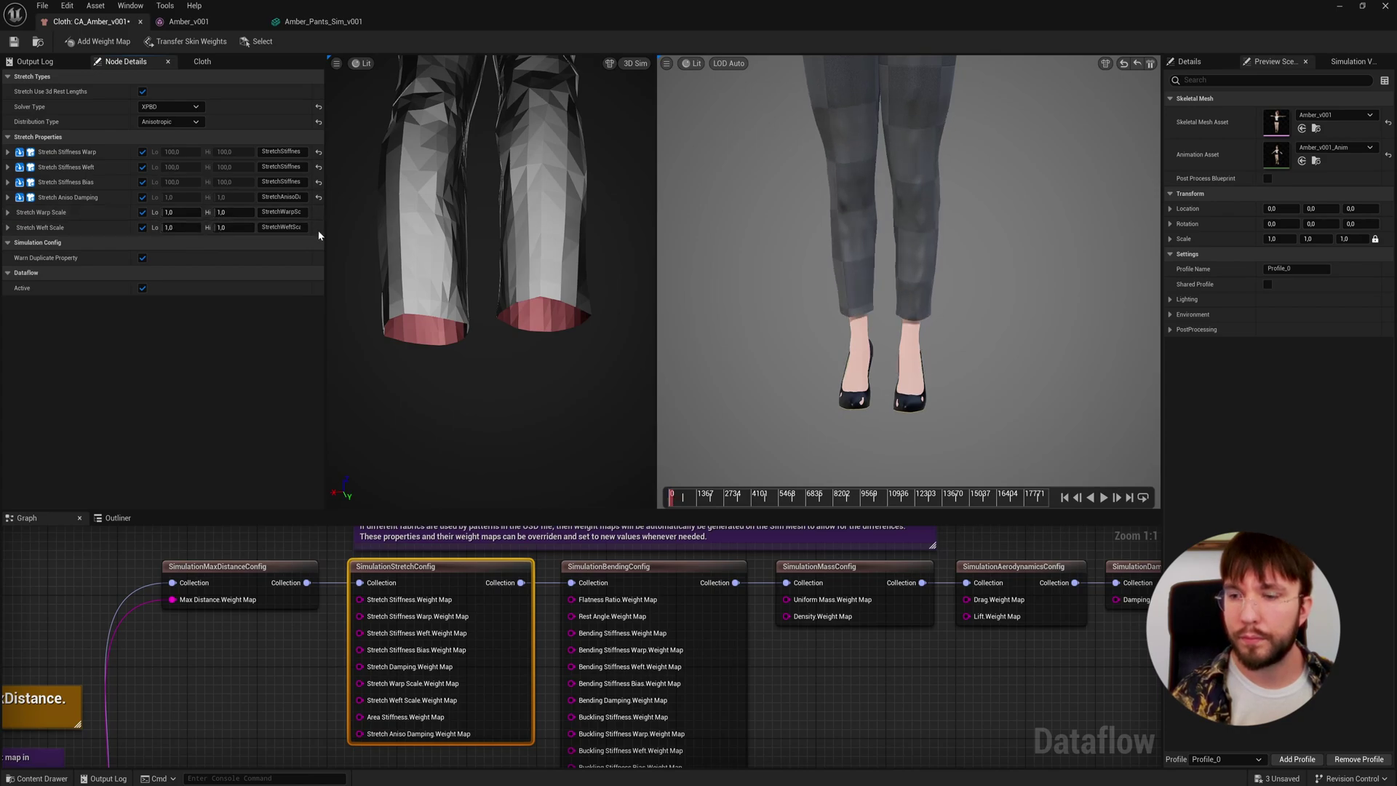
left_click(318, 227)
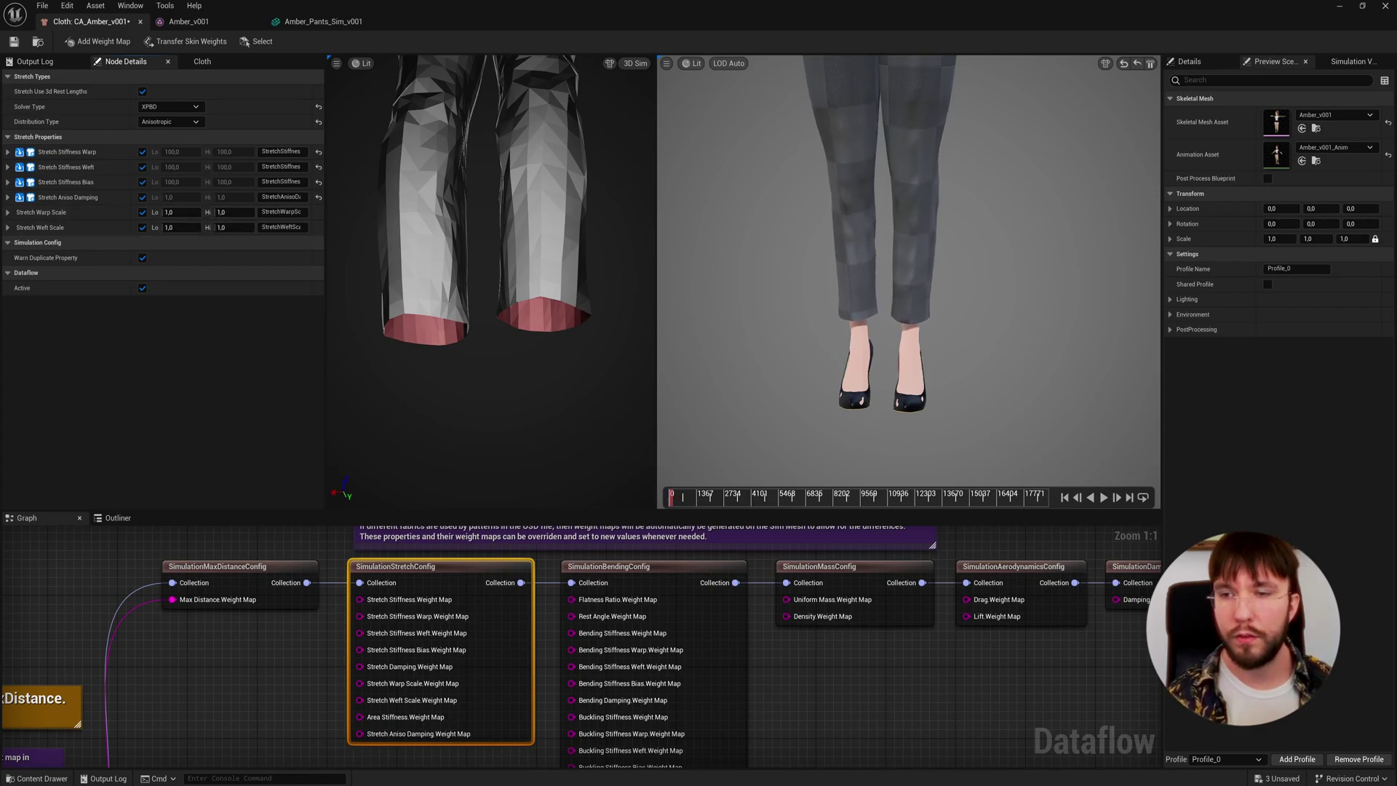
Step: Set SimulationDampingConfig's weighted damping coefficient to Hi 0,5 and Lo 0,4
right_click_drag(1178, 568, 606, 620)
left_click(606, 619)
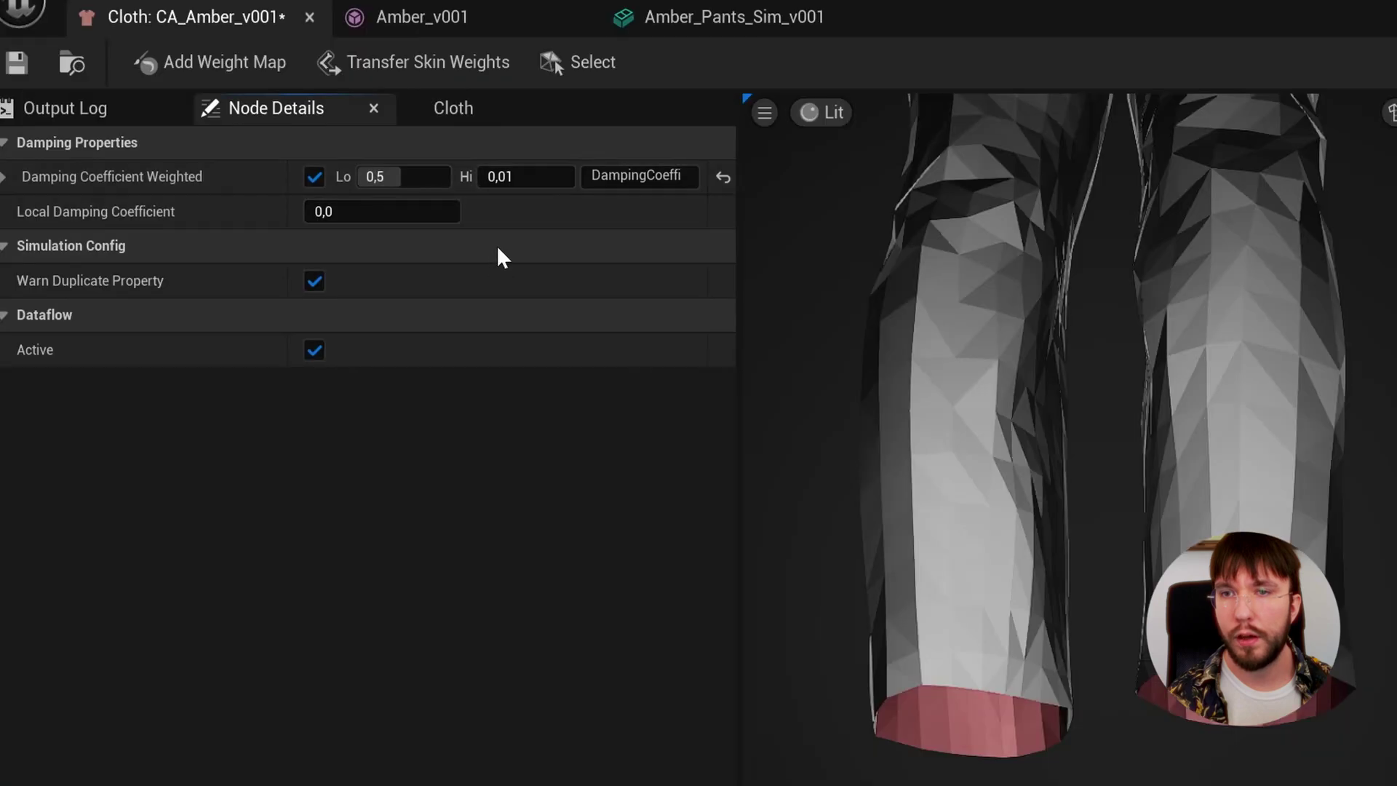
left_click(230, 92)
type("0,5")
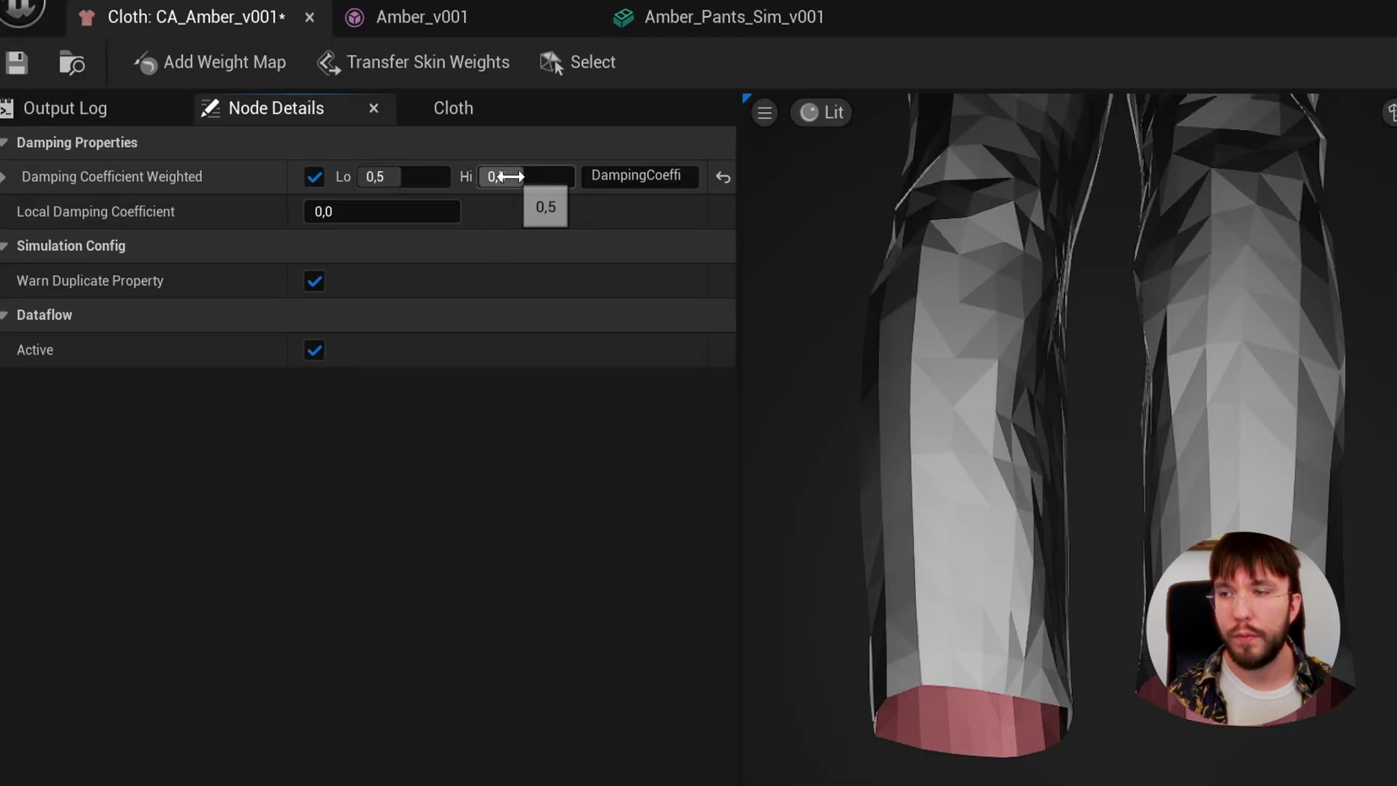
key("Return")
left_click_drag(457, 182, 446, 182)
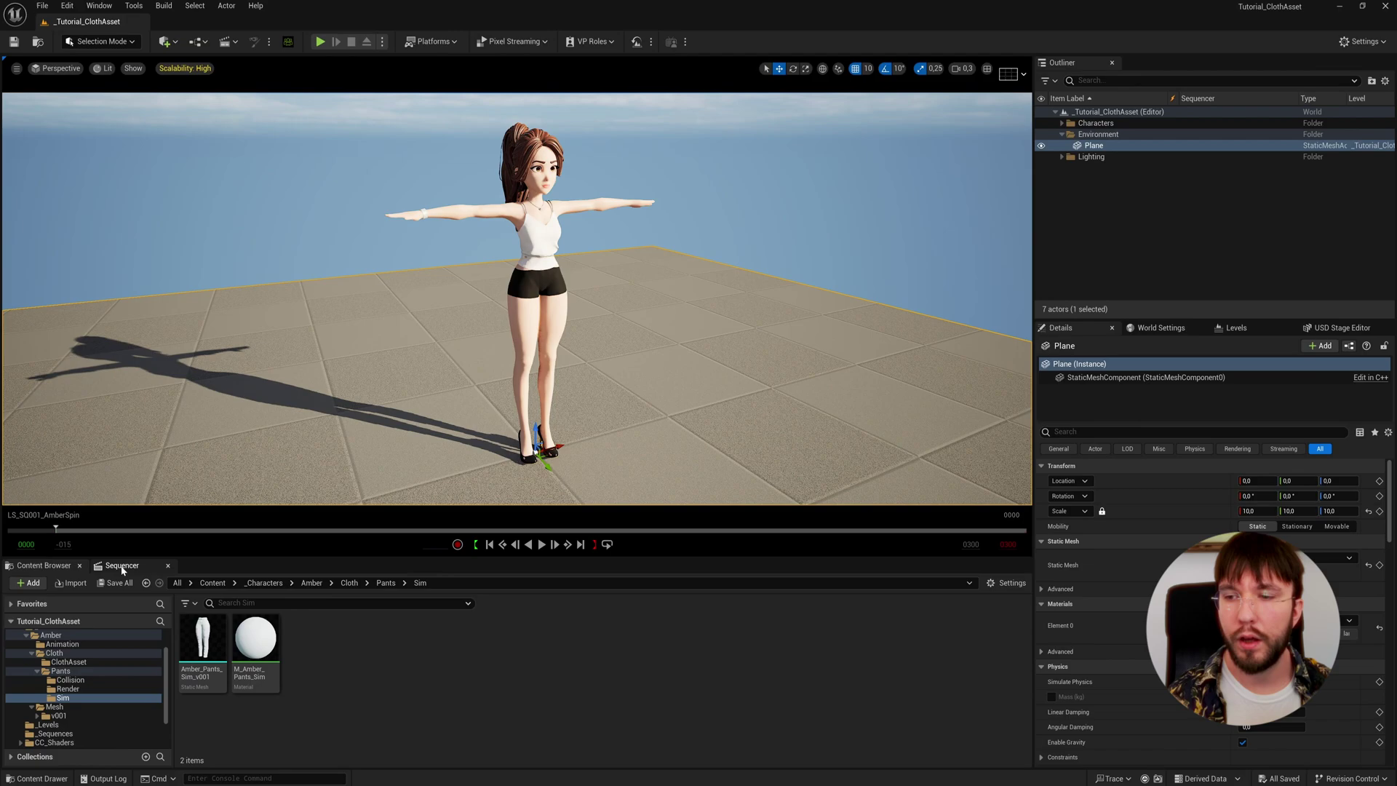
Step: Add a Chaos Cloth component named Pants to Amber_v001
left_click(122, 567)
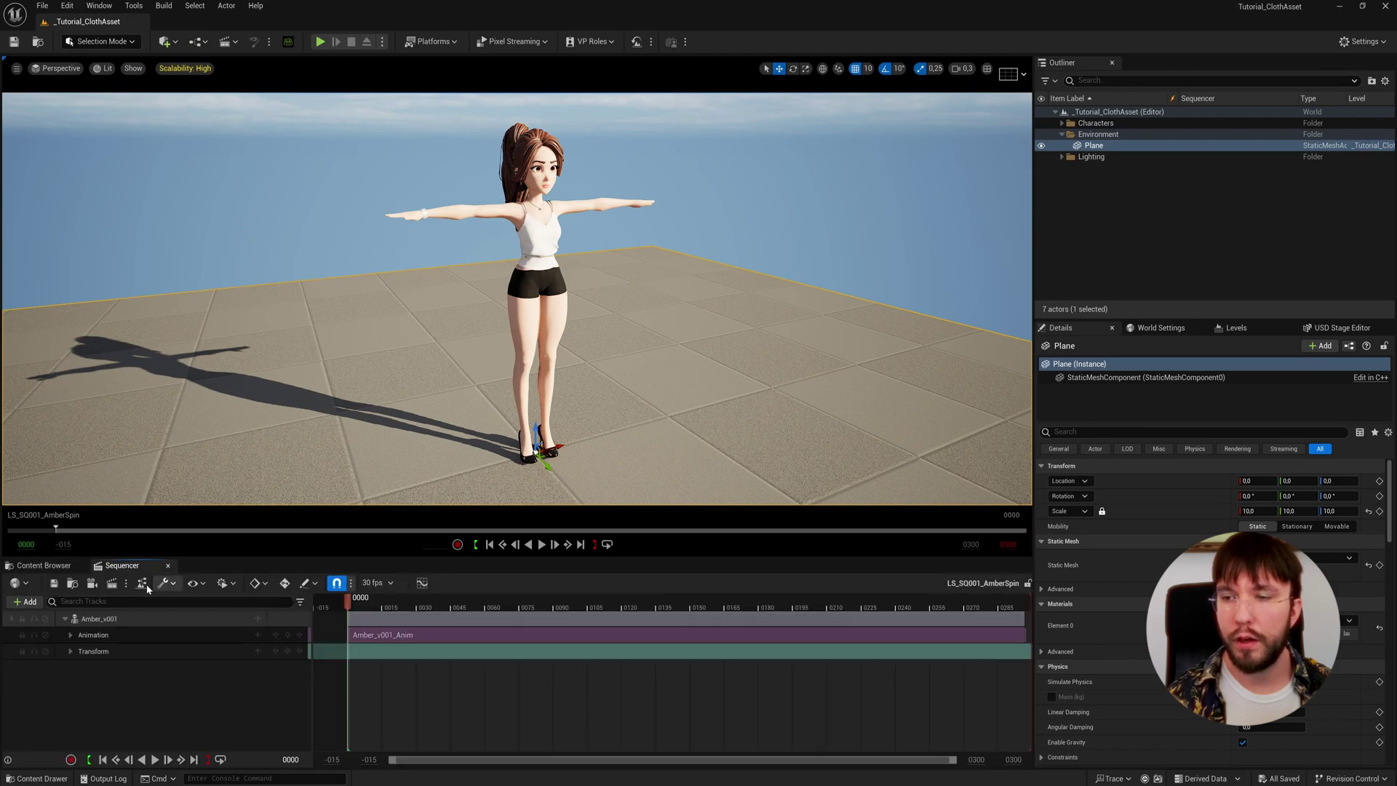
left_click(145, 618)
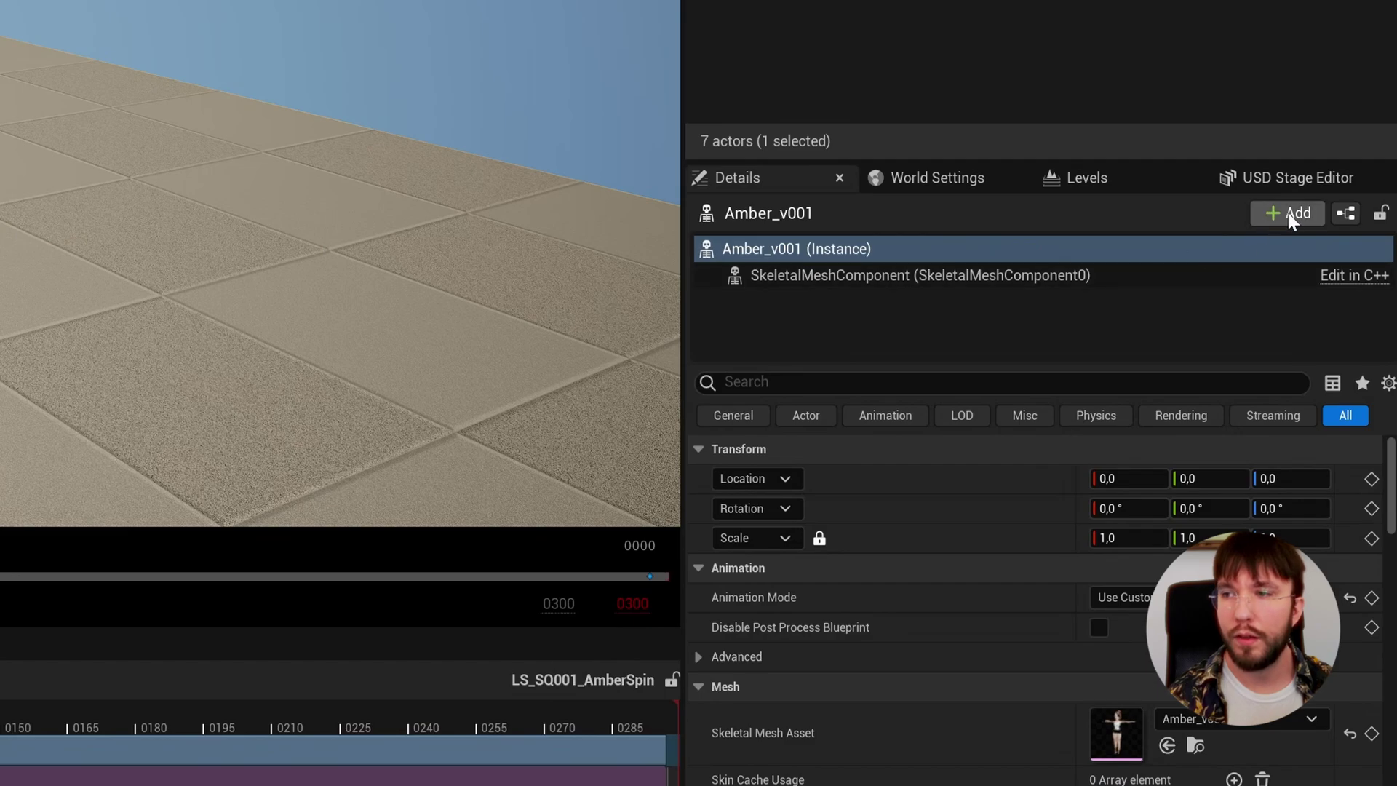
left_click(1339, 346)
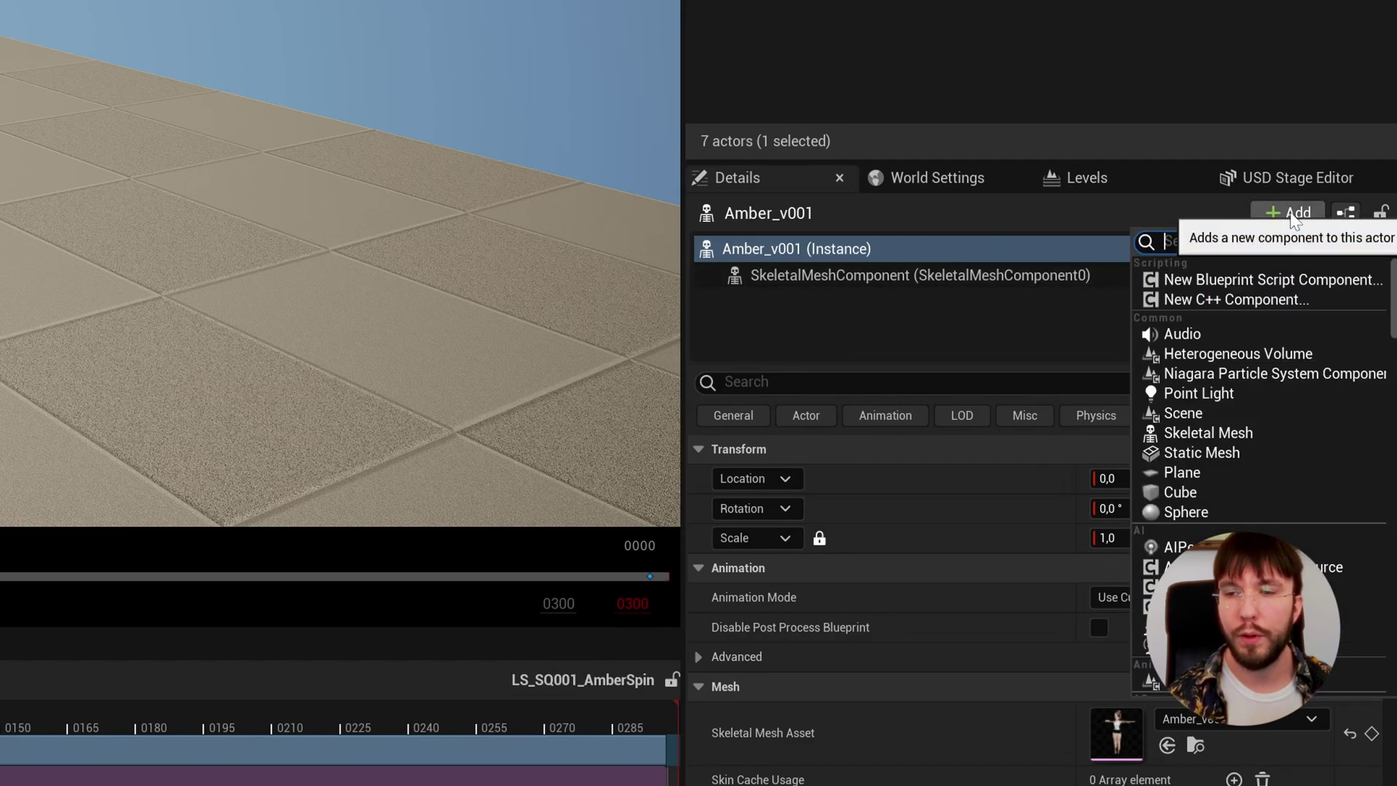
type("cloth")
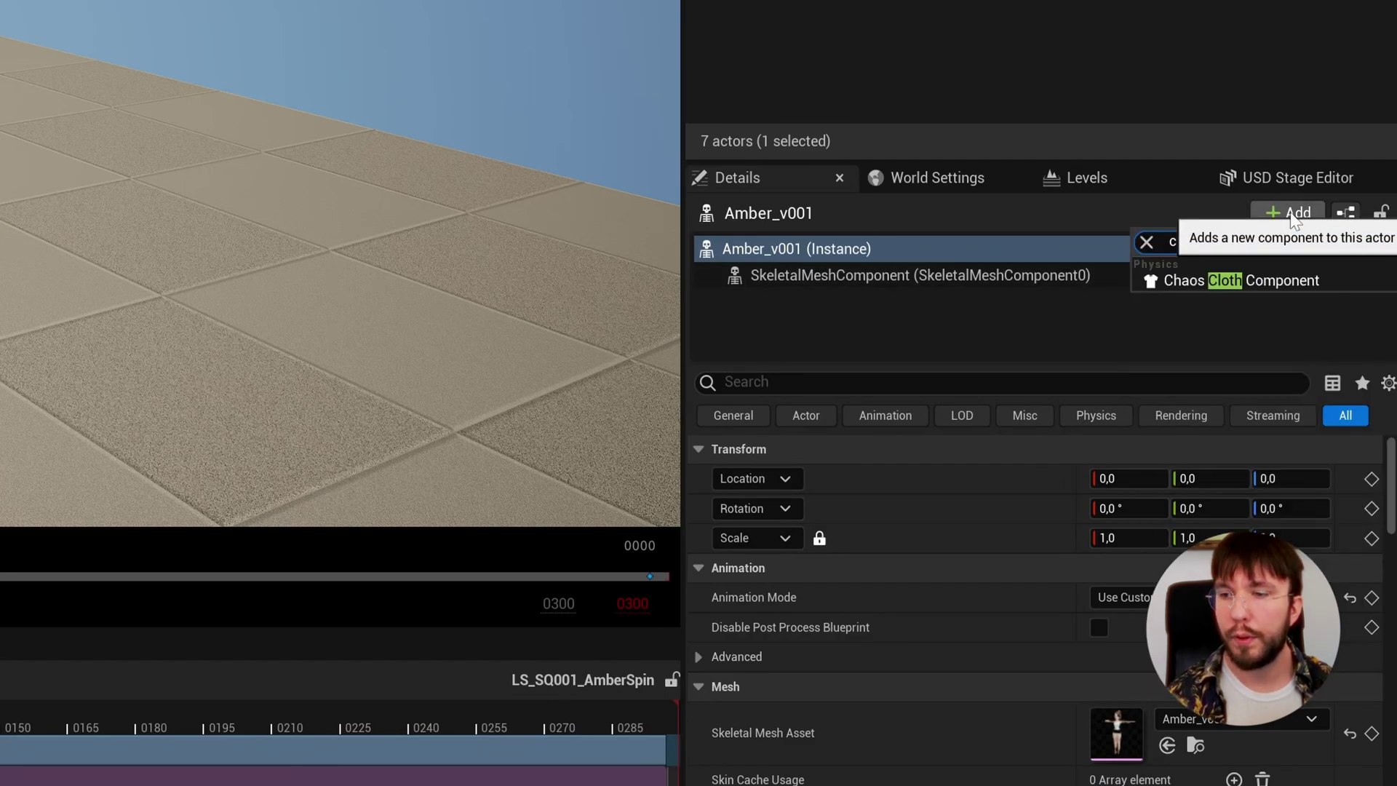
left_click(1303, 278)
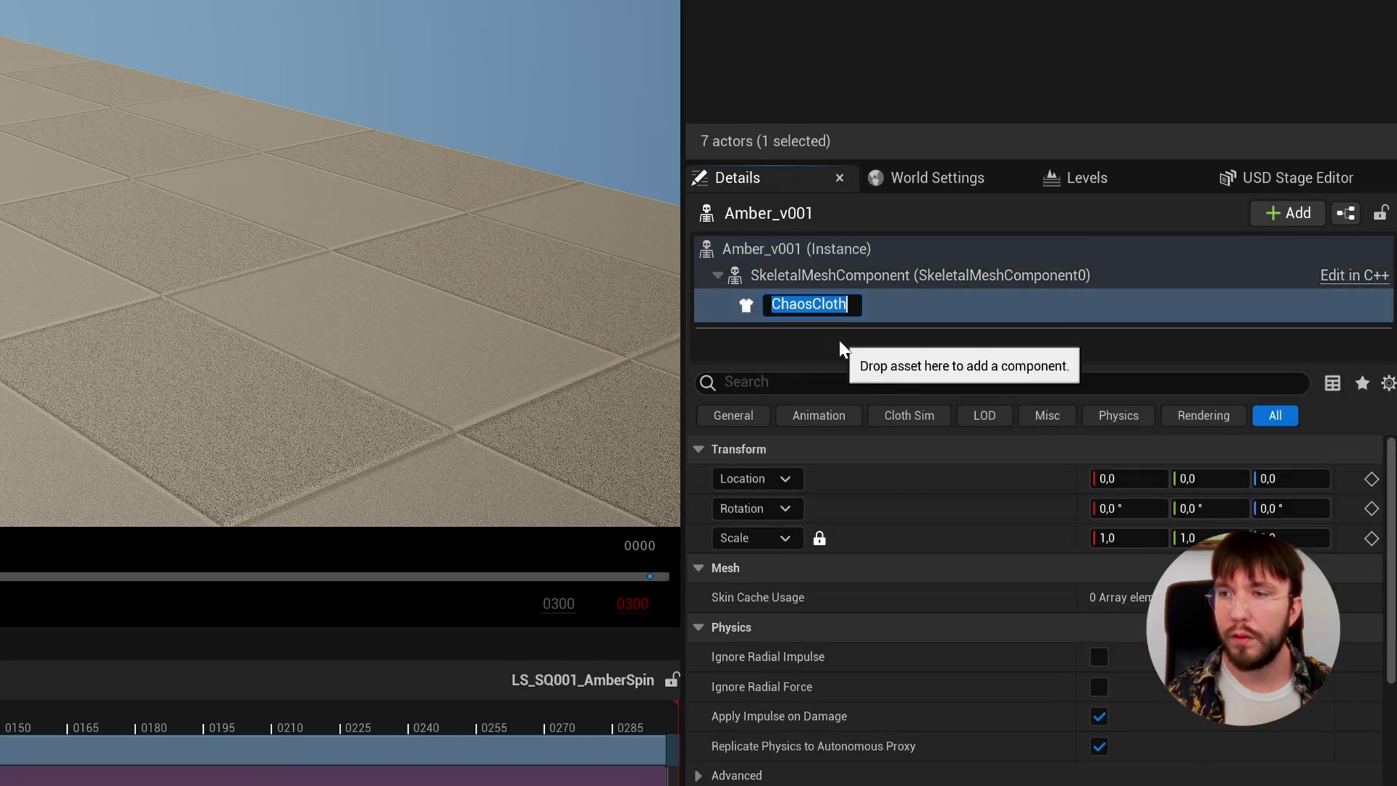
type("Pants")
key("Return")
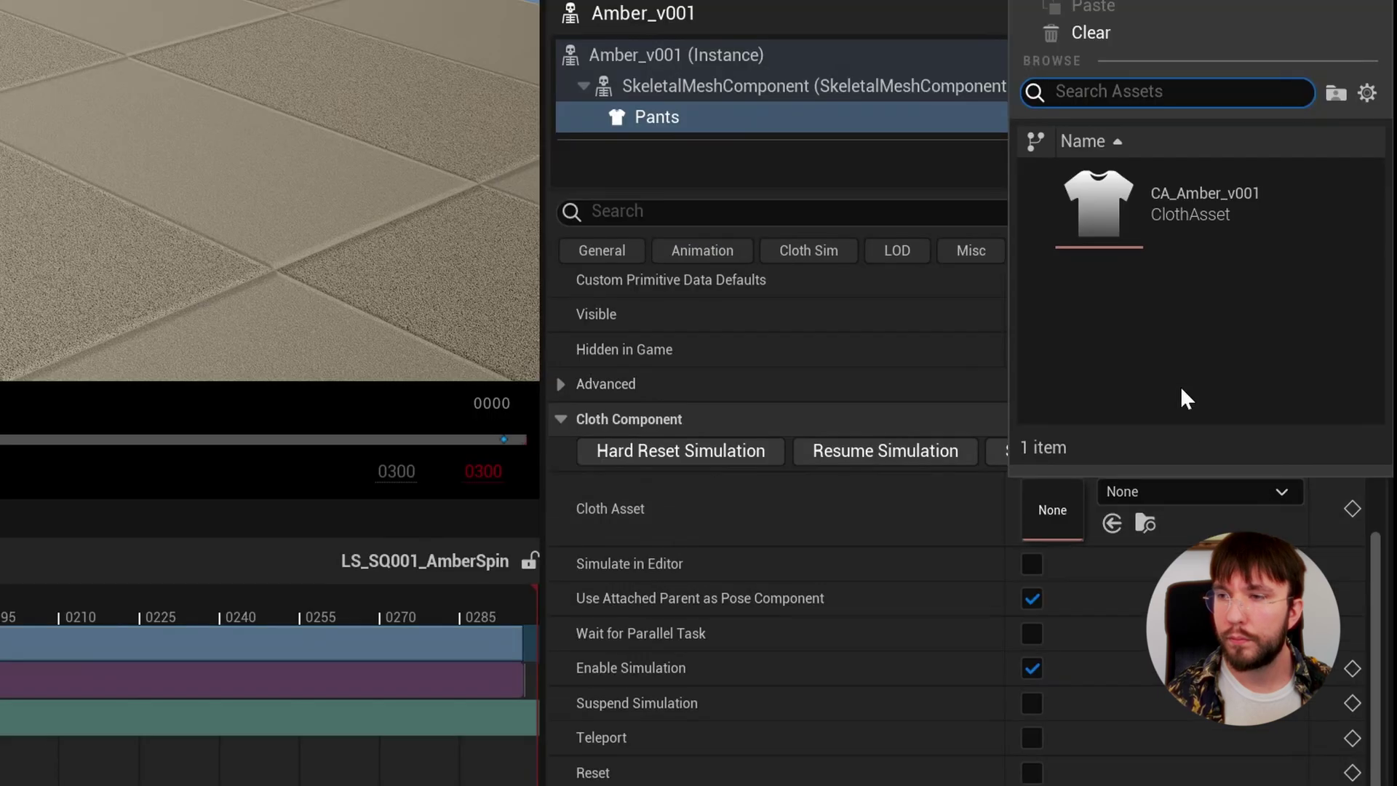
Step: Assign CA_Amber_v001 as the Pants cloth asset and give it a red material
left_click(1181, 216)
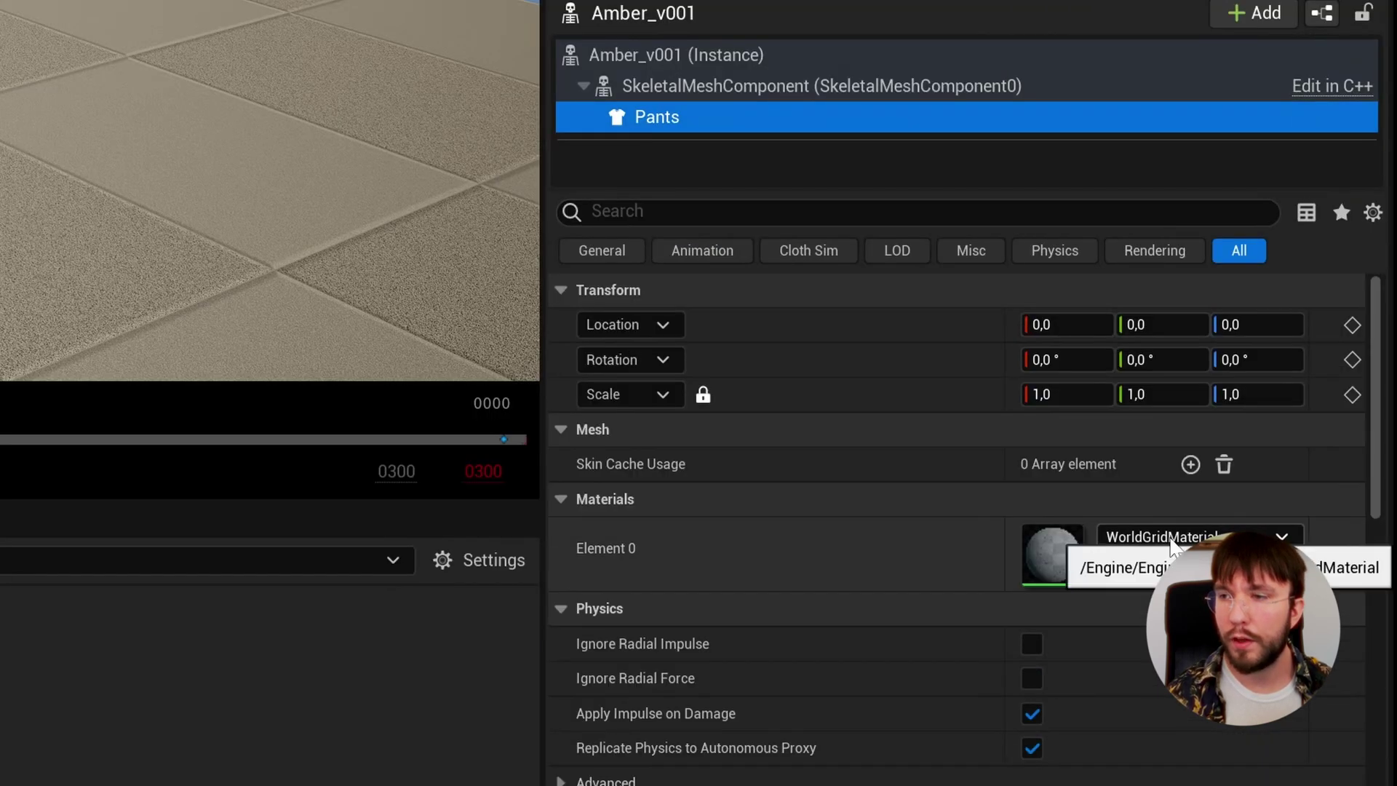
left_click(1171, 546)
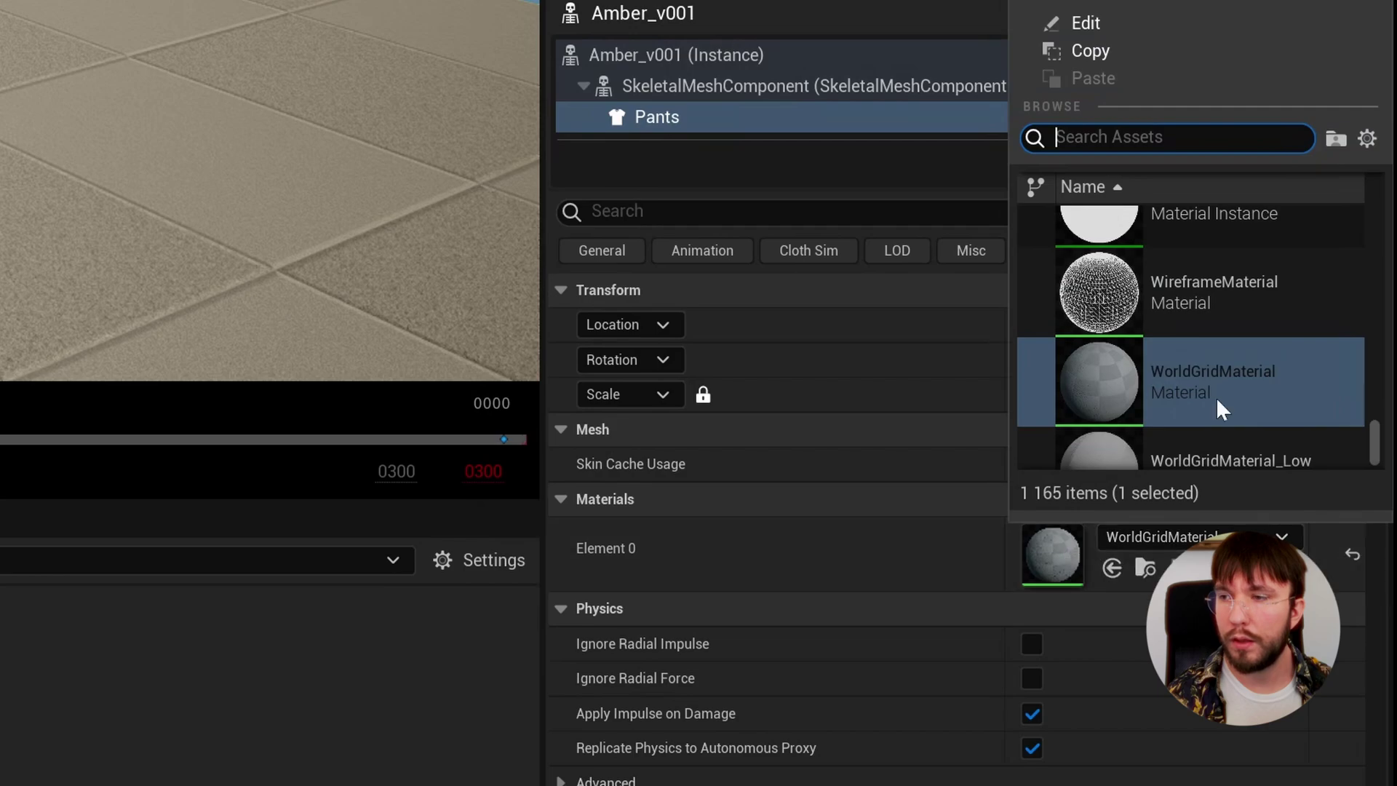
scroll(1214, 378, "down", 5)
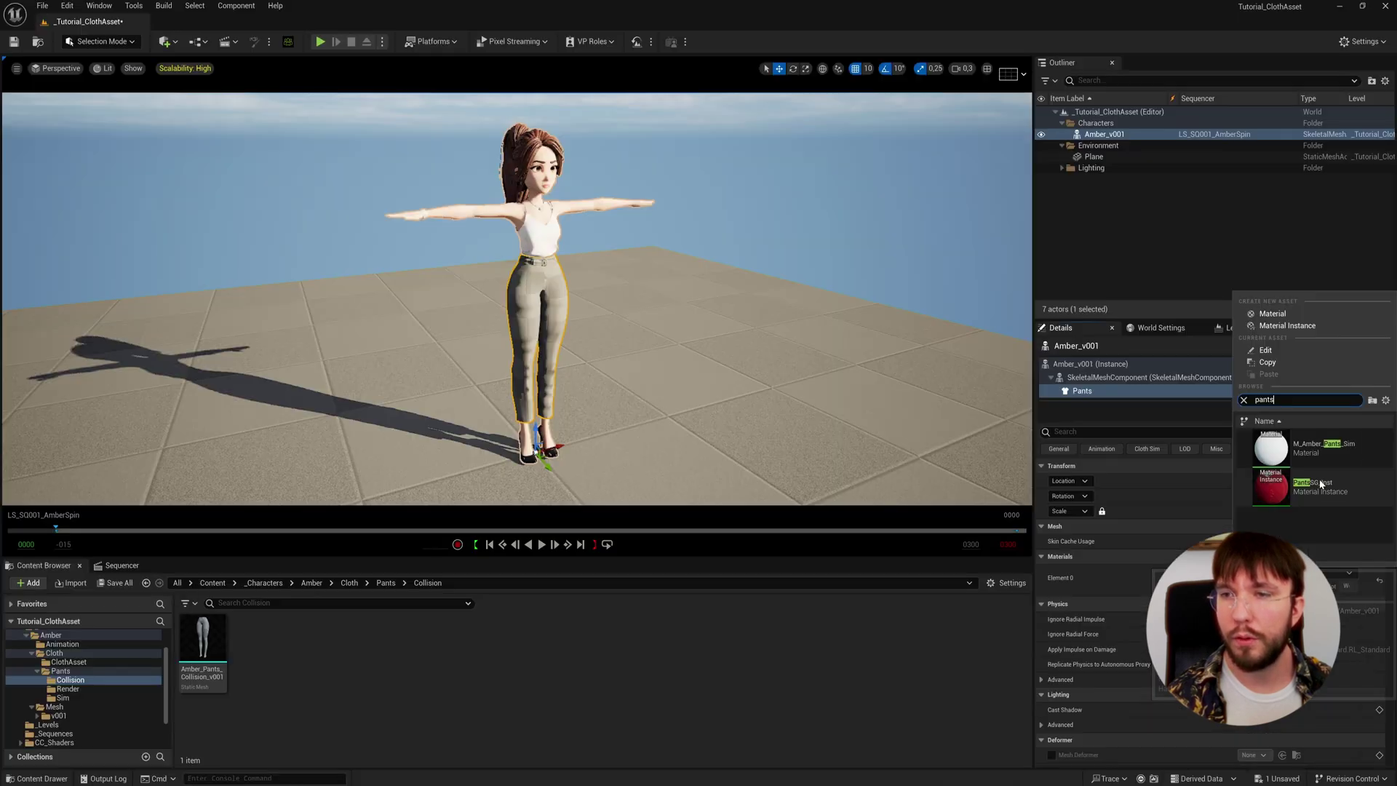
left_click(1202, 370)
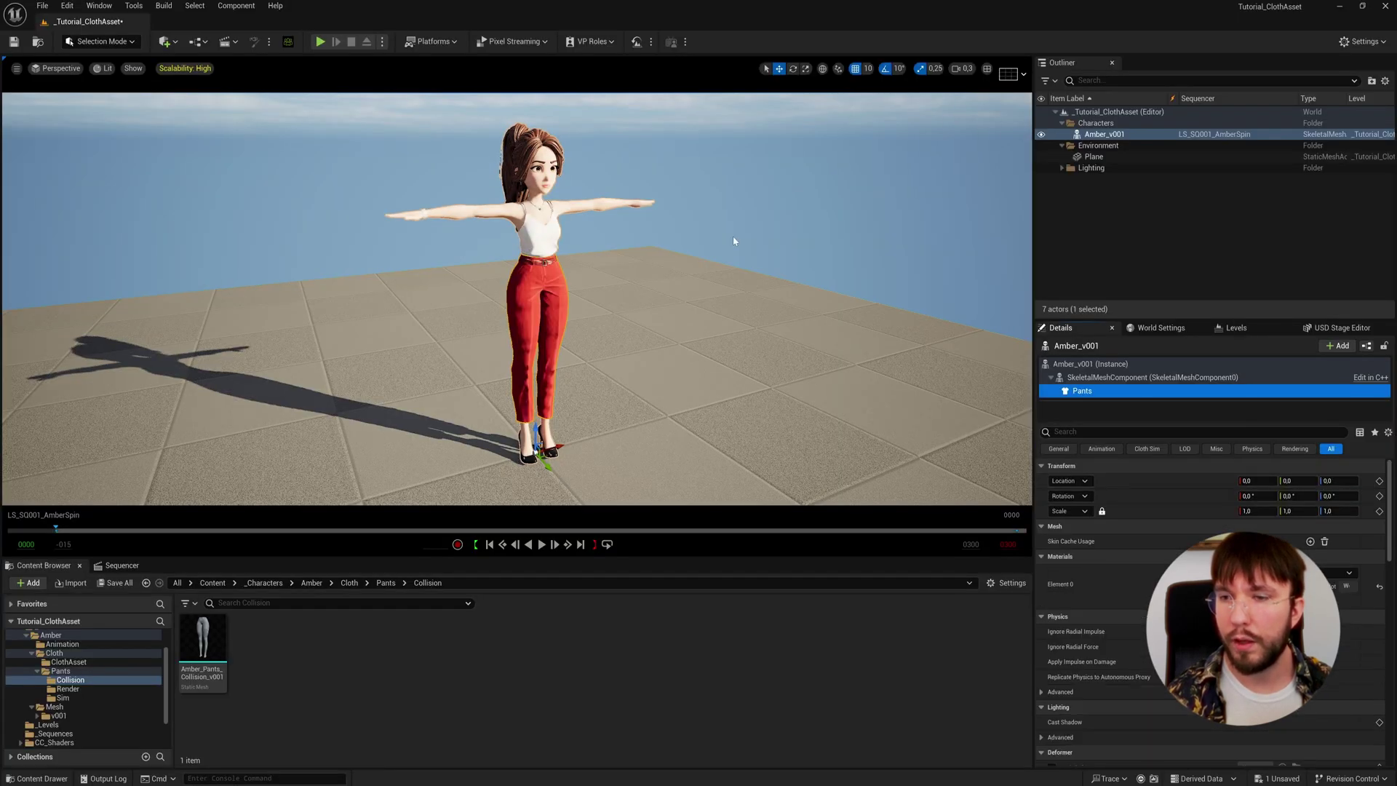
Step: Play the sequence briefly, then stop and rewind it to the first frame
left_click(733, 241)
left_click(541, 544)
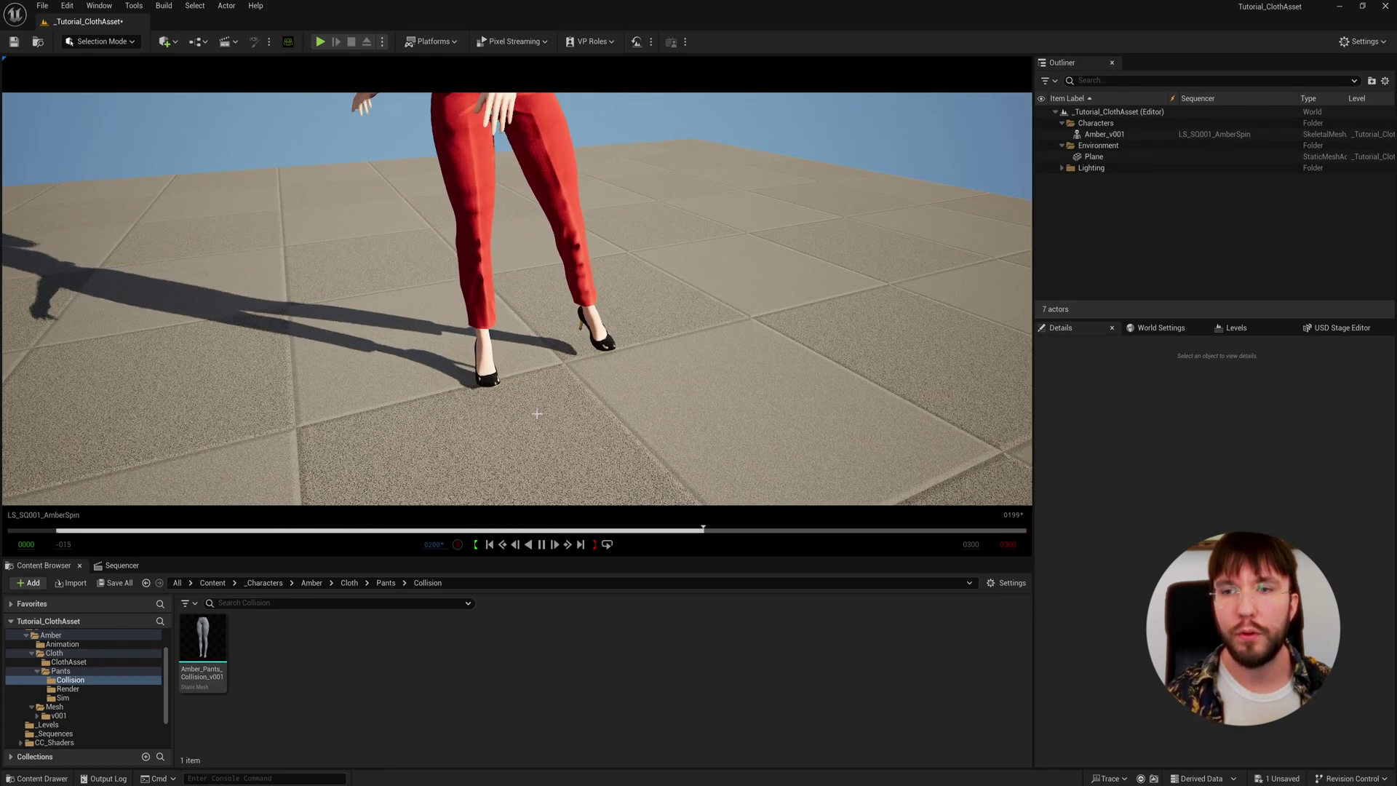
left_click(541, 544)
left_click(490, 544)
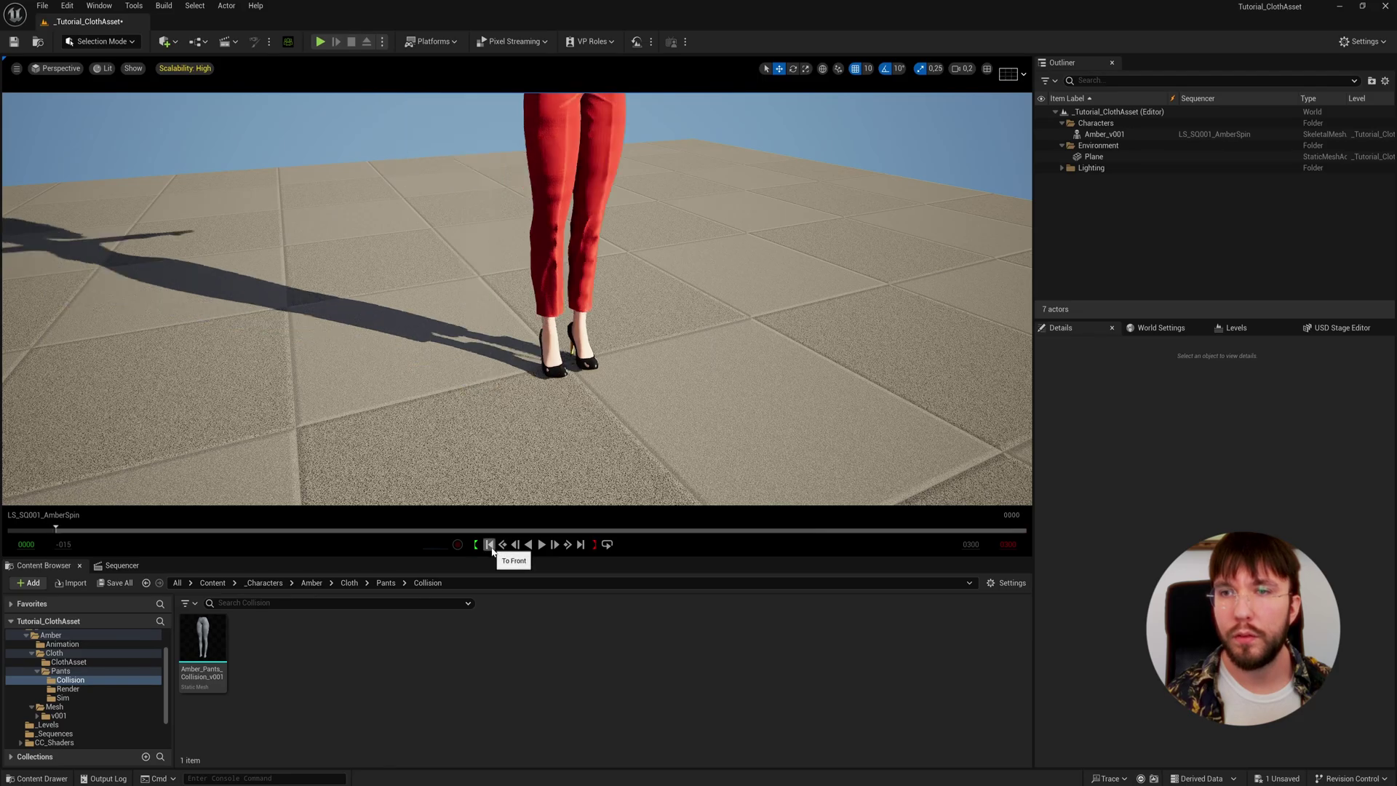
Step: Start the level in Simulate mode and play the sequence with the cloth simulating
left_click(477, 97)
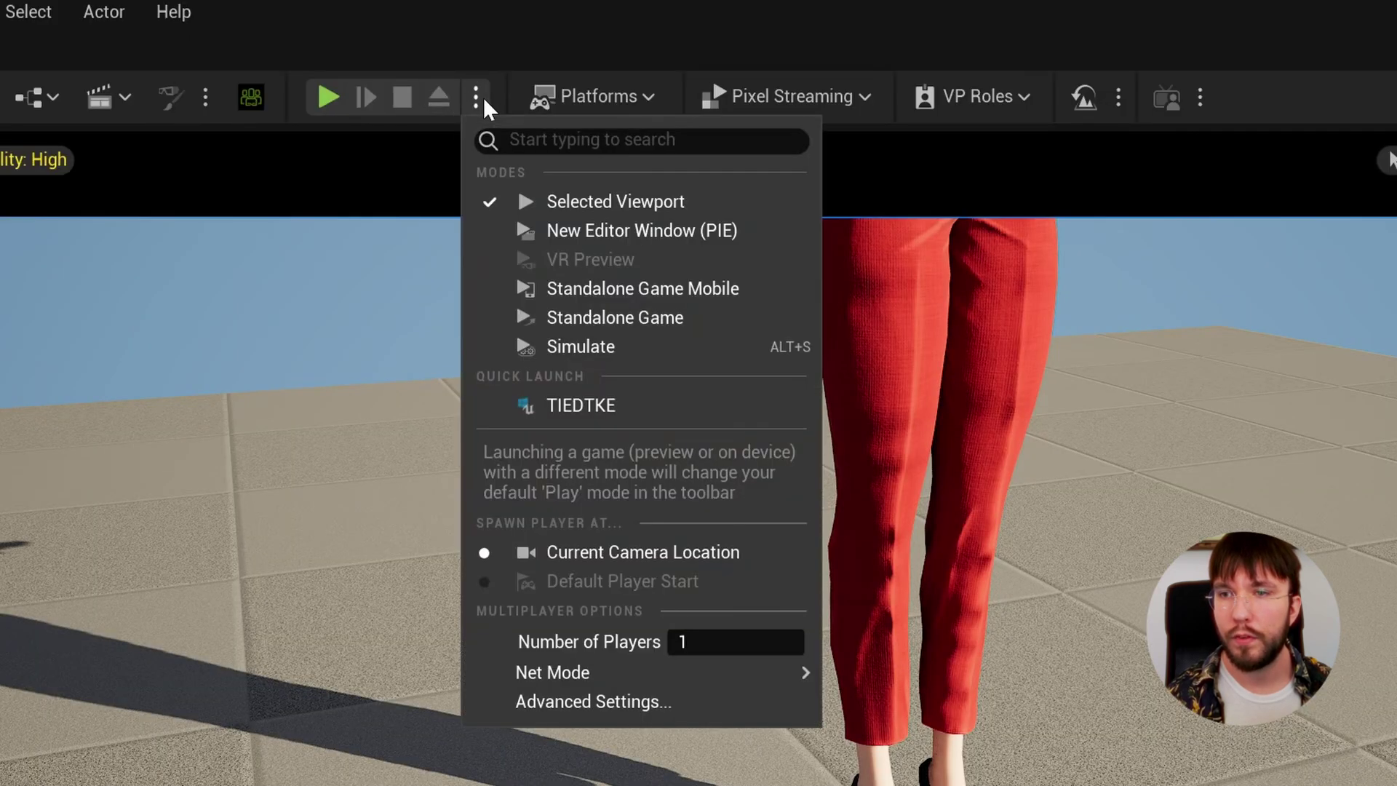
left_click(587, 348)
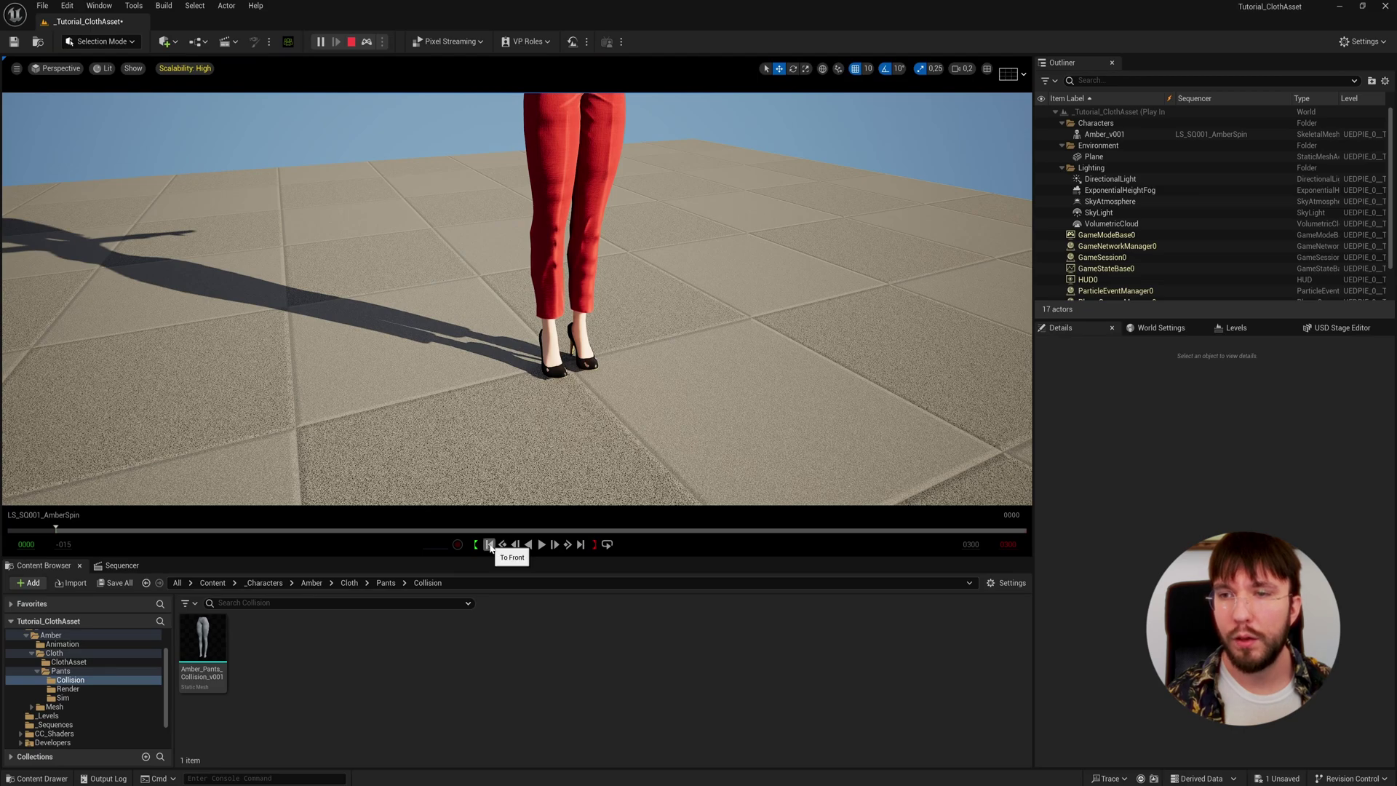
left_click(540, 545)
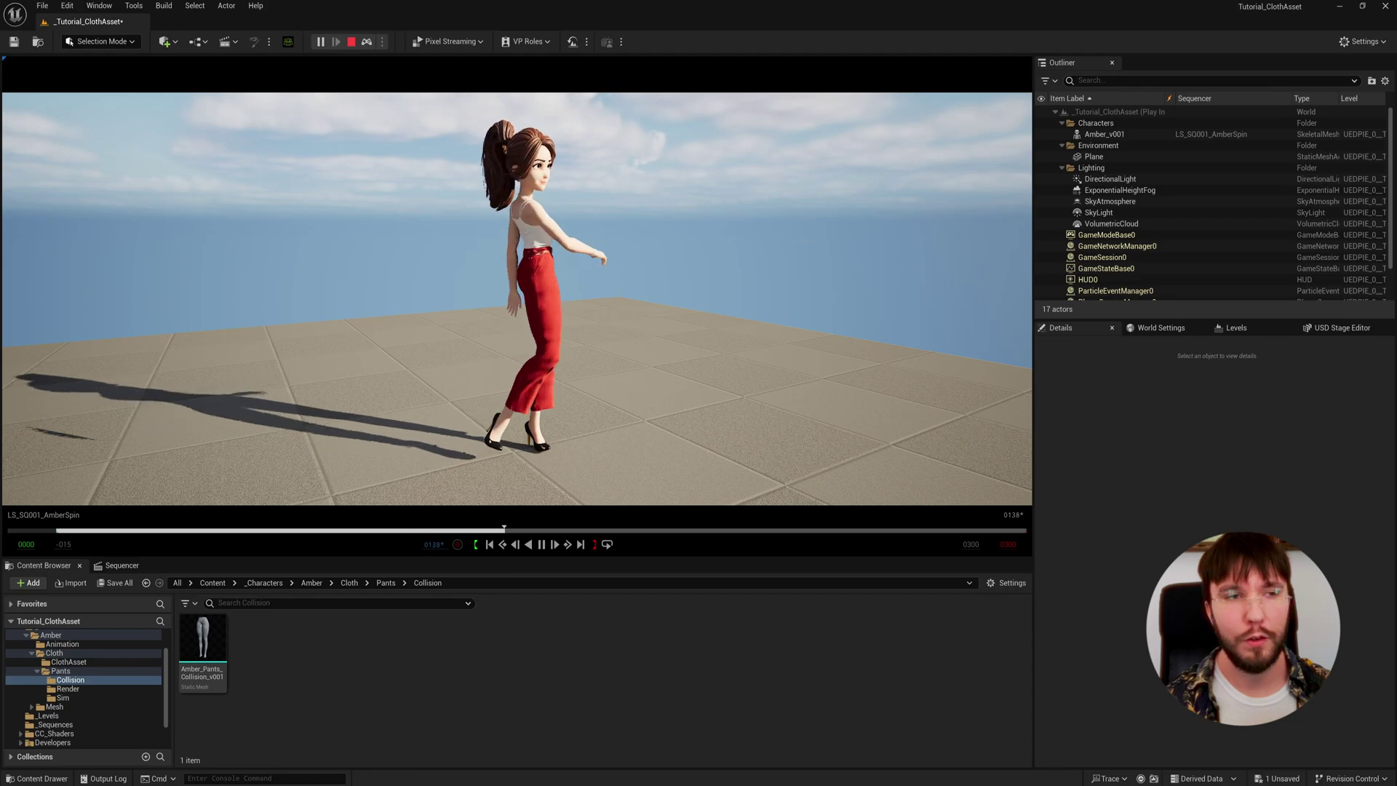
left_click(541, 545)
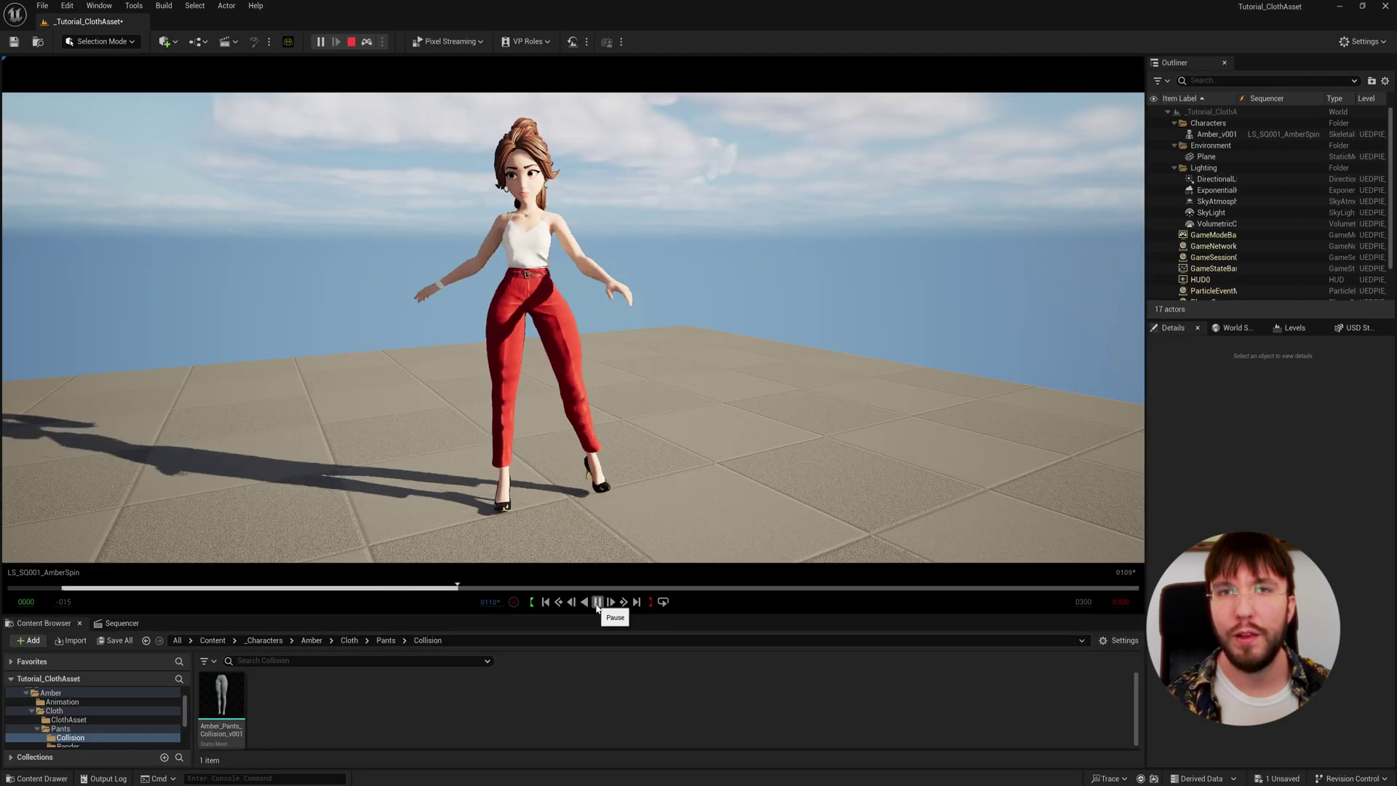